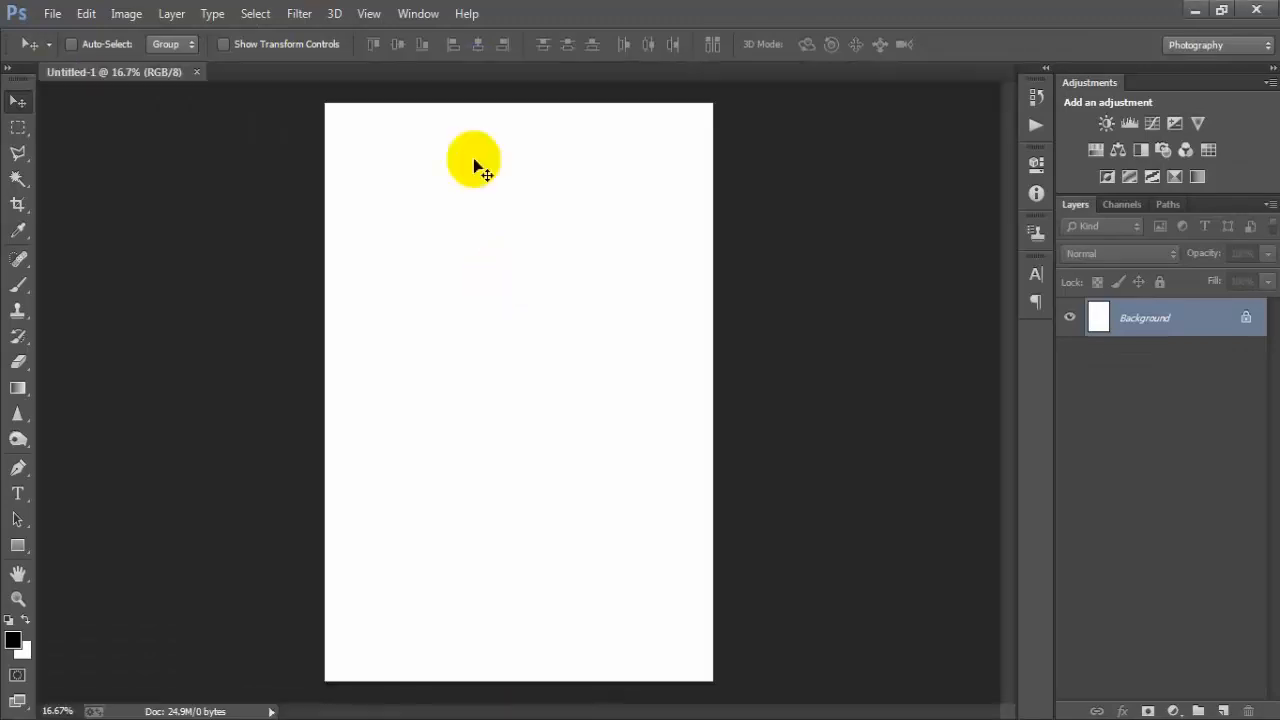
# - Unlock the background layer and add a Gradient fill layer above it
pyautogui.click(1246, 317)
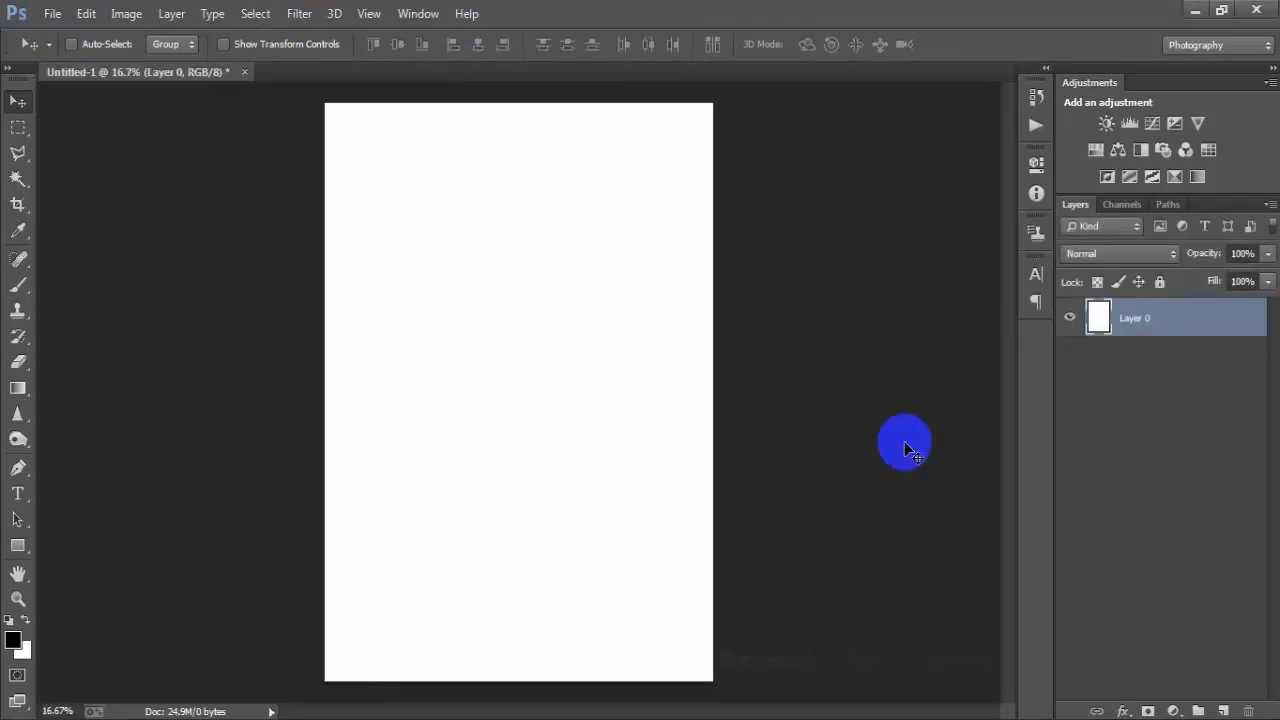
pyautogui.click(1178, 707)
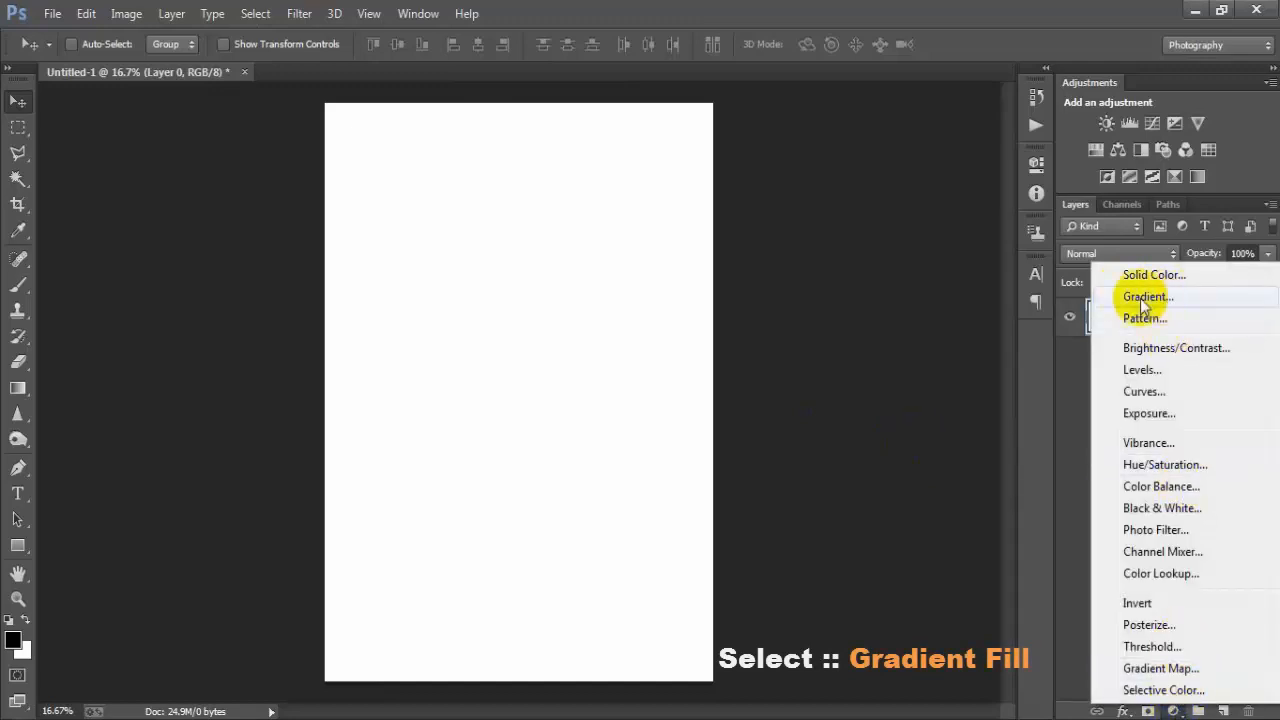
pyautogui.click(1145, 300)
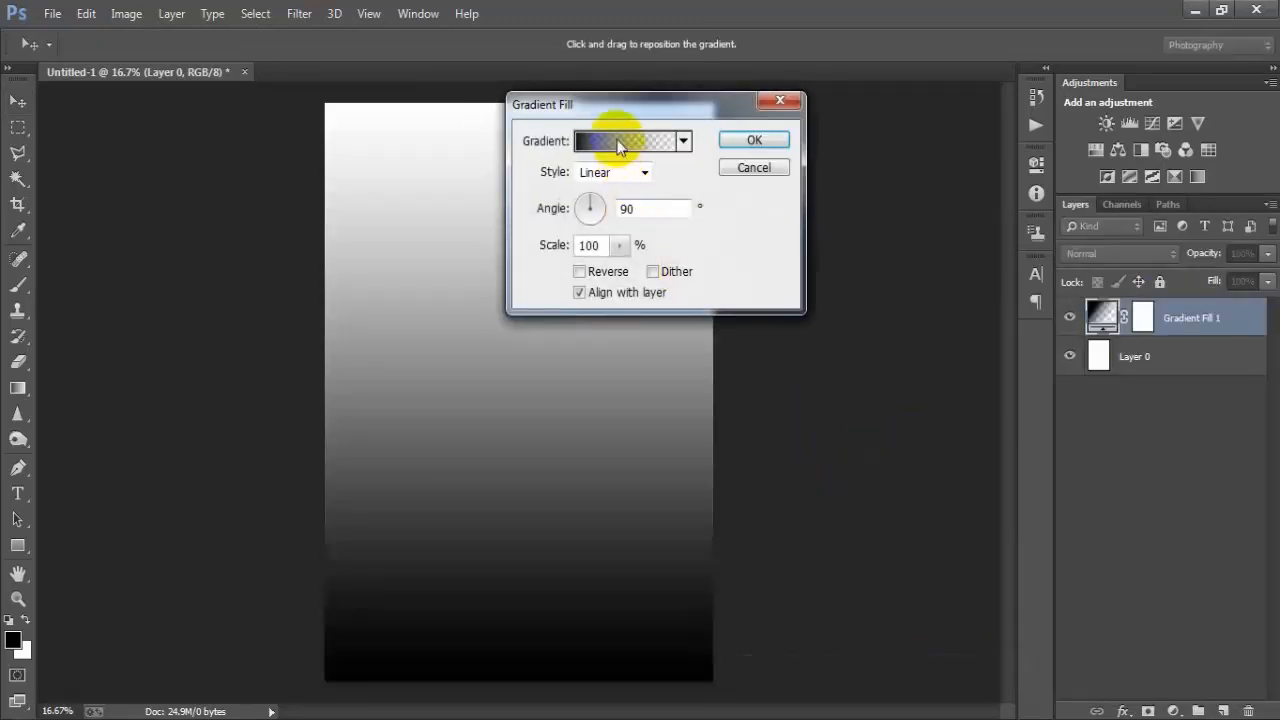
# - Open the gradient editor and set the right colour stop to F8F8F8
pyautogui.click(618, 145)
pyautogui.click(509, 111)
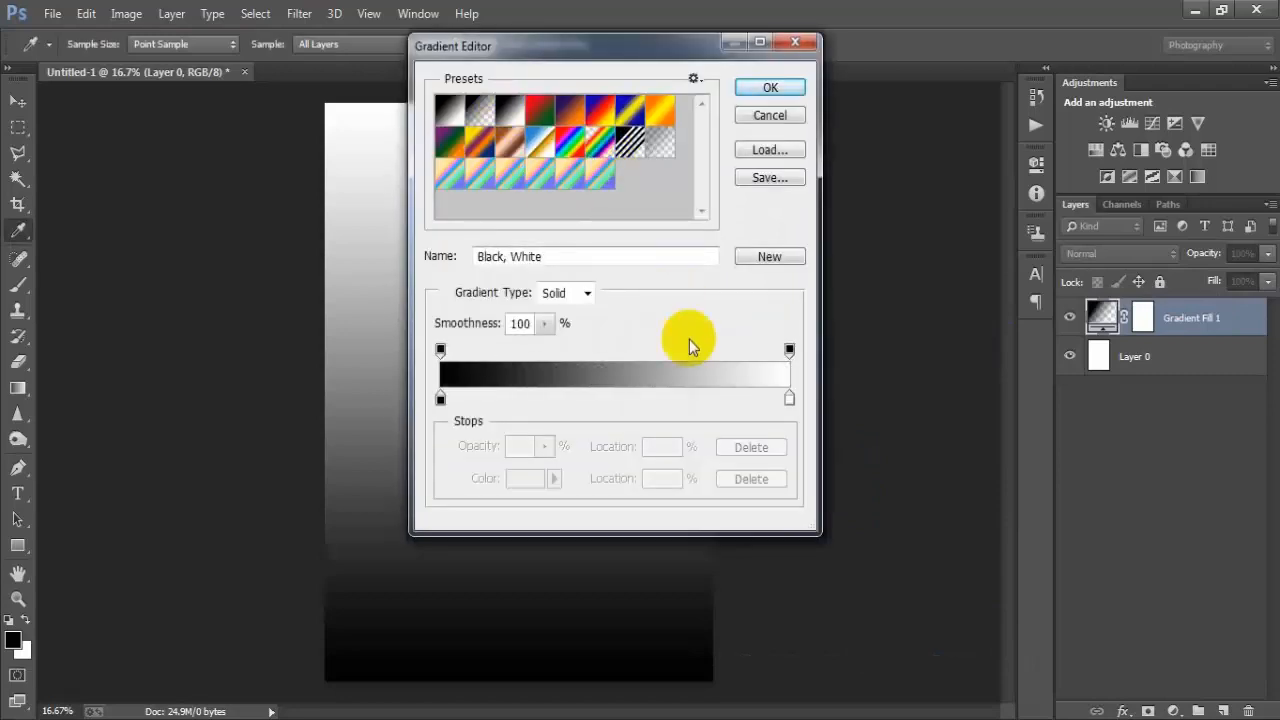
pyautogui.click(789, 401)
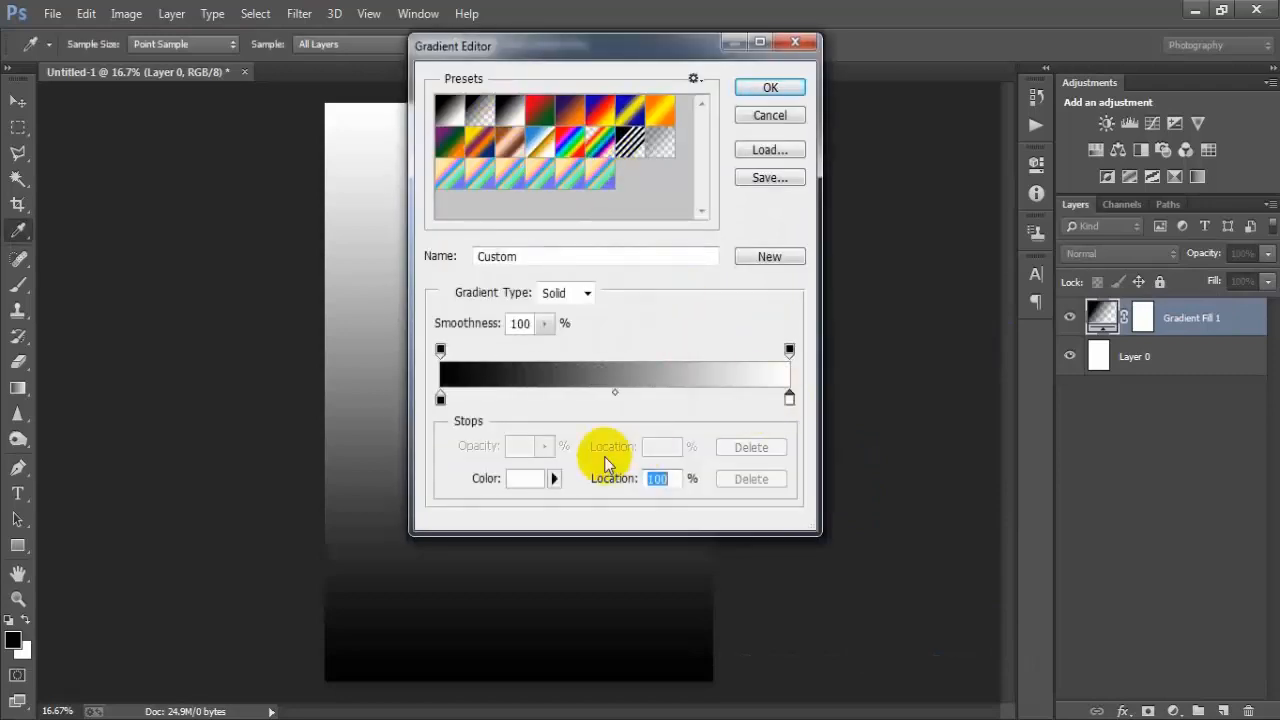
pyautogui.click(523, 478)
pyautogui.write('F')
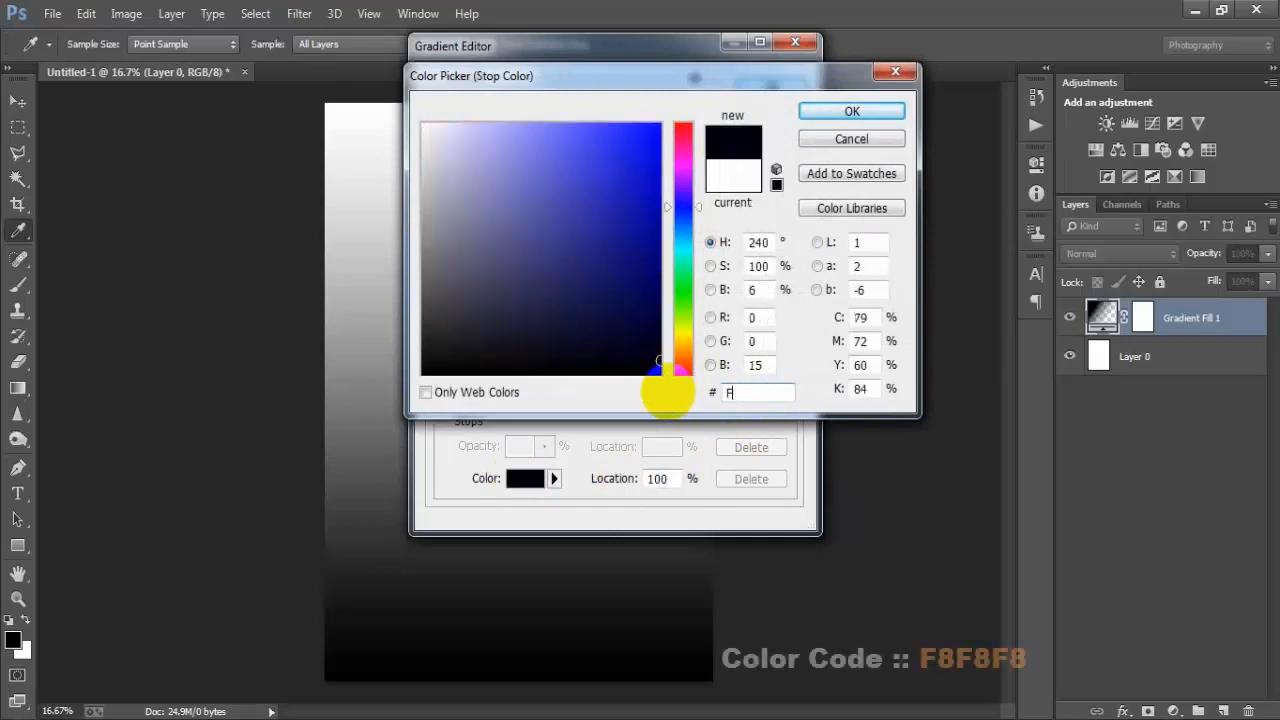
pyautogui.write('8F8F8')
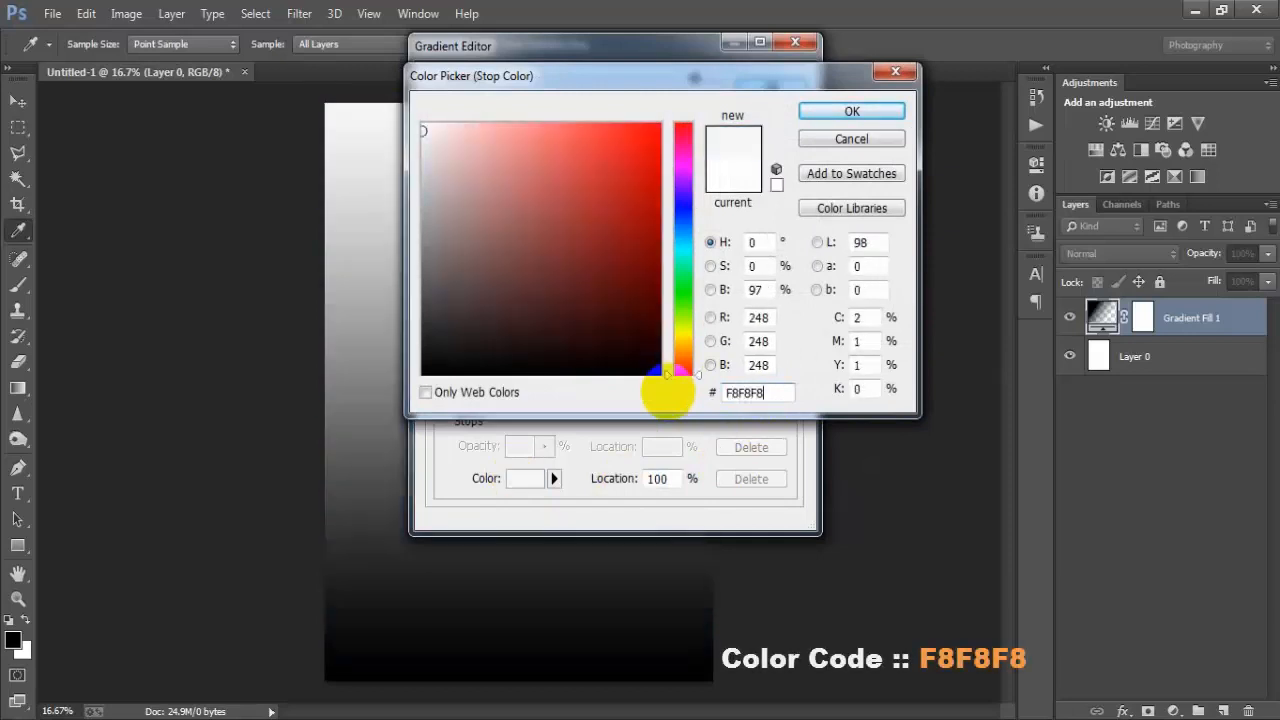
pyautogui.click(843, 110)
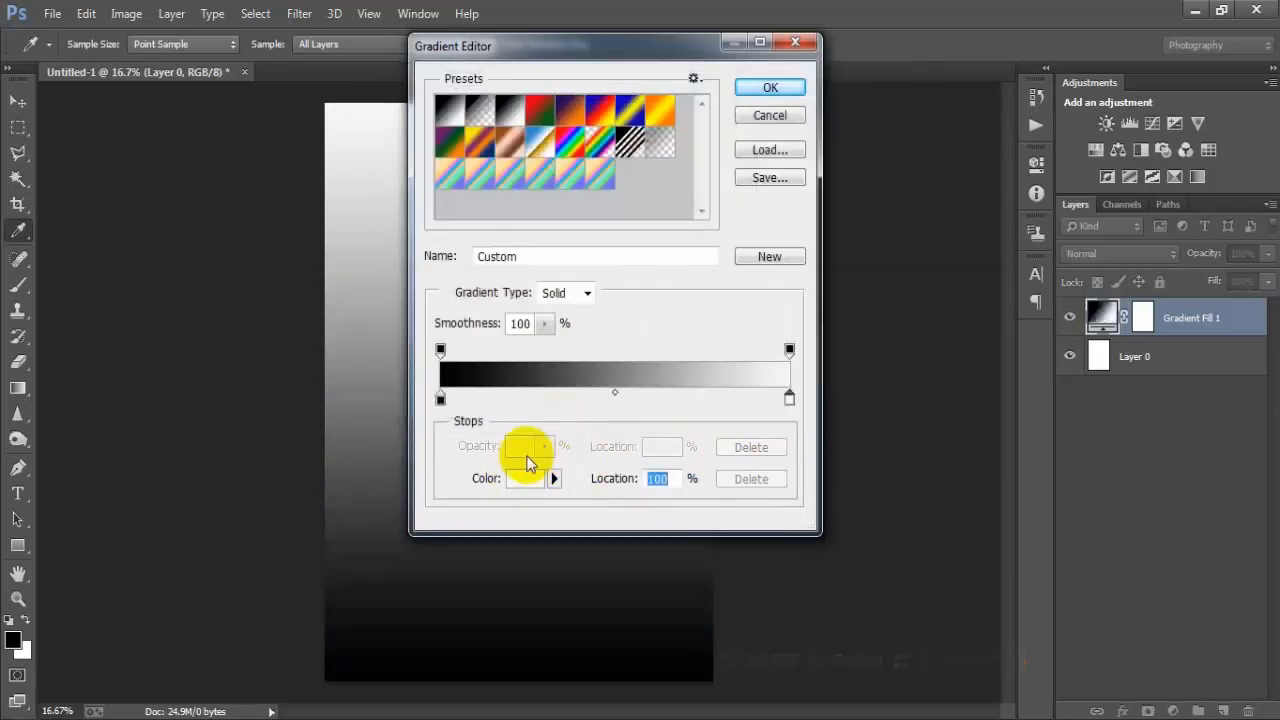
# - Set the left colour stop to CFCECD and confirm the custom gradient
pyautogui.click(440, 398)
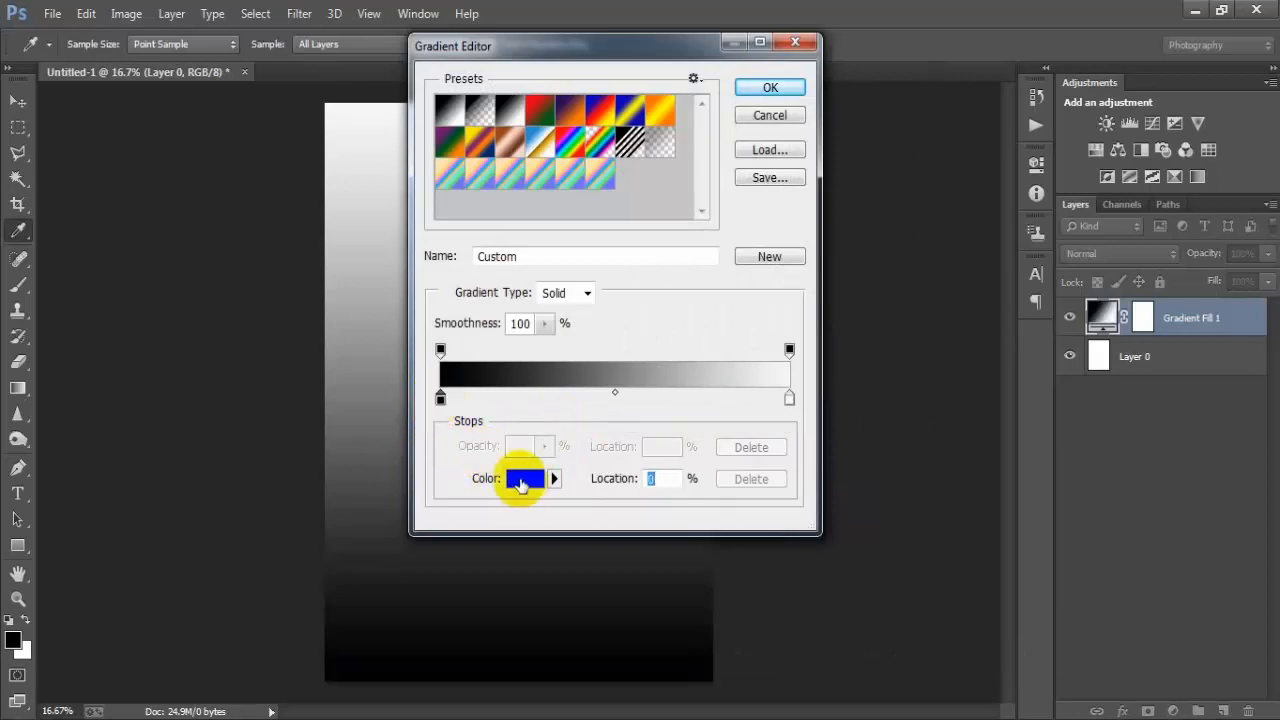
pyautogui.click(527, 479)
pyautogui.moveTo(773, 392); pyautogui.dragTo(643, 386)
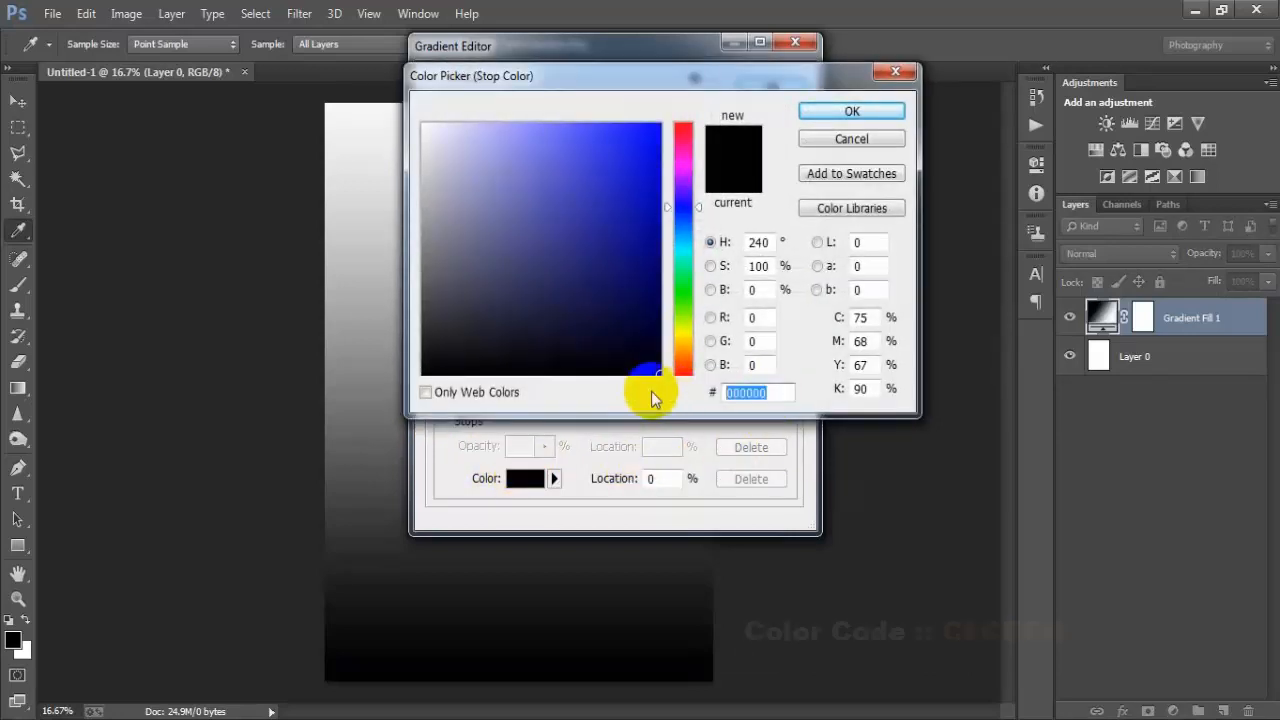
pyautogui.write('CFC')
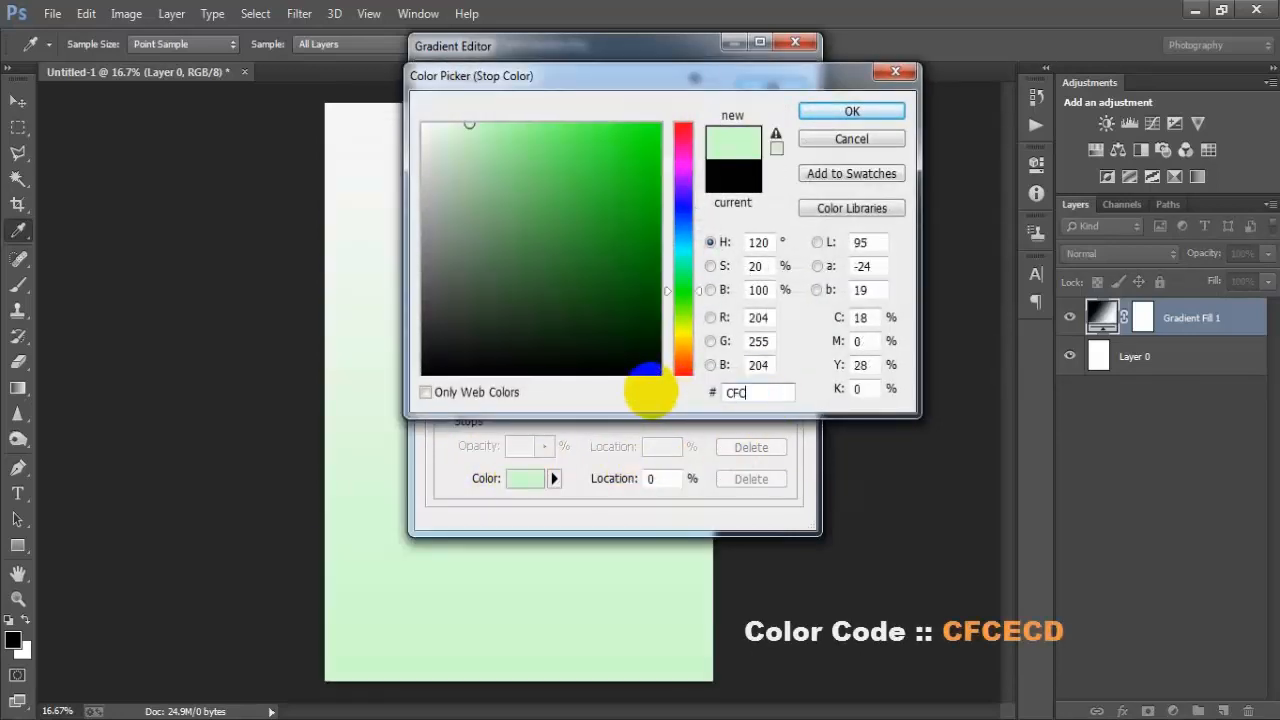
pyautogui.write('ECD')
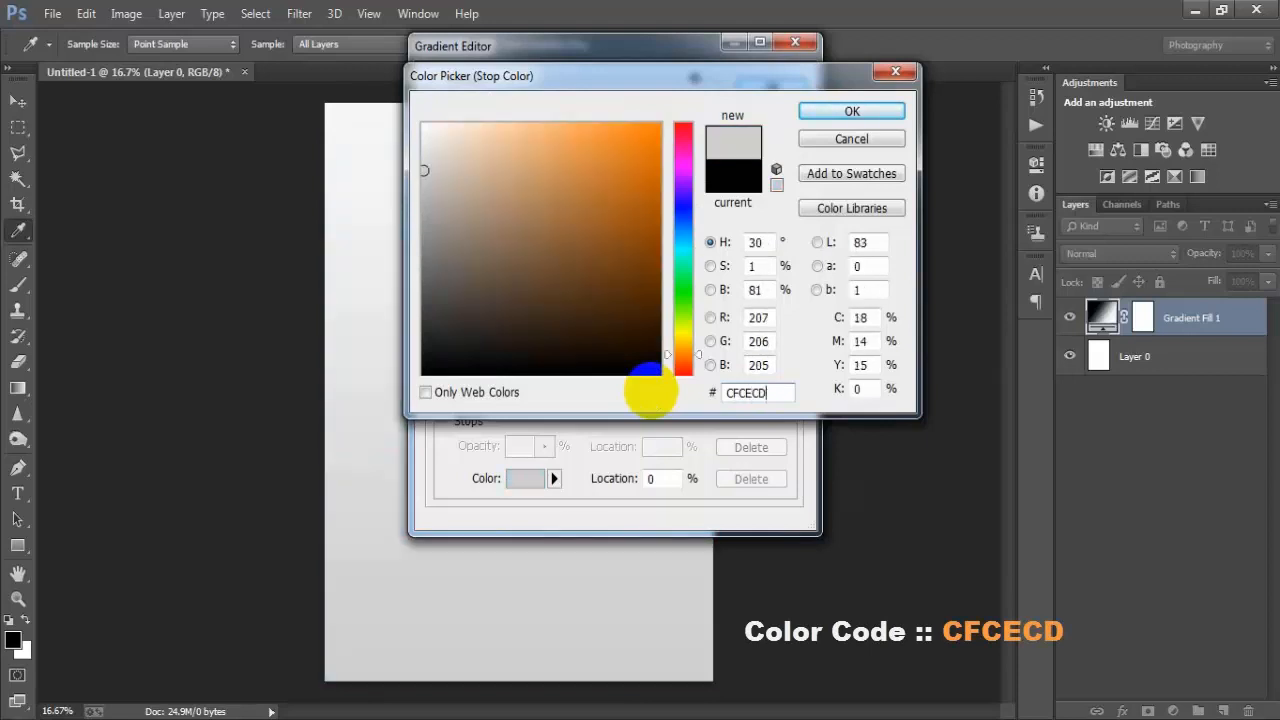
pyautogui.click(851, 111)
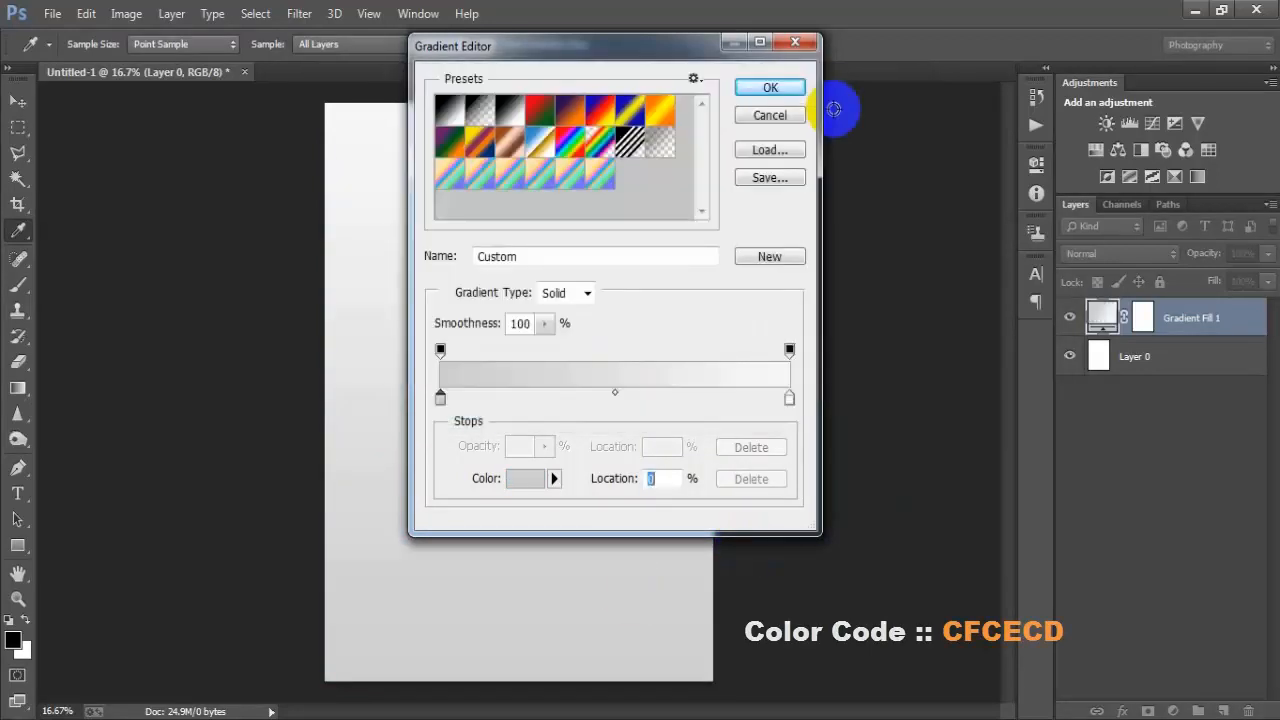
pyautogui.click(768, 88)
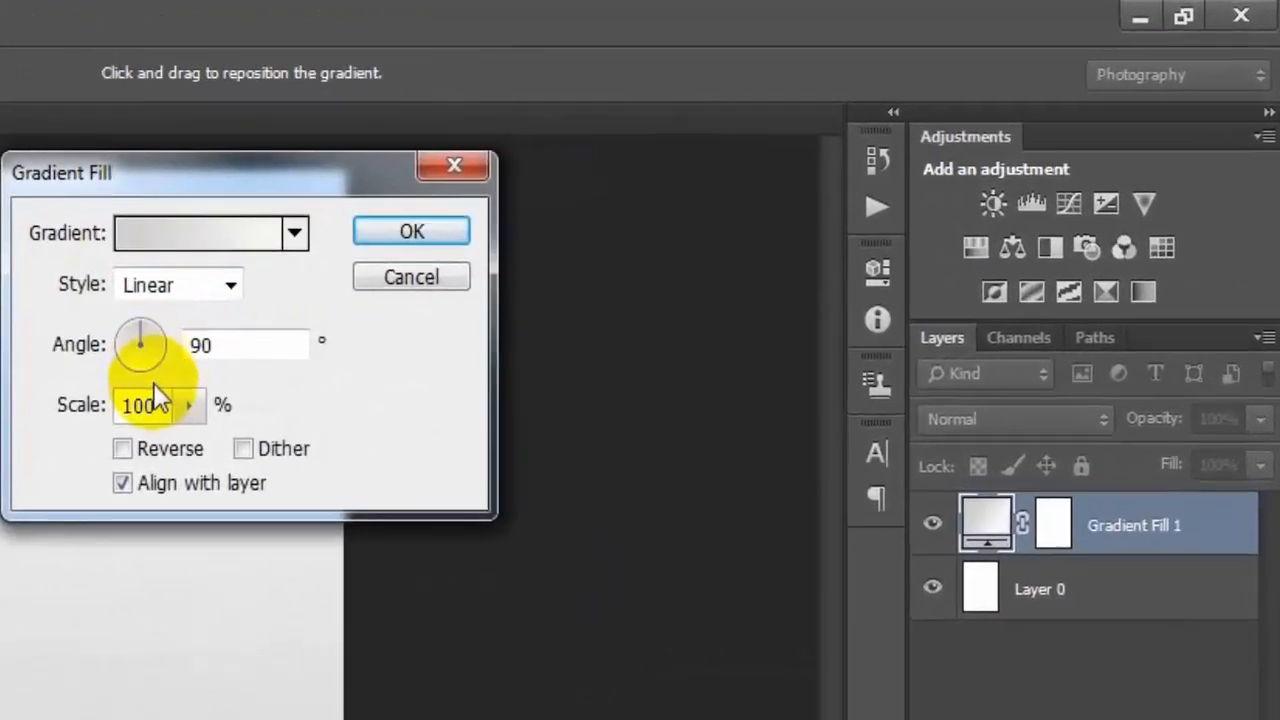
# - Enable Reverse and Dither, set scale to 189% and angle to -93.81°, and apply the gradient fill
pyautogui.click(121, 451)
pyautogui.click(244, 452)
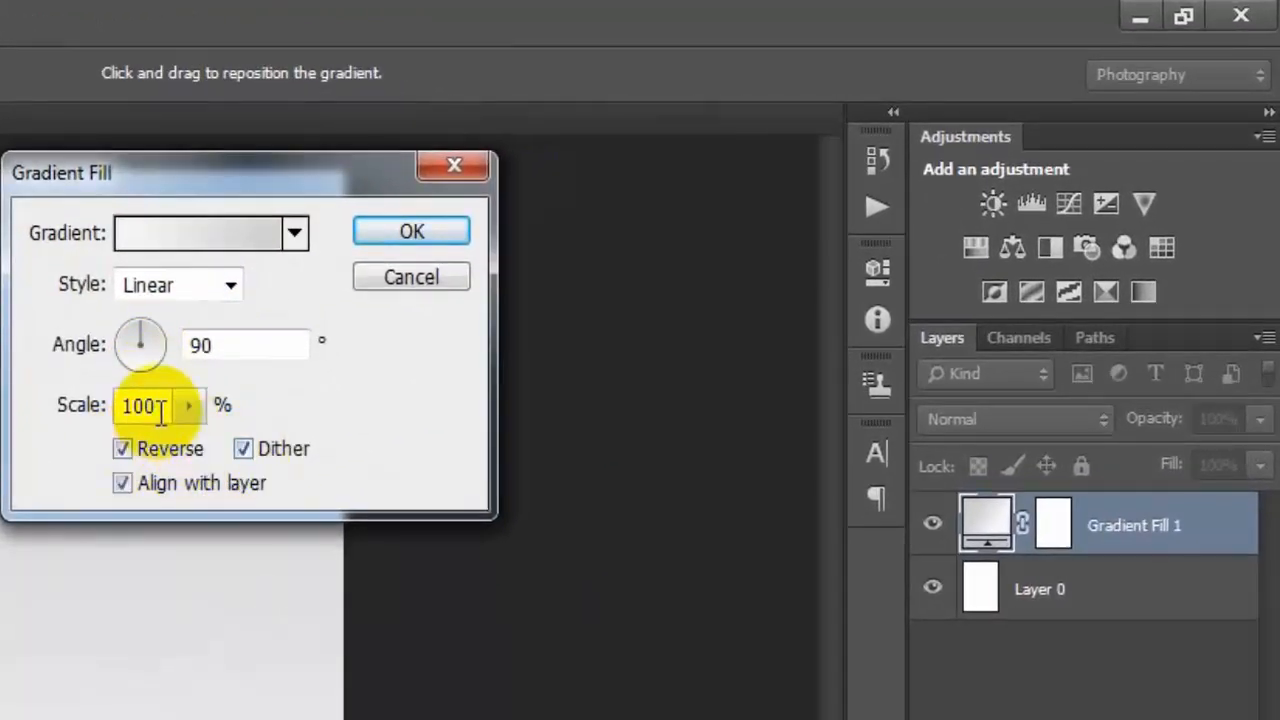
pyautogui.click(160, 408)
pyautogui.doubleClick(163, 410)
pyautogui.write('189')
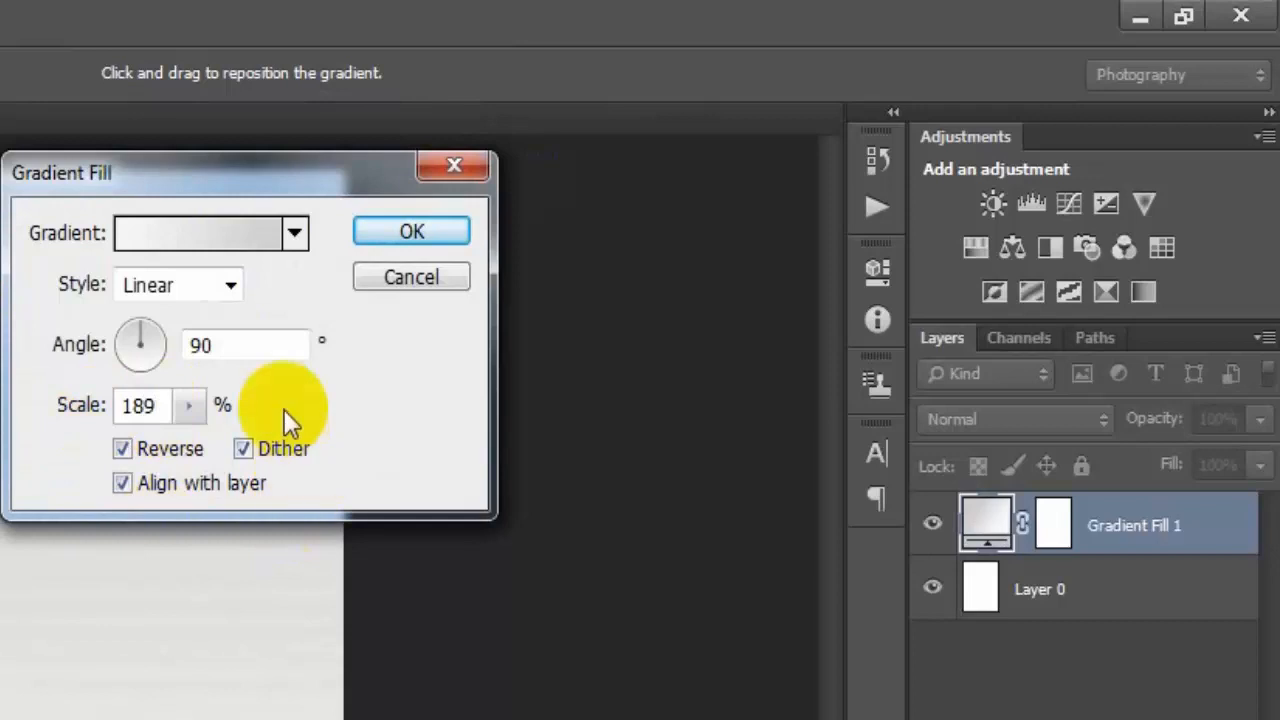
pyautogui.doubleClick(251, 349)
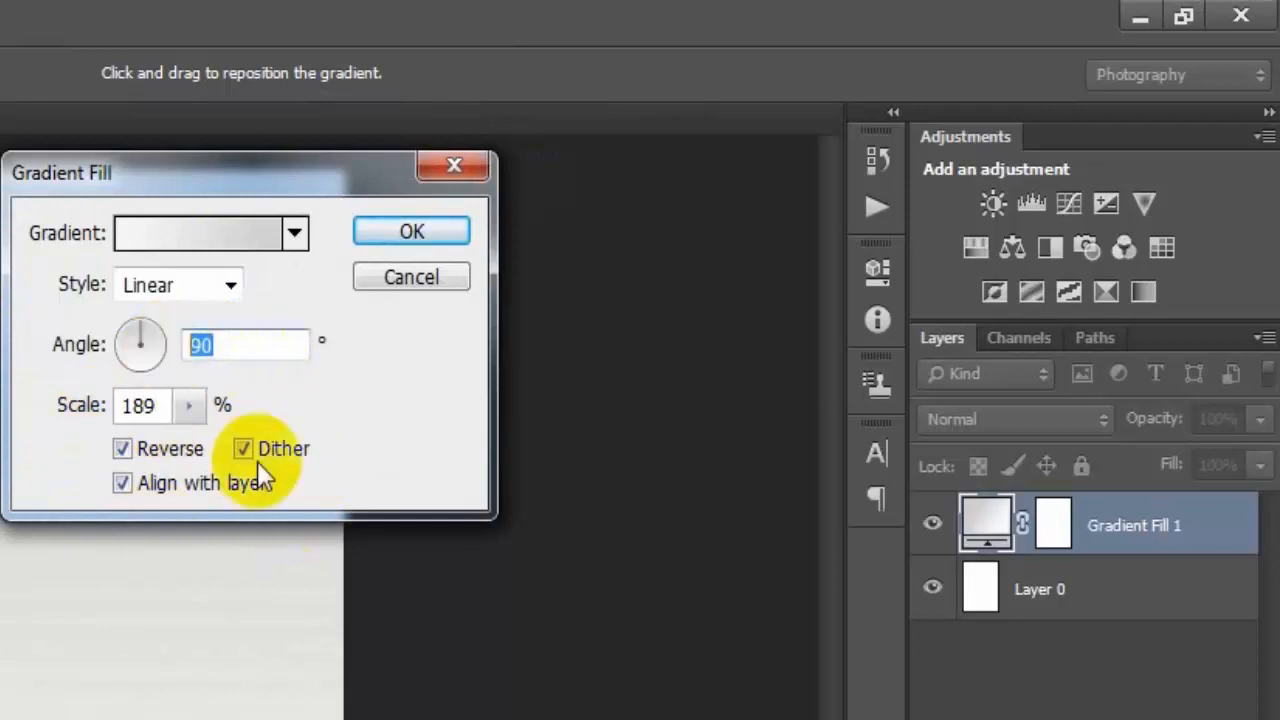
pyautogui.write('-')
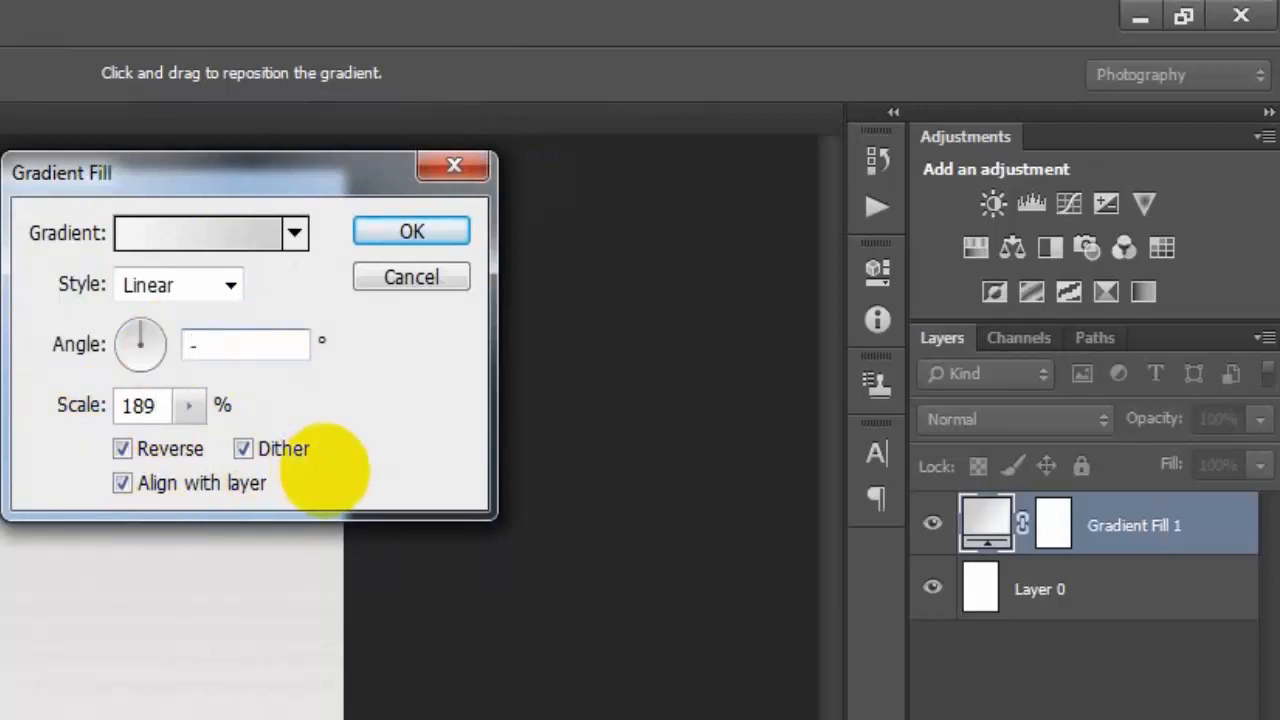
pyautogui.write('93.81')
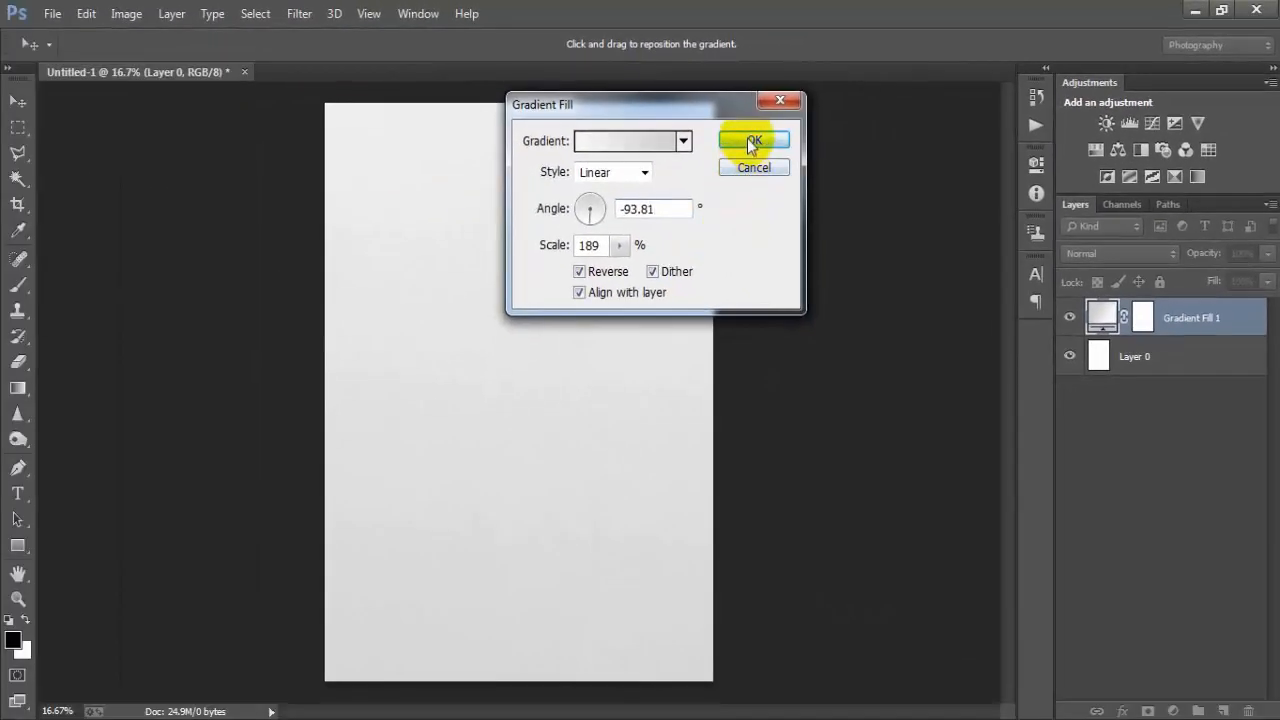
pyautogui.click(752, 141)
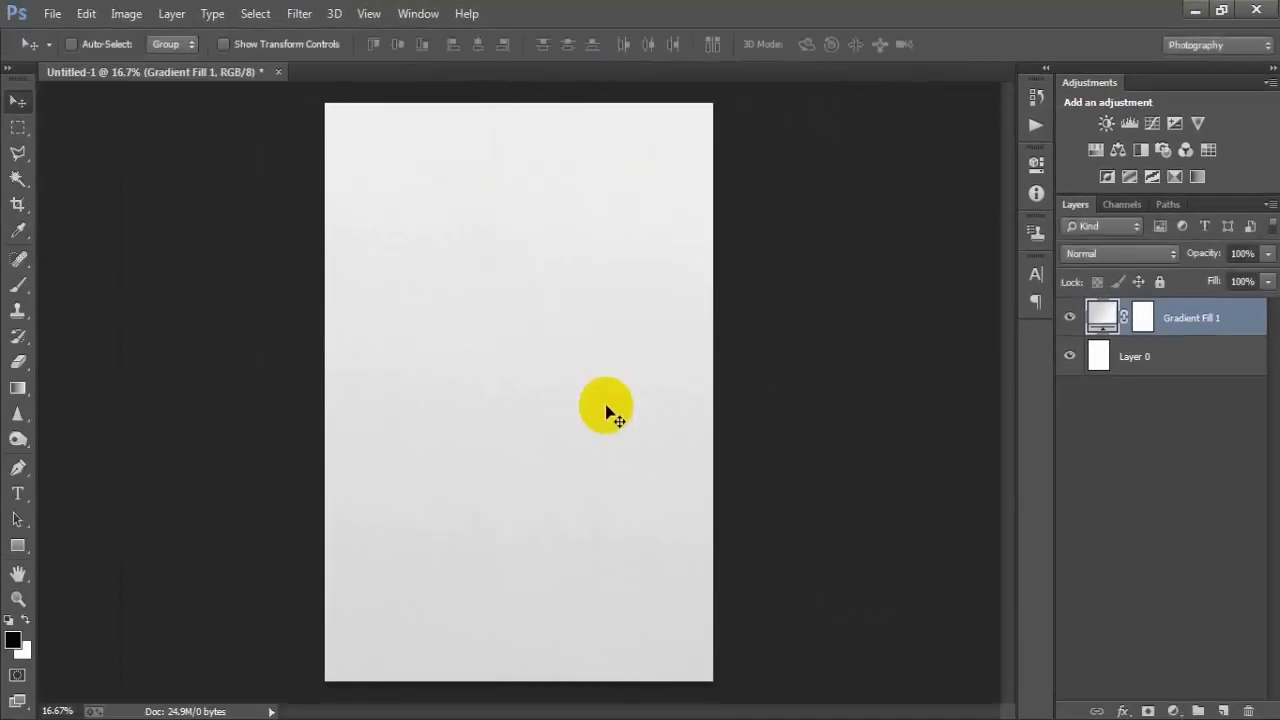
# - Group the gradient fill layer together with Layer 0
pyautogui.keyDown('shift'); pyautogui.click(1146, 358); pyautogui.keyUp('shift')
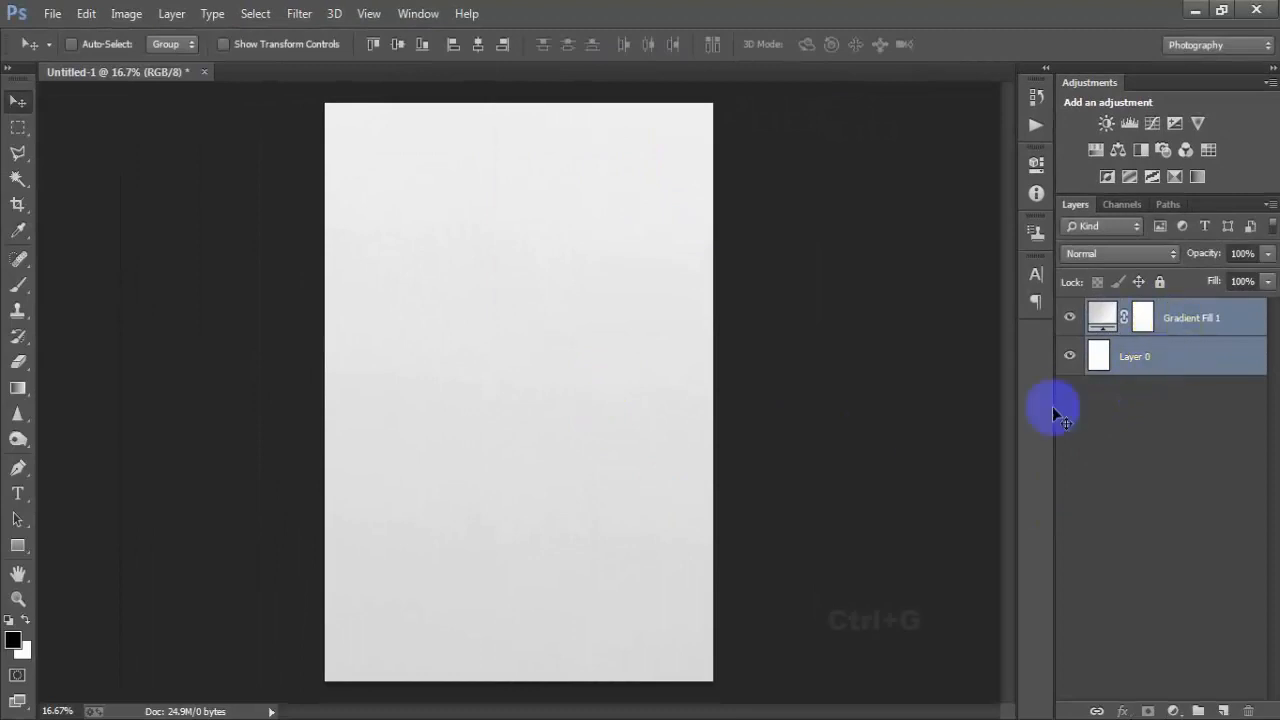
pyautogui.hotkey('ctrl', 'g')
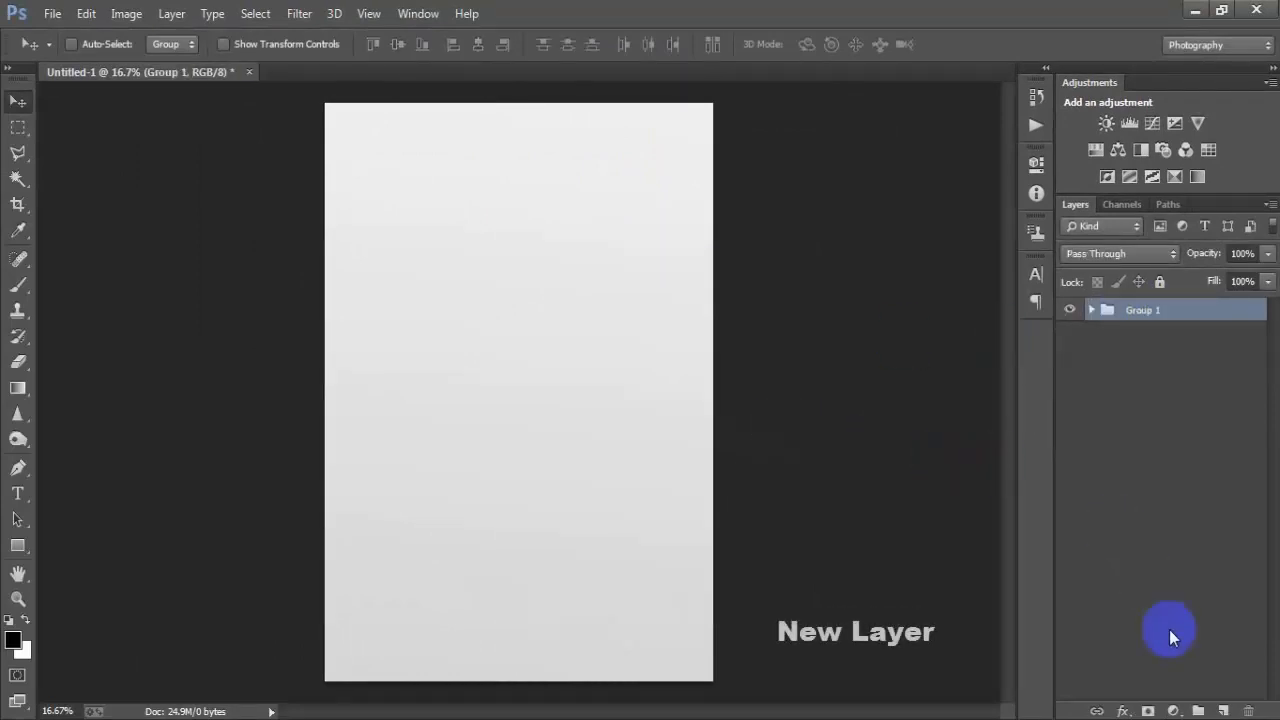
# - Add a new layer and draw a rectangle shape about 1151 × 1656 px in the middle of the canvas
pyautogui.click(1223, 711)
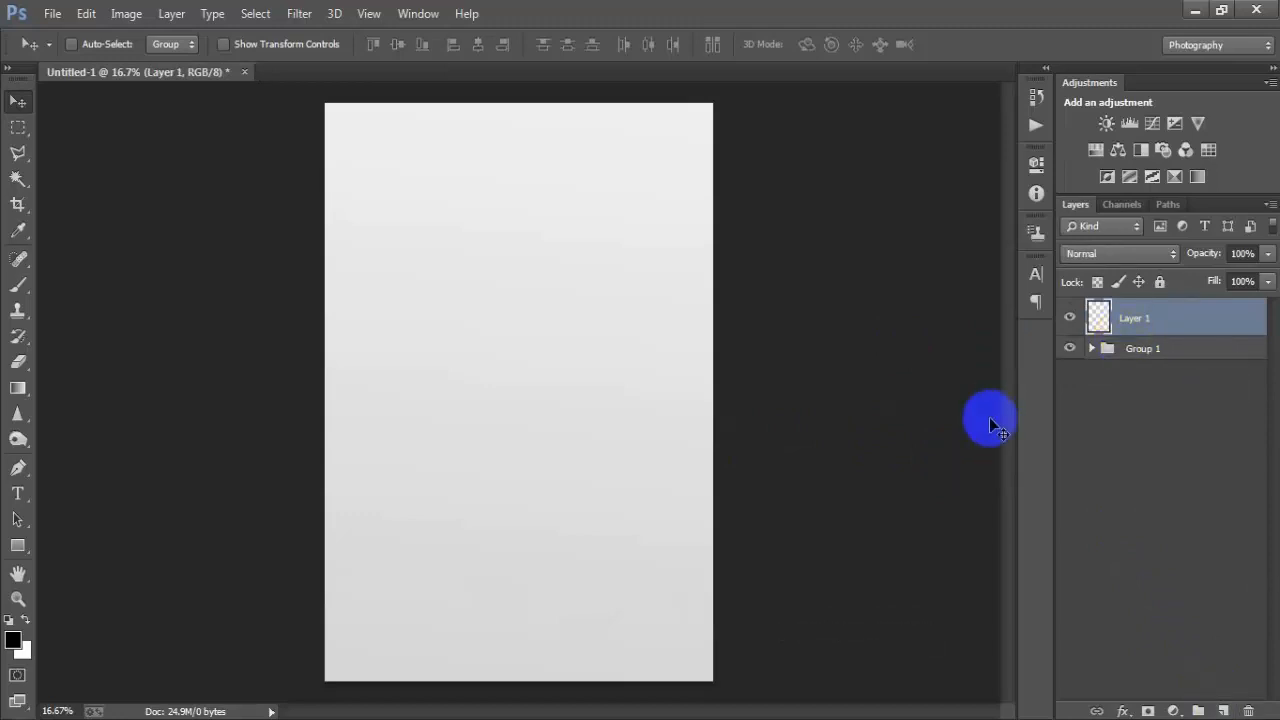
pyautogui.click(17, 545)
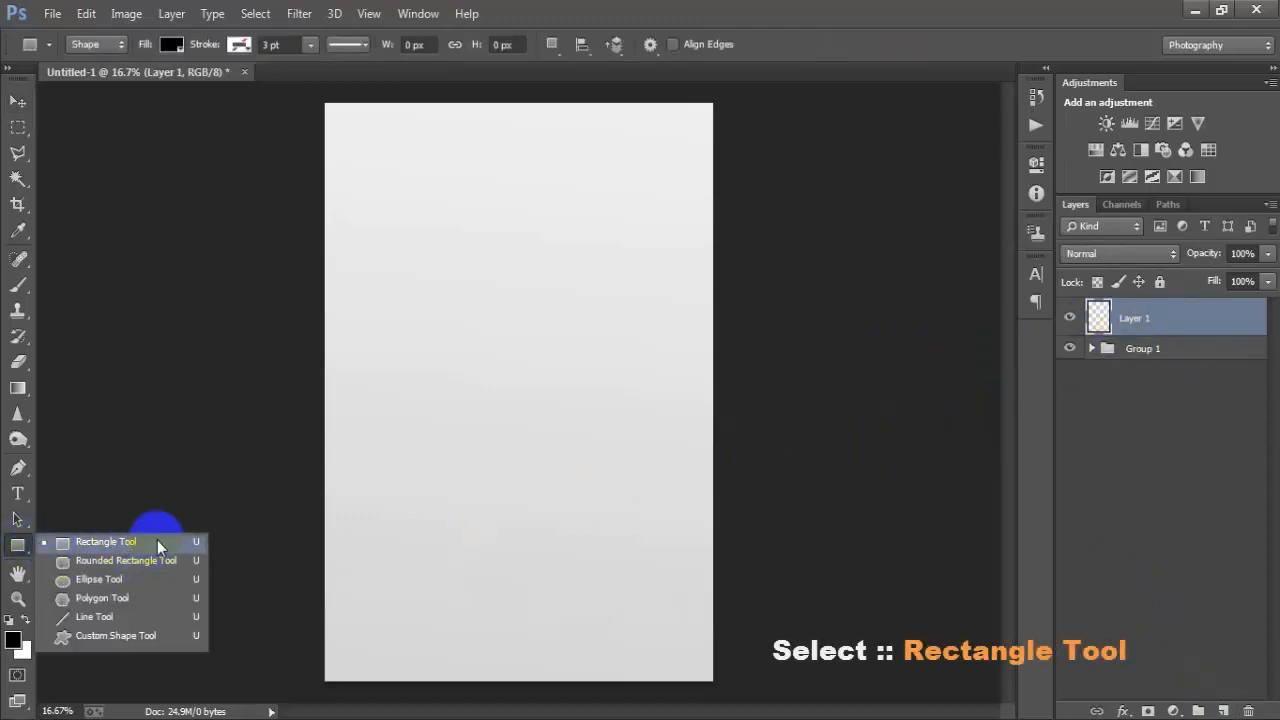
pyautogui.click(157, 545)
pyautogui.moveTo(409, 267)
pyautogui.mouseDown()
pyautogui.moveTo(536, 467)
pyautogui.moveTo(579, 506)
pyautogui.moveTo(588, 540)
pyautogui.mouseUp()
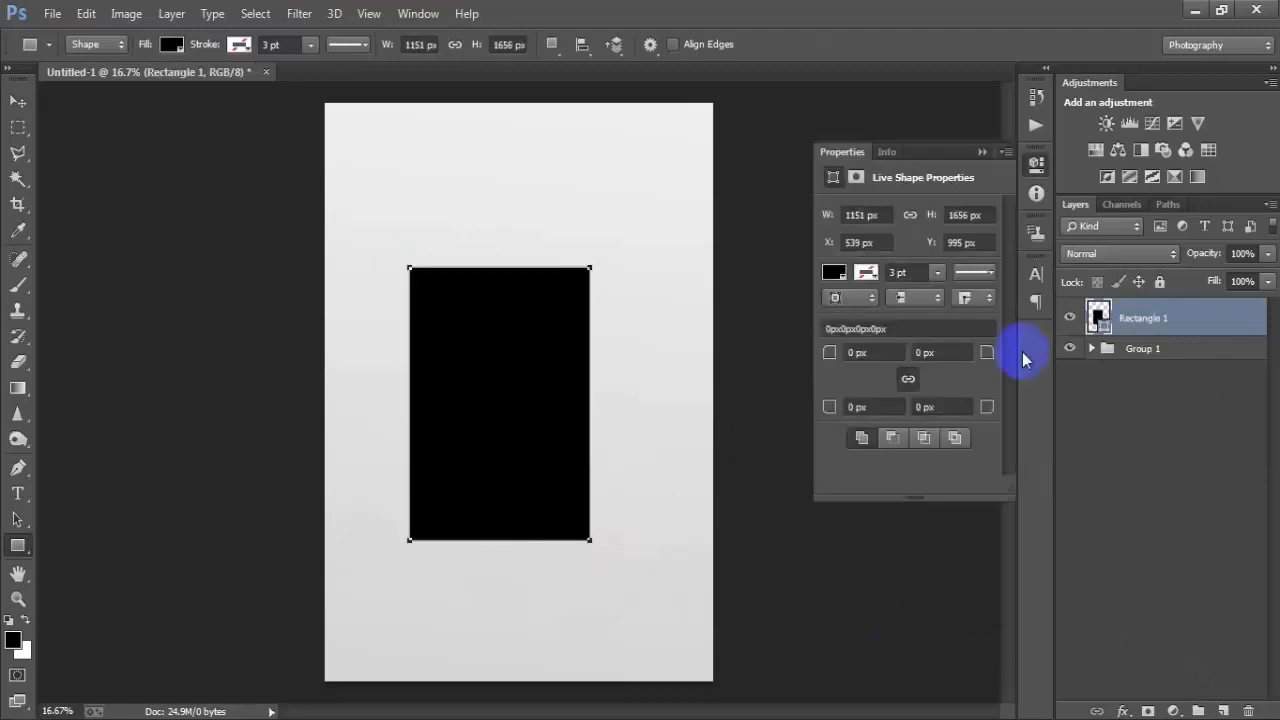
# - Round all four corners of the rectangle to 63 px
pyautogui.click(833, 352)
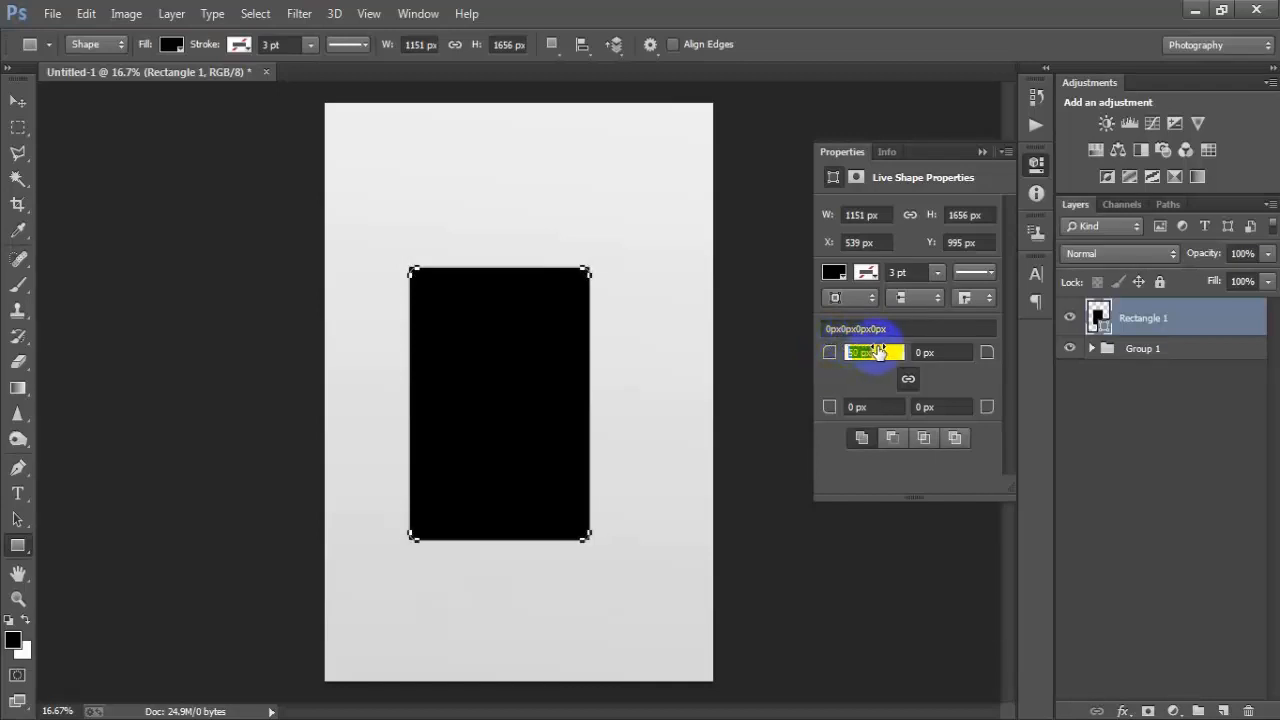
pyautogui.moveTo(890, 352); pyautogui.dragTo(890, 353)
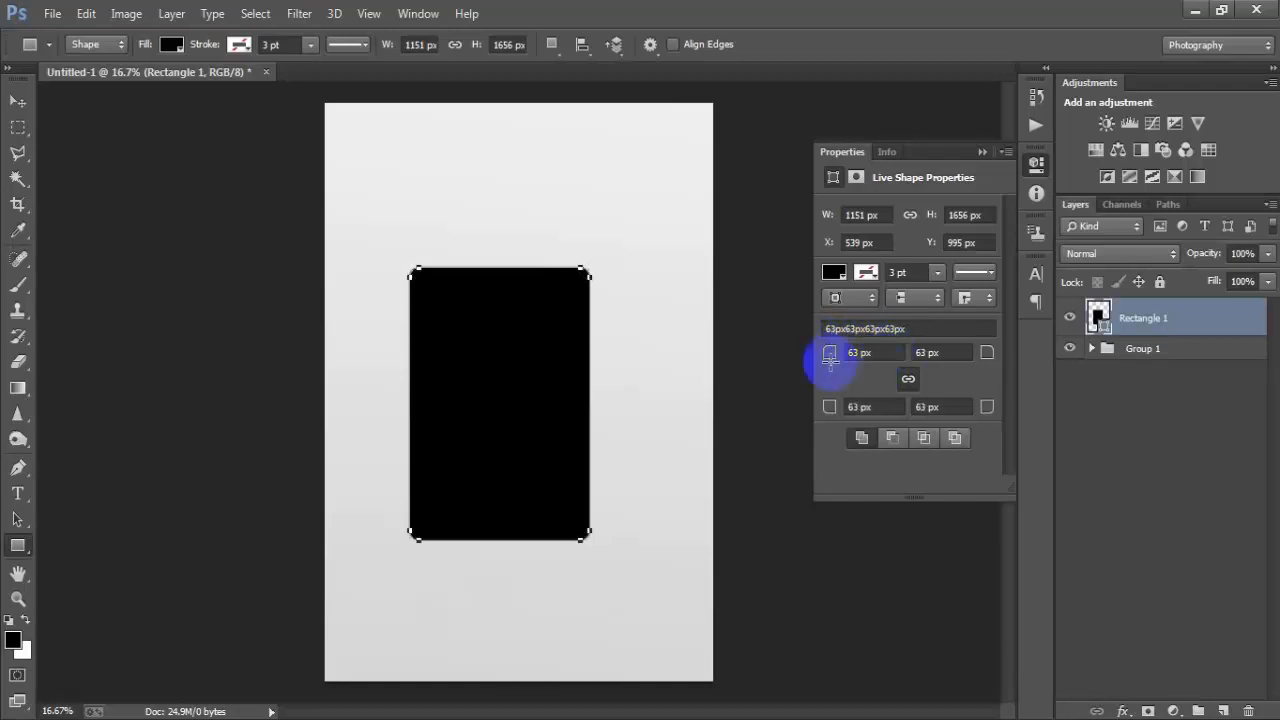
pyautogui.click(982, 152)
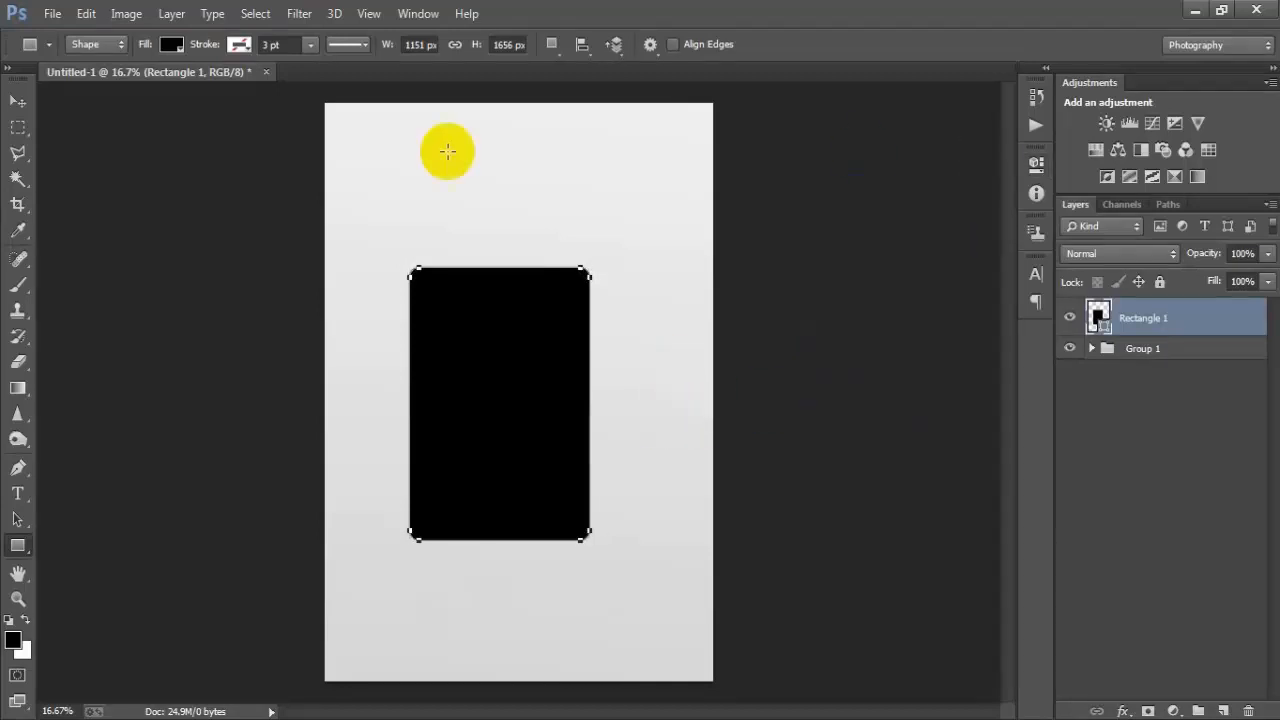
# - Set the rounded rectangle's fill colour to ECEBEA
pyautogui.click(18, 101)
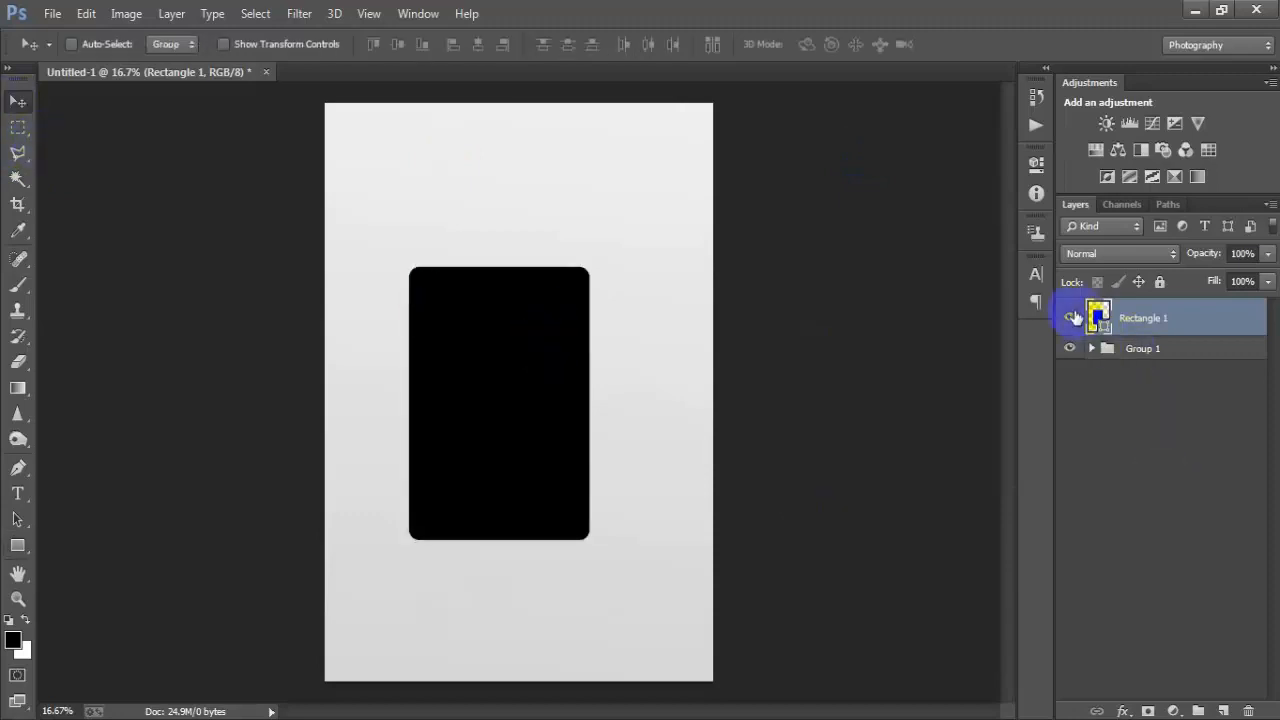
pyautogui.click(1070, 318)
pyautogui.click(1070, 318)
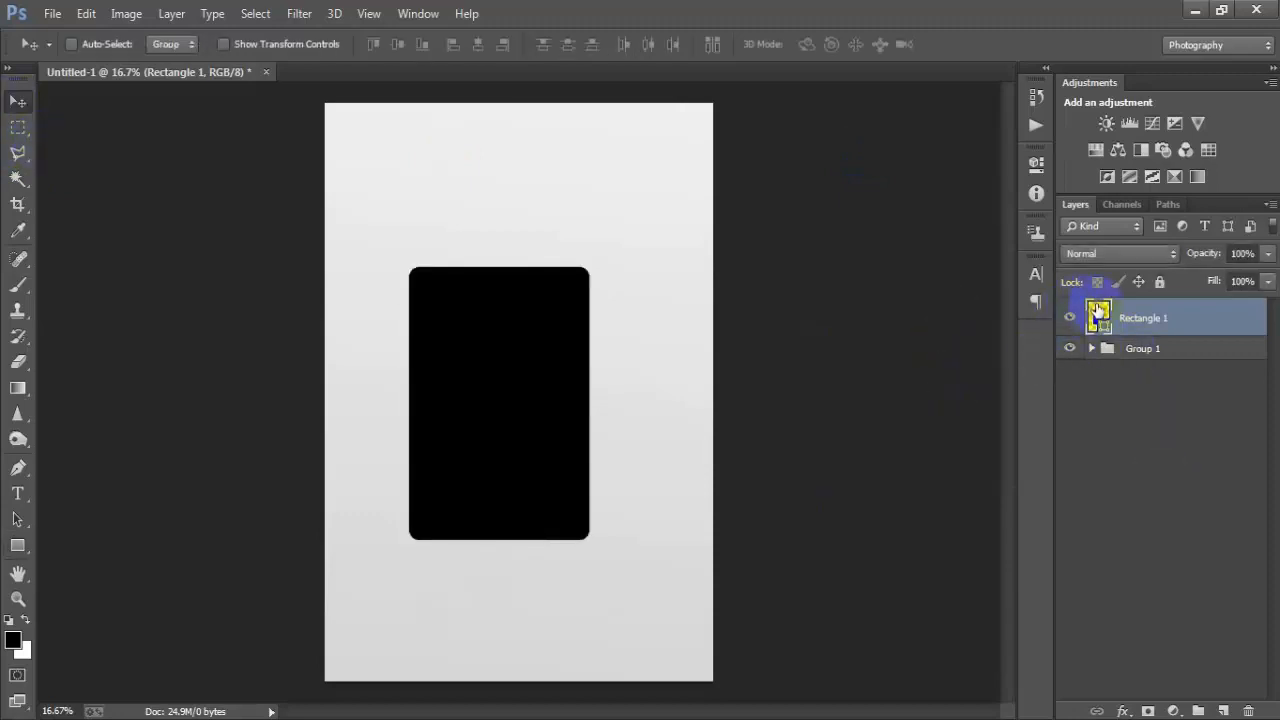
pyautogui.doubleClick(1098, 315)
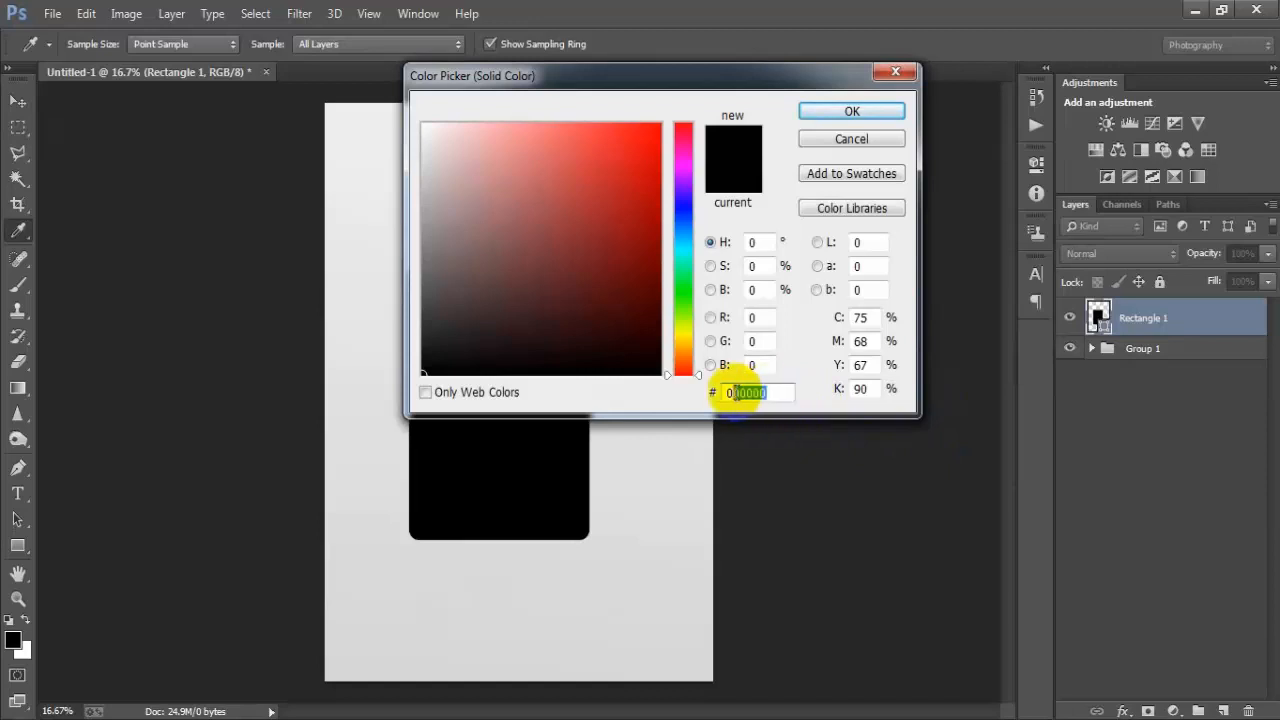
pyautogui.write('E')
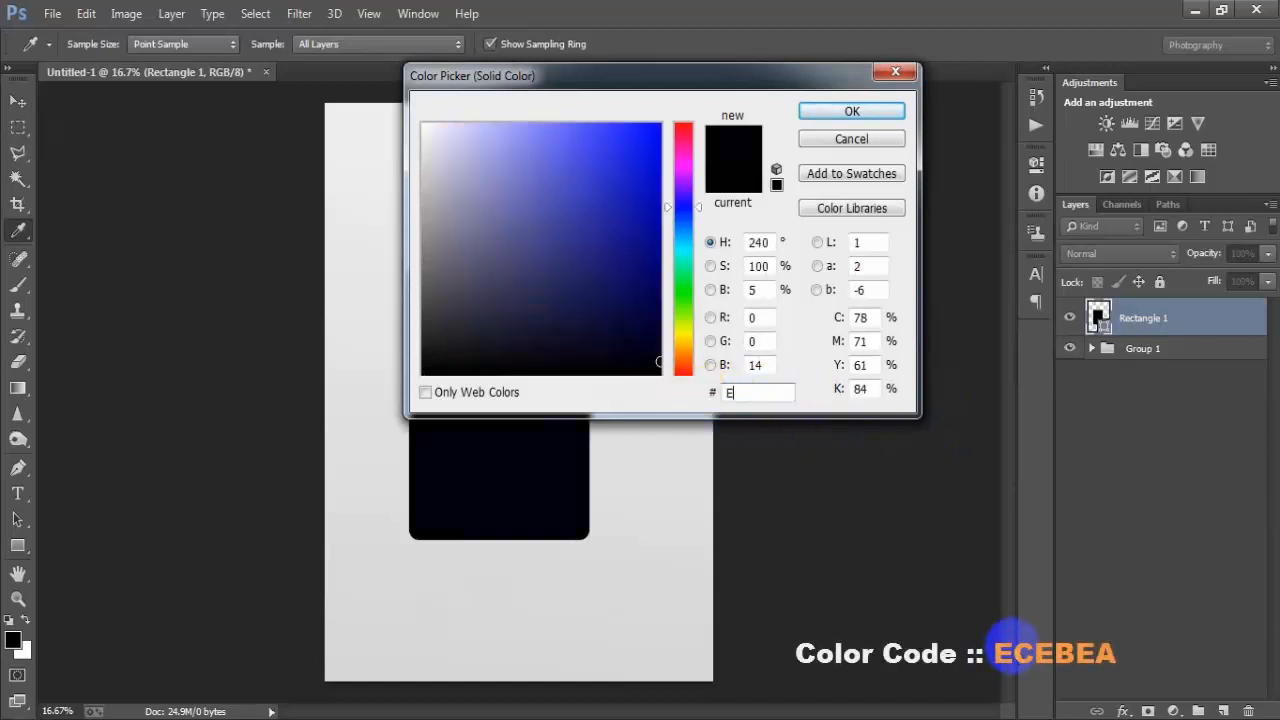
pyautogui.write('CE')
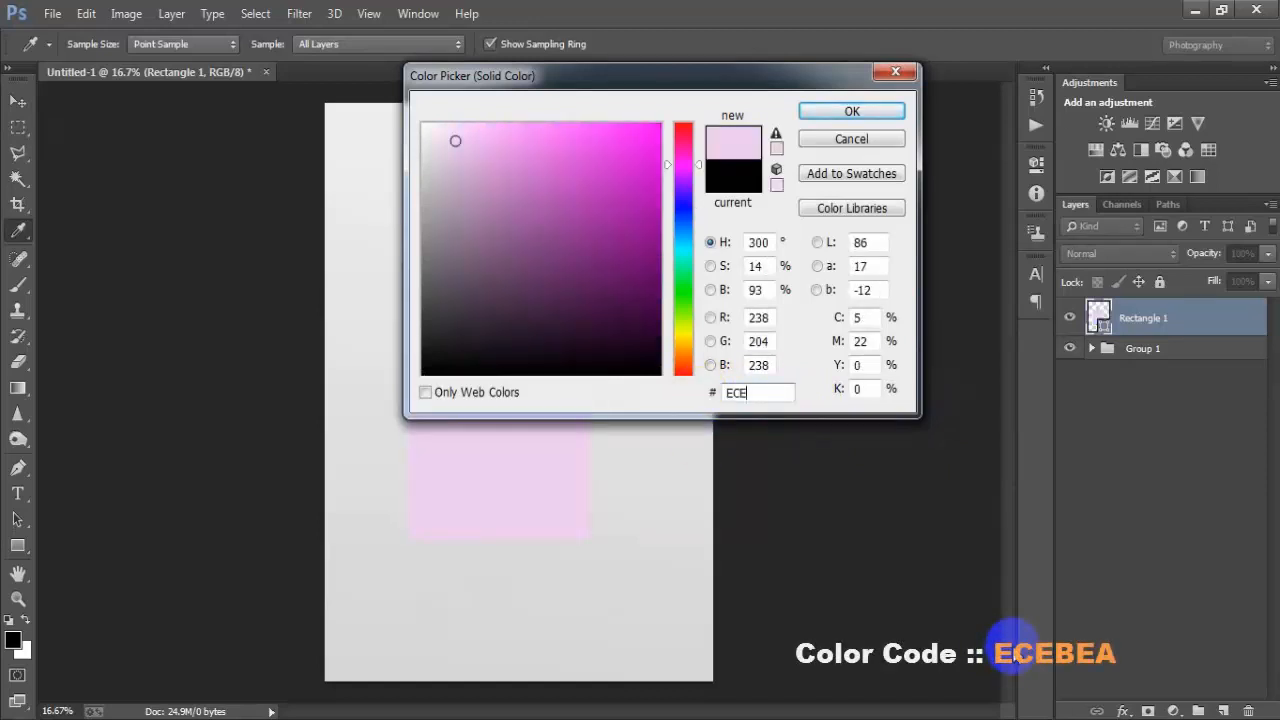
pyautogui.write('BEA')
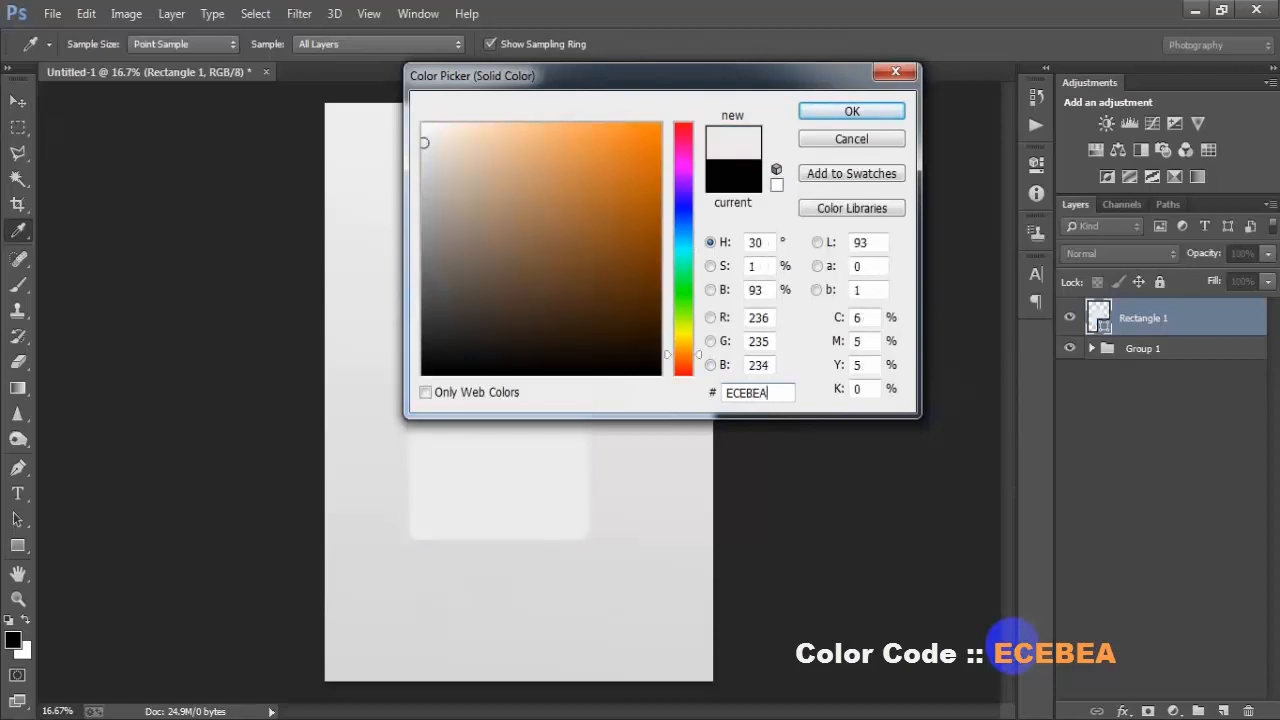
pyautogui.moveTo(760, 392); pyautogui.dragTo(700, 392)
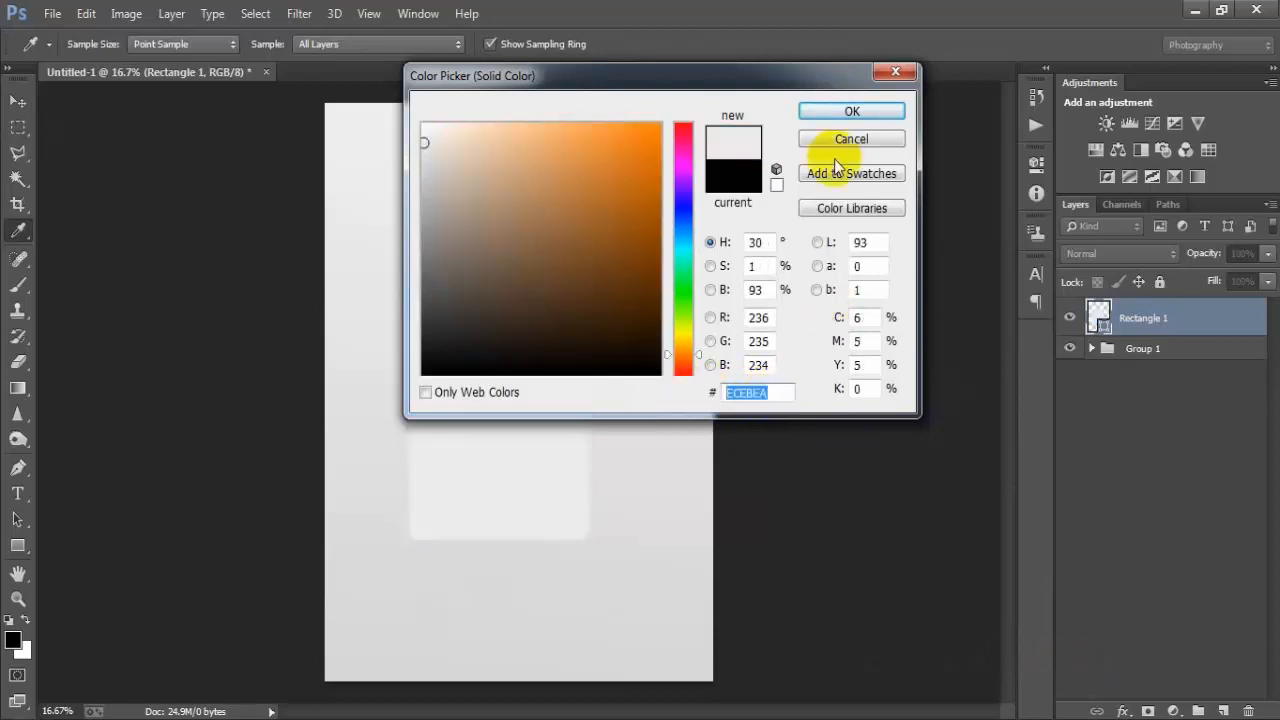
pyautogui.click(838, 113)
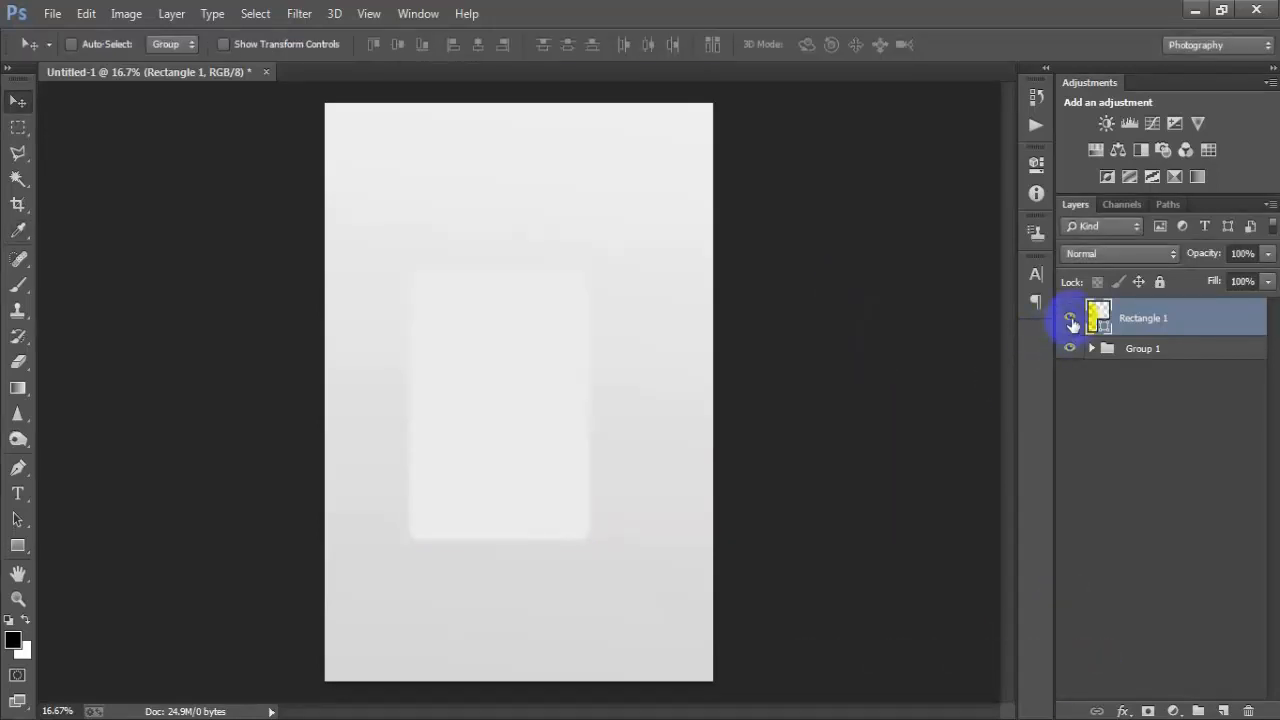
# - Duplicate the rectangle layer and scale the copy slightly with Free Transform
pyautogui.click(1070, 320)
pyautogui.click(1070, 320)
pyautogui.hotkey('ctrl', 'j')
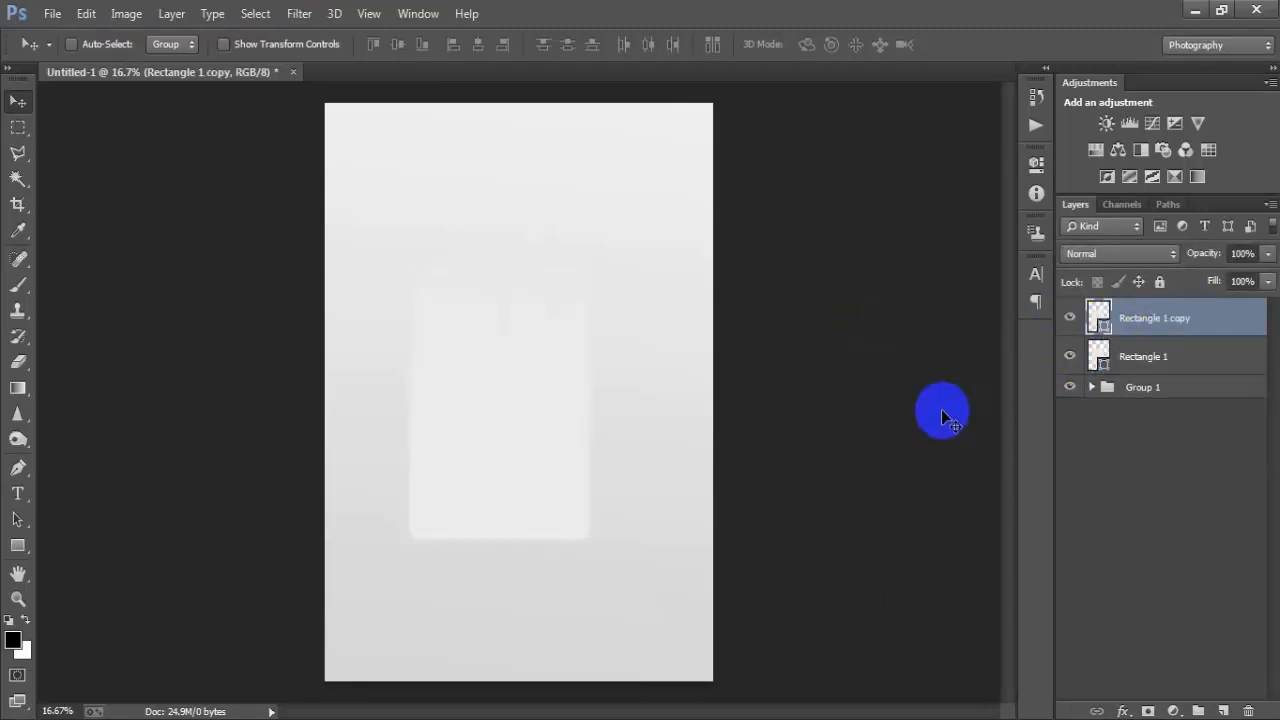
pyautogui.hotkey('ctrl', 't')
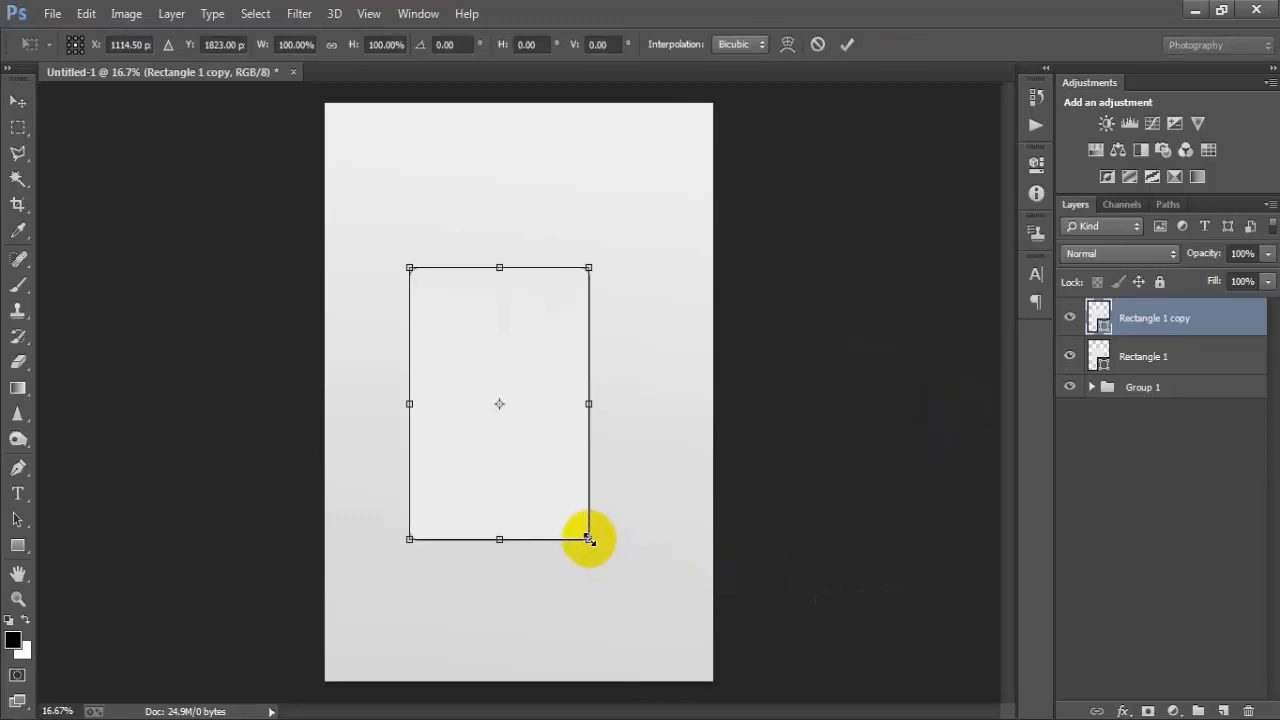
pyautogui.moveTo(588, 539); pyautogui.dragTo(585, 516)
pyautogui.click(840, 56)
pyautogui.click(943, 340)
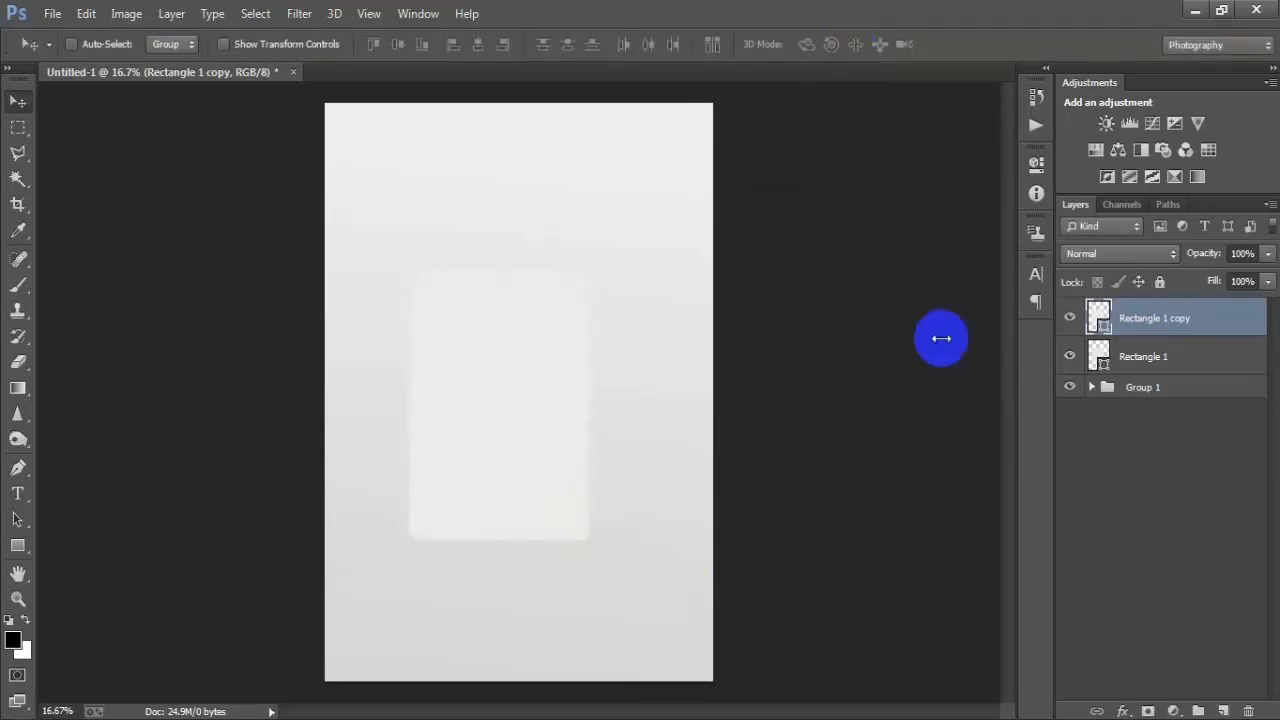
# - Add a default Drop Shadow effect to the original Rectangle 1 layer
pyautogui.click(1062, 366)
pyautogui.click(1069, 358)
pyautogui.click(1070, 359)
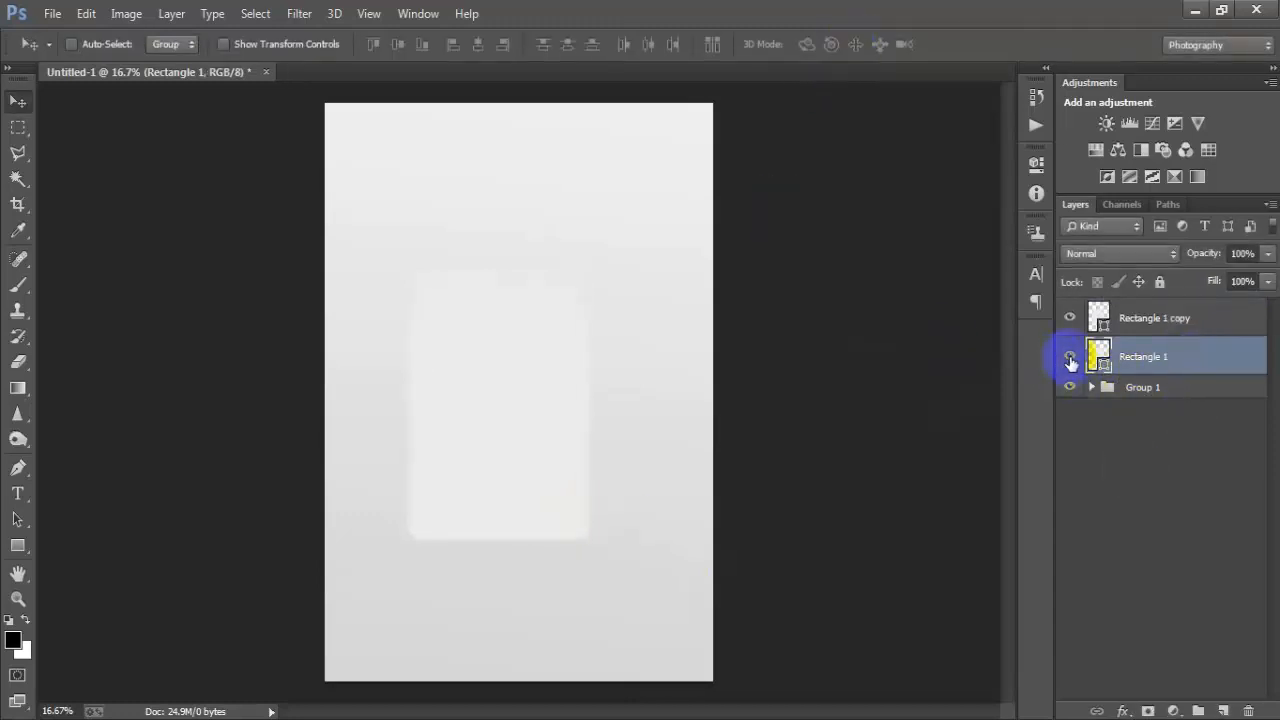
pyautogui.doubleClick(1218, 362)
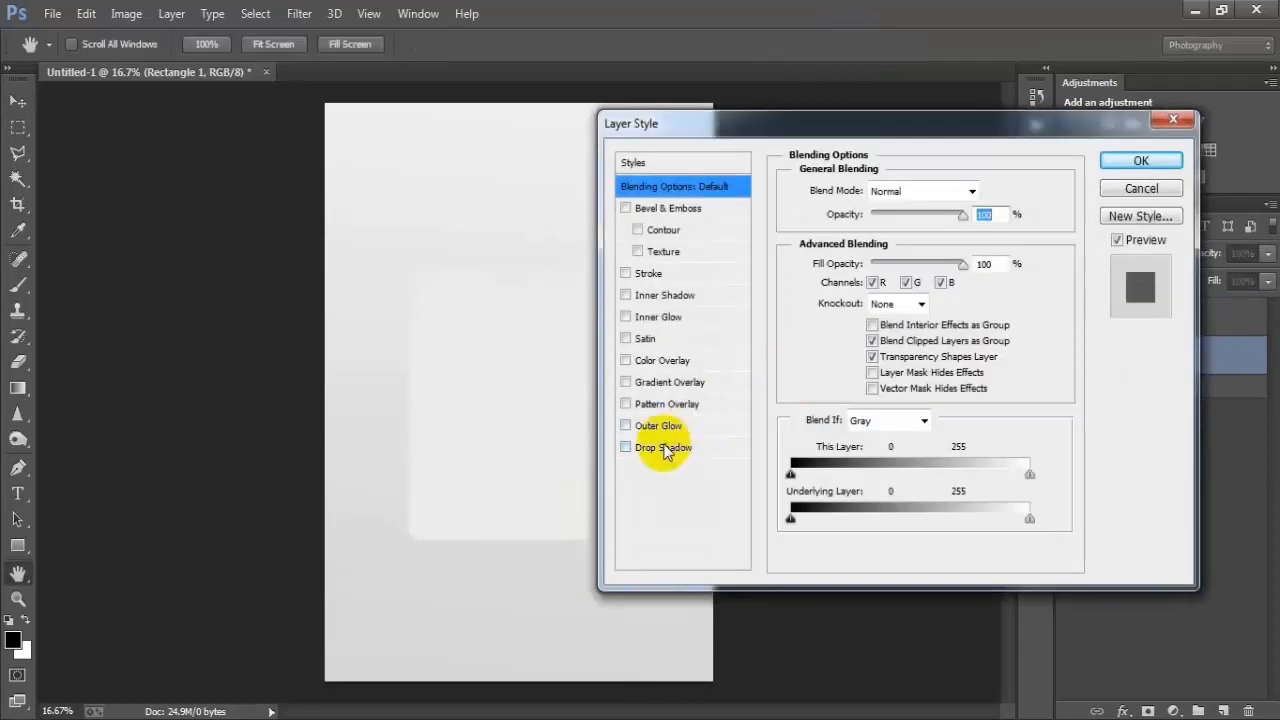
pyautogui.click(662, 448)
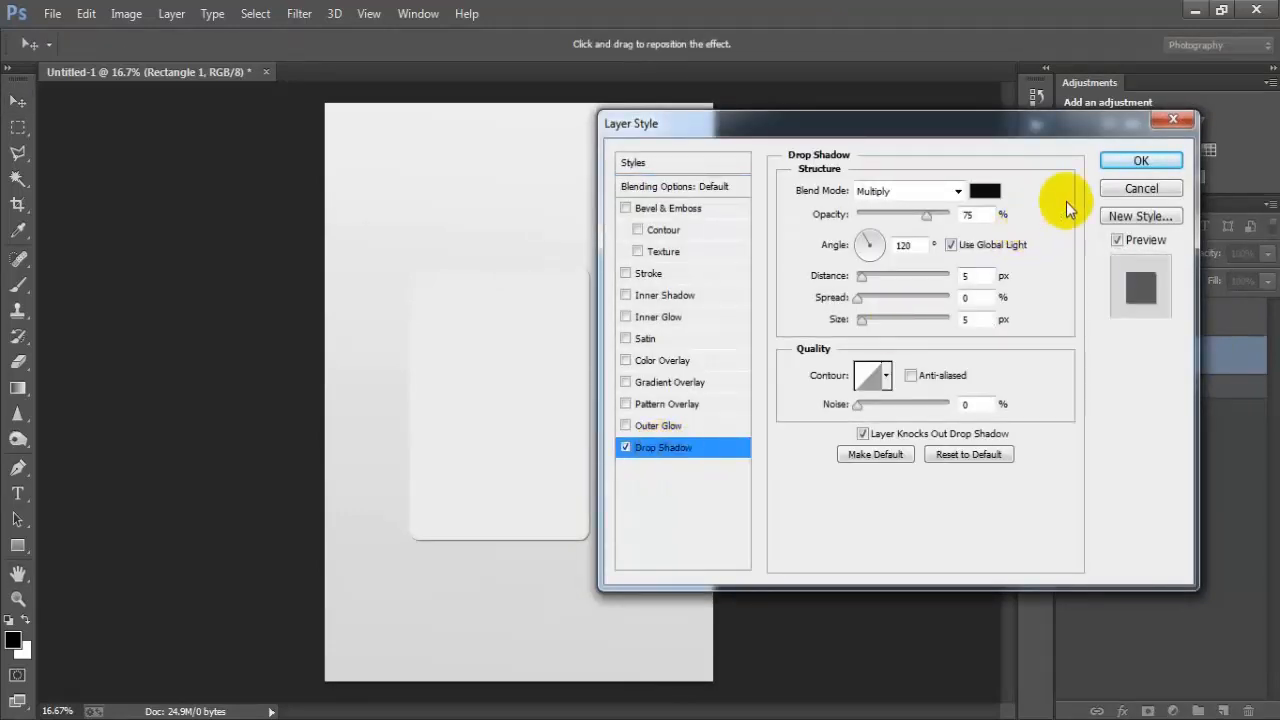
pyautogui.click(1107, 166)
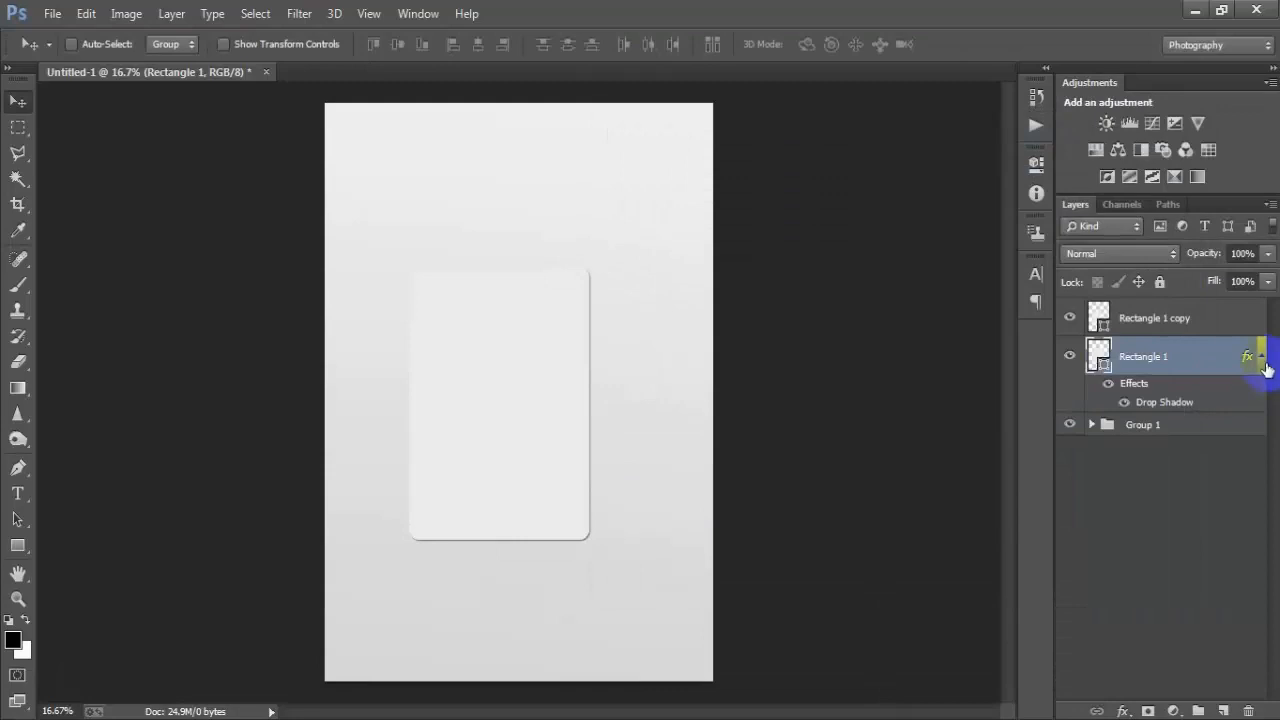
# - Select both rectangle layers and duplicate them
pyautogui.click(1262, 357)
pyautogui.keyDown('shift'); pyautogui.click(1200, 318); pyautogui.keyUp('shift')
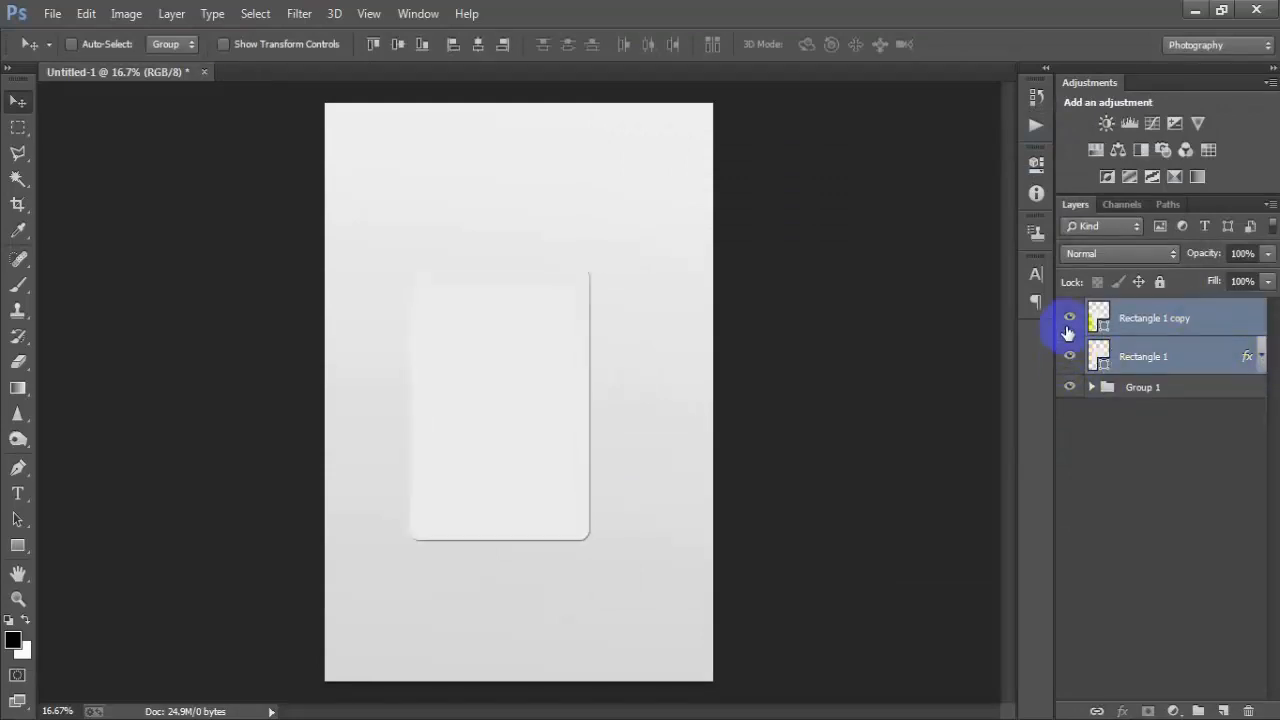
pyautogui.click(1145, 318)
pyautogui.hotkey('ctrl', 'j')
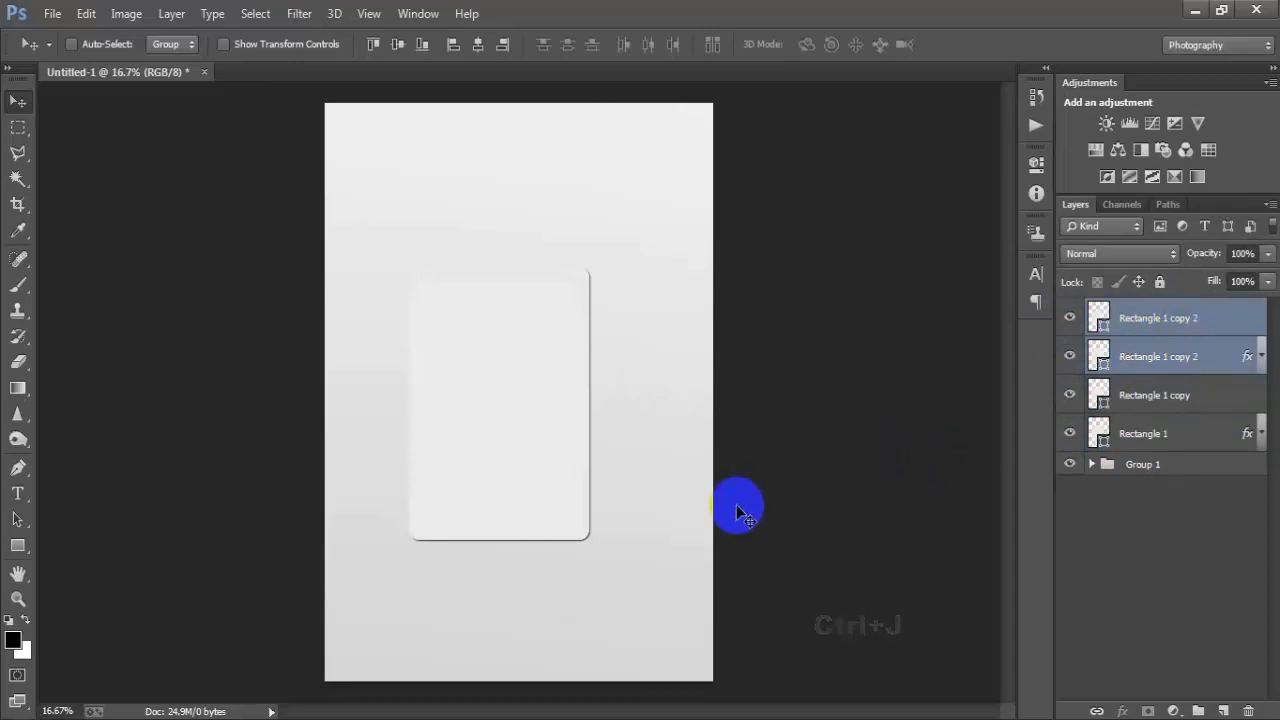
# - Hide the two new copies and move the lower pair of rectangle layers slightly upward
pyautogui.click(1069, 356)
pyautogui.click(1069, 318)
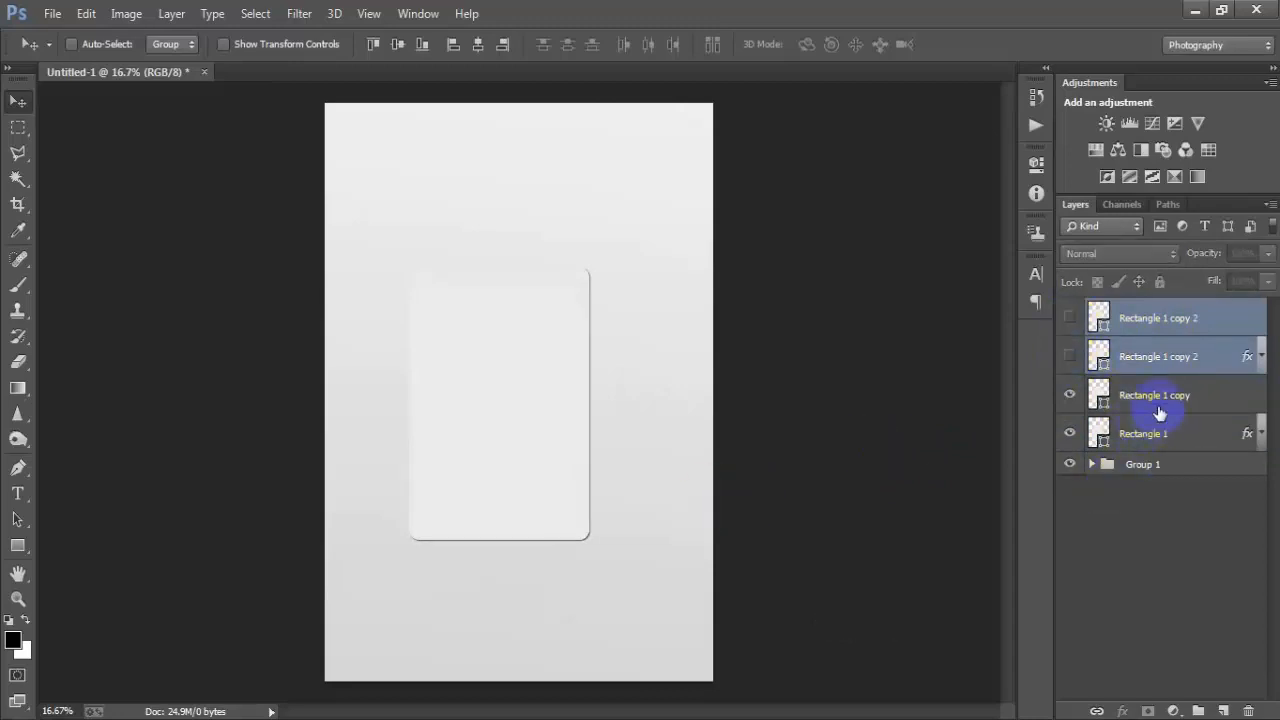
pyautogui.click(1155, 405)
pyautogui.click(1148, 440)
pyautogui.keyDown('ctrl'); pyautogui.click(1155, 405); pyautogui.keyUp('ctrl')
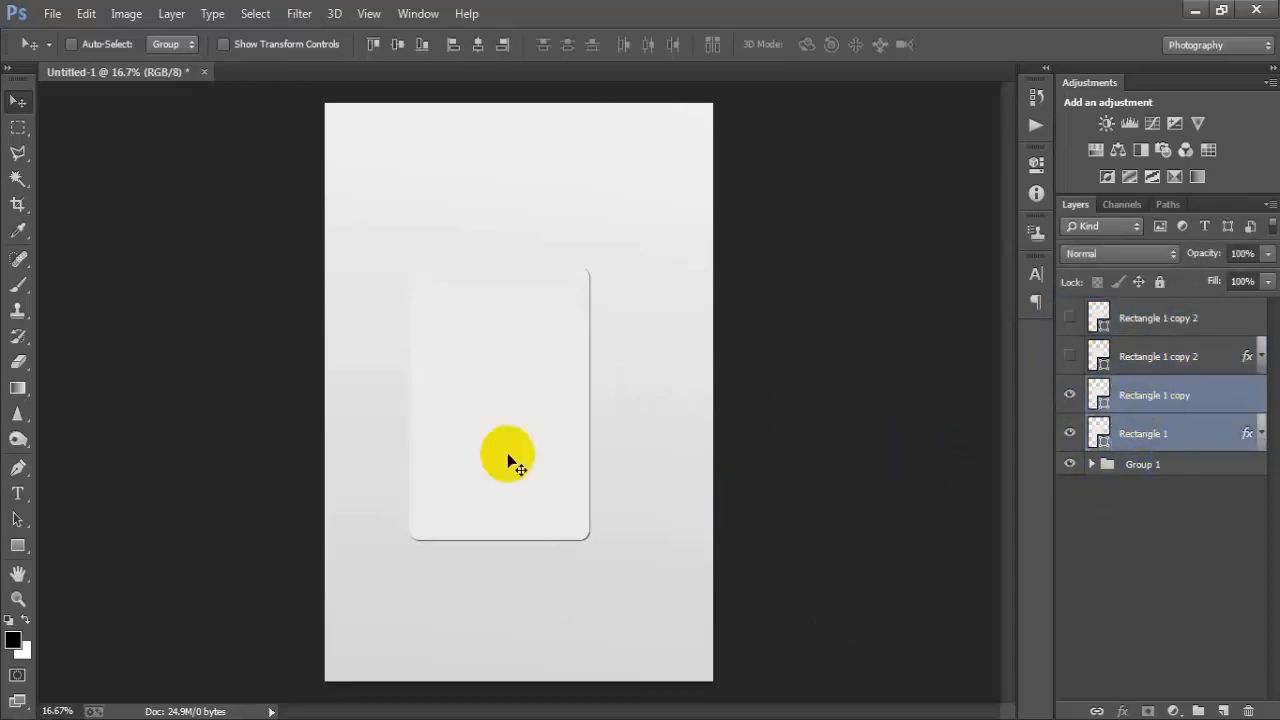
pyautogui.moveTo(506, 442); pyautogui.dragTo(474, 512)
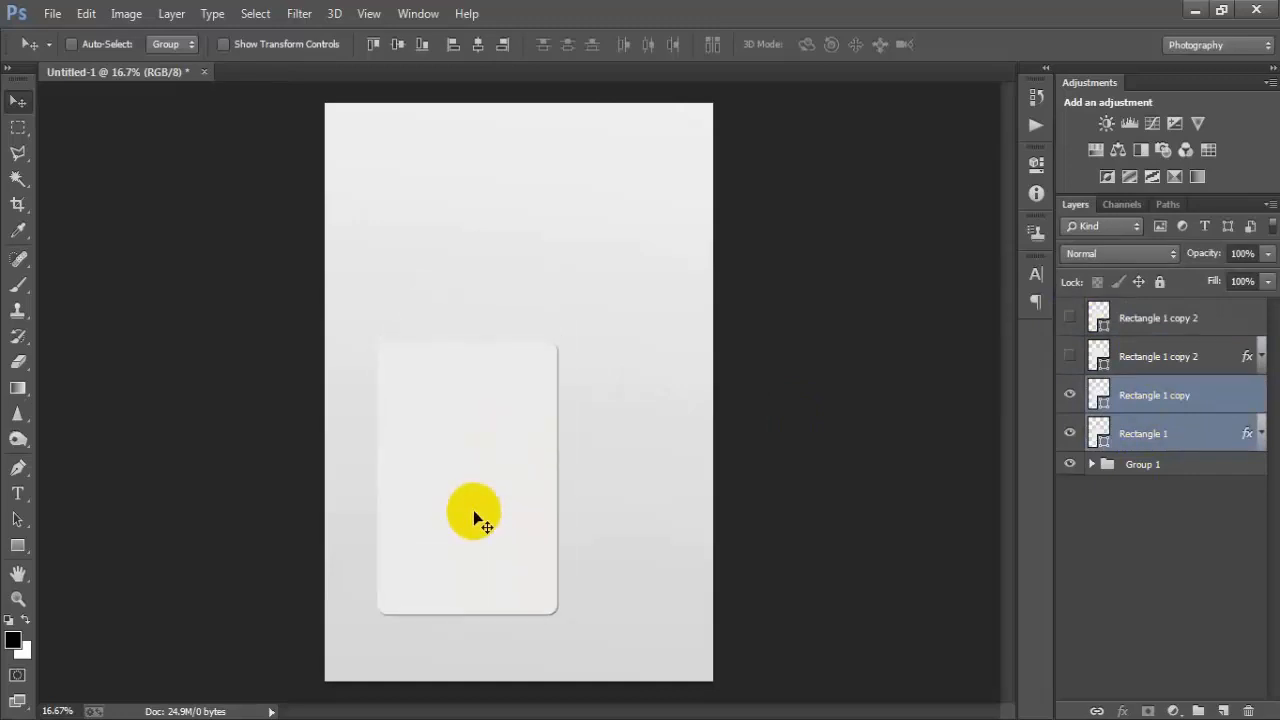
pyautogui.moveTo(480, 466); pyautogui.dragTo(508, 379)
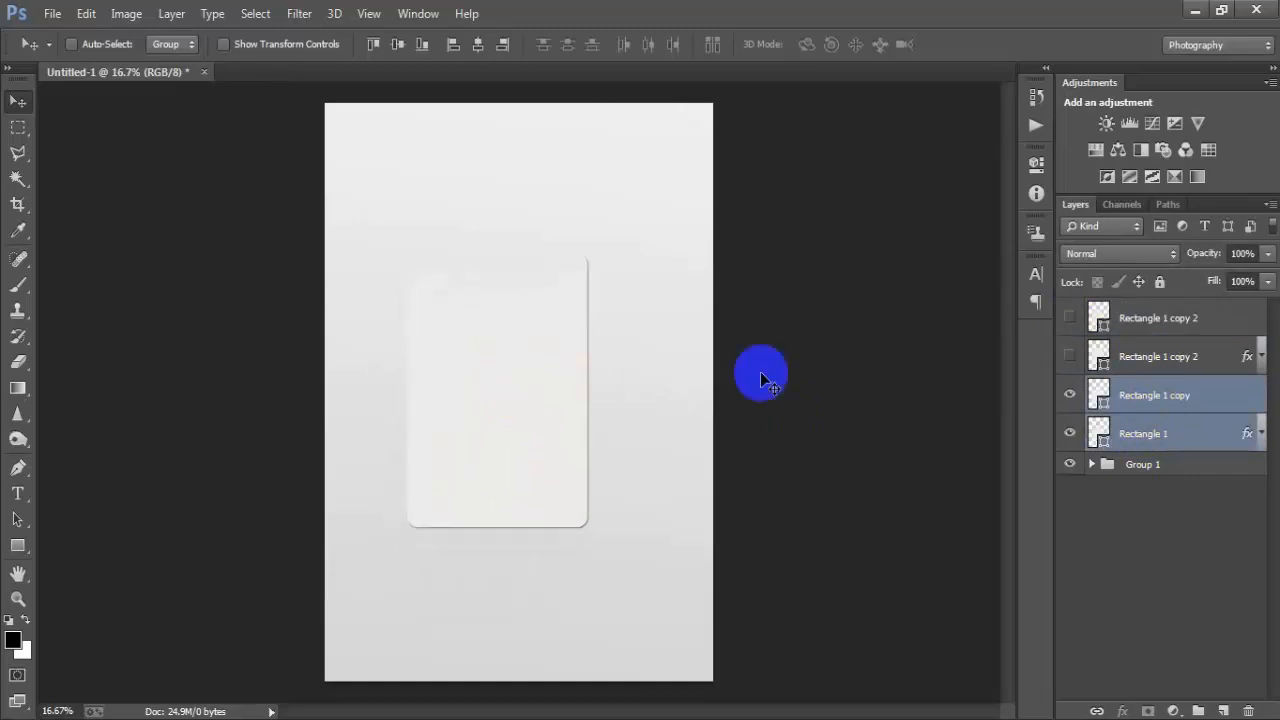
# - Show the two hidden rectangle copies again
pyautogui.click(1069, 358)
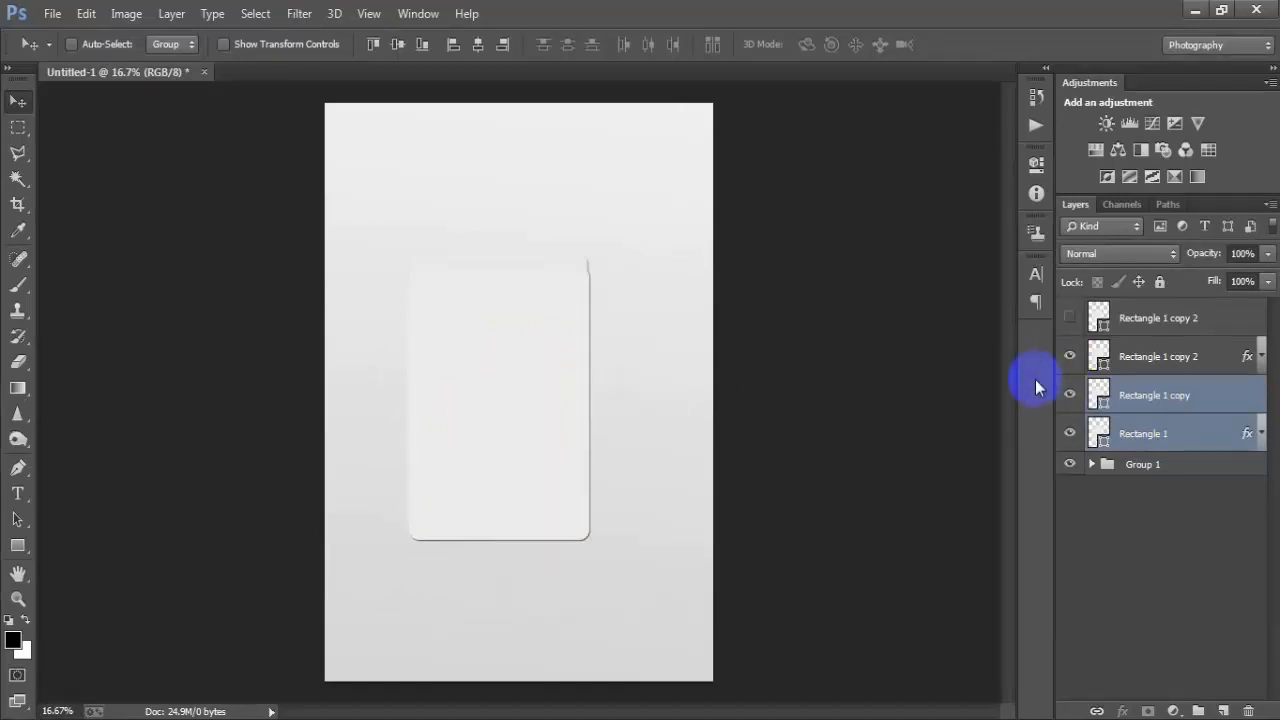
pyautogui.hotkey('alt', ']')
pyautogui.hotkey('alt', ']')
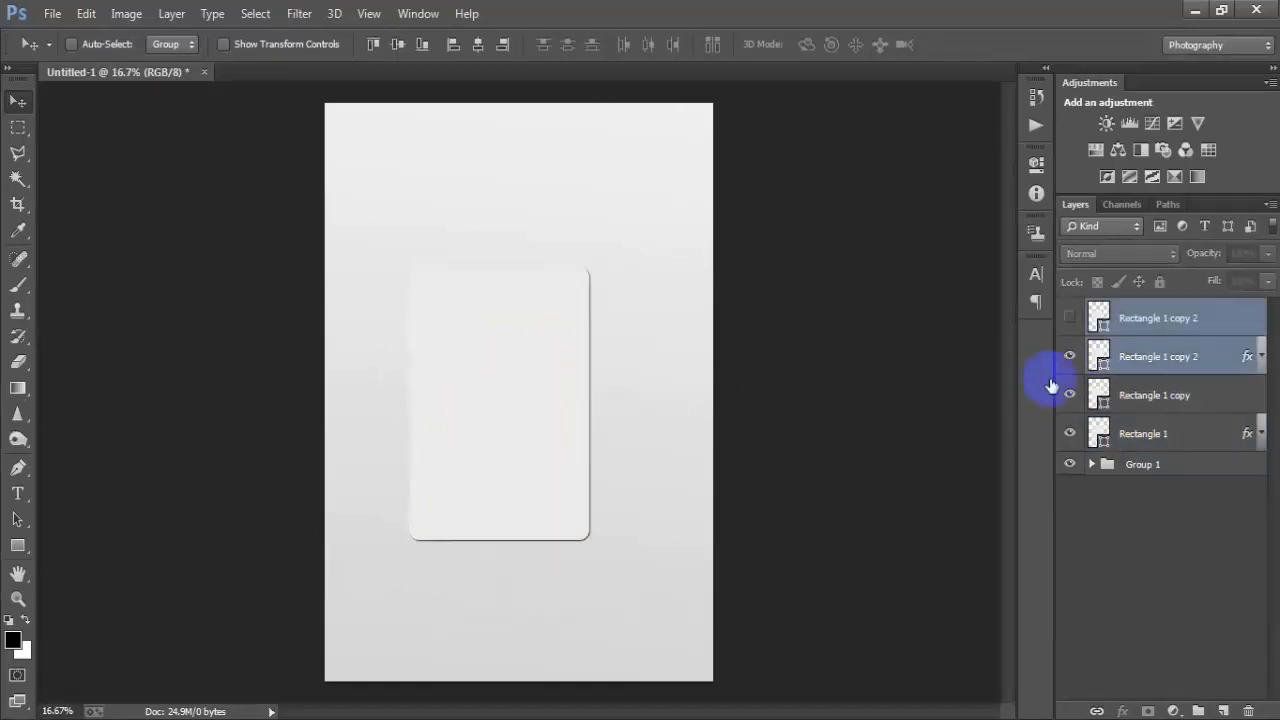
pyautogui.click(1069, 318)
# - Select all four rectangle layers and scale them down to about 92%
pyautogui.keyDown('shift'); pyautogui.click(1136, 432); pyautogui.keyUp('shift')
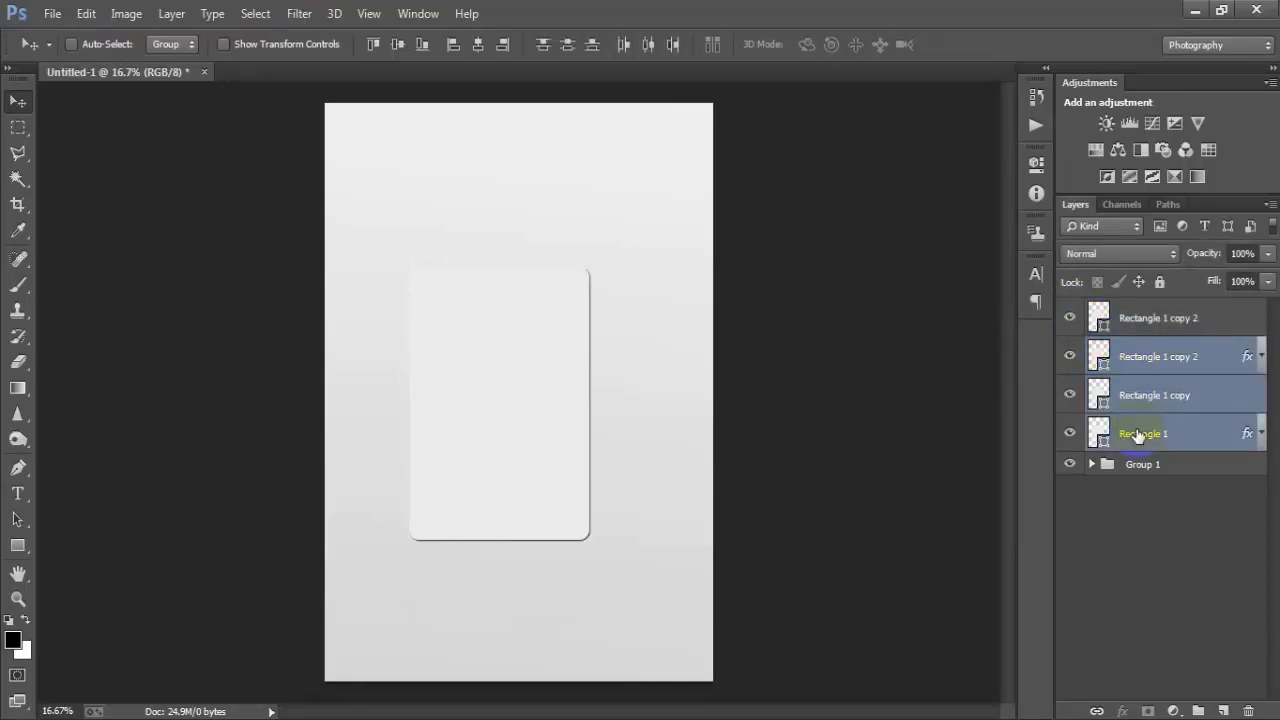
pyautogui.keyDown('ctrl'); pyautogui.click(1147, 320); pyautogui.keyUp('ctrl')
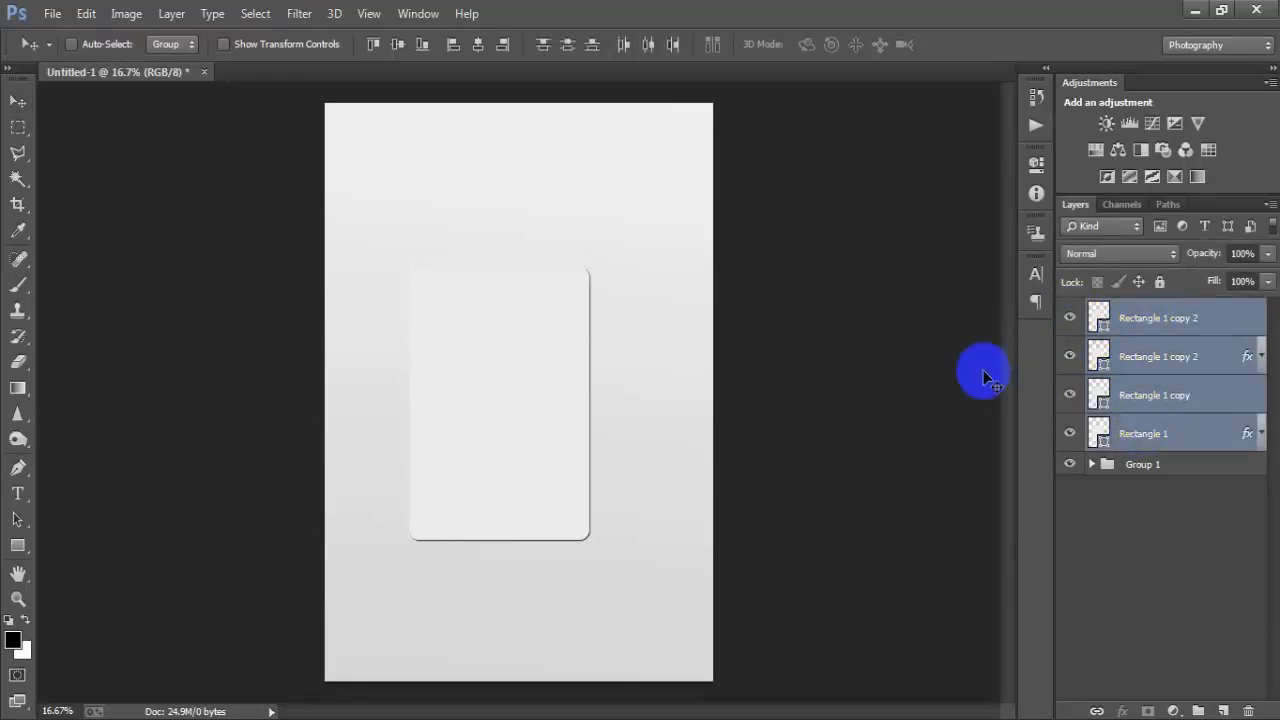
pyautogui.hotkey('ctrl', 't')
pyautogui.moveTo(588, 539); pyautogui.dragTo(585, 529)
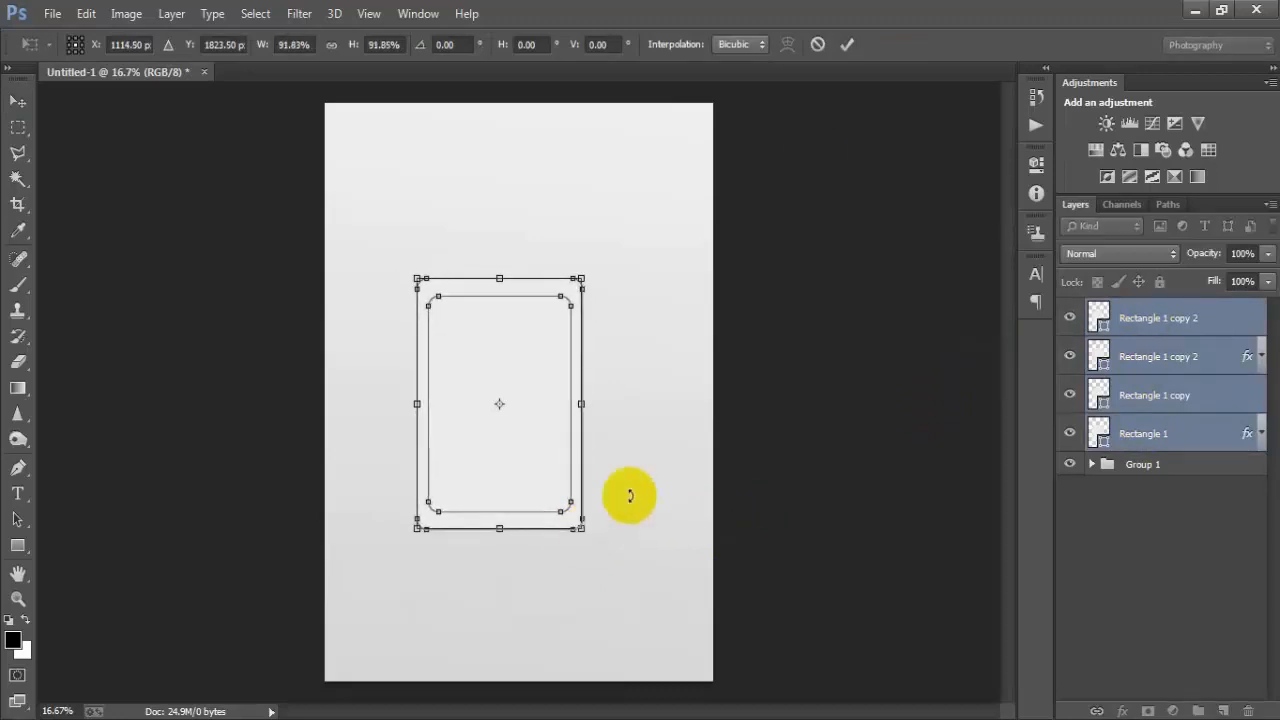
pyautogui.click(848, 45)
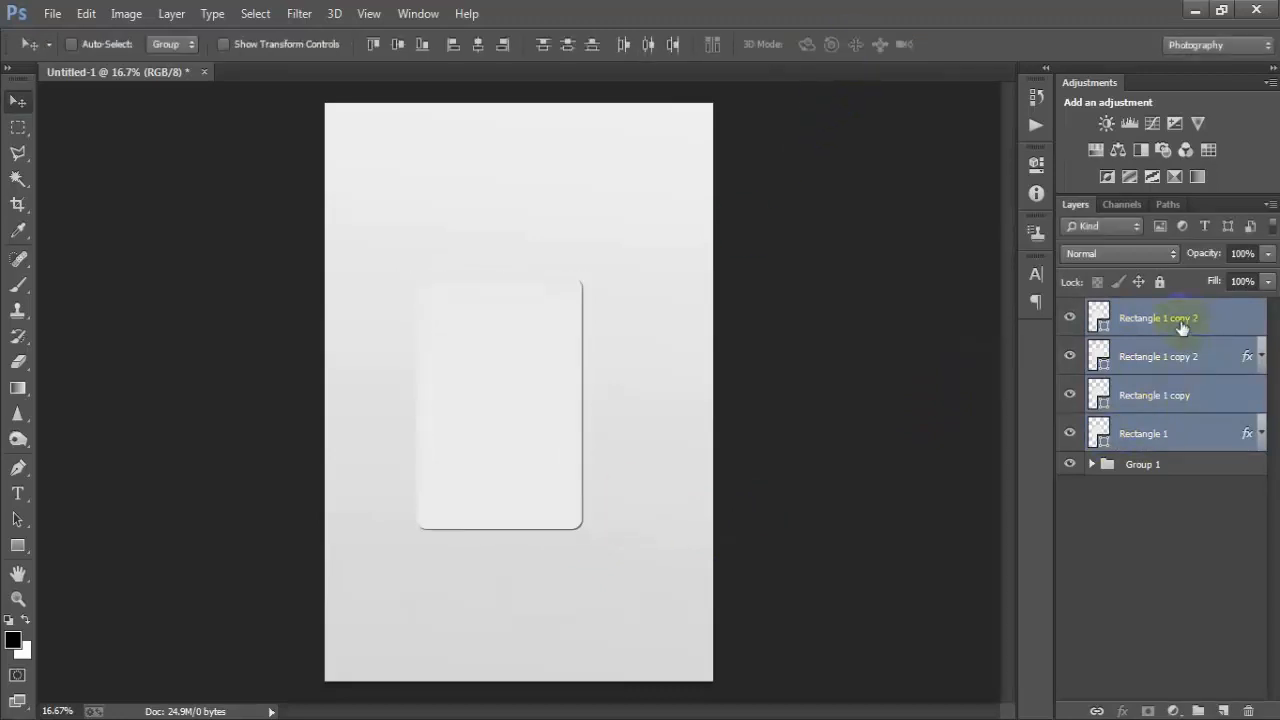
# - Select the lower pair of rectangle layers and move them down on the canvas
pyautogui.click(1182, 327)
pyautogui.keyDown('shift'); pyautogui.click(1169, 366); pyautogui.keyUp('shift')
pyautogui.click(1136, 402)
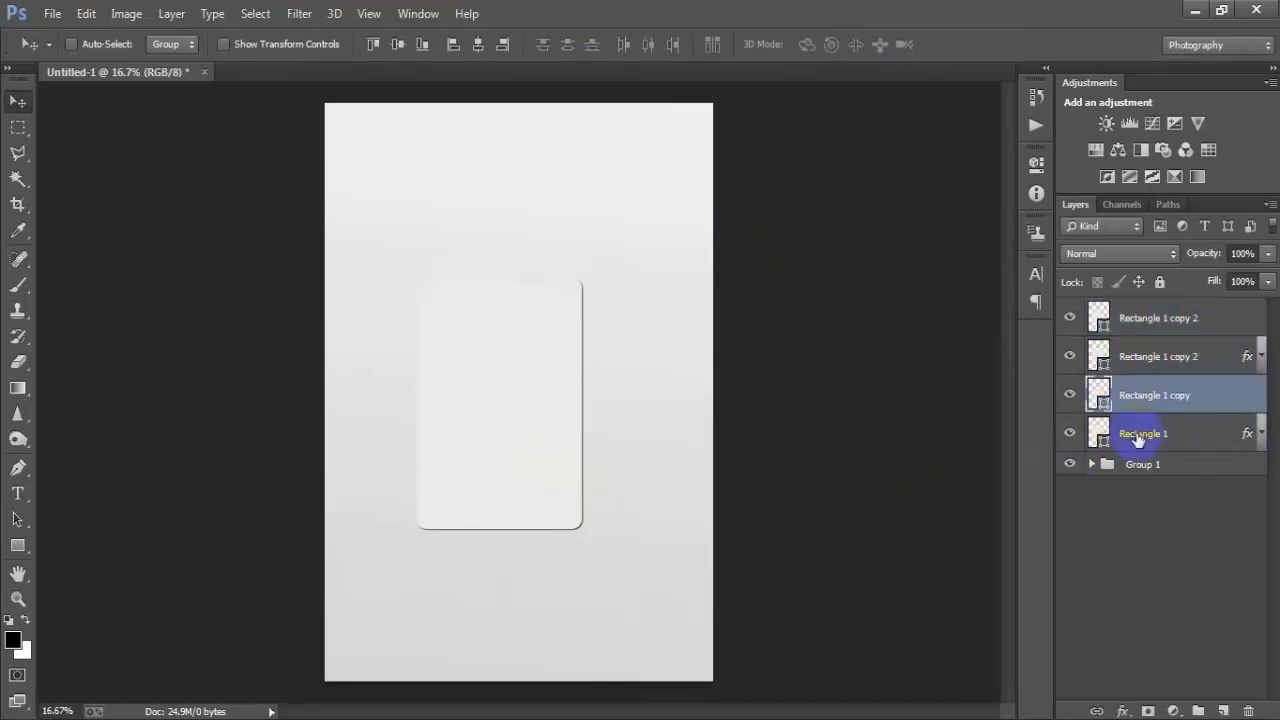
pyautogui.keyDown('shift'); pyautogui.click(1137, 436); pyautogui.keyUp('shift')
pyautogui.moveTo(460, 492); pyautogui.dragTo(457, 548)
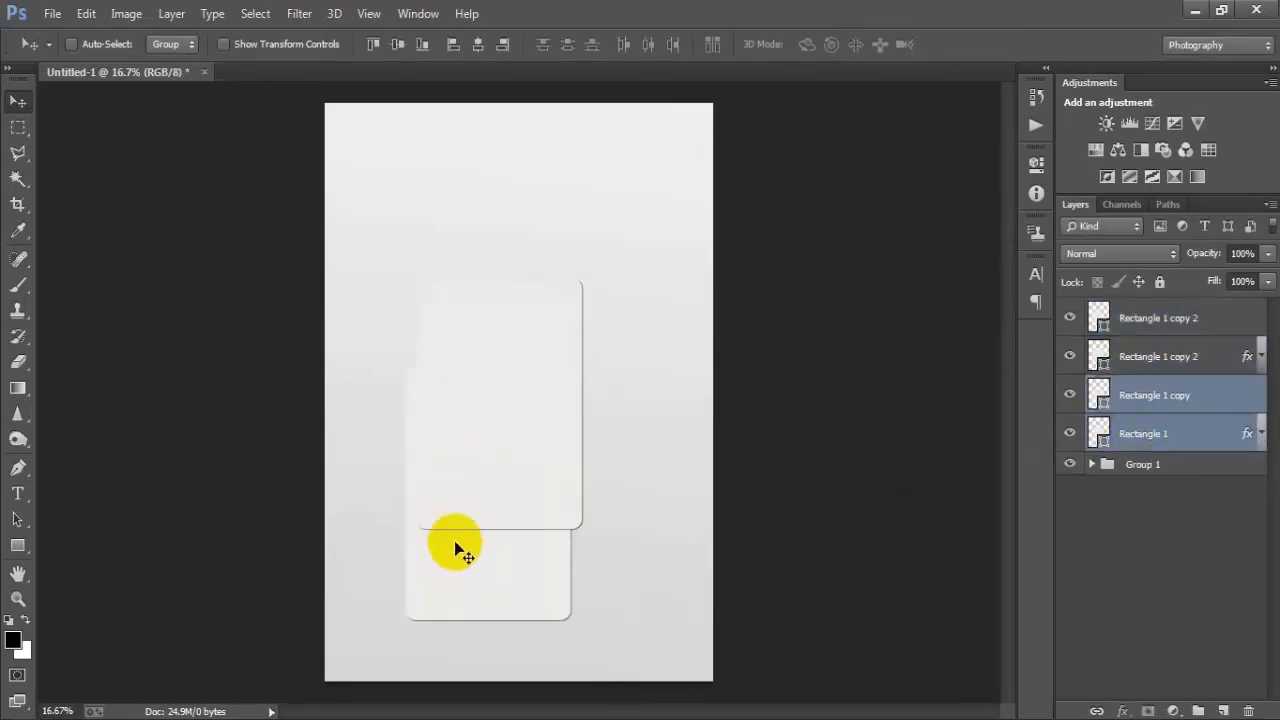
# - Rotate the lower pair of rectangles slightly counter-clockwise and nudge them to the left
pyautogui.hotkey('ctrl', 't')
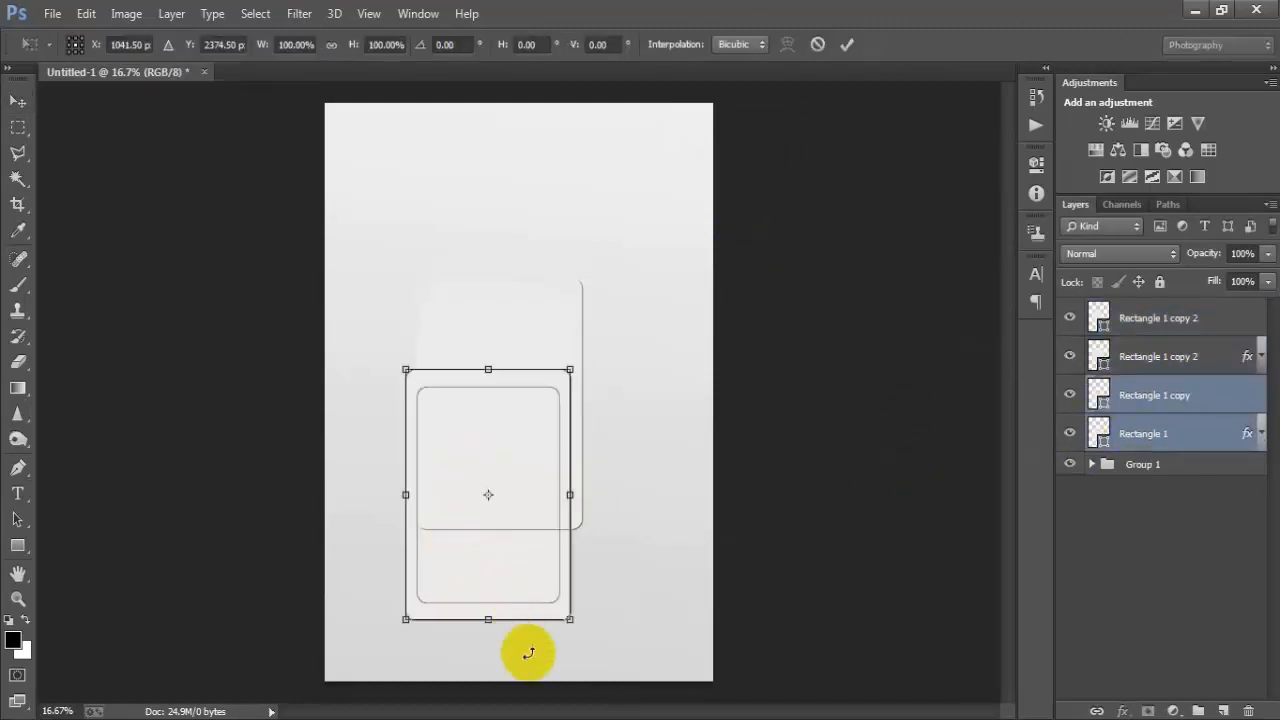
pyautogui.moveTo(562, 655); pyautogui.dragTo(589, 654)
pyautogui.click(847, 44)
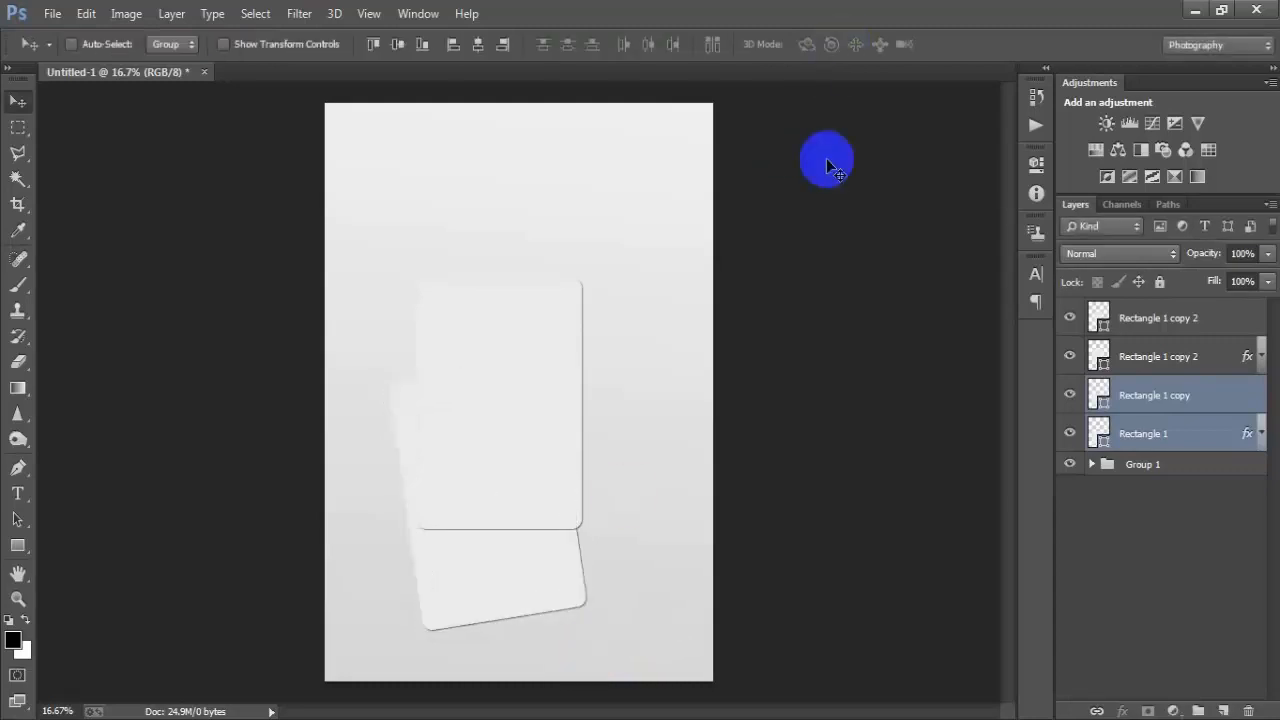
pyautogui.moveTo(532, 585); pyautogui.dragTo(504, 572)
# - Rotate the upper pair of rectangles about 4.91° and move them down and to the right
pyautogui.click(1143, 320)
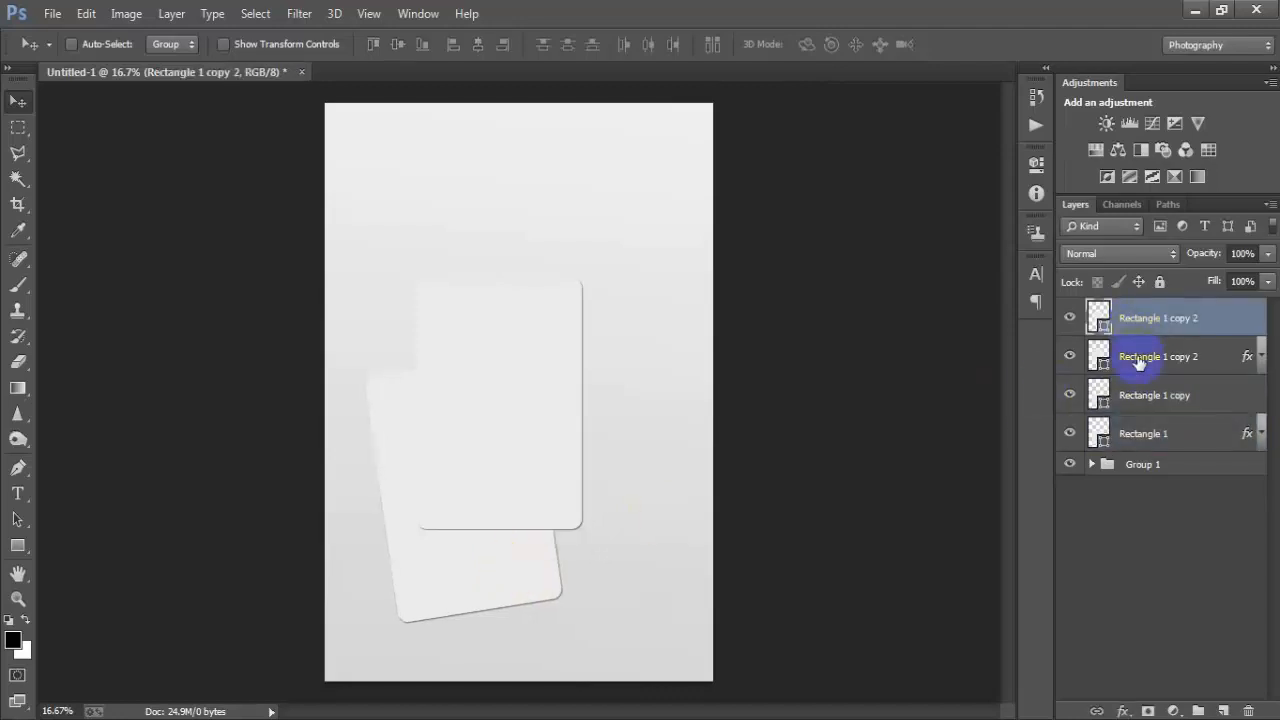
pyautogui.keyDown('shift'); pyautogui.click(1138, 362); pyautogui.keyUp('shift')
pyautogui.hotkey('ctrl', 't')
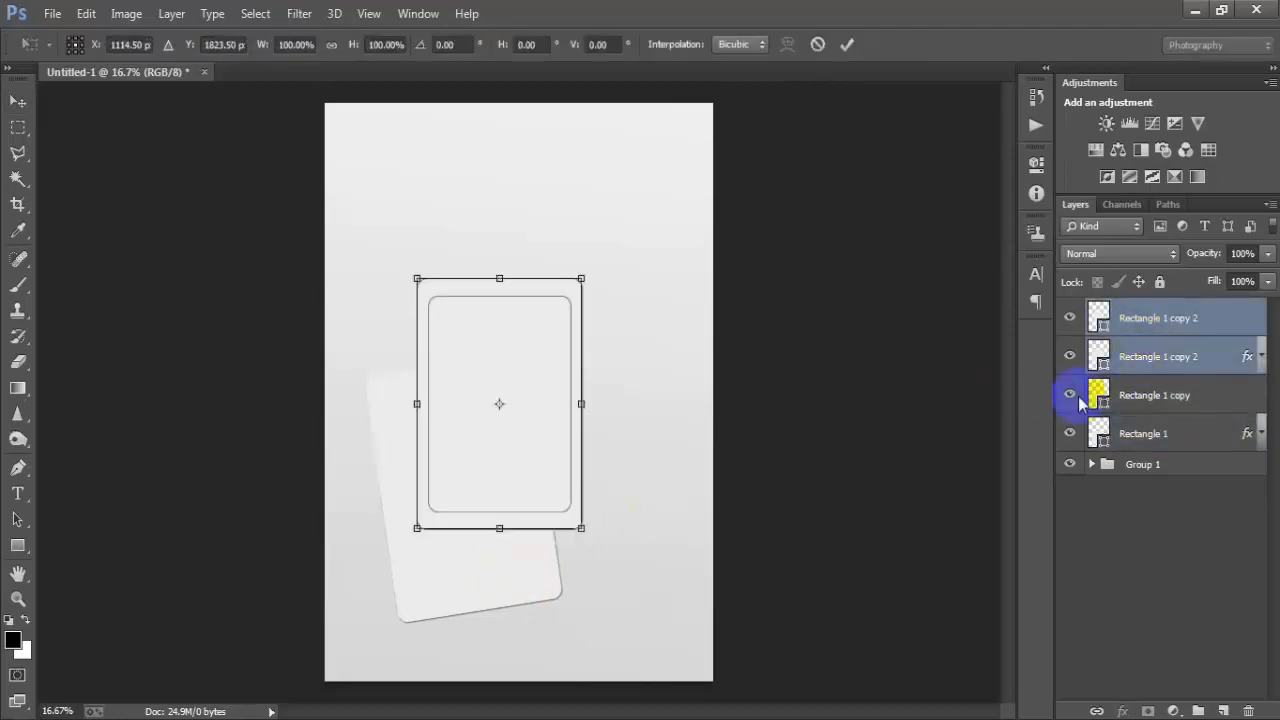
pyautogui.moveTo(677, 606); pyautogui.dragTo(633, 611)
pyautogui.moveTo(503, 471); pyautogui.dragTo(614, 540)
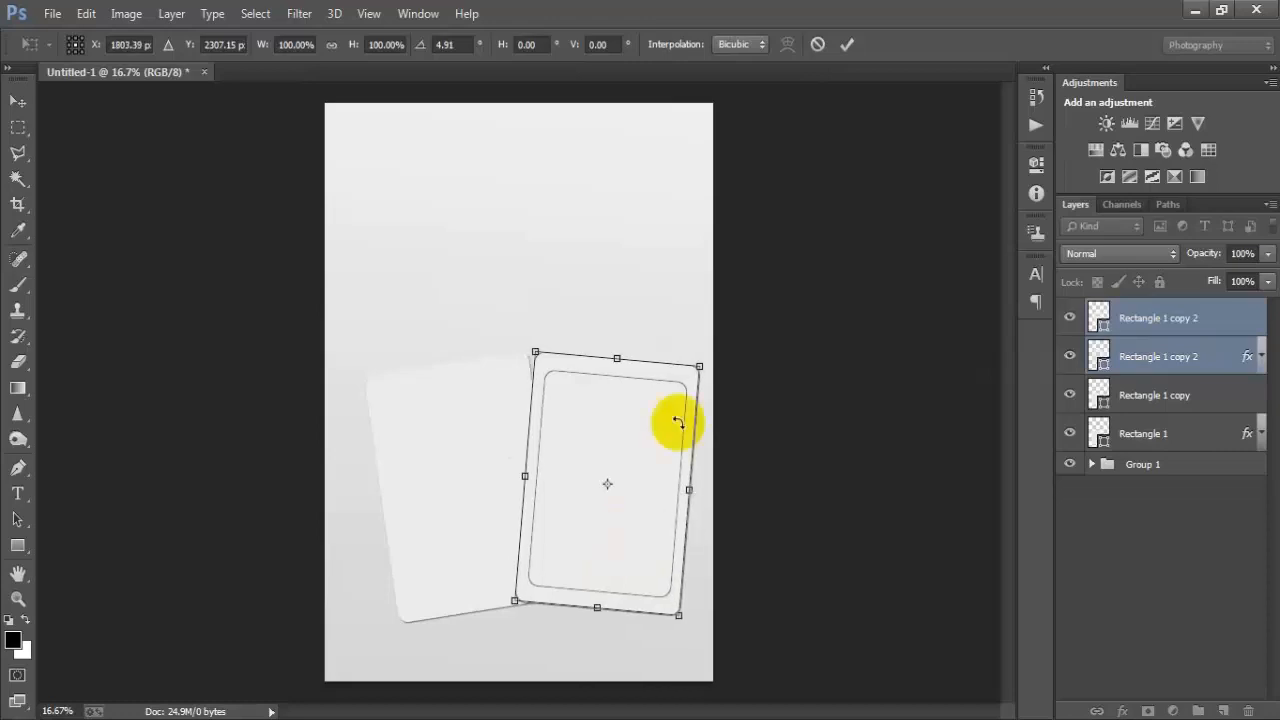
pyautogui.click(846, 44)
pyautogui.keyDown('shift'); pyautogui.click(1166, 432); pyautogui.keyUp('shift')
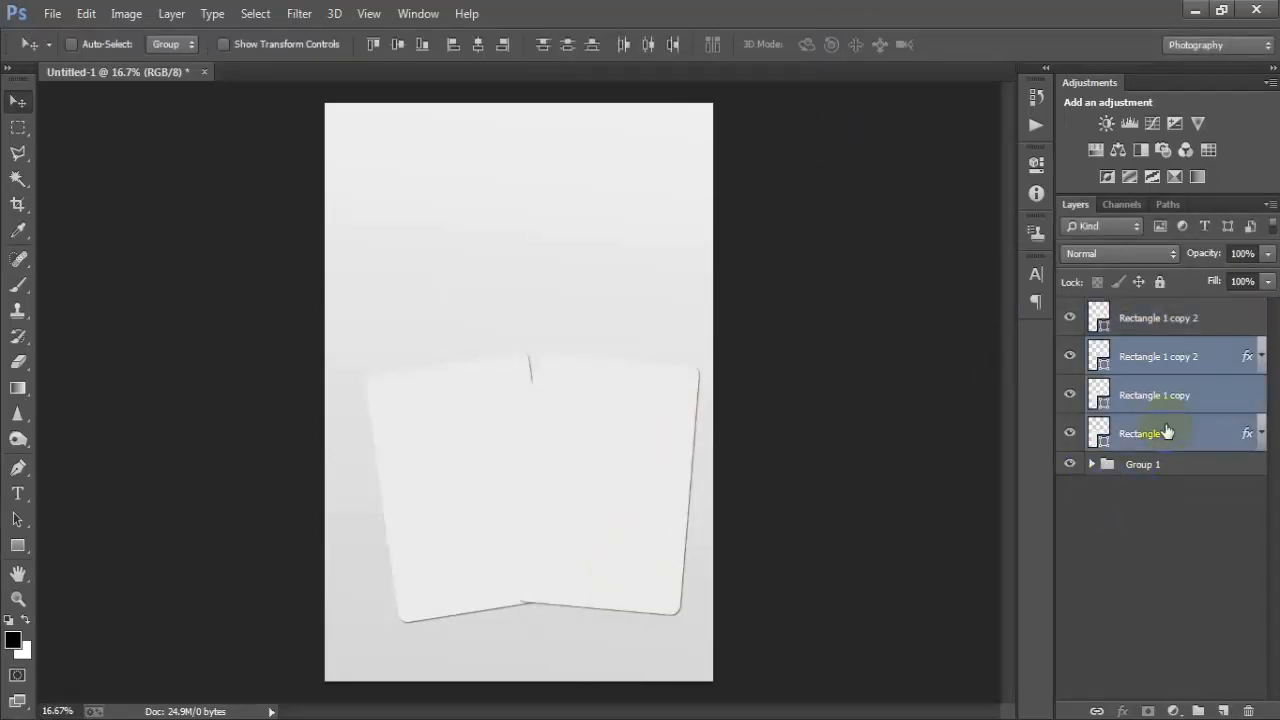
# - Select all four rectangle layers and nudge them together to the left and down
pyautogui.keyDown('shift'); pyautogui.click(1157, 320); pyautogui.keyUp('shift')
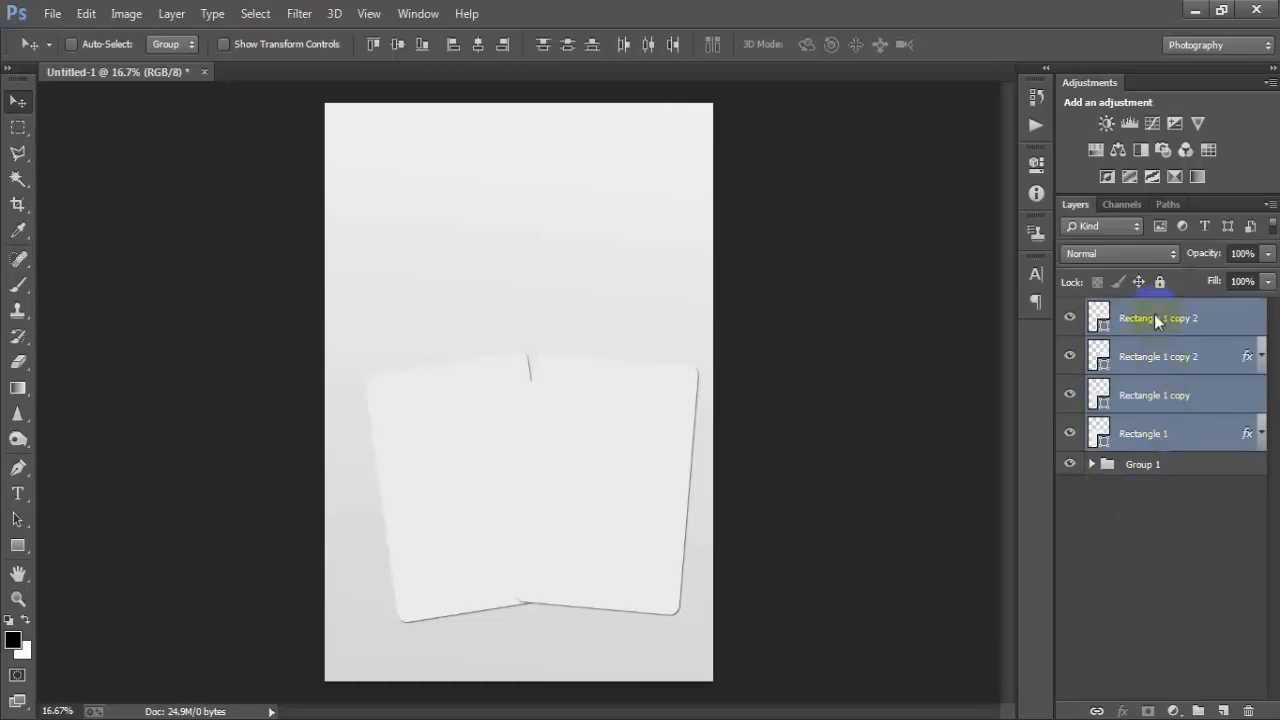
pyautogui.hotkey('shift', 'Left')
pyautogui.hotkey('shift', 'Left')
pyautogui.hotkey('shift', 'Left')
pyautogui.hotkey('shift', 'Down')
pyautogui.hotkey('shift', 'Down')
pyautogui.hotkey('shift', 'Down')
pyautogui.hotkey('shift', 'Down')
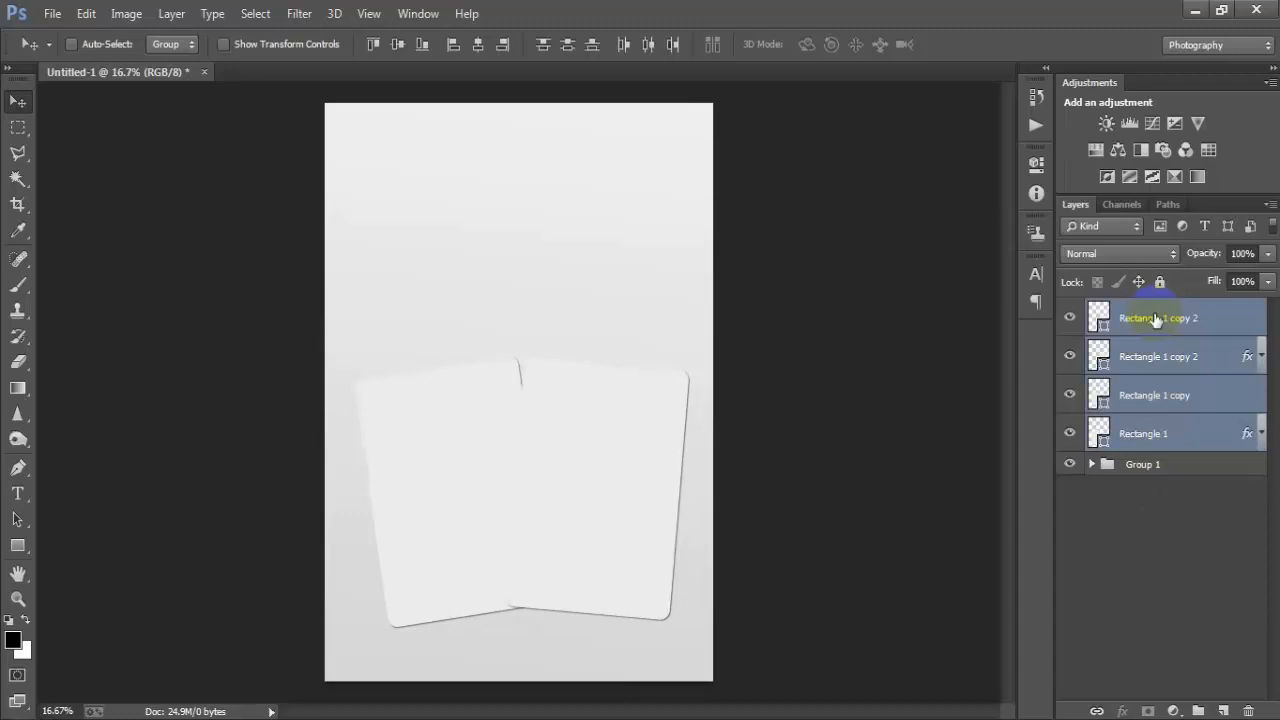
pyautogui.hotkey('shift', 'Left')
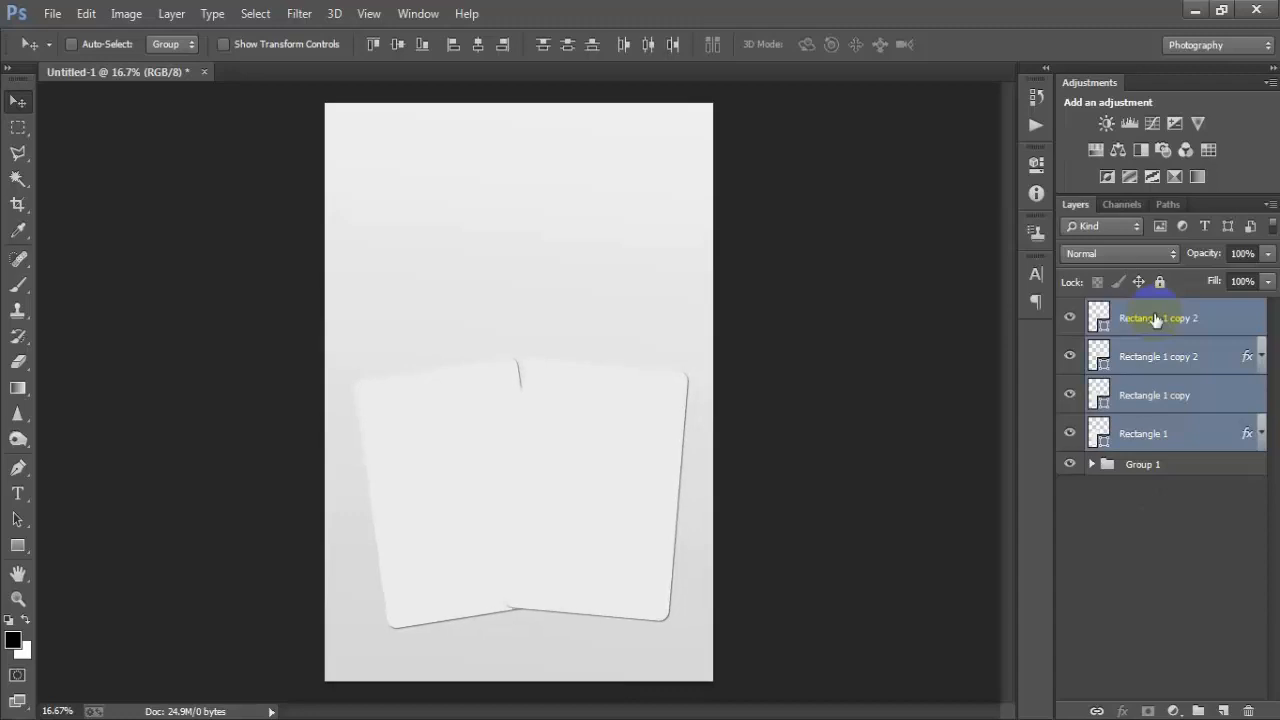
# - Place the linked photo 010 (1) directly above the left card's rectangle layer
pyautogui.click(1155, 318)
pyautogui.keyDown('ctrl'); pyautogui.click(1160, 358); pyautogui.keyUp('ctrl')
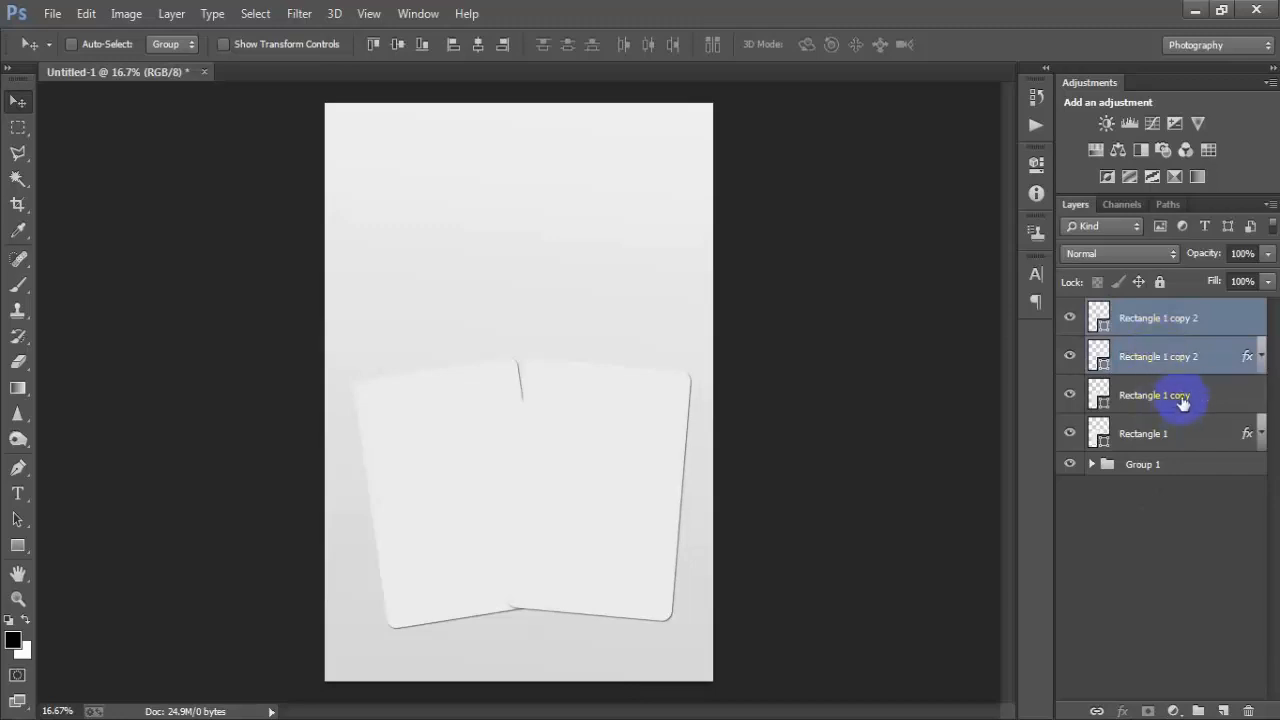
pyautogui.click(1180, 400)
pyautogui.click(1182, 440)
pyautogui.click(1172, 400)
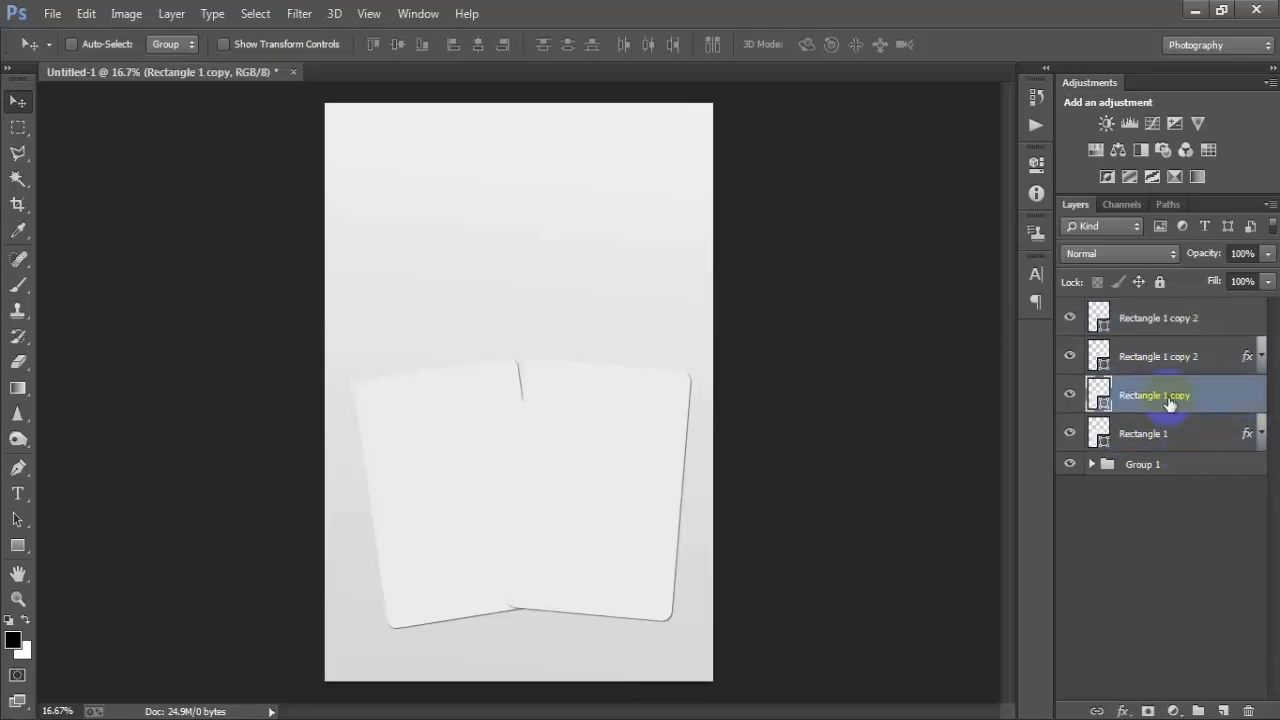
pyautogui.click(1067, 396)
pyautogui.click(1069, 396)
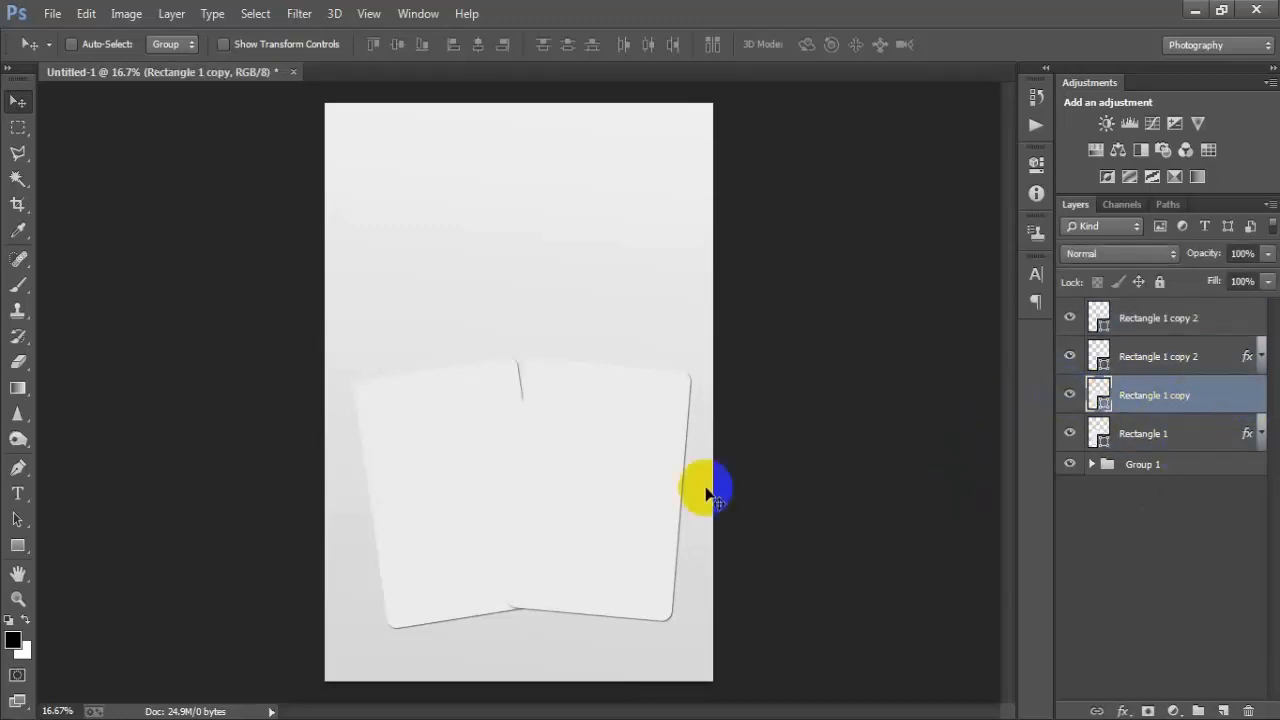
pyautogui.click(49, 13)
pyautogui.click(131, 317)
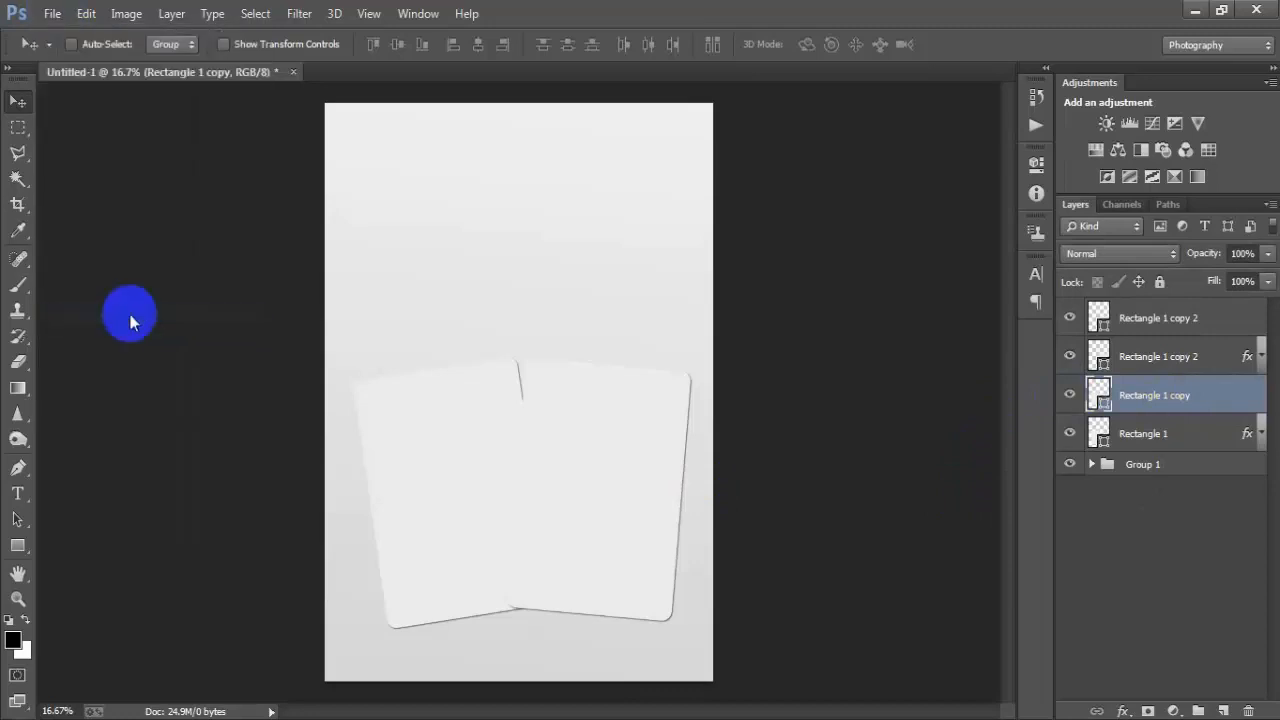
pyautogui.doubleClick(686, 281)
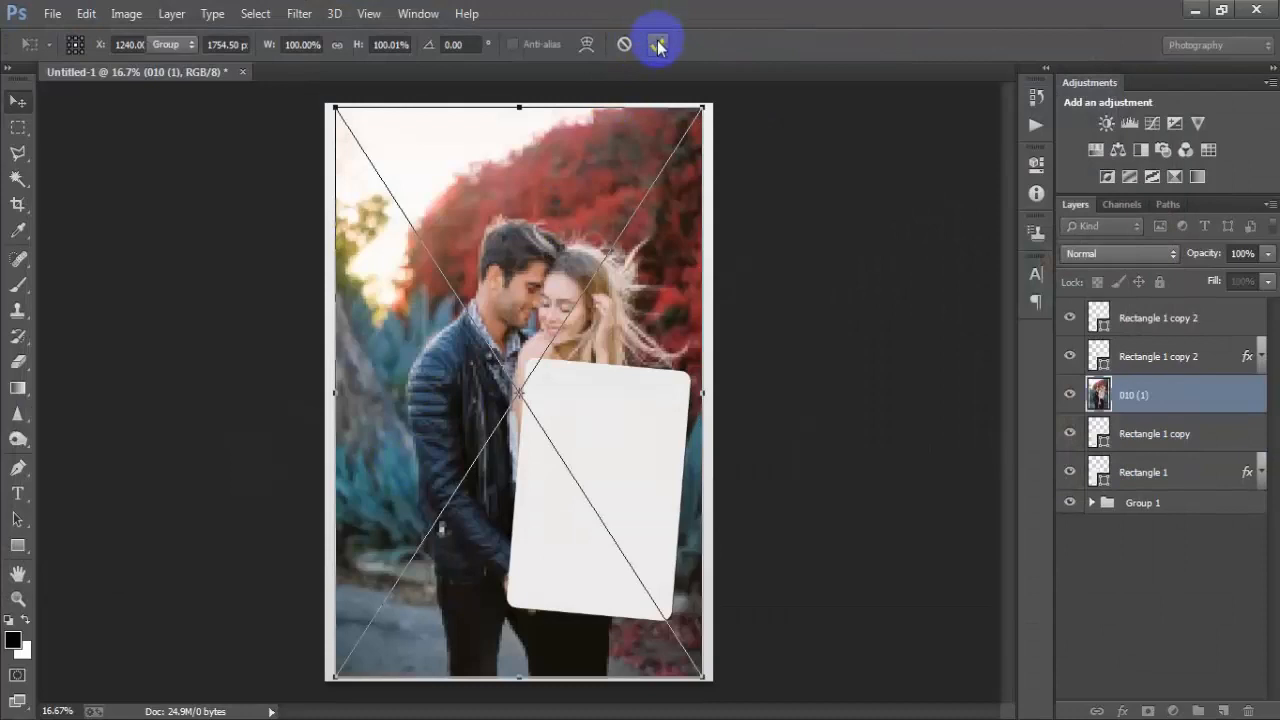
pyautogui.click(657, 45)
# - Clip the photo to the left card as a clipping mask and move it down into the card
pyautogui.rightClick(1237, 404)
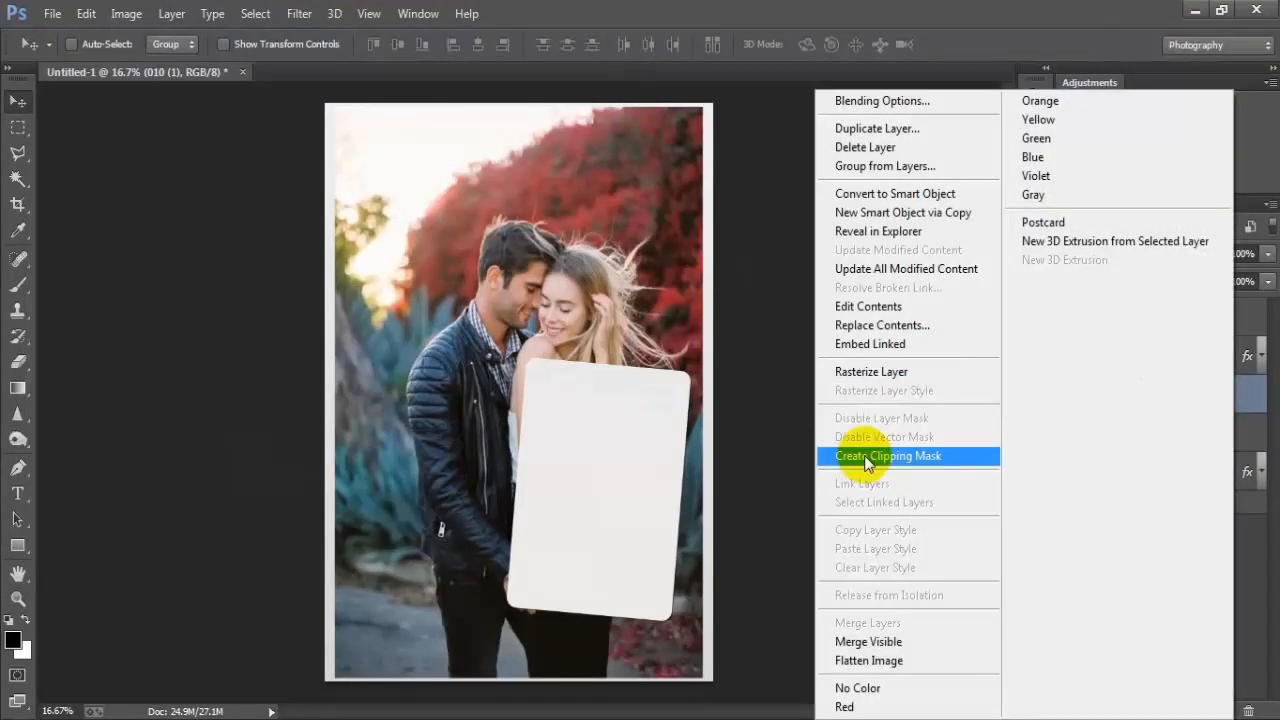
pyautogui.click(947, 463)
pyautogui.moveTo(471, 457); pyautogui.dragTo(375, 592)
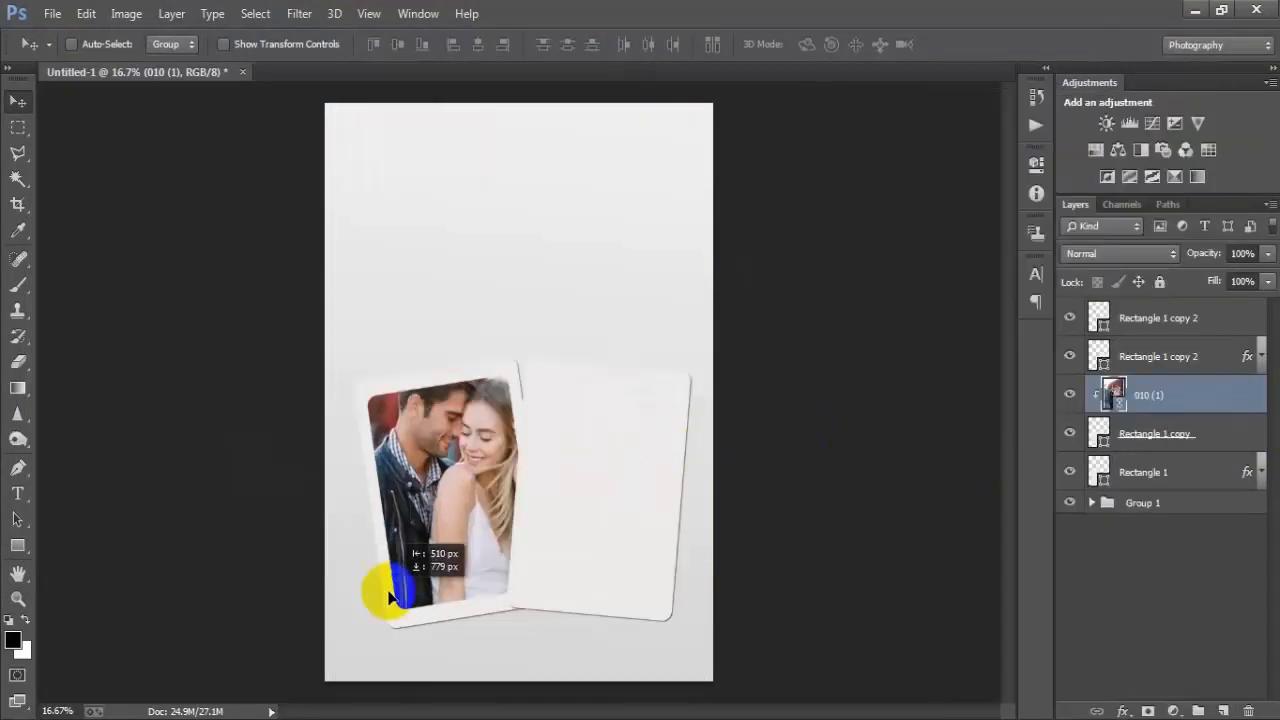
# - Scale the clipped photo down and reposition it to fill the left card
pyautogui.hotkey('ctrl', 't')
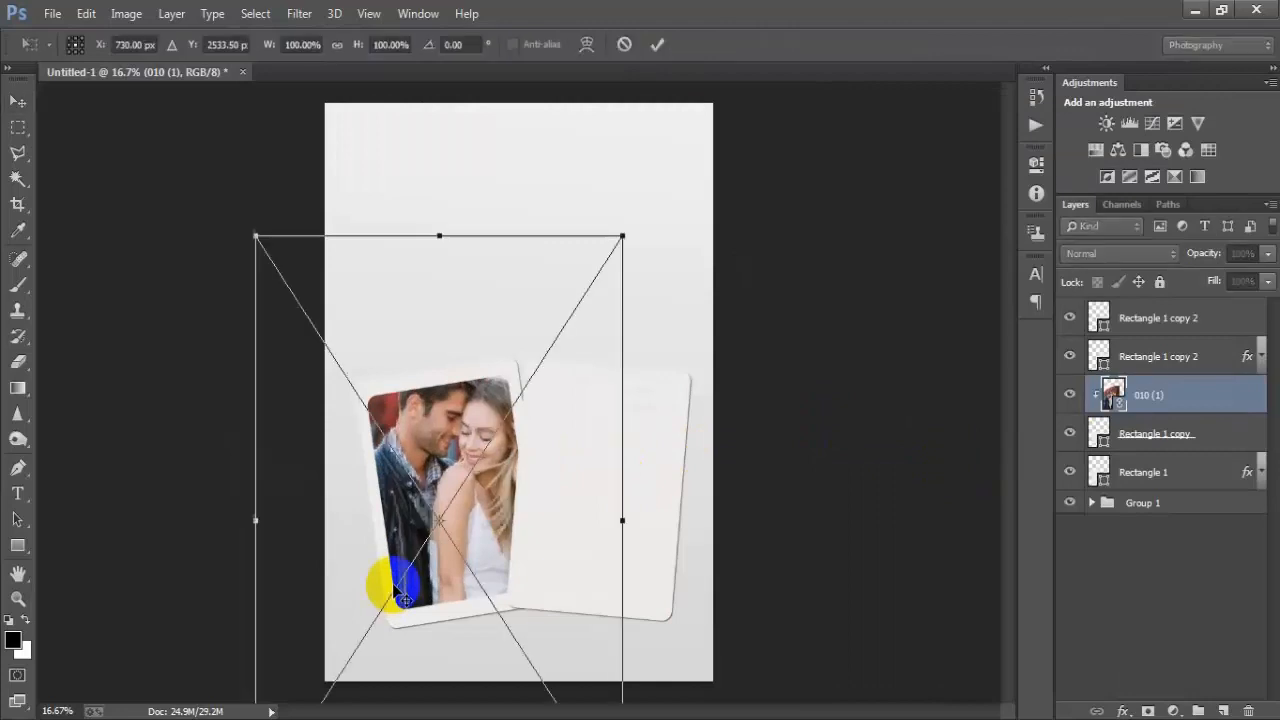
pyautogui.moveTo(624, 235); pyautogui.dragTo(543, 362)
pyautogui.moveTo(581, 690)
pyautogui.mouseDown()
pyautogui.moveTo(619, 676)
pyautogui.moveTo(565, 662)
pyautogui.moveTo(571, 672)
pyautogui.mouseUp()
pyautogui.moveTo(475, 520); pyautogui.dragTo(477, 508)
pyautogui.press('Return')
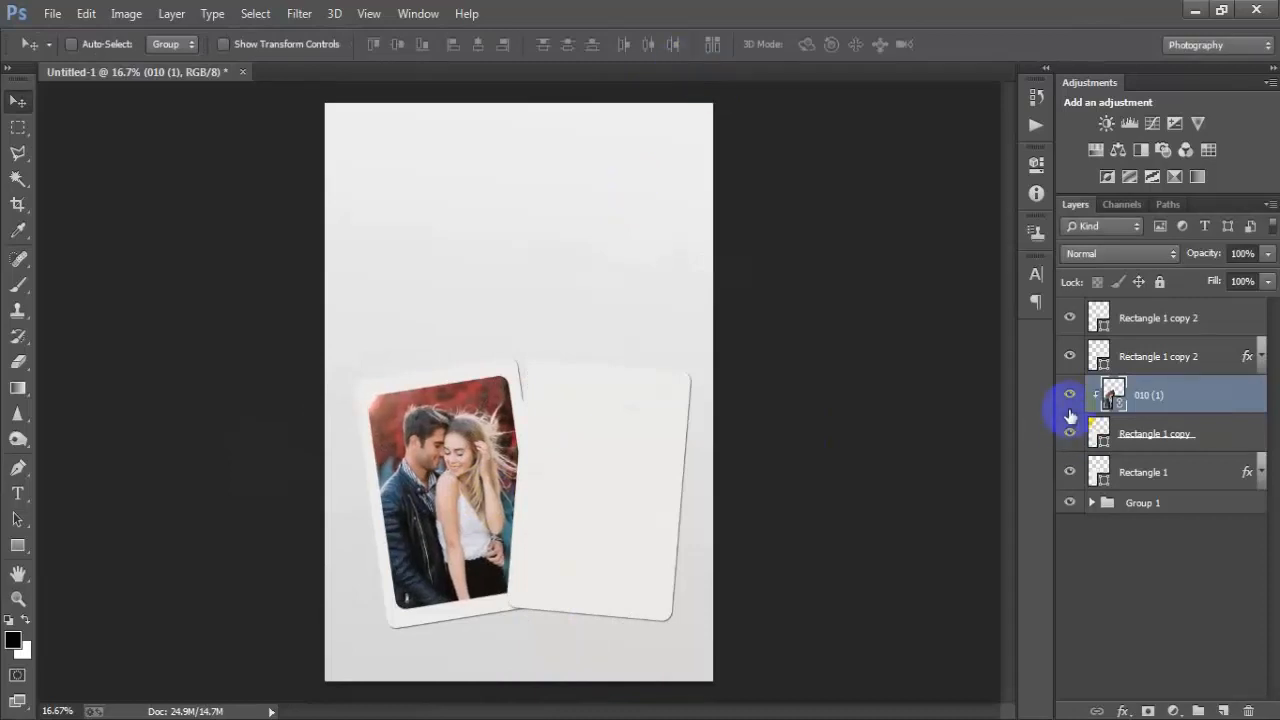
# - Place the linked photo 010 (2) at the top of the layer stack above the right card
pyautogui.click(1230, 402)
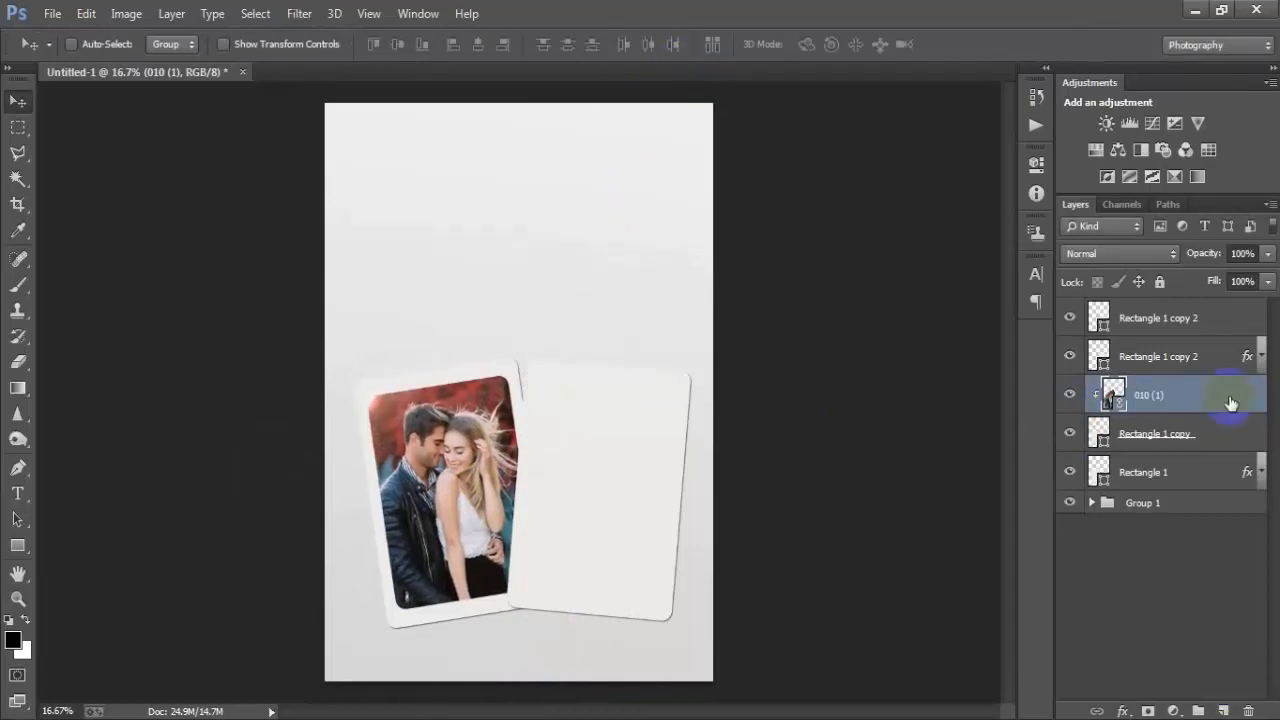
pyautogui.click(1186, 316)
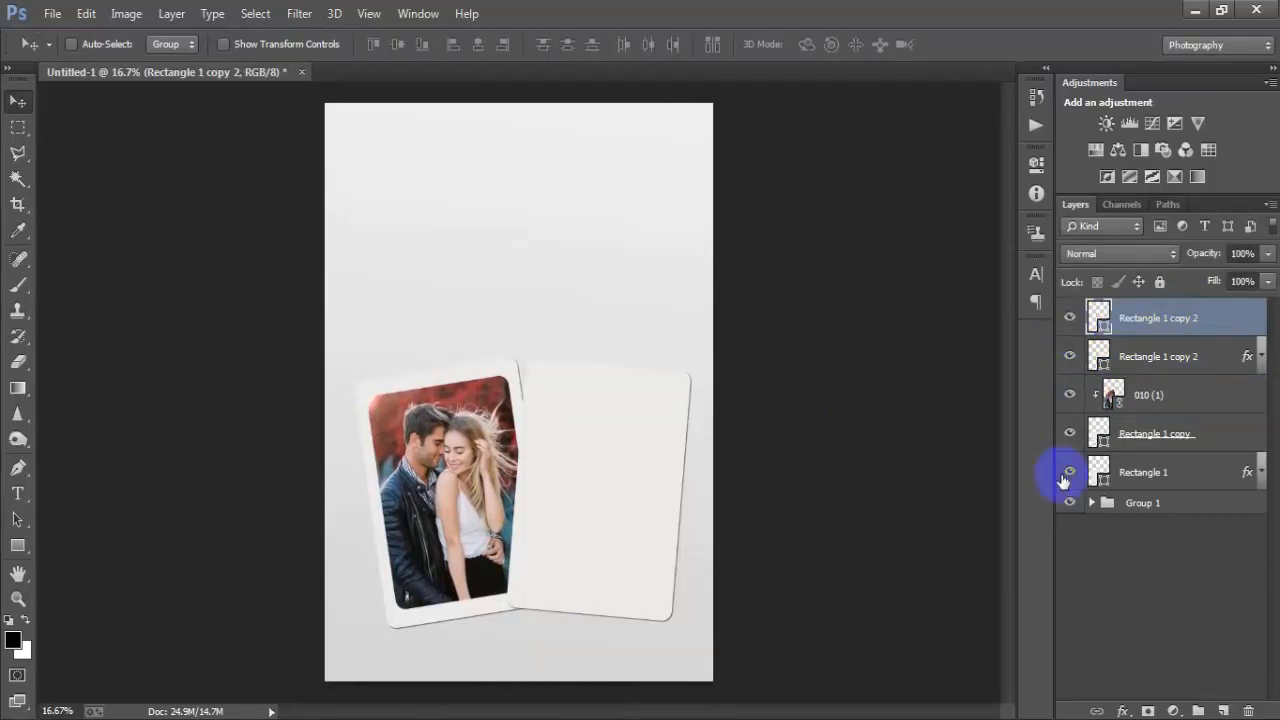
pyautogui.click(52, 13)
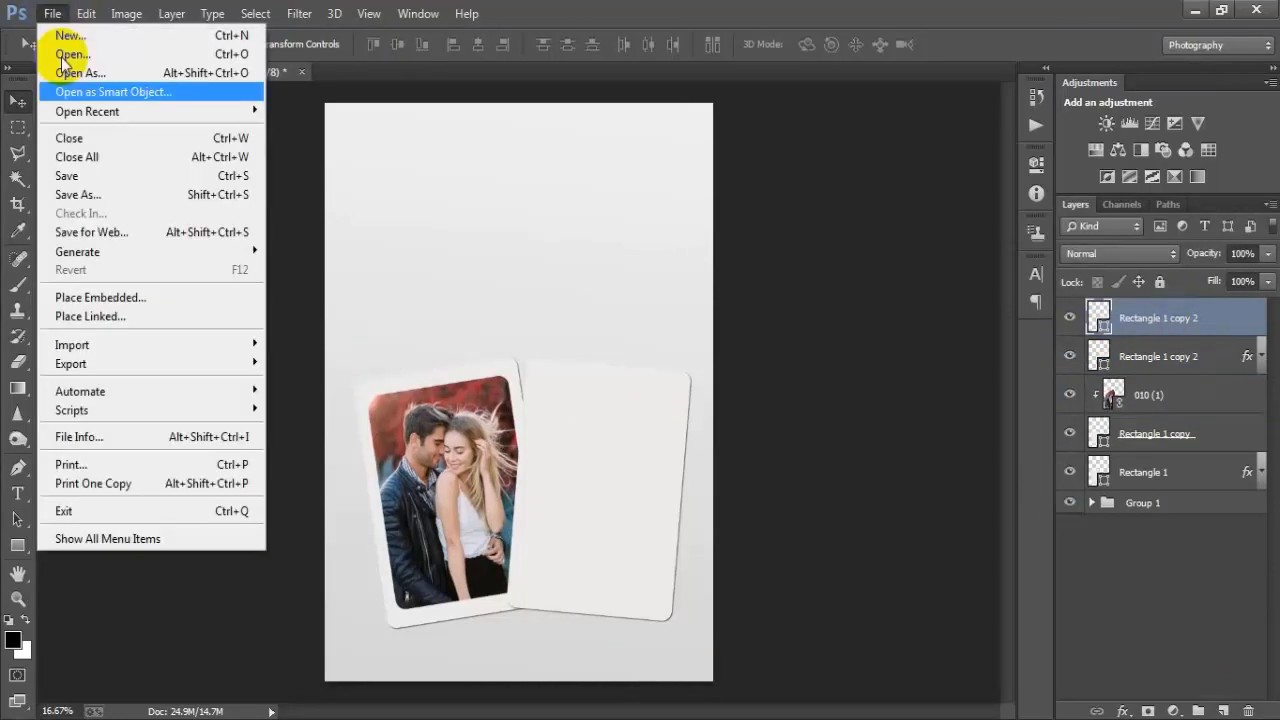
pyautogui.click(114, 320)
pyautogui.doubleClick(778, 278)
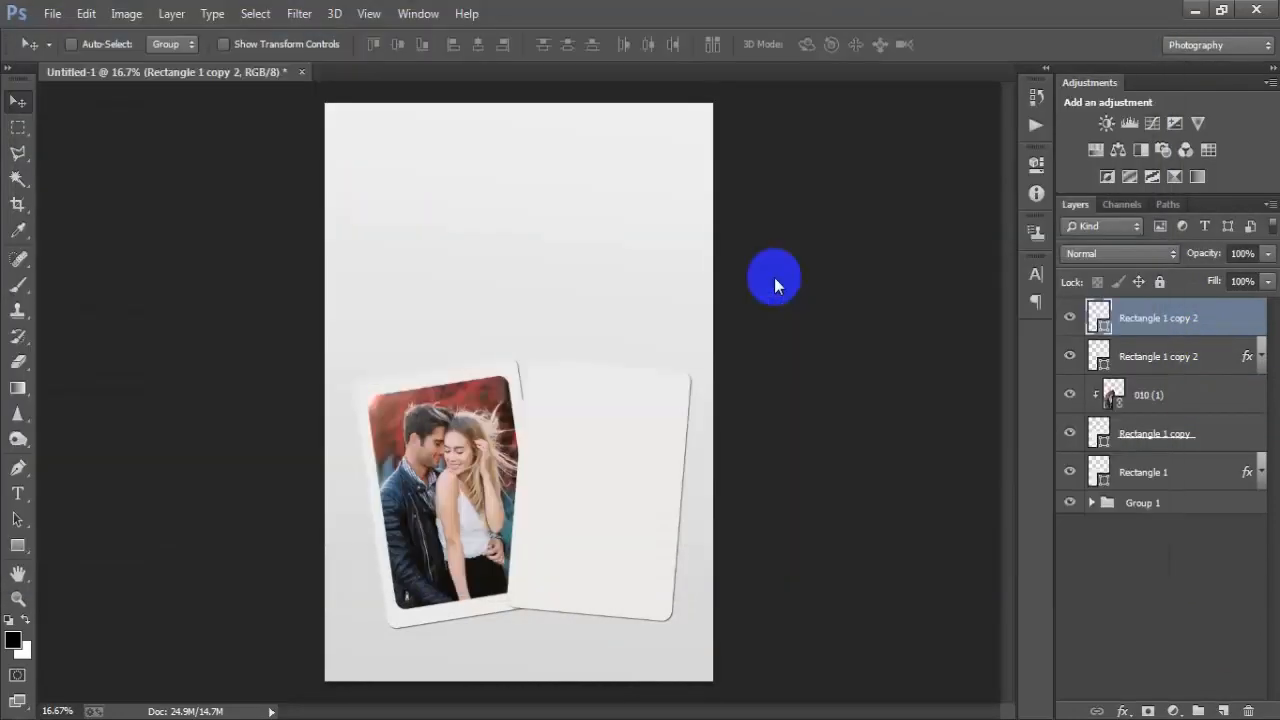
pyautogui.moveTo(703, 633); pyautogui.dragTo(670, 596)
pyautogui.click(668, 44)
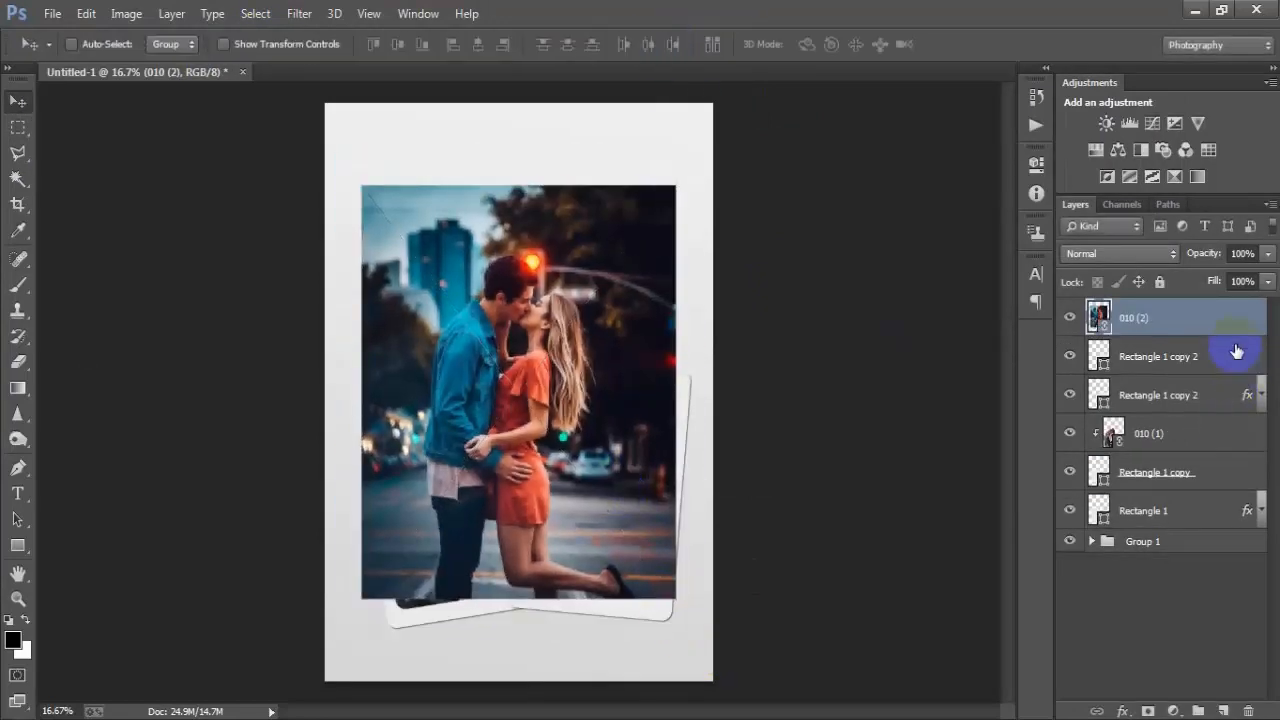
# - Clip the second photo to the right card and move it into the card
pyautogui.rightClick(1238, 320)
pyautogui.click(900, 456)
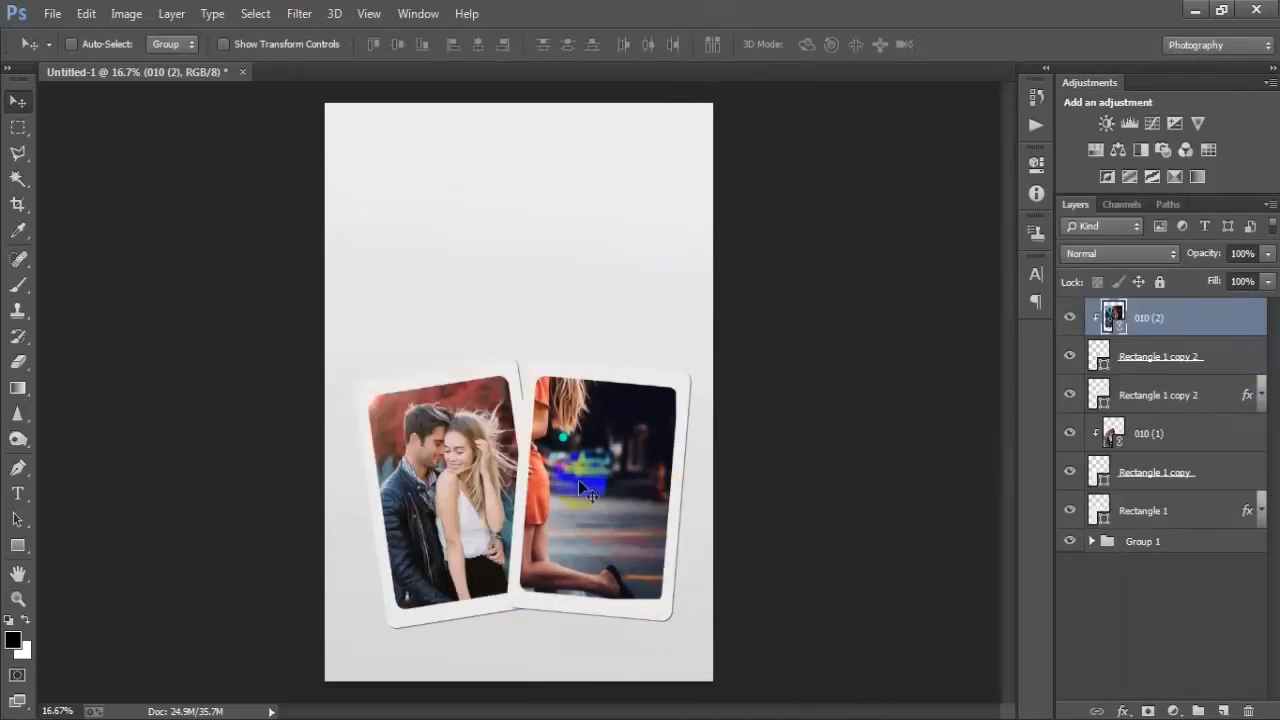
pyautogui.moveTo(578, 479); pyautogui.dragTo(663, 550)
# - Scale the second photo to about 73.66% and rotate it 3.26° to fit the right card
pyautogui.hotkey('ctrl', 't')
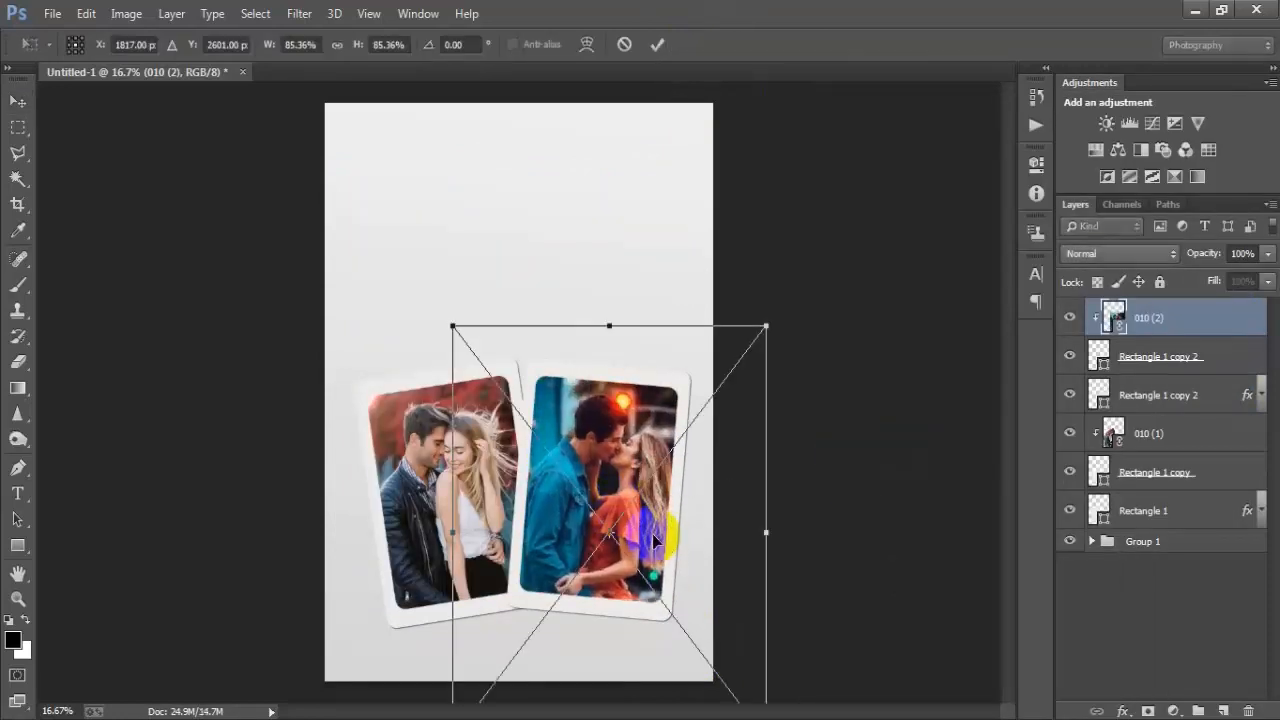
pyautogui.moveTo(765, 326); pyautogui.dragTo(740, 360)
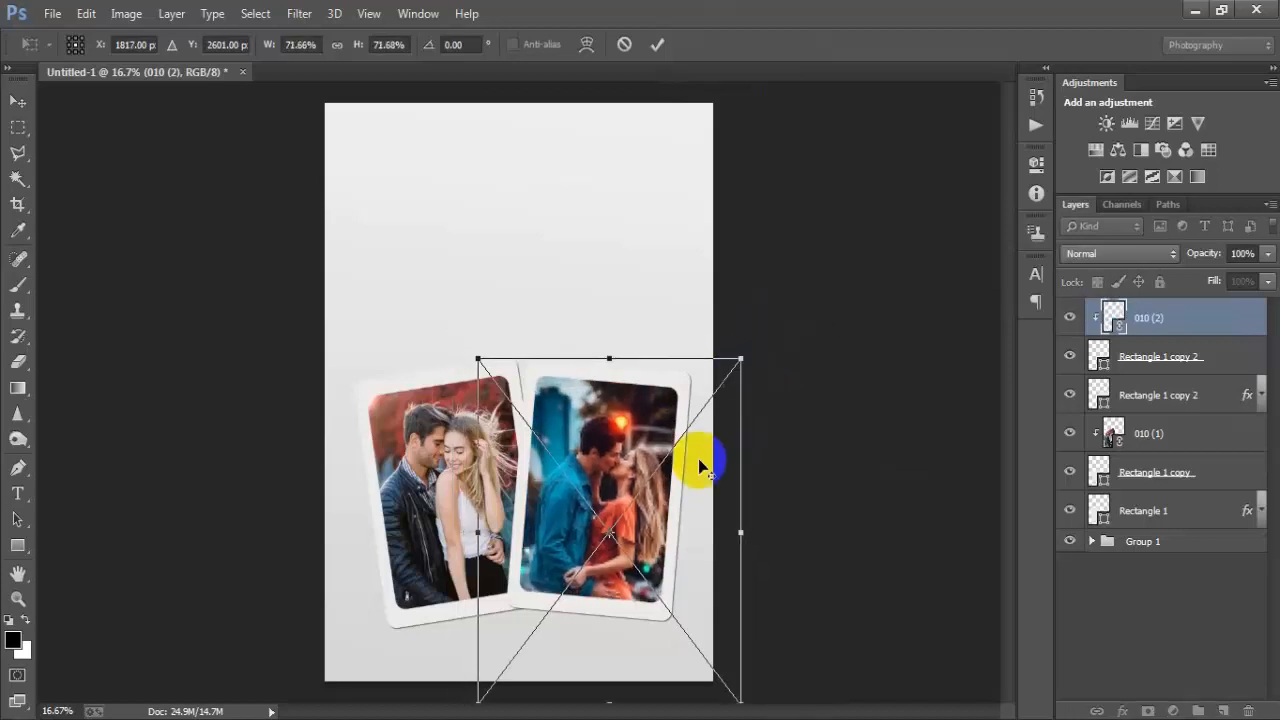
pyautogui.moveTo(641, 553); pyautogui.dragTo(641, 528)
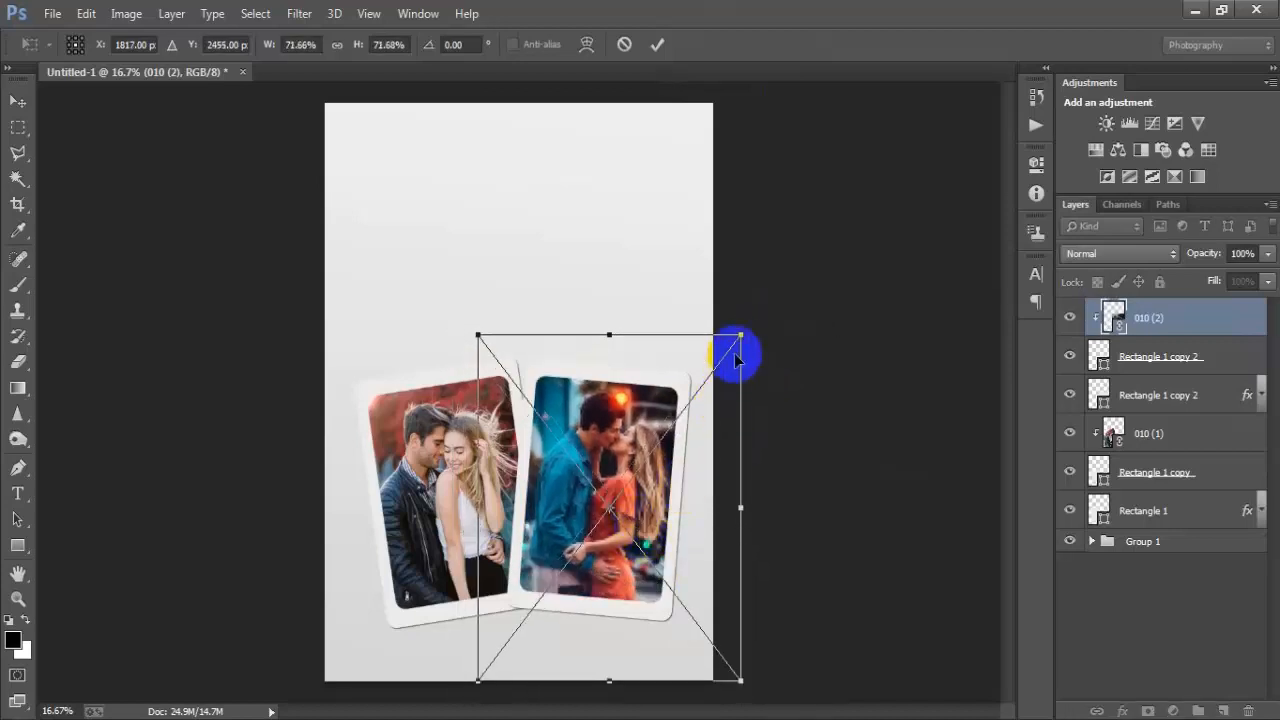
pyautogui.moveTo(742, 332); pyautogui.dragTo(794, 323)
pyautogui.moveTo(653, 488)
pyautogui.mouseDown()
pyautogui.moveTo(642, 506)
pyautogui.moveTo(646, 495)
pyautogui.mouseUp()
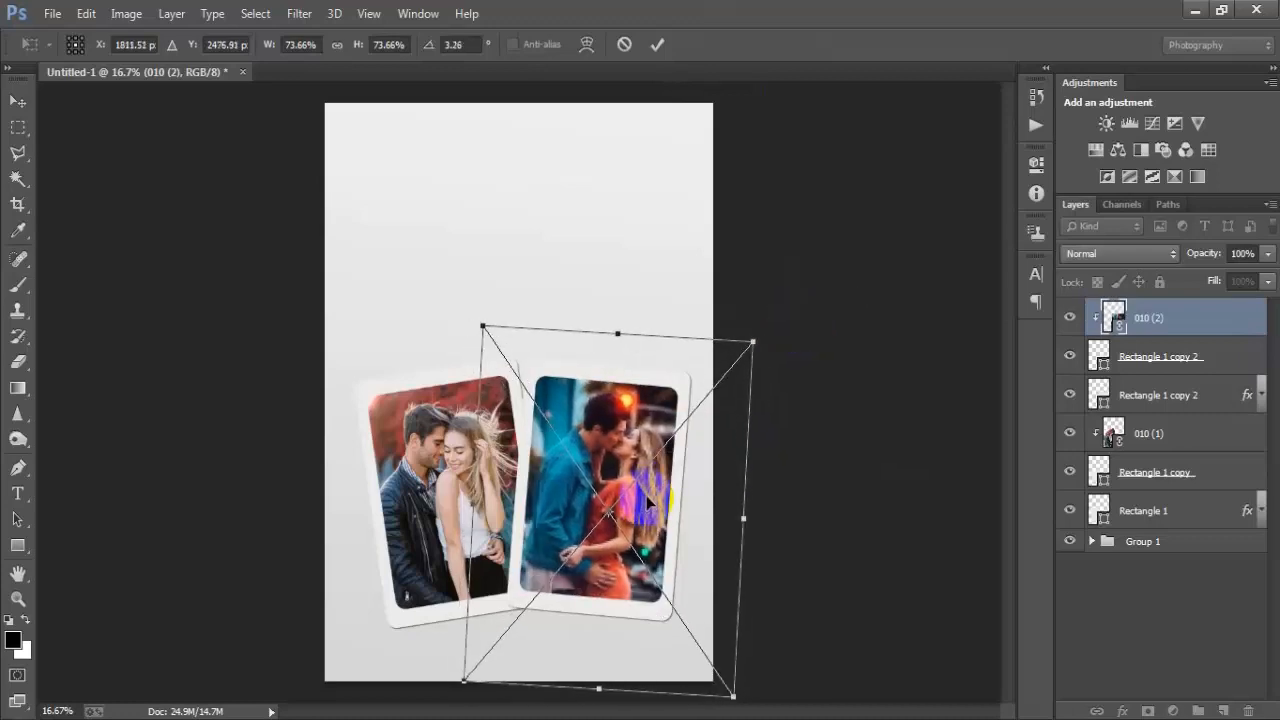
pyautogui.click(657, 44)
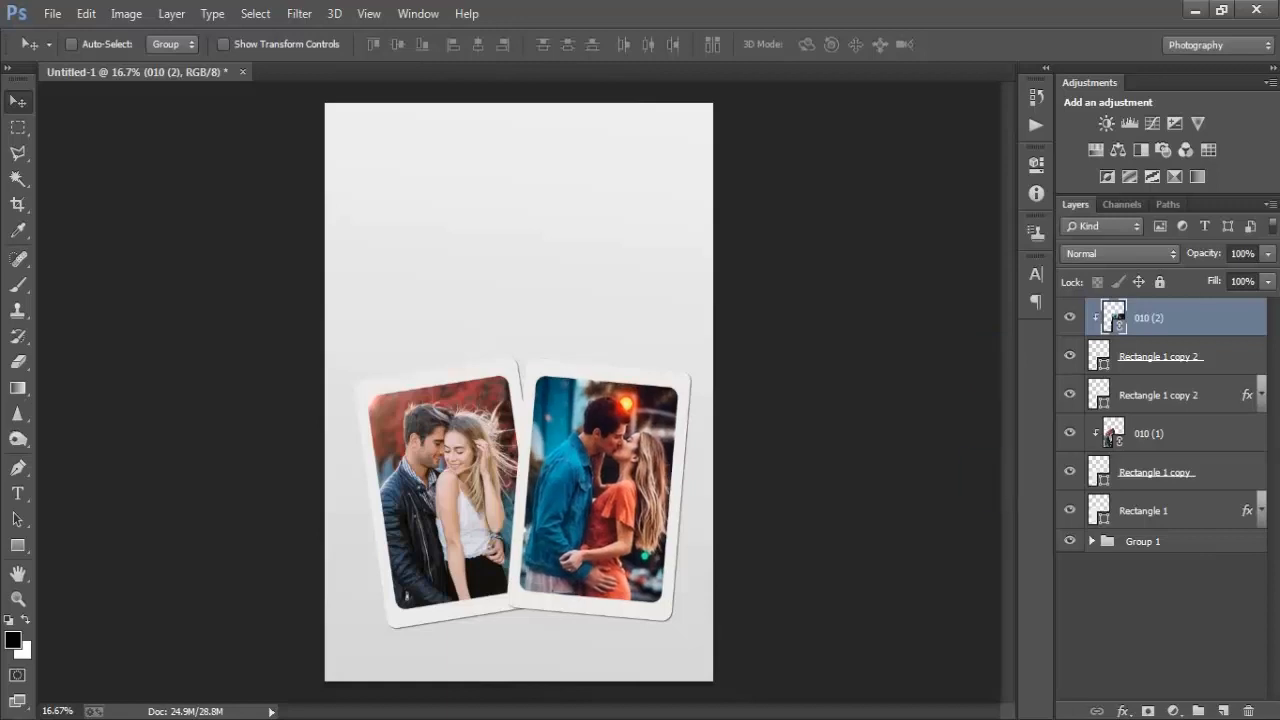
# - Place the linked hearts image 01 just above Group 1, below the cards
pyautogui.click(1194, 541)
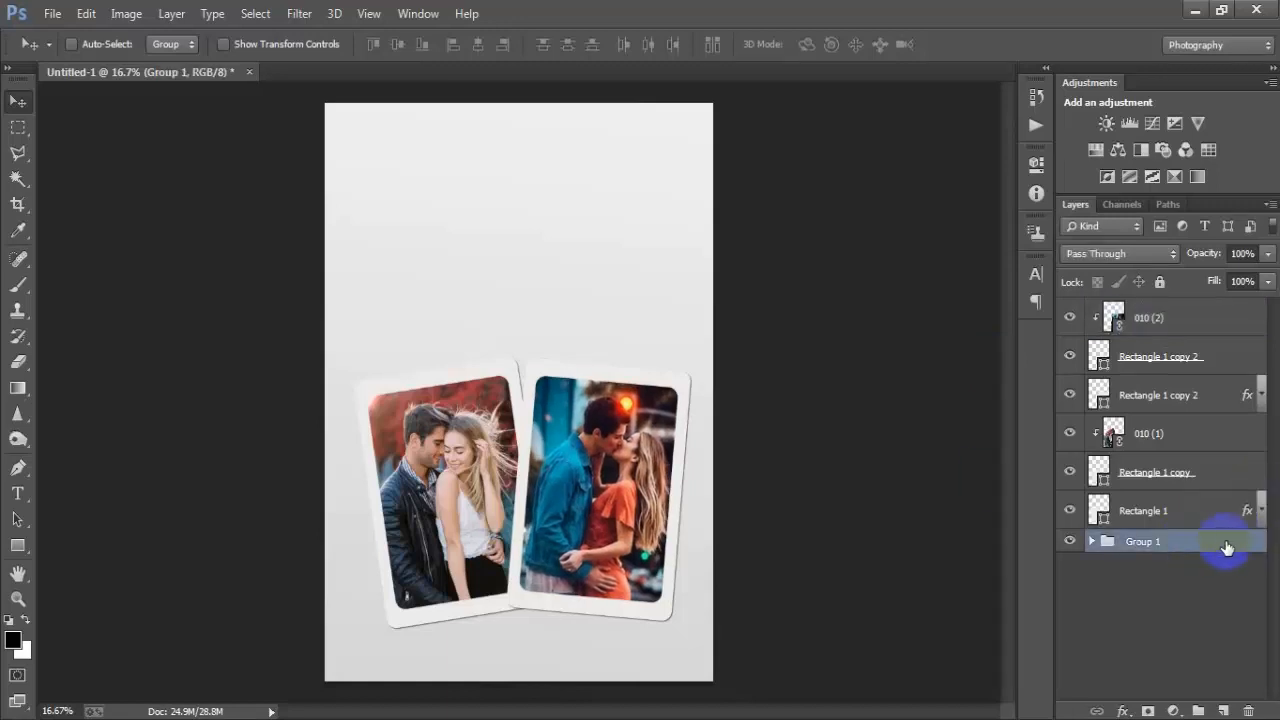
pyautogui.click(52, 13)
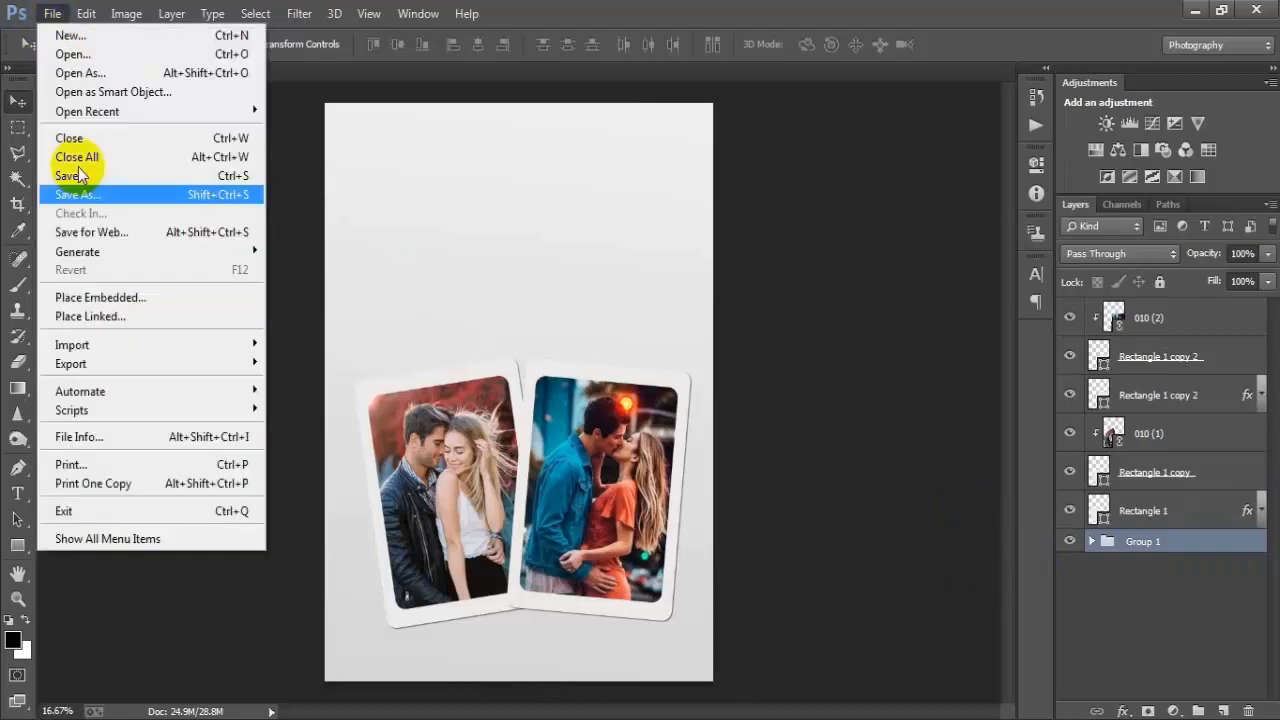
pyautogui.click(108, 314)
pyautogui.click(647, 203)
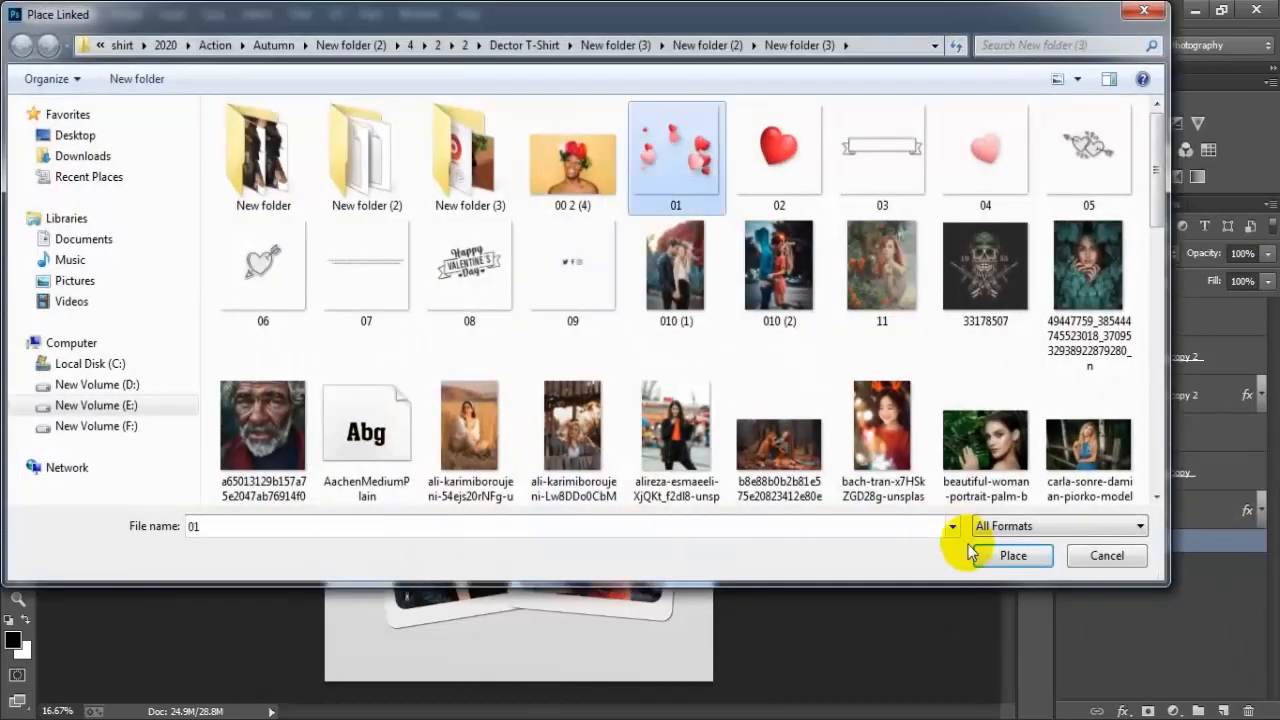
pyautogui.click(996, 558)
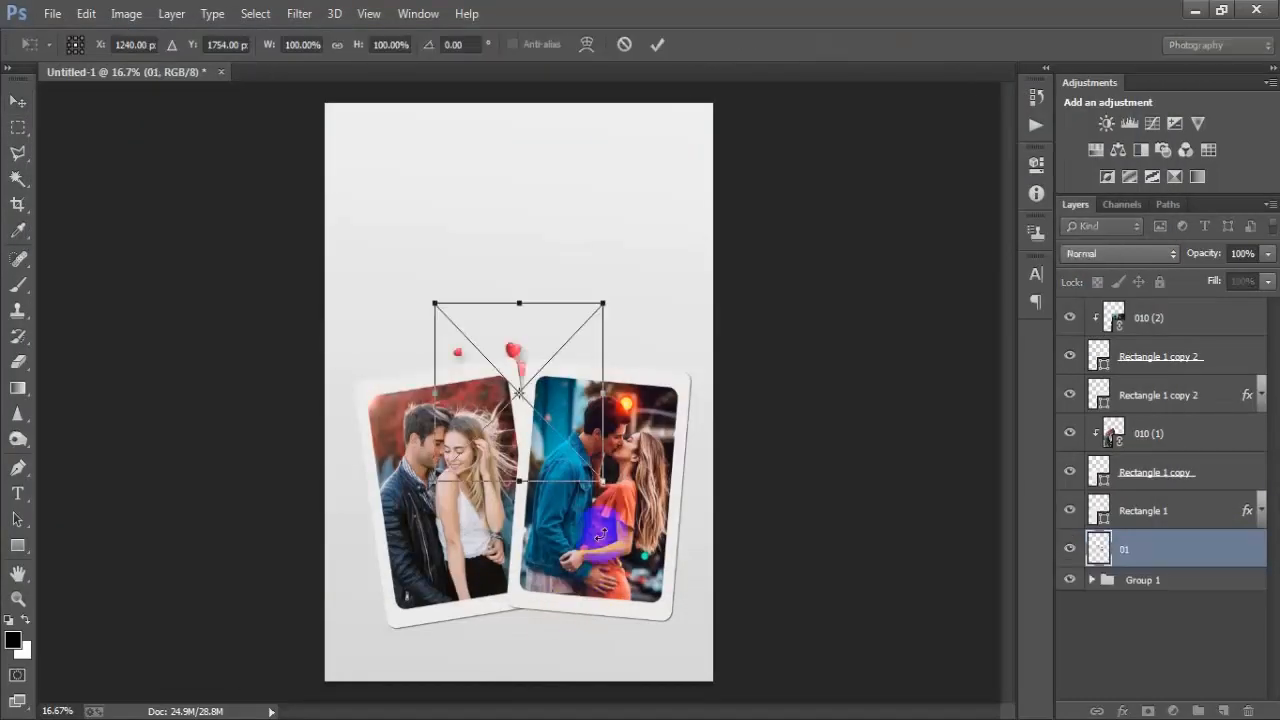
# - Enlarge the hearts image to about 283% by 290% and center it around the cards
pyautogui.moveTo(603, 481); pyautogui.dragTo(737, 614)
pyautogui.moveTo(694, 499); pyautogui.dragTo(699, 559)
pyautogui.moveTo(523, 225); pyautogui.dragTo(528, 211)
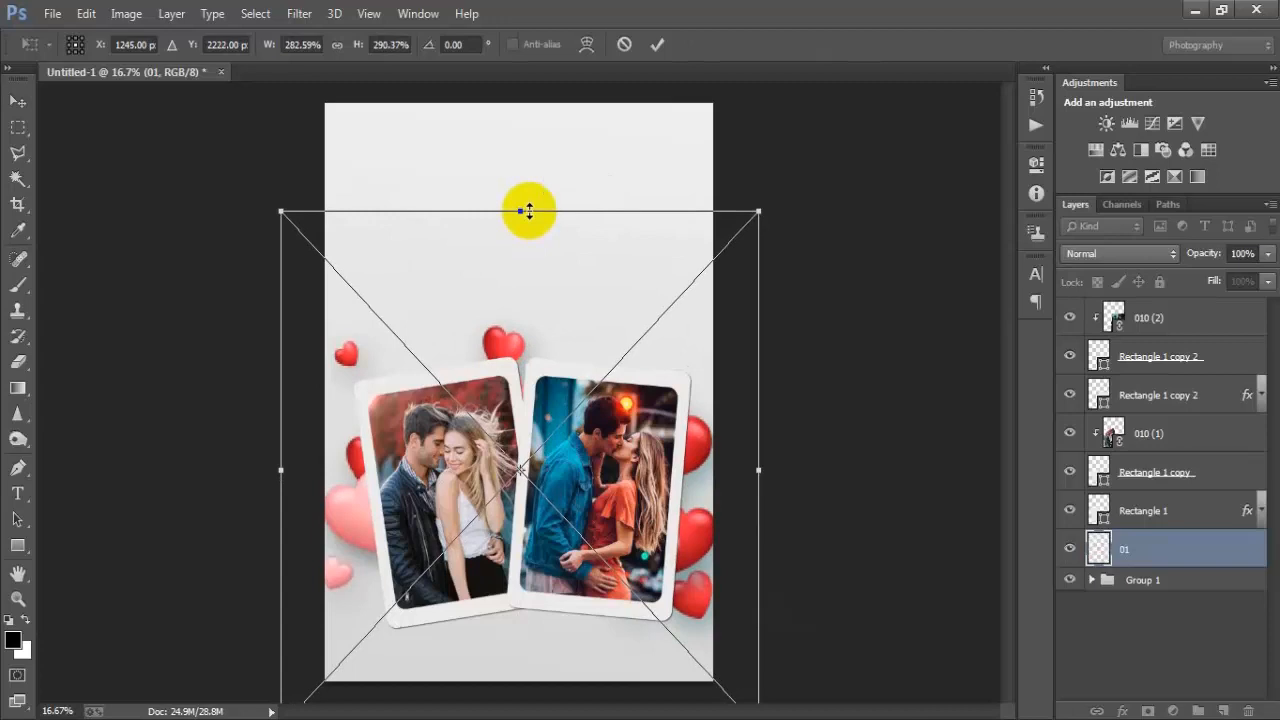
pyautogui.click(657, 44)
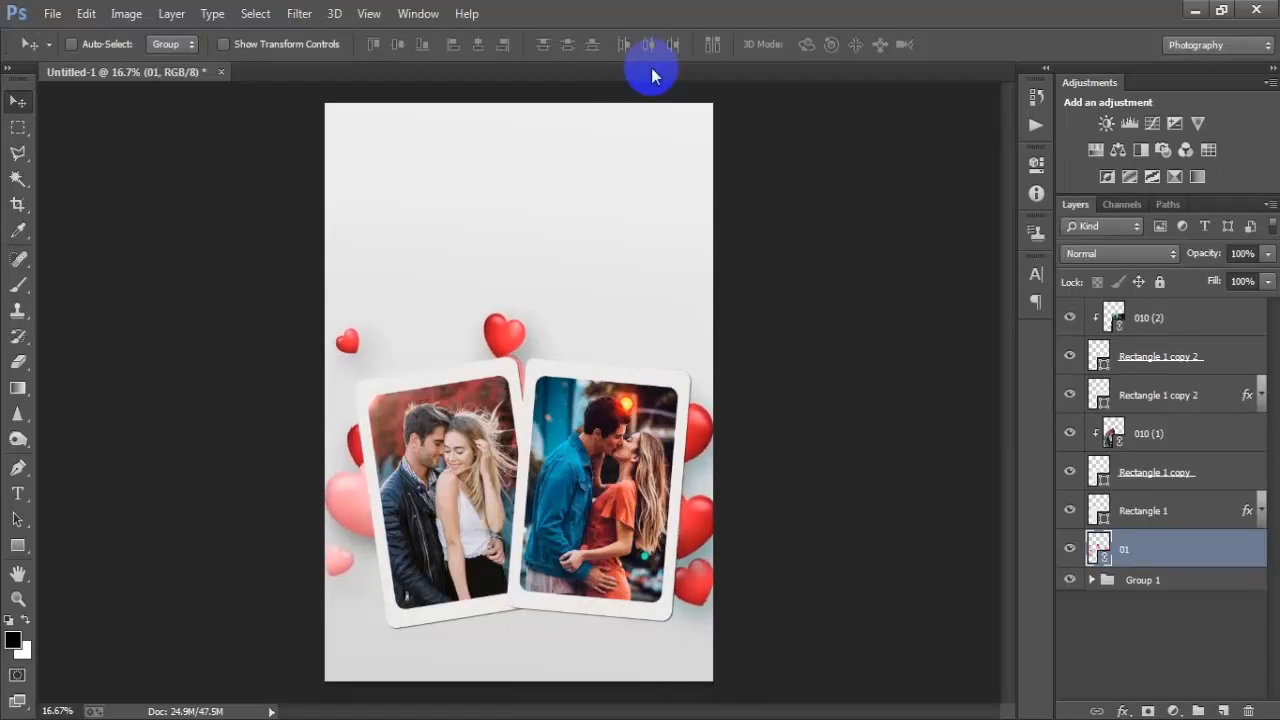
# - Select all card and photo layers and scale them down together to about 90.15%
pyautogui.click(1128, 328)
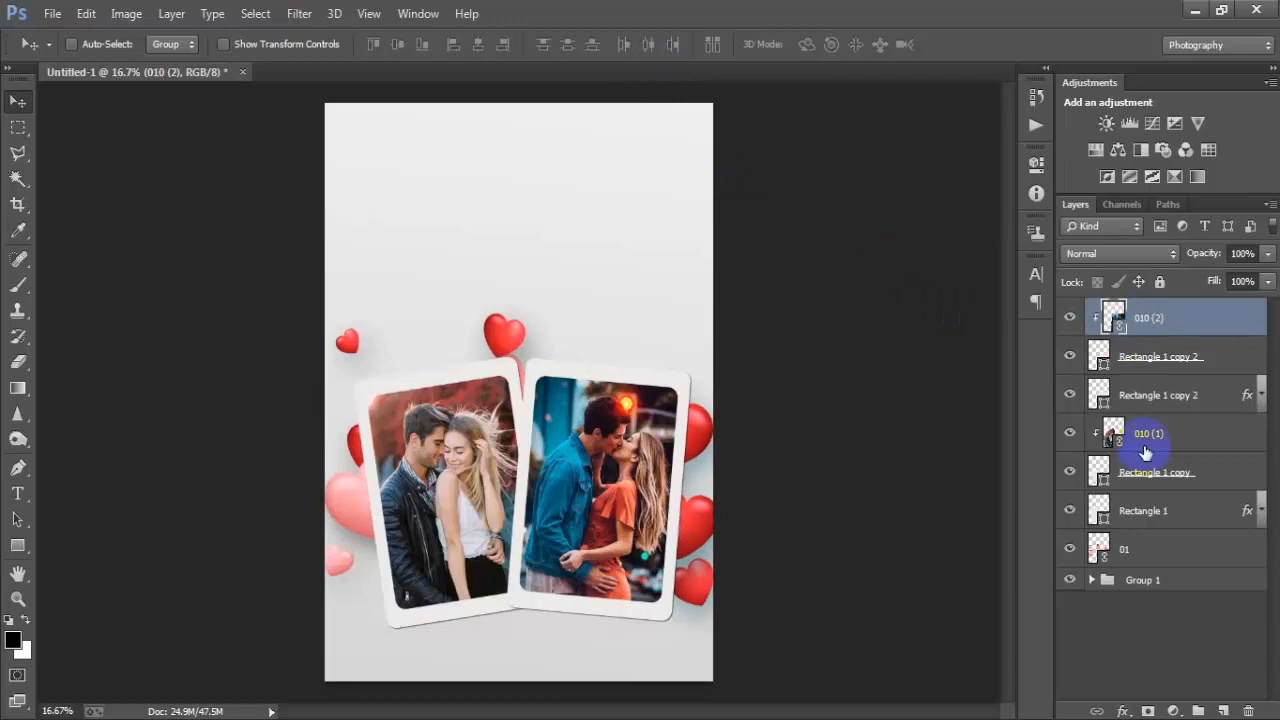
pyautogui.keyDown('shift'); pyautogui.click(1148, 513); pyautogui.keyUp('shift')
pyautogui.hotkey('ctrl', 't')
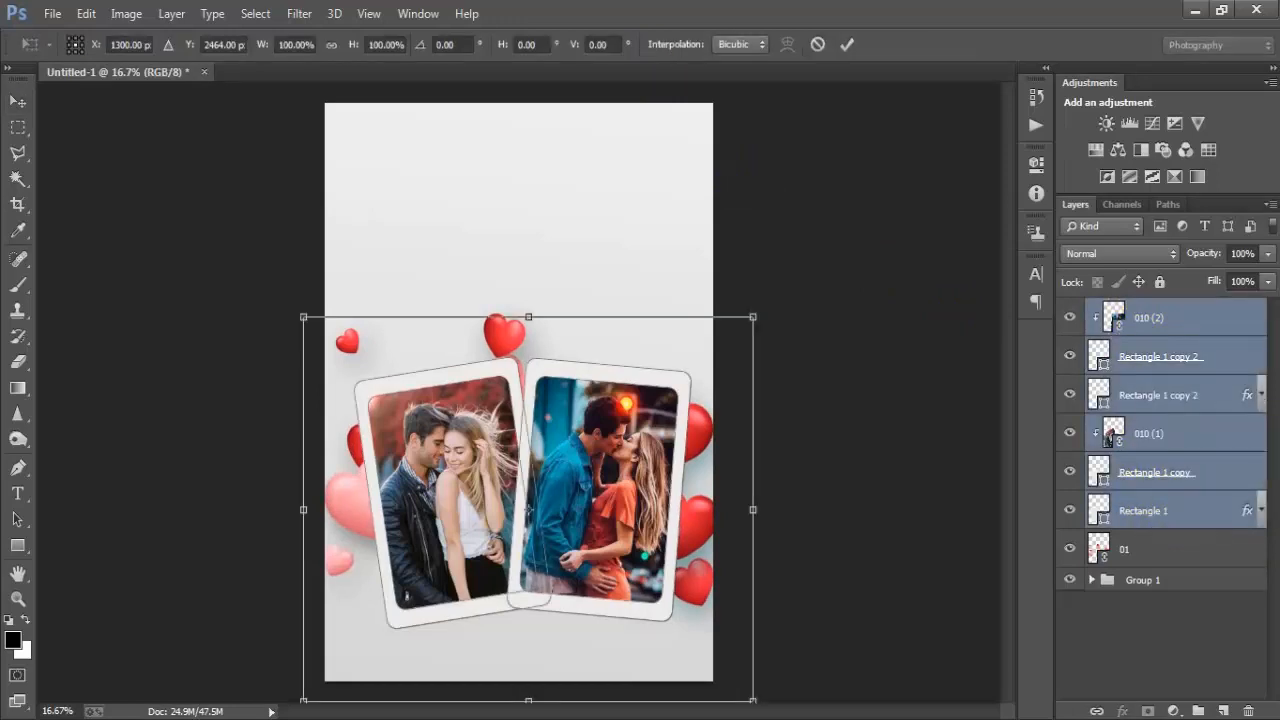
pyautogui.moveTo(755, 700); pyautogui.dragTo(739, 668)
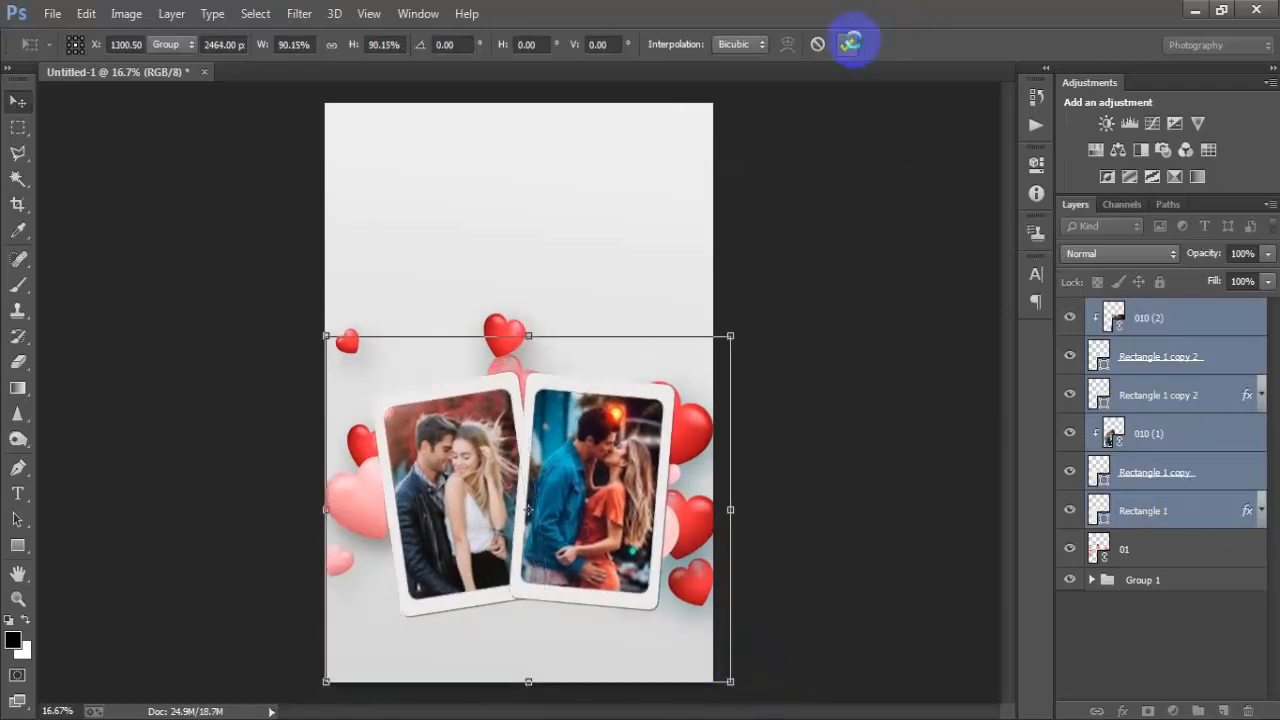
pyautogui.click(847, 44)
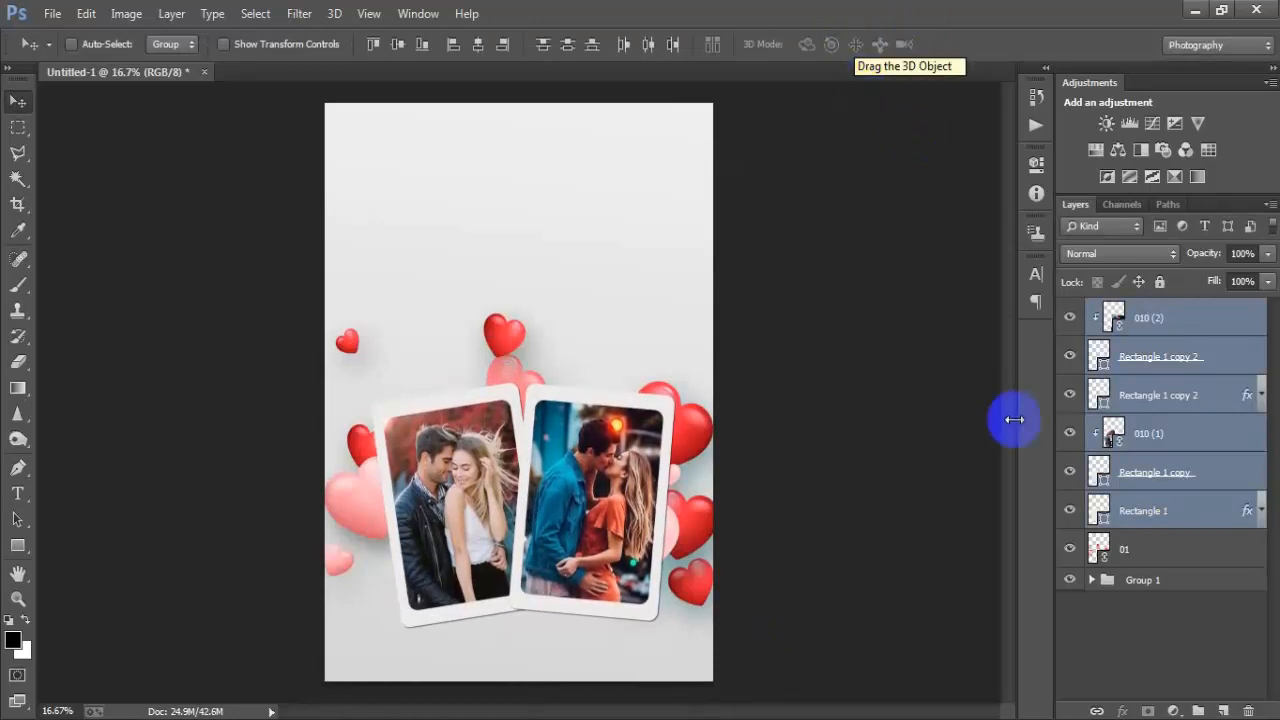
# - Resize the hearts image 01 to about 278% by 285% and shift it down slightly behind the cards
pyautogui.click(1131, 549)
pyautogui.hotkey('ctrl', 't')
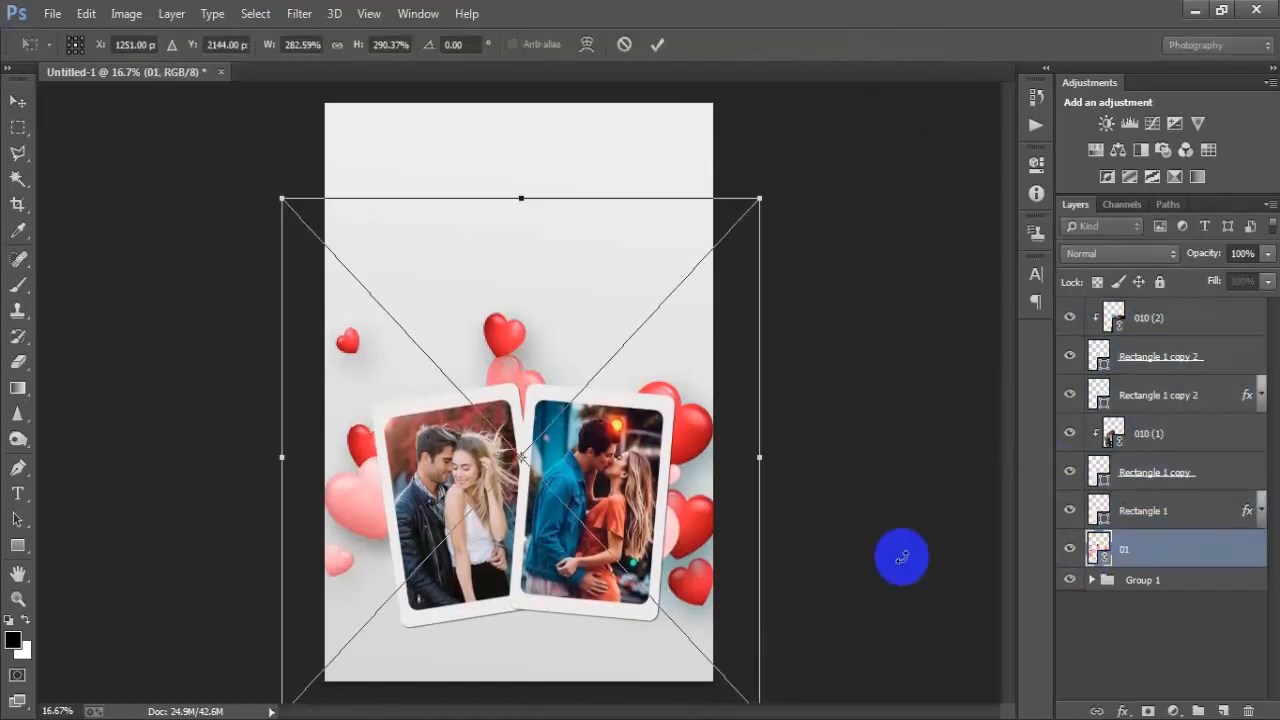
pyautogui.moveTo(757, 204); pyautogui.dragTo(763, 234)
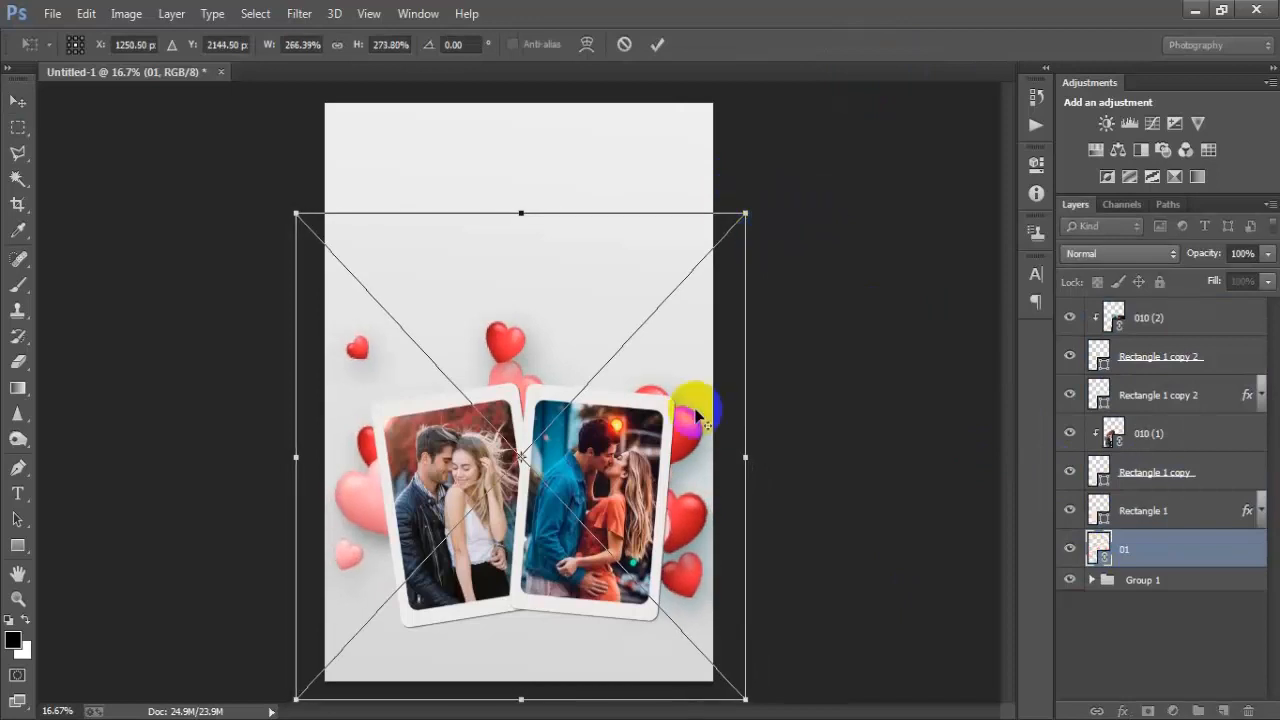
pyautogui.moveTo(690, 412); pyautogui.dragTo(688, 433)
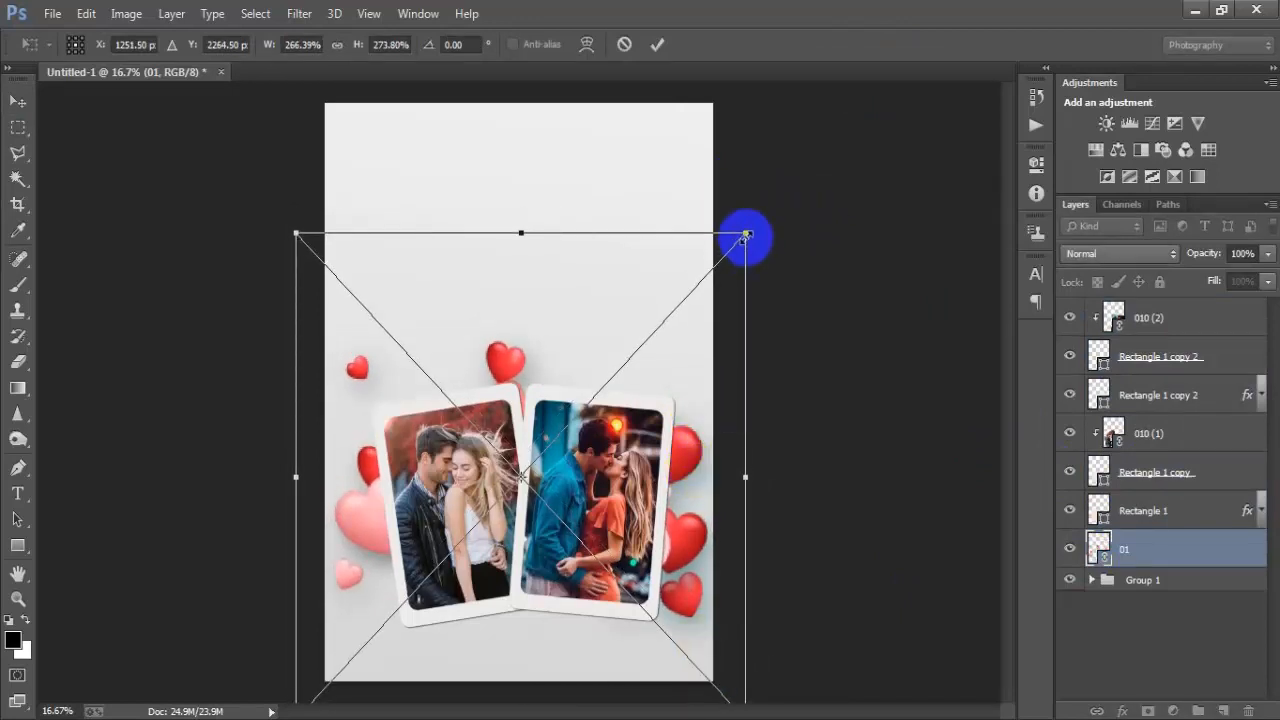
pyautogui.moveTo(746, 235); pyautogui.dragTo(757, 224)
pyautogui.moveTo(677, 432); pyautogui.dragTo(684, 437)
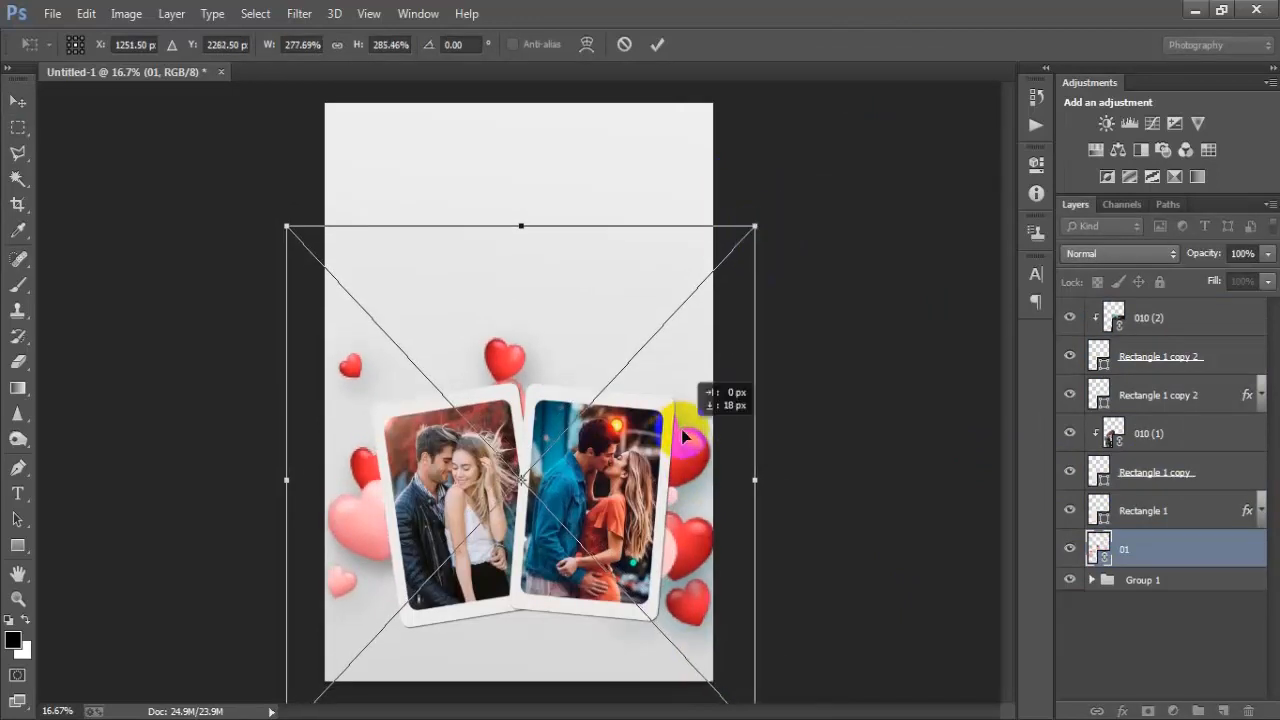
pyautogui.click(657, 44)
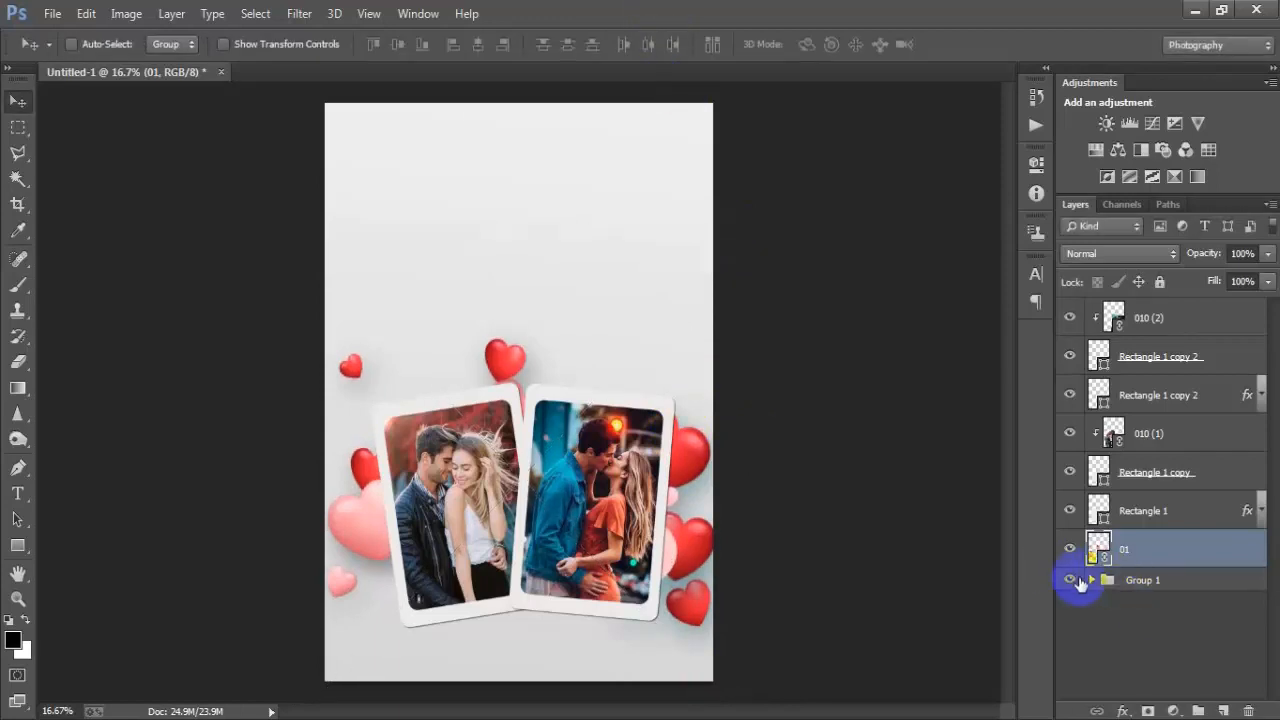
# - Group all photo, card and hearts layers above Group 1 into a new group
pyautogui.click(1090, 580)
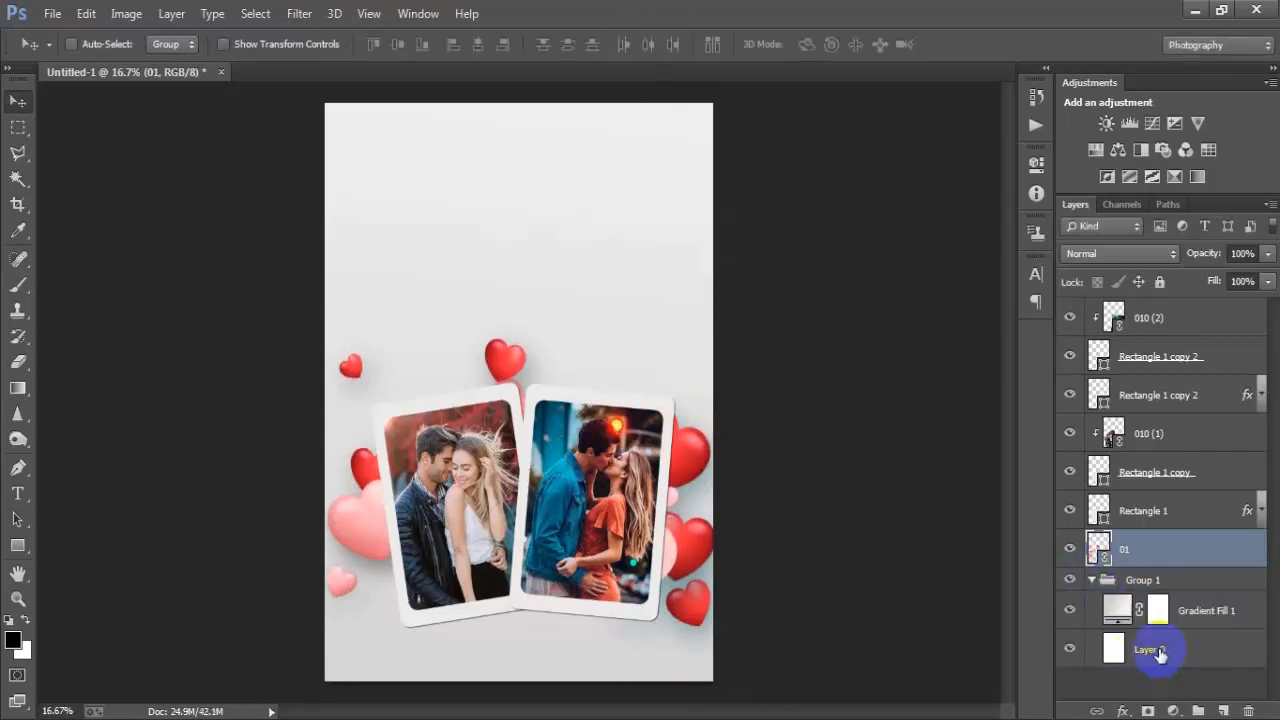
pyautogui.keyDown('ctrl'); pyautogui.click(1158, 650); pyautogui.keyUp('ctrl')
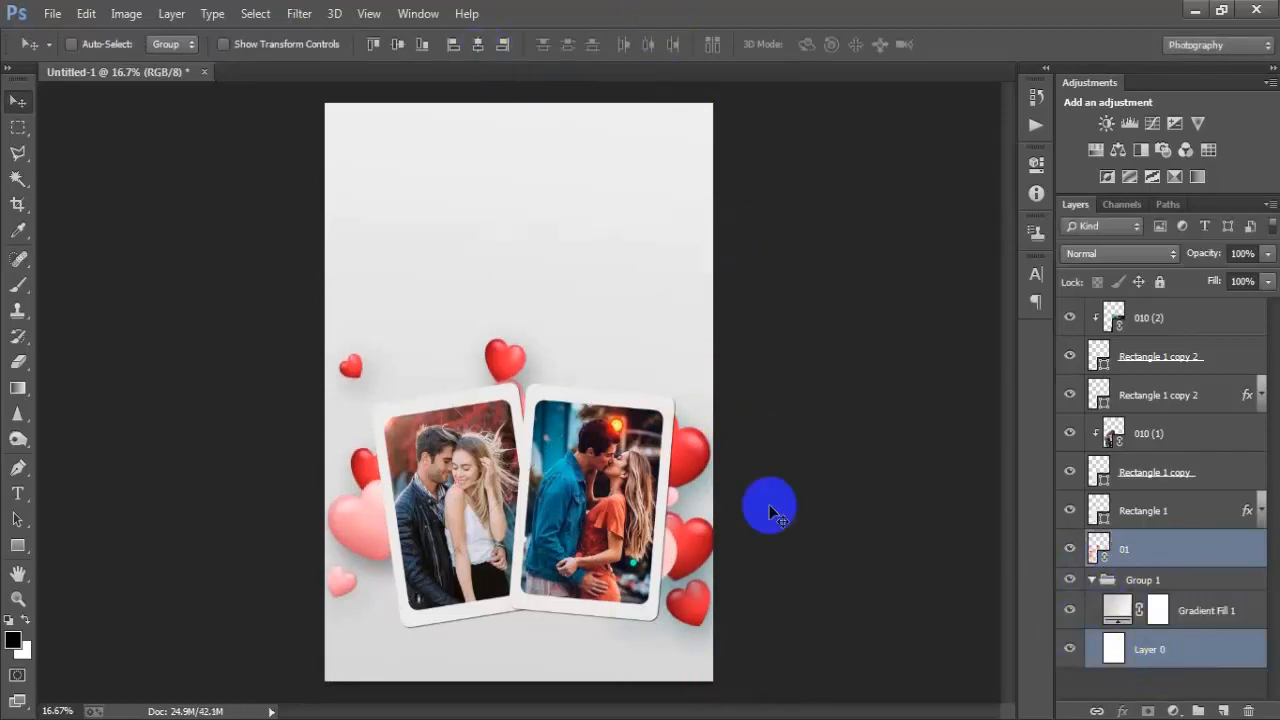
pyautogui.click(1091, 580)
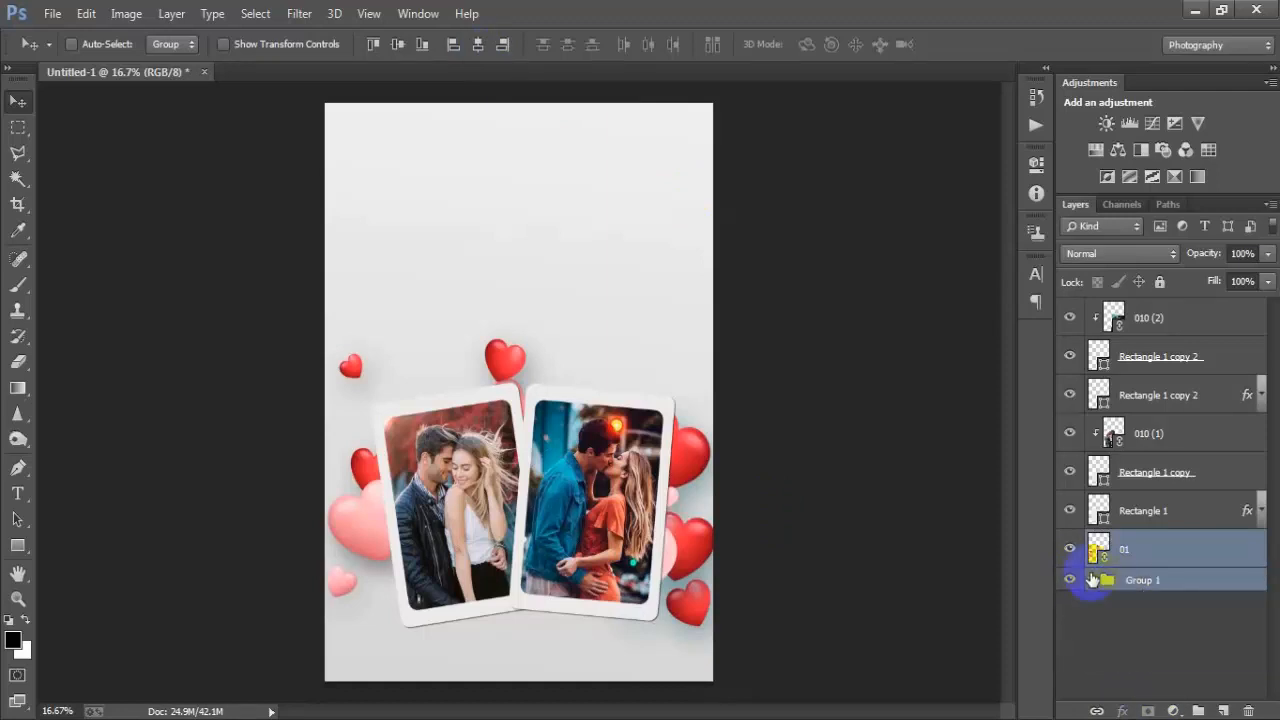
pyautogui.click(1140, 317)
pyautogui.keyDown('shift'); pyautogui.click(1158, 511); pyautogui.keyUp('shift')
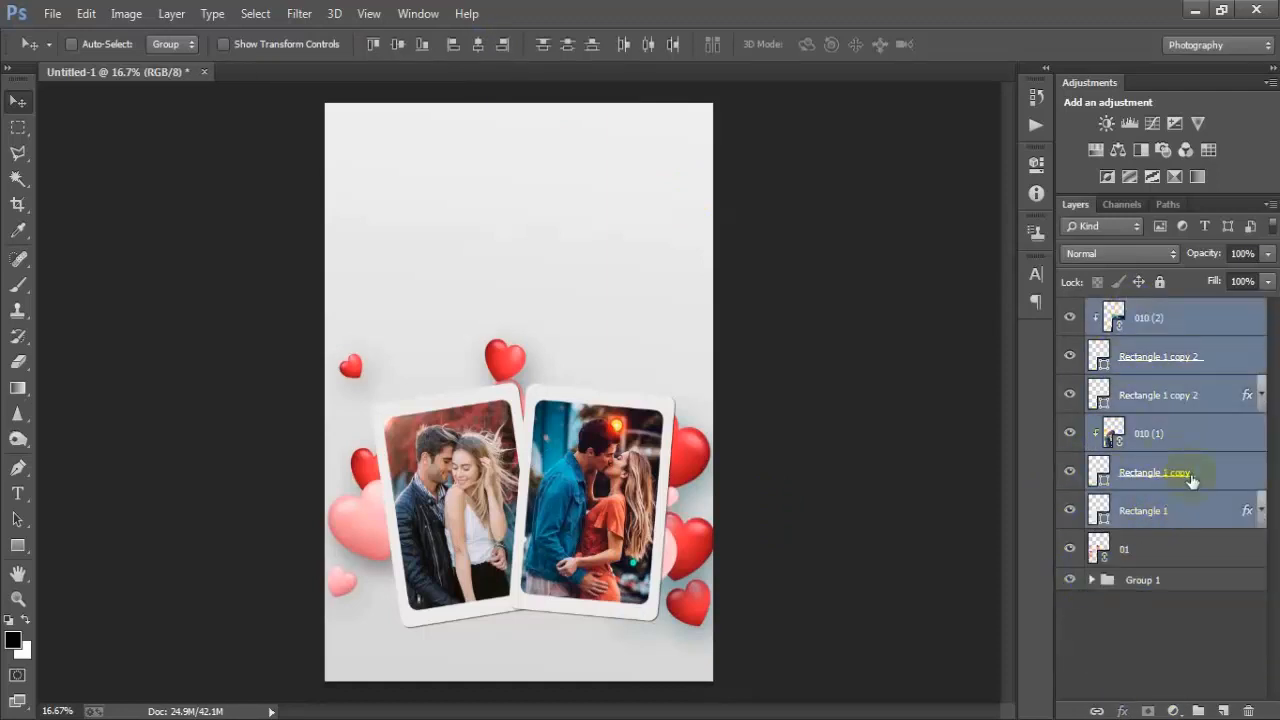
pyautogui.click(1184, 550)
pyautogui.hotkey('shift', 'Left')
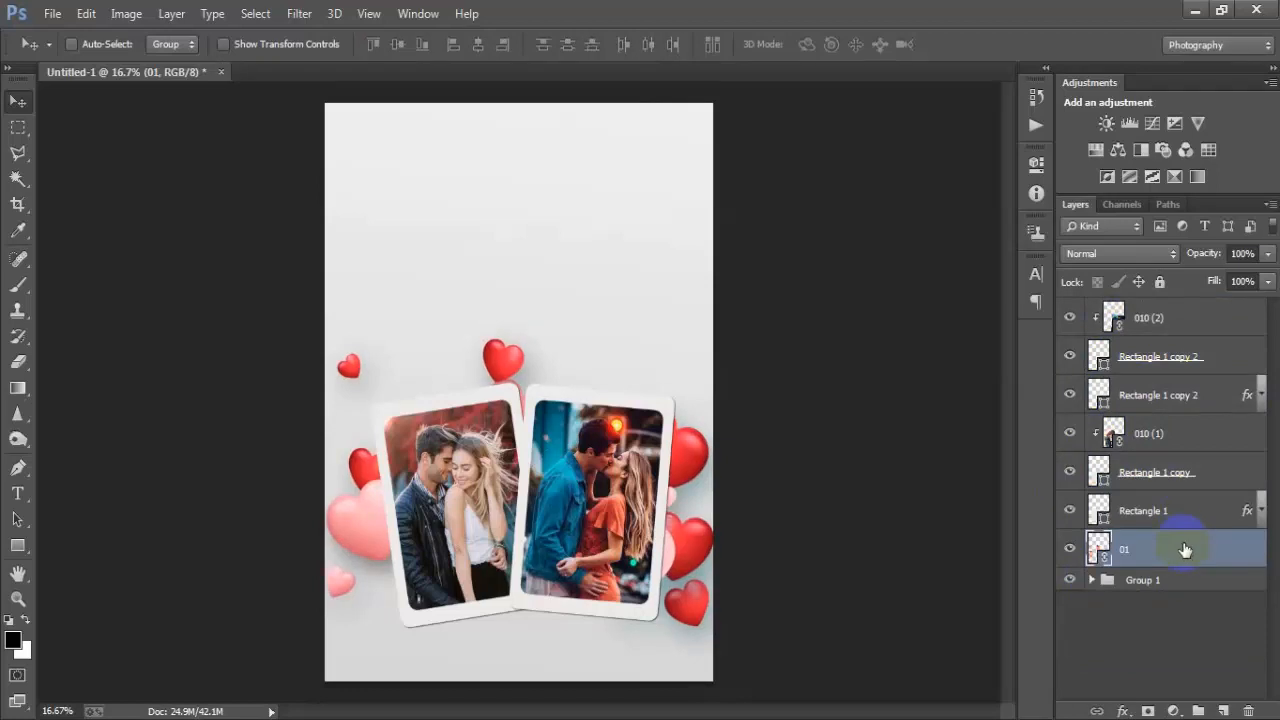
pyautogui.click(1157, 334)
pyautogui.keyDown('shift'); pyautogui.click(1152, 553); pyautogui.keyUp('shift')
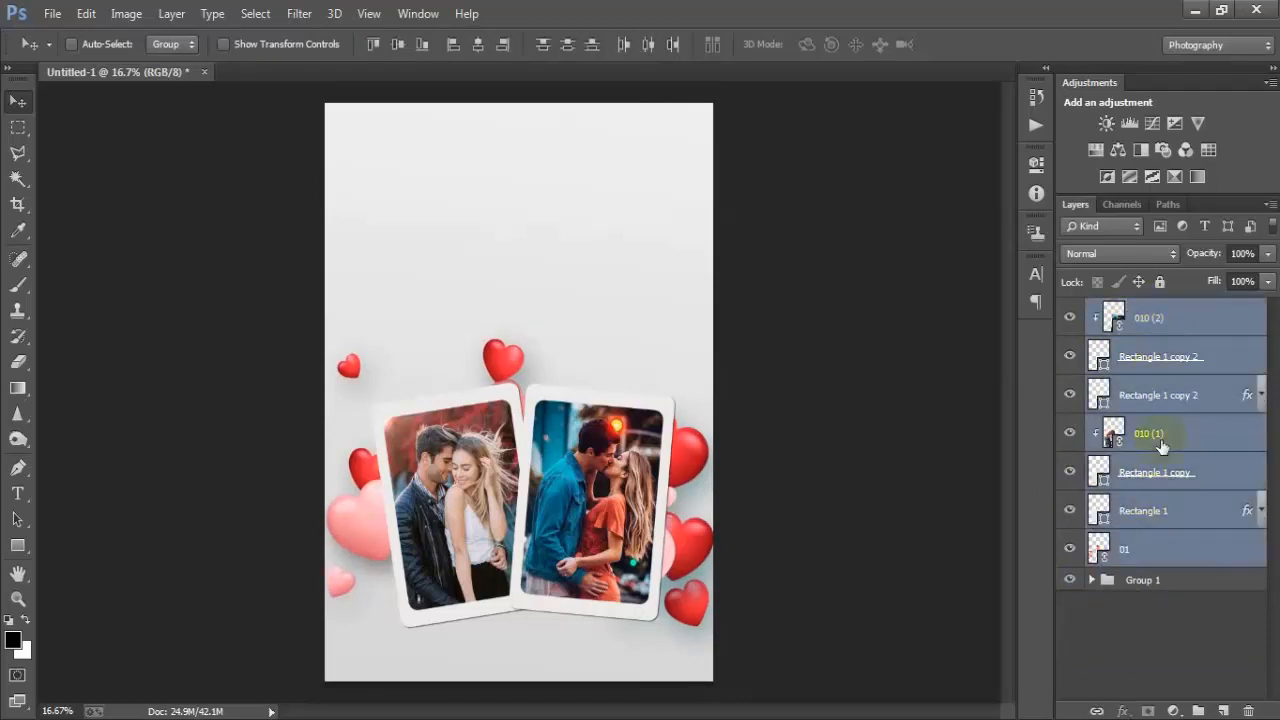
pyautogui.hotkey('ctrl', 'g')
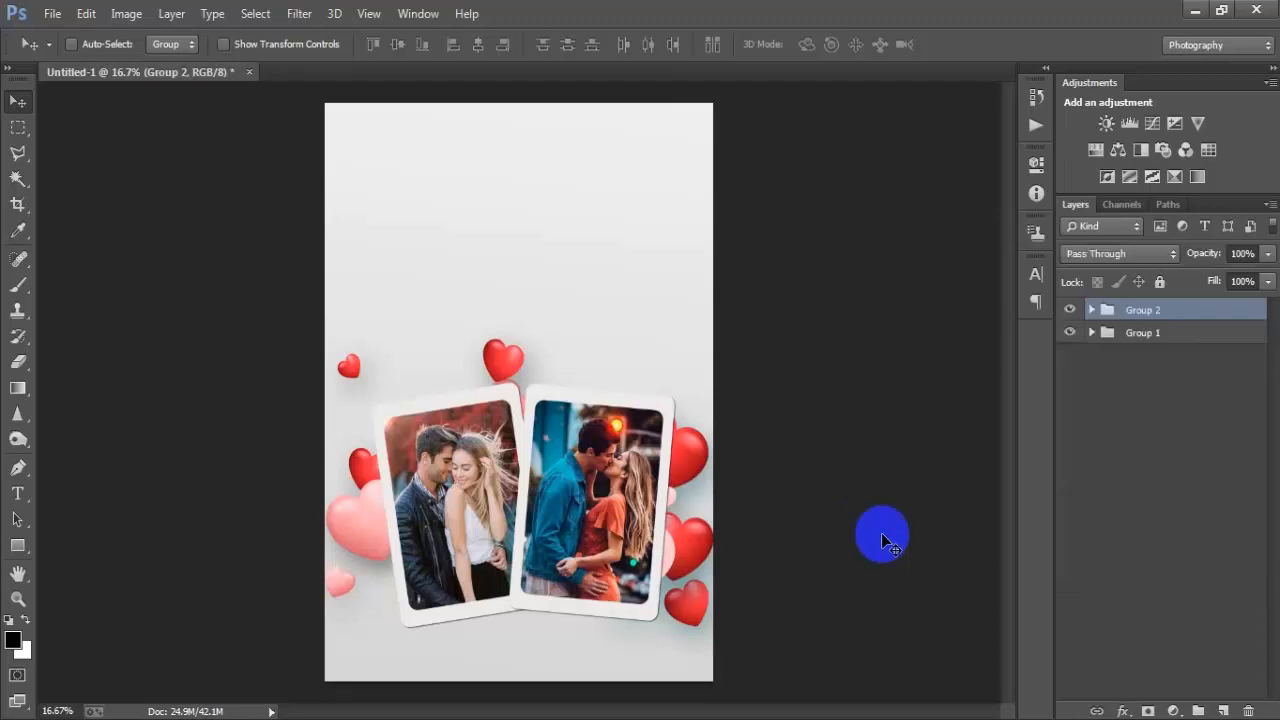
# - Place the linked arrow-hearts image 05, rotate it, and position it over the gap between the two photos
pyautogui.click(1068, 310)
pyautogui.click(1072, 312)
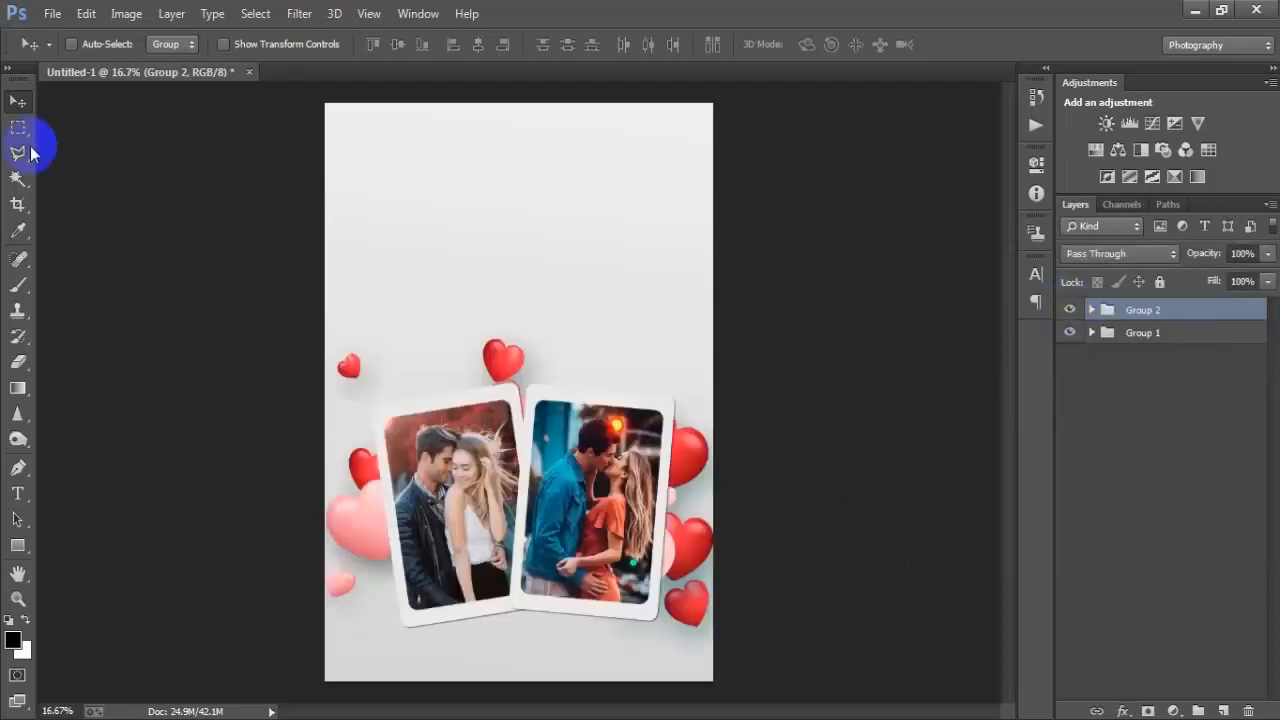
pyautogui.click(47, 15)
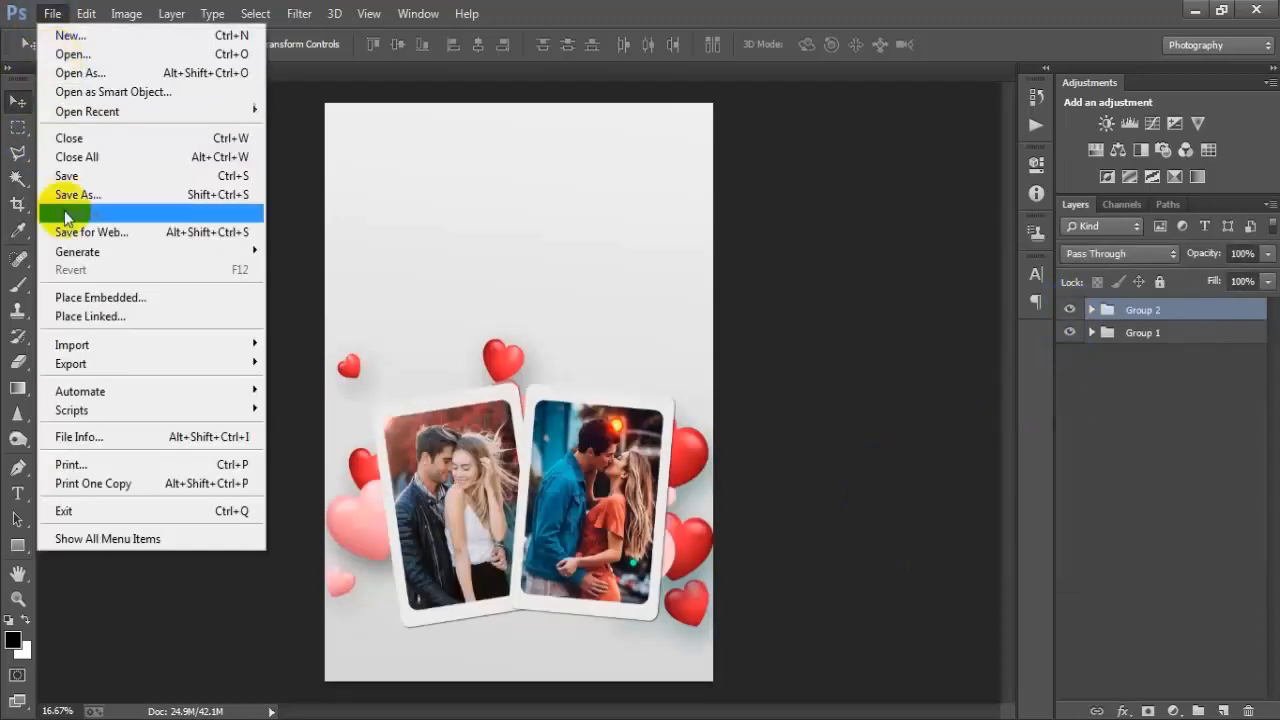
pyautogui.click(76, 316)
pyautogui.click(1080, 155)
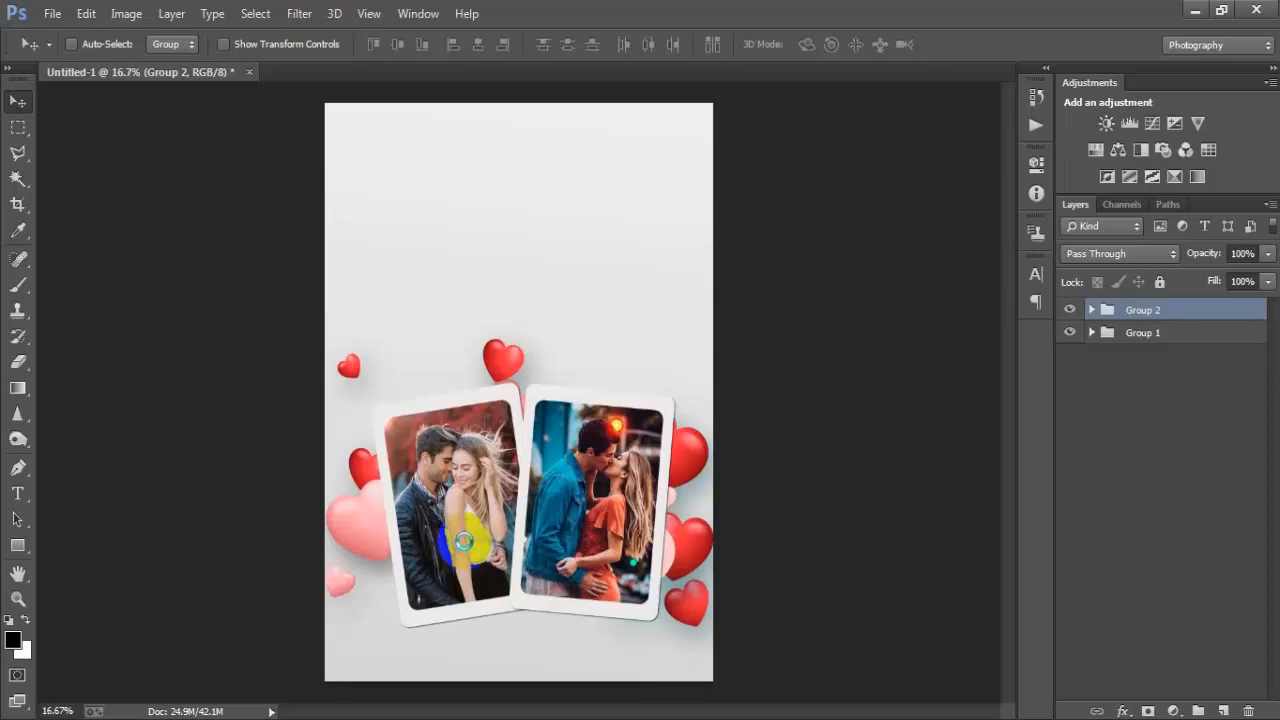
pyautogui.moveTo(601, 482); pyautogui.dragTo(650, 462)
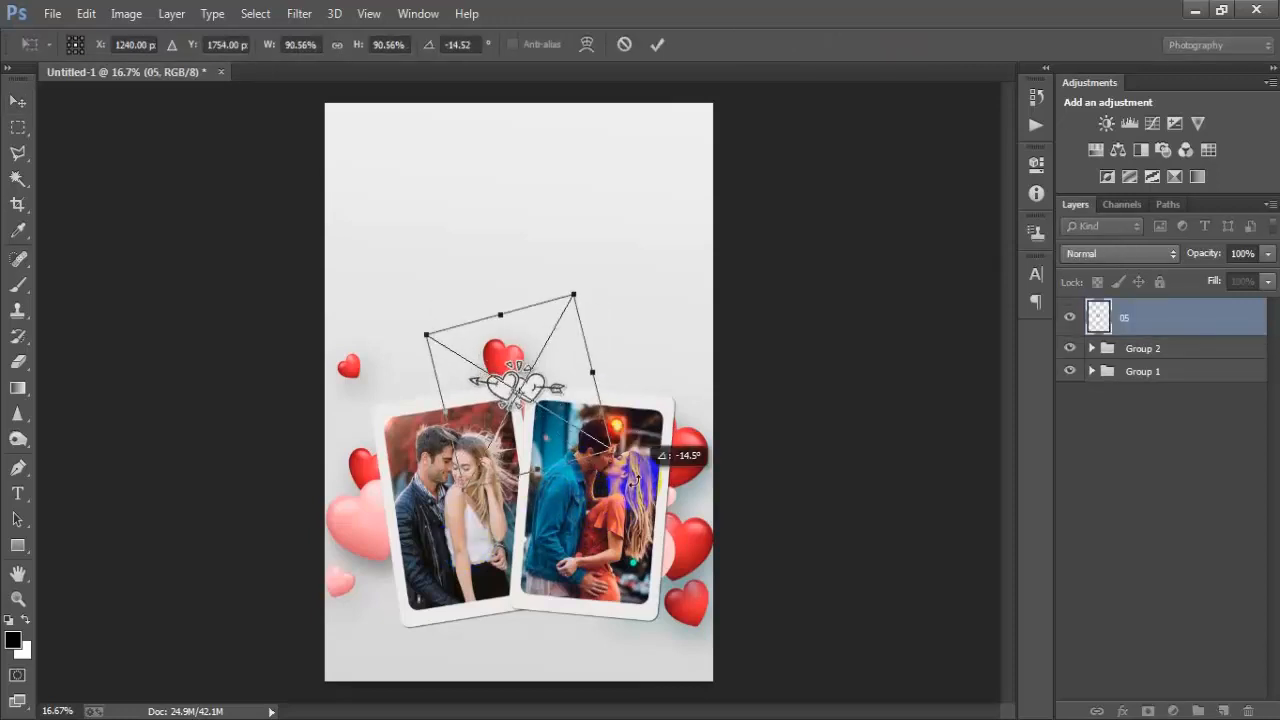
pyautogui.click(657, 44)
pyautogui.moveTo(543, 413); pyautogui.dragTo(546, 521)
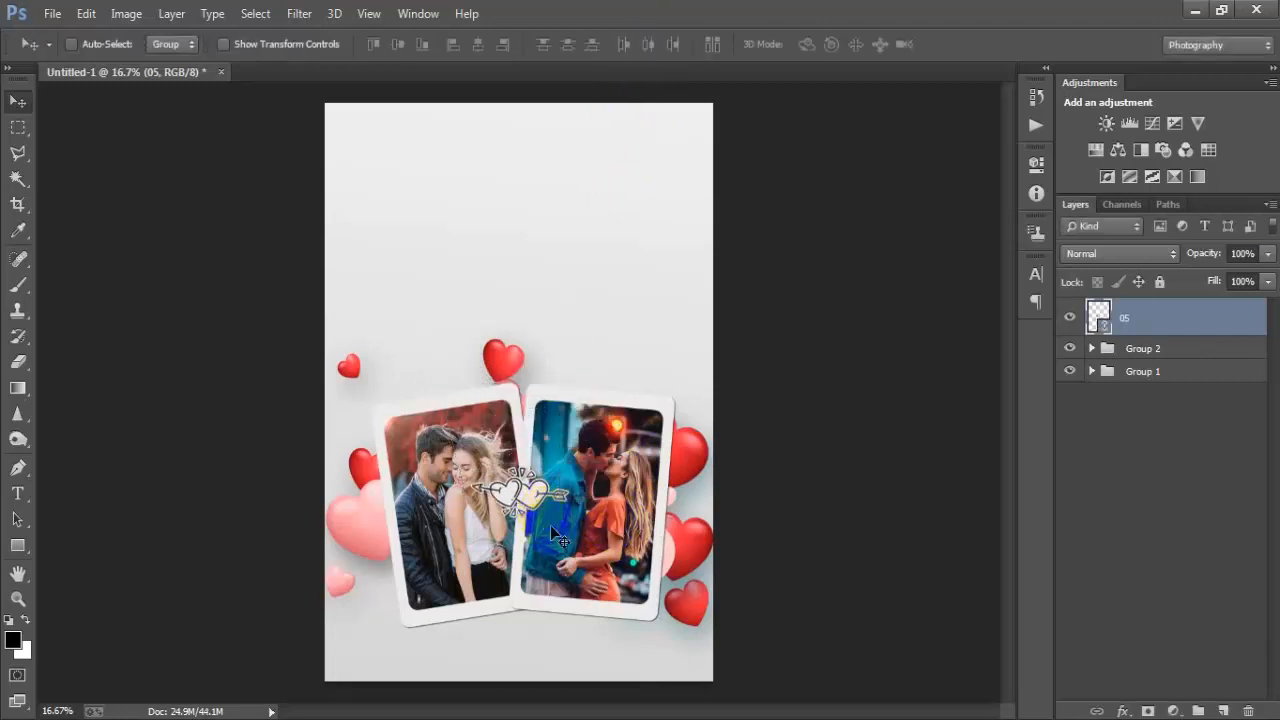
pyautogui.hotkey('ctrl', 't')
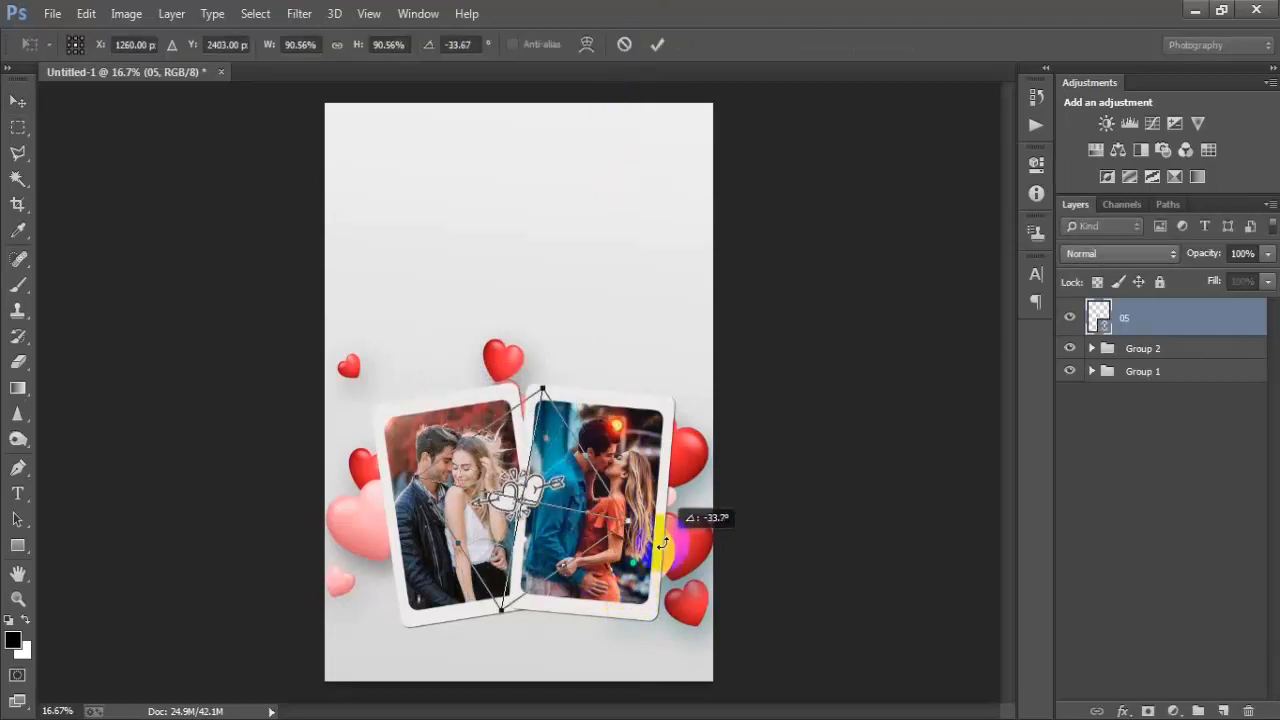
pyautogui.click(657, 44)
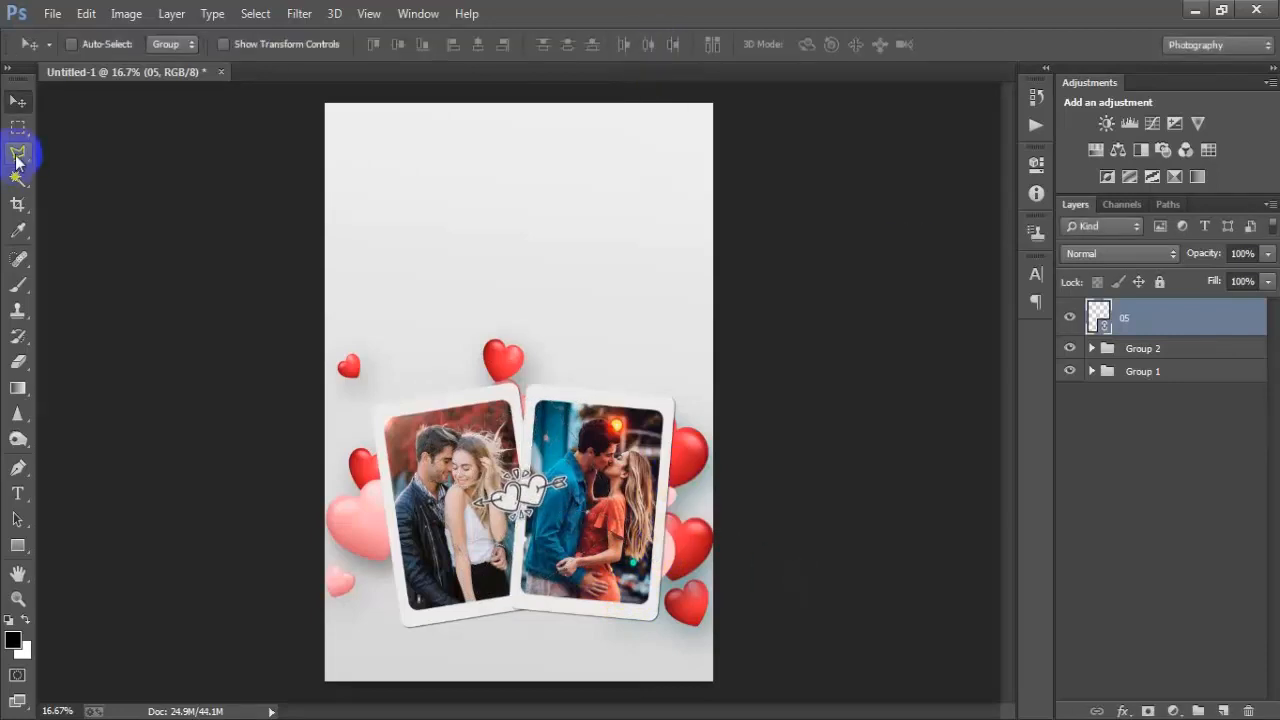
# - Place the linked arrow-heart image 06 and move it to the bottom of the gap between the photos
pyautogui.click(53, 14)
pyautogui.click(99, 312)
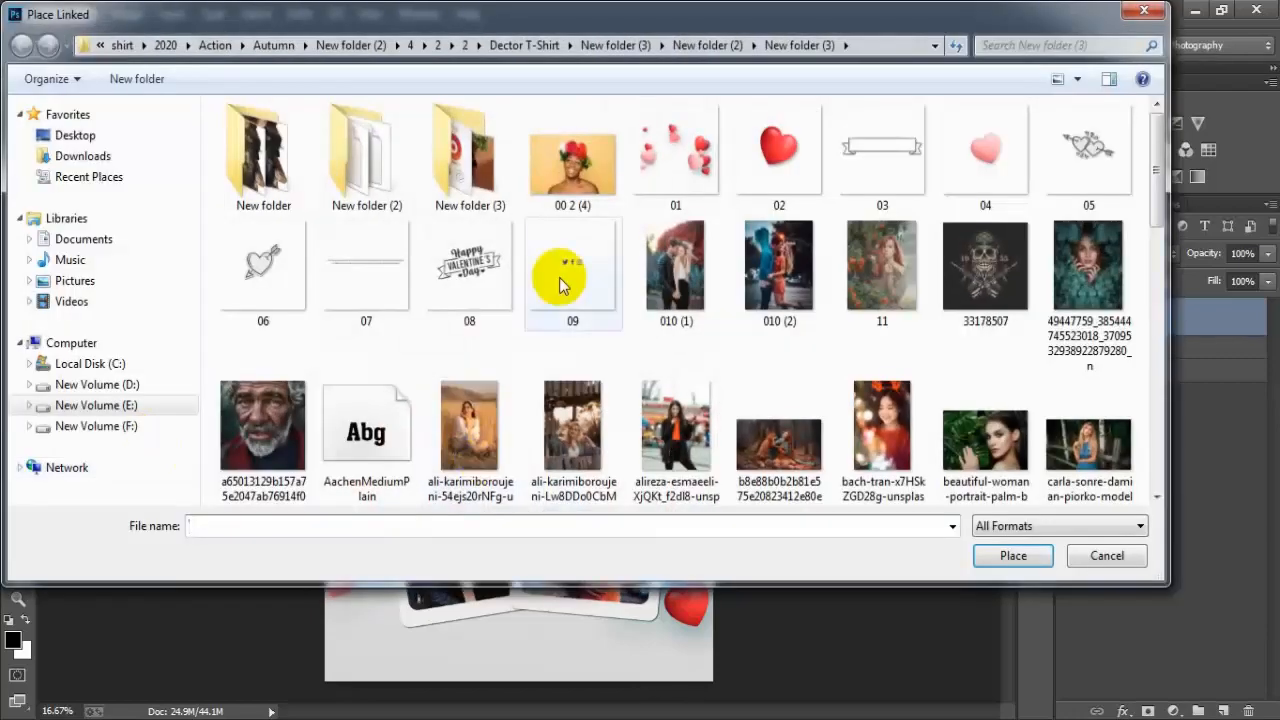
pyautogui.click(263, 265)
pyautogui.click(1011, 556)
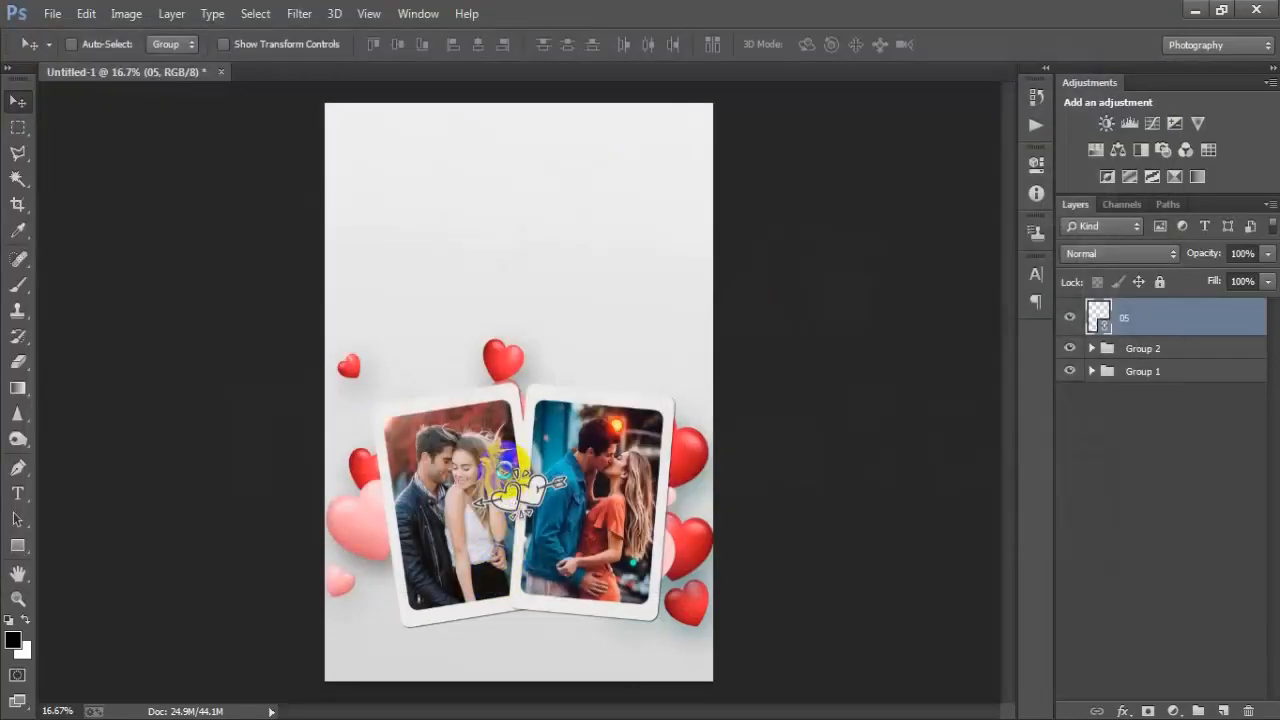
pyautogui.moveTo(552, 421); pyautogui.dragTo(548, 627)
pyautogui.click(658, 50)
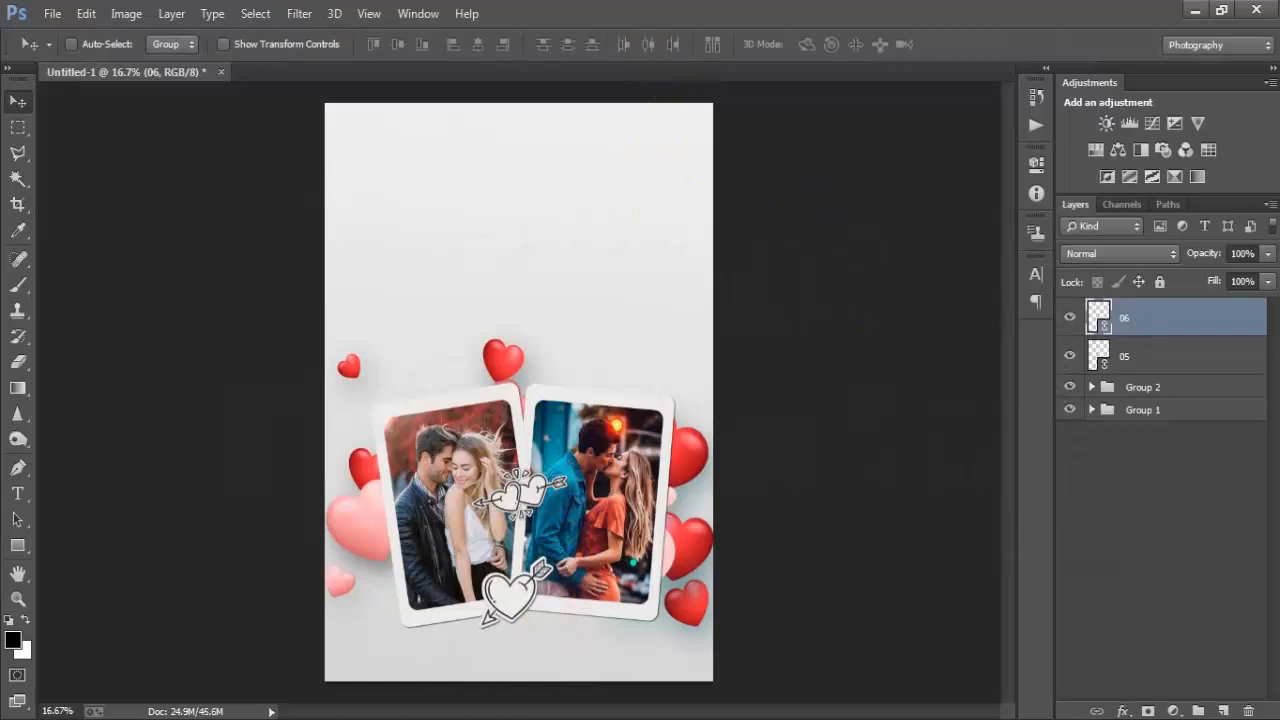
# - Place the linked red heart image 02 and move it to the left edge beside the first card
pyautogui.click(52, 12)
pyautogui.click(112, 316)
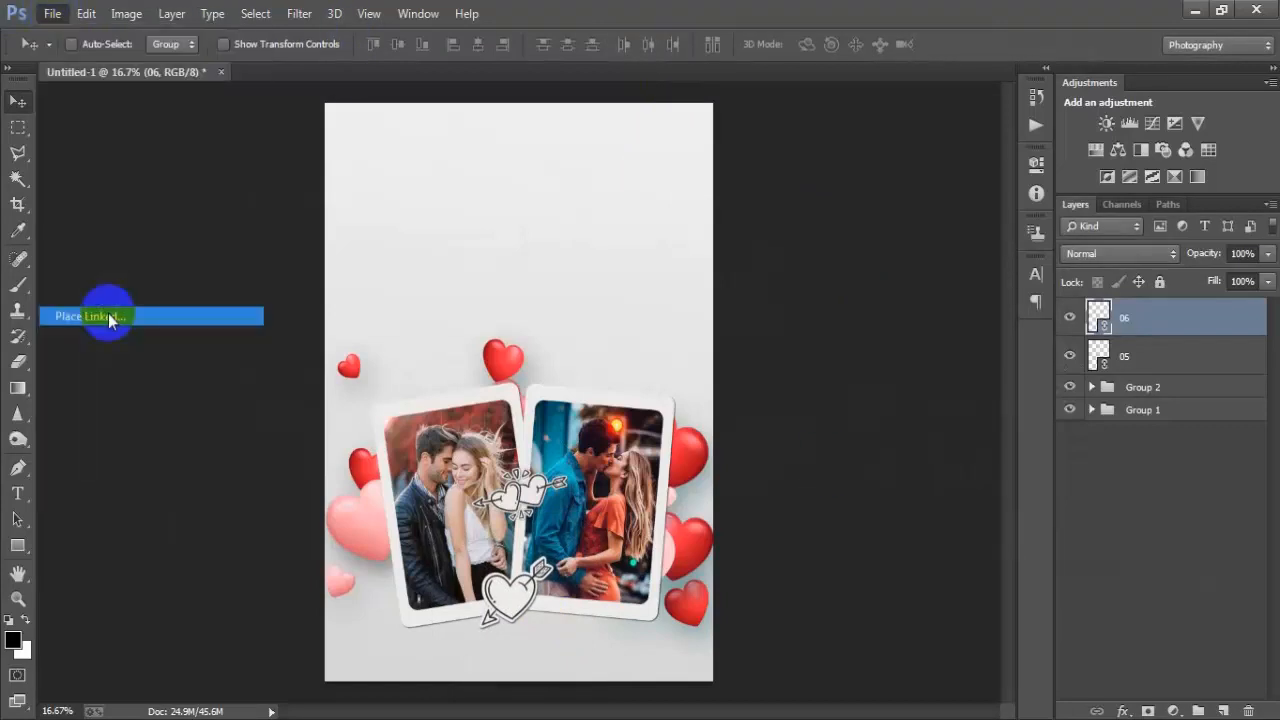
pyautogui.click(765, 189)
pyautogui.click(1013, 555)
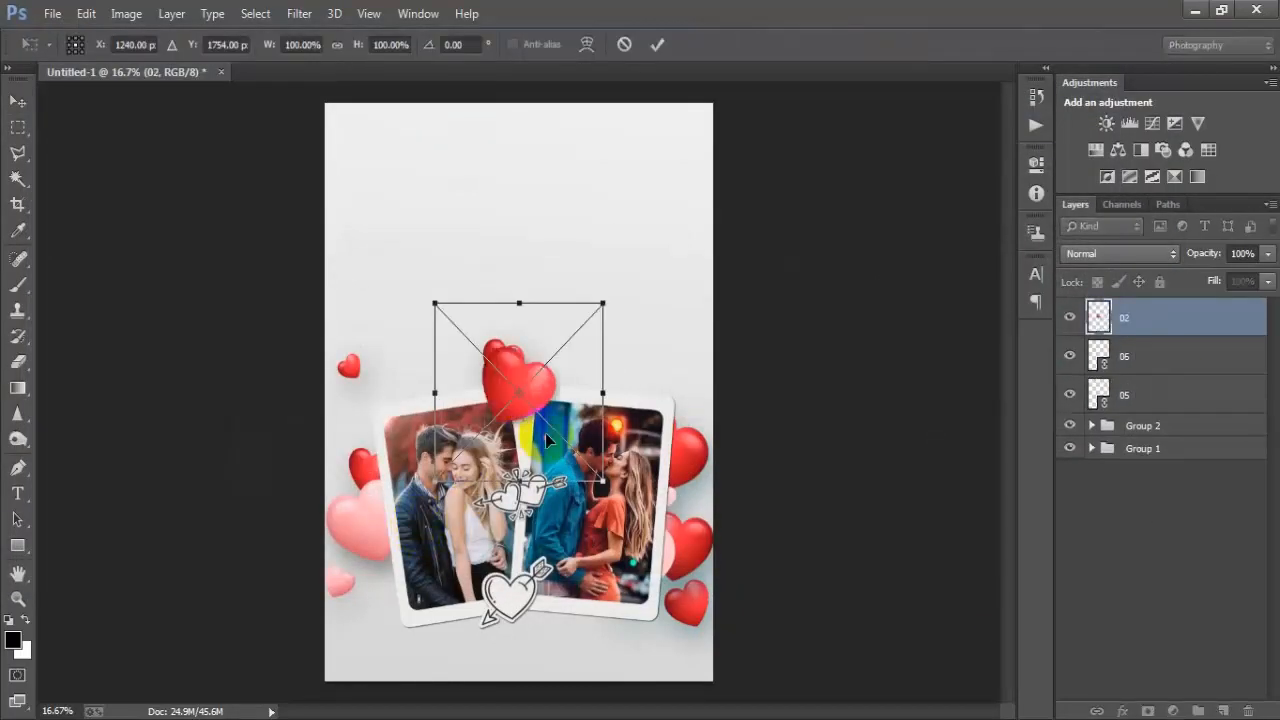
pyautogui.moveTo(545, 433); pyautogui.dragTo(412, 492)
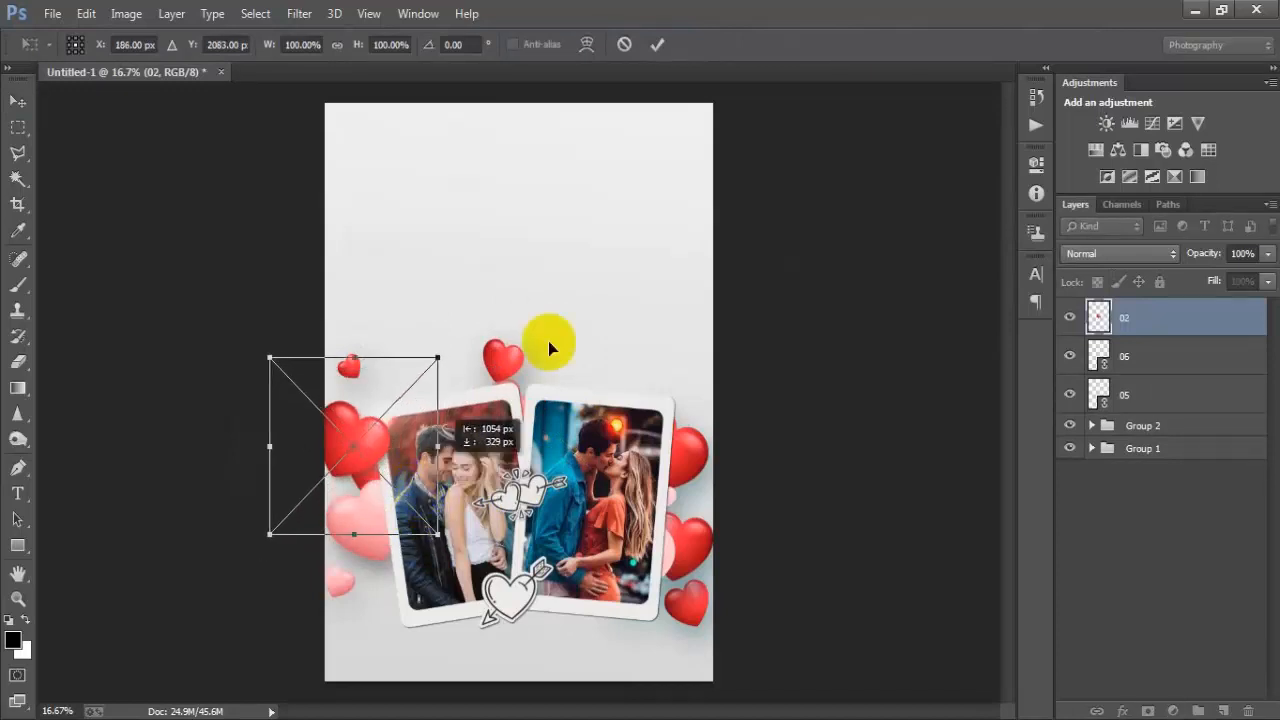
pyautogui.click(668, 47)
pyautogui.click(842, 400)
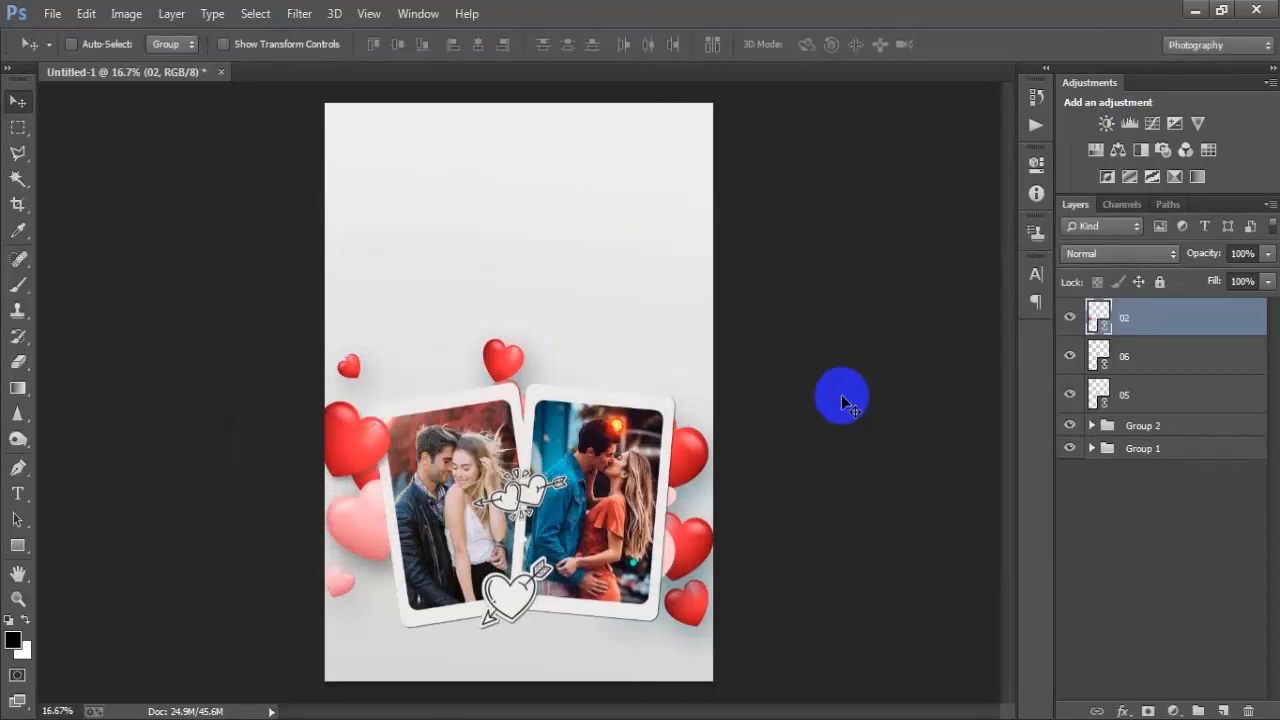
# - Duplicate the red heart, scale the copy to about 109%, rotate it about -8°, and move it lower left
pyautogui.hotkey('ctrl', 'j')
pyautogui.moveTo(371, 509)
pyautogui.mouseDown()
pyautogui.moveTo(363, 517)
pyautogui.moveTo(383, 525)
pyautogui.mouseUp()
pyautogui.hotkey('ctrl', 't')
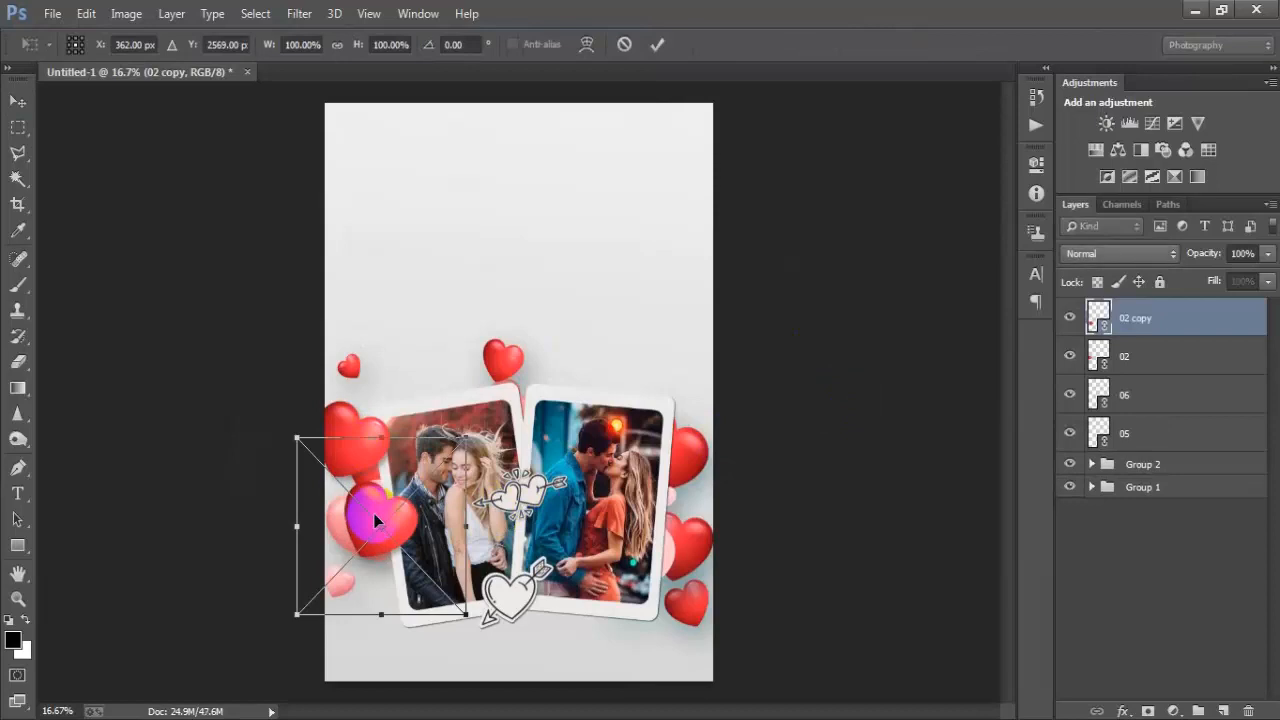
pyautogui.moveTo(464, 615); pyautogui.dragTo(471, 623)
pyautogui.moveTo(503, 679); pyautogui.dragTo(534, 674)
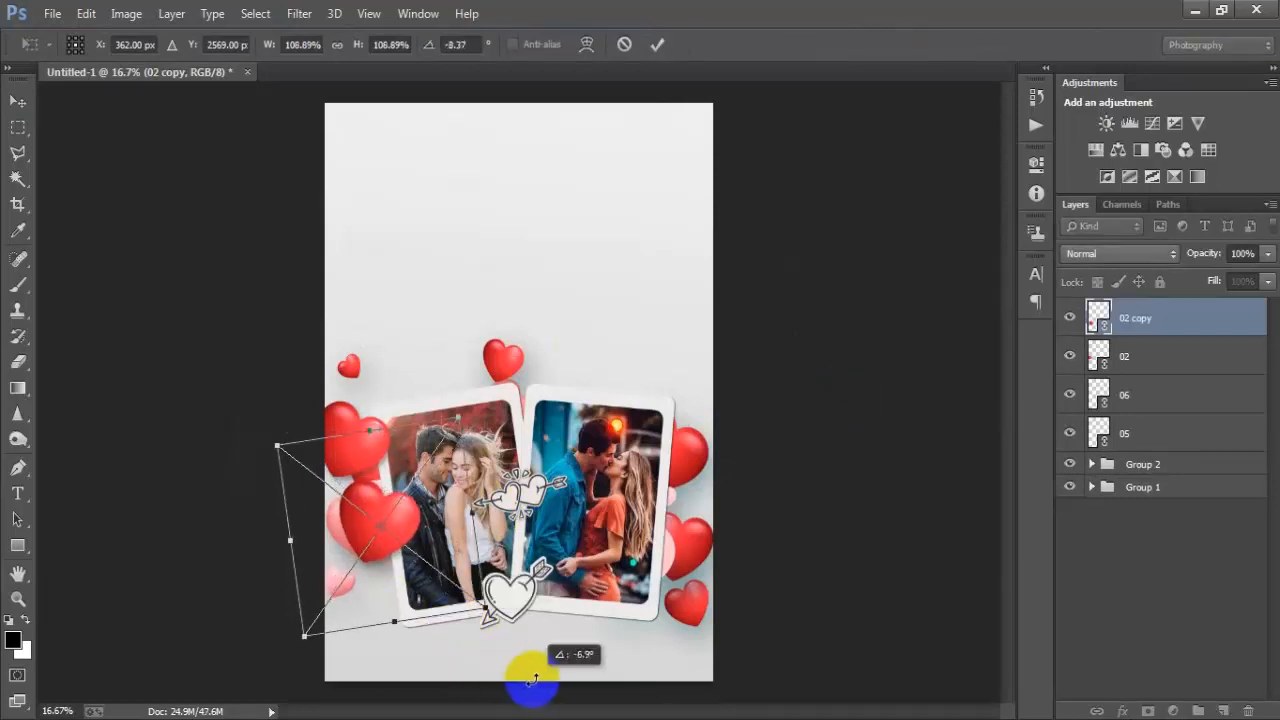
pyautogui.moveTo(453, 534); pyautogui.dragTo(464, 574)
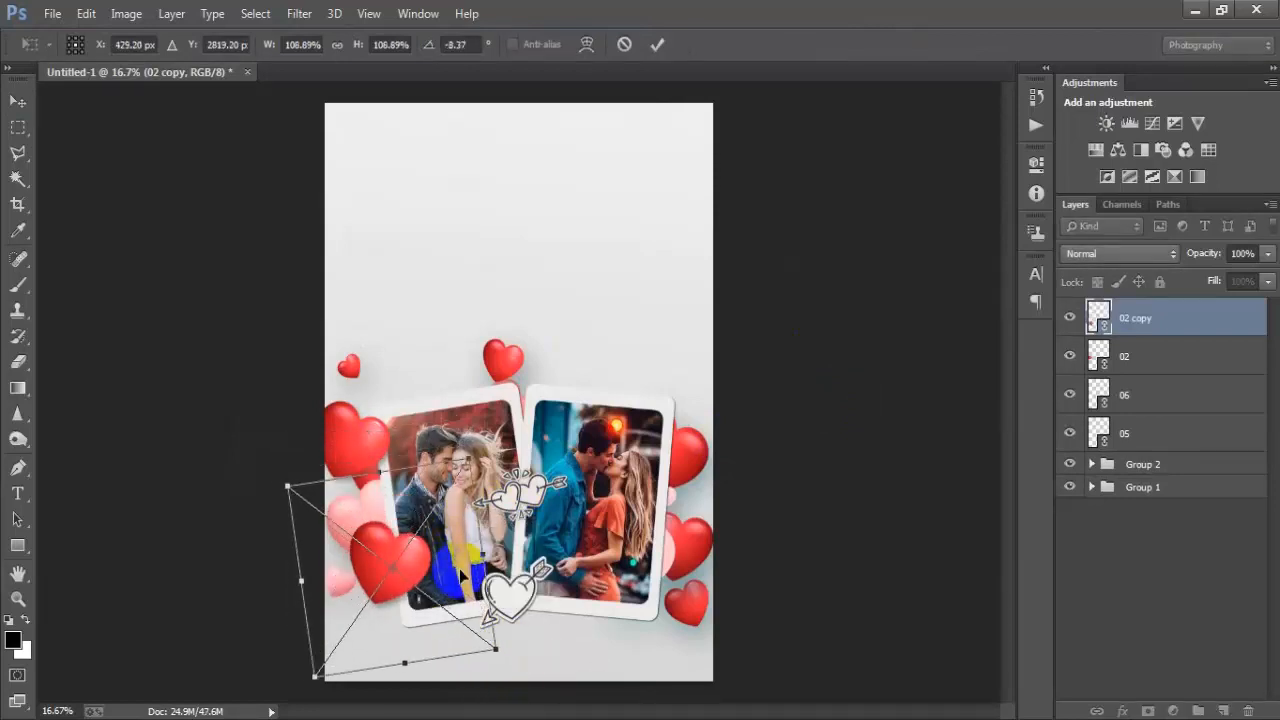
pyautogui.click(660, 45)
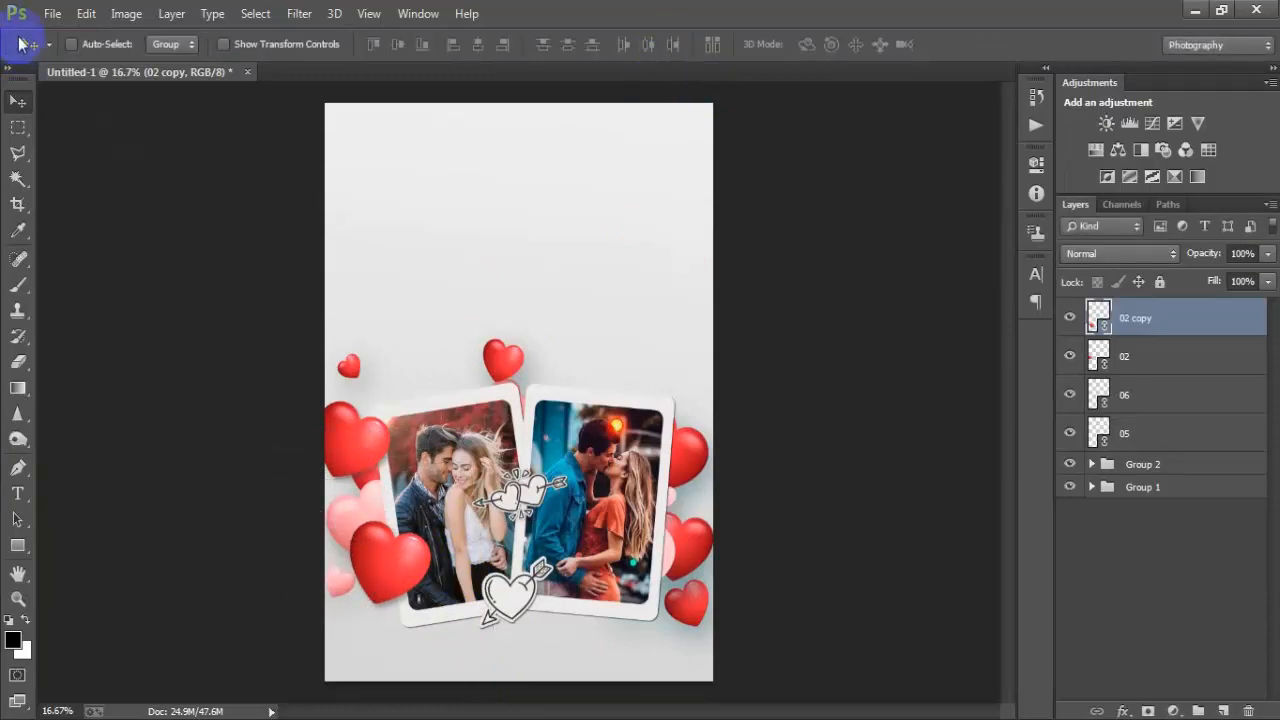
# - Place the linked pink heart image 04 beside the right card, then duplicate it and move the copy up to the card's top corner
pyautogui.click(52, 13)
pyautogui.click(106, 318)
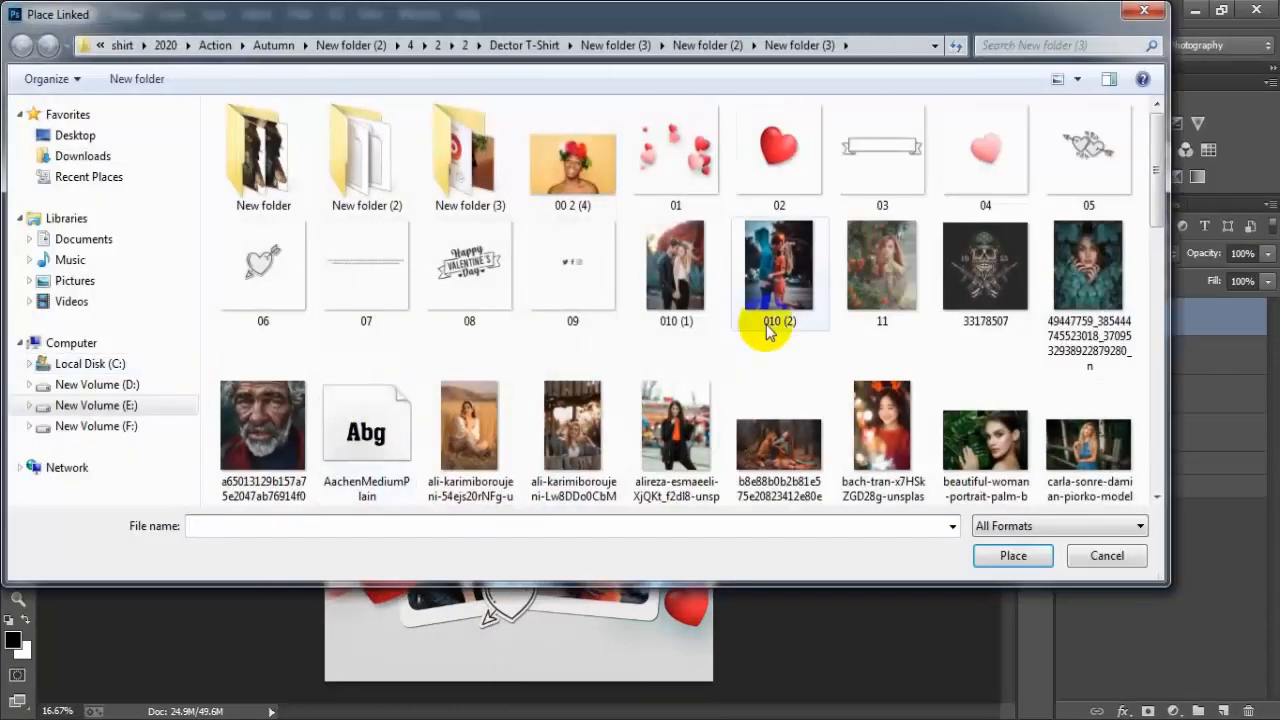
pyautogui.click(980, 162)
pyautogui.click(1013, 556)
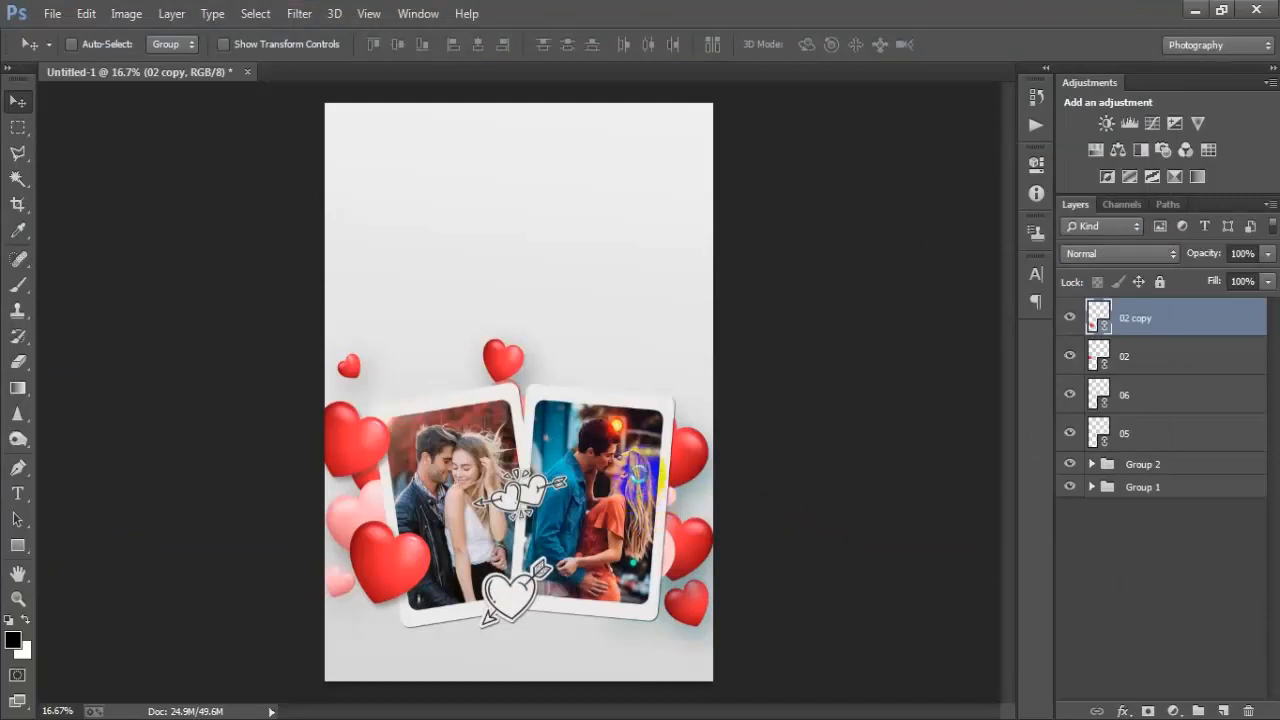
pyautogui.moveTo(586, 386); pyautogui.dragTo(743, 517)
pyautogui.click(657, 44)
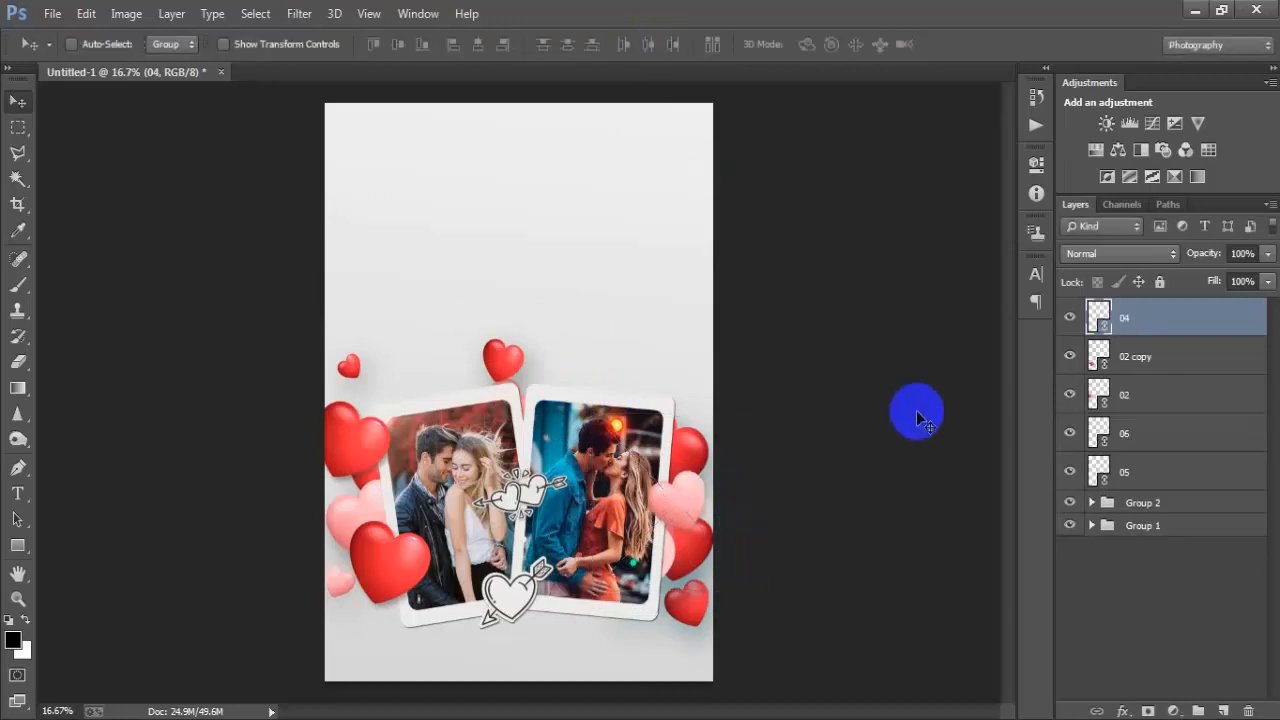
pyautogui.hotkey('ctrl', 'j')
pyautogui.moveTo(748, 481); pyautogui.dragTo(680, 410)
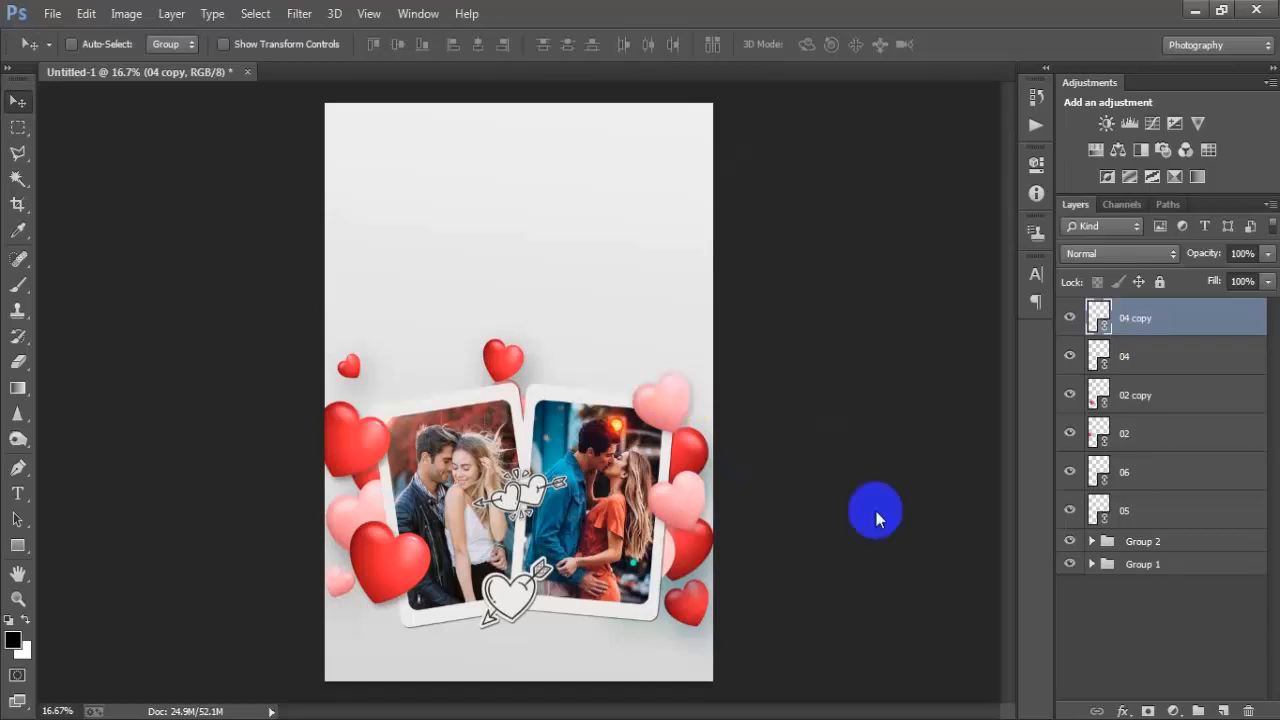
# - Duplicate the lower-left red heart, scale the copy to about 57%, and place it at the top-left corner of the right card
pyautogui.click(1175, 405)
pyautogui.hotkey('ctrl', 'j')
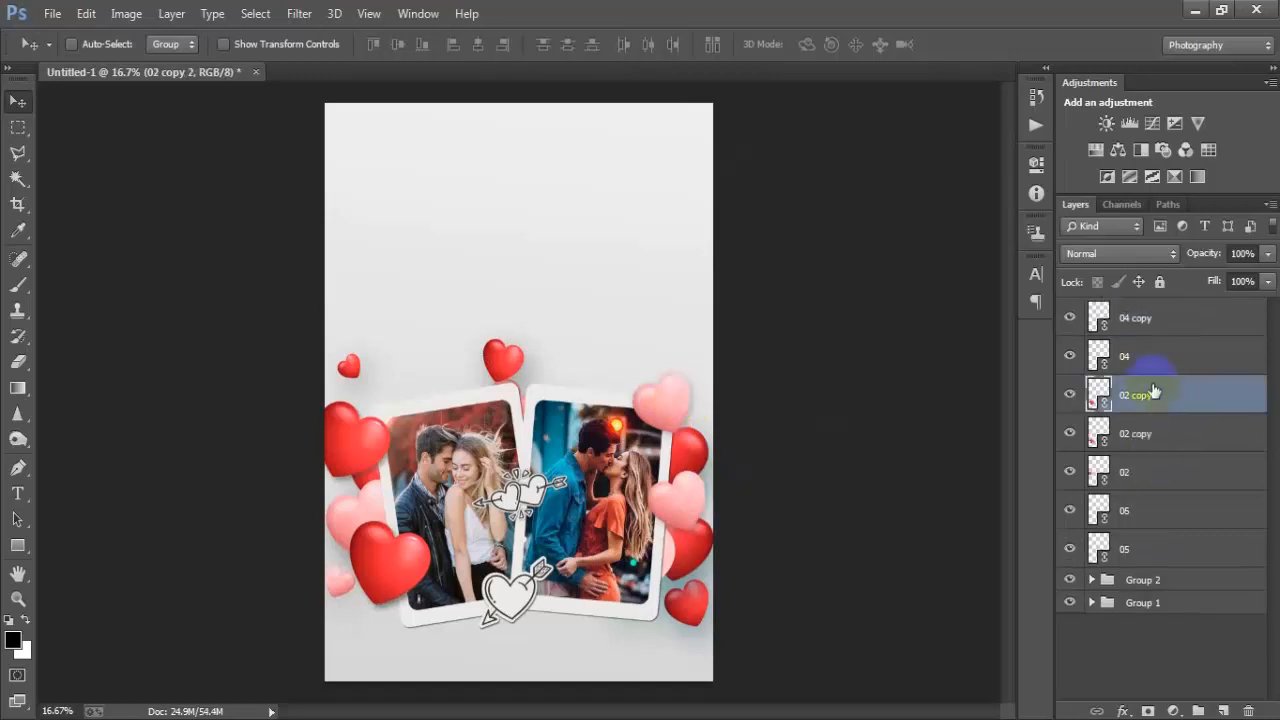
pyautogui.moveTo(460, 574); pyautogui.dragTo(533, 392)
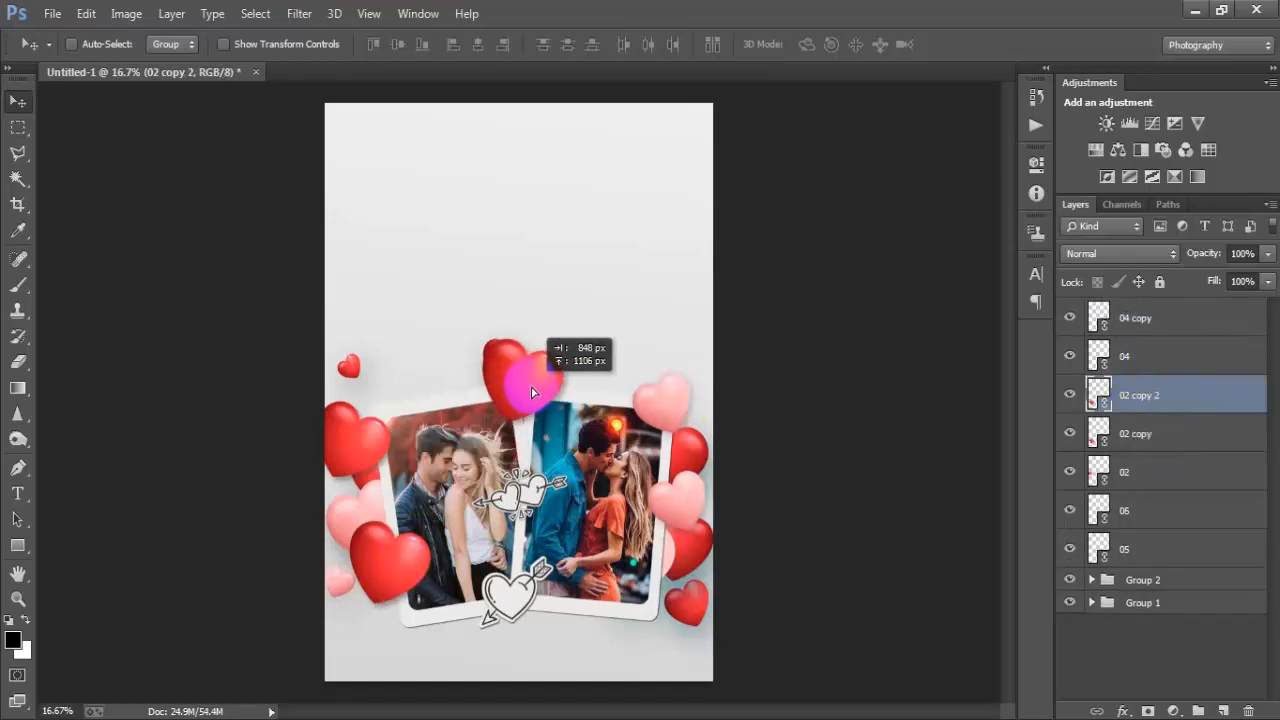
pyautogui.hotkey('ctrl', 't')
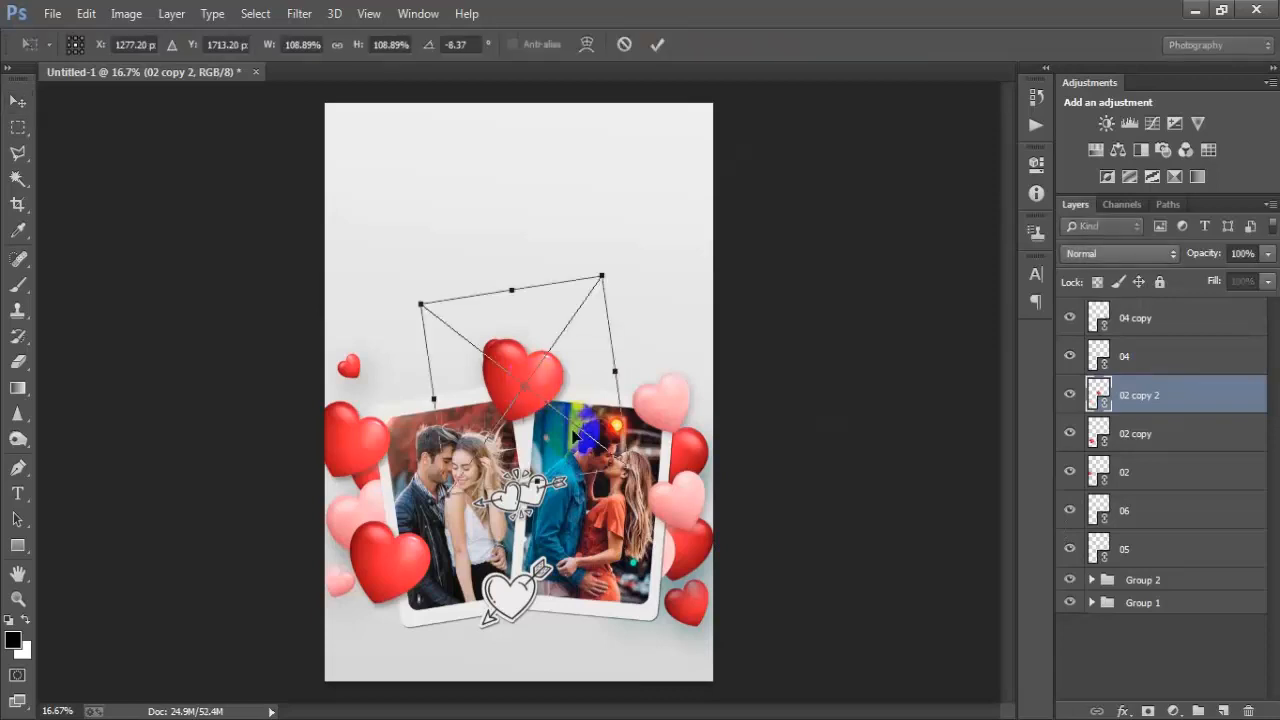
pyautogui.moveTo(629, 467); pyautogui.dragTo(600, 424)
pyautogui.moveTo(582, 377)
pyautogui.mouseDown()
pyautogui.moveTo(591, 357)
pyautogui.moveTo(588, 378)
pyautogui.mouseUp()
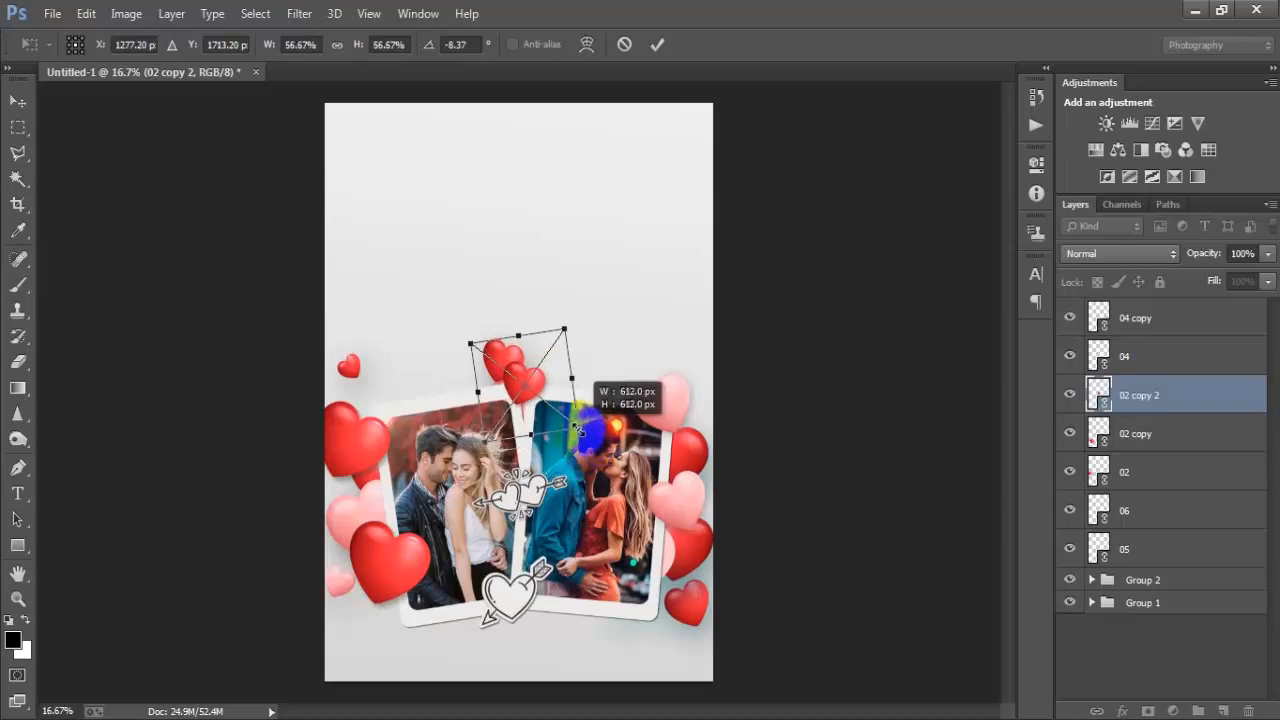
pyautogui.click(656, 44)
pyautogui.moveTo(557, 352); pyautogui.dragTo(563, 406)
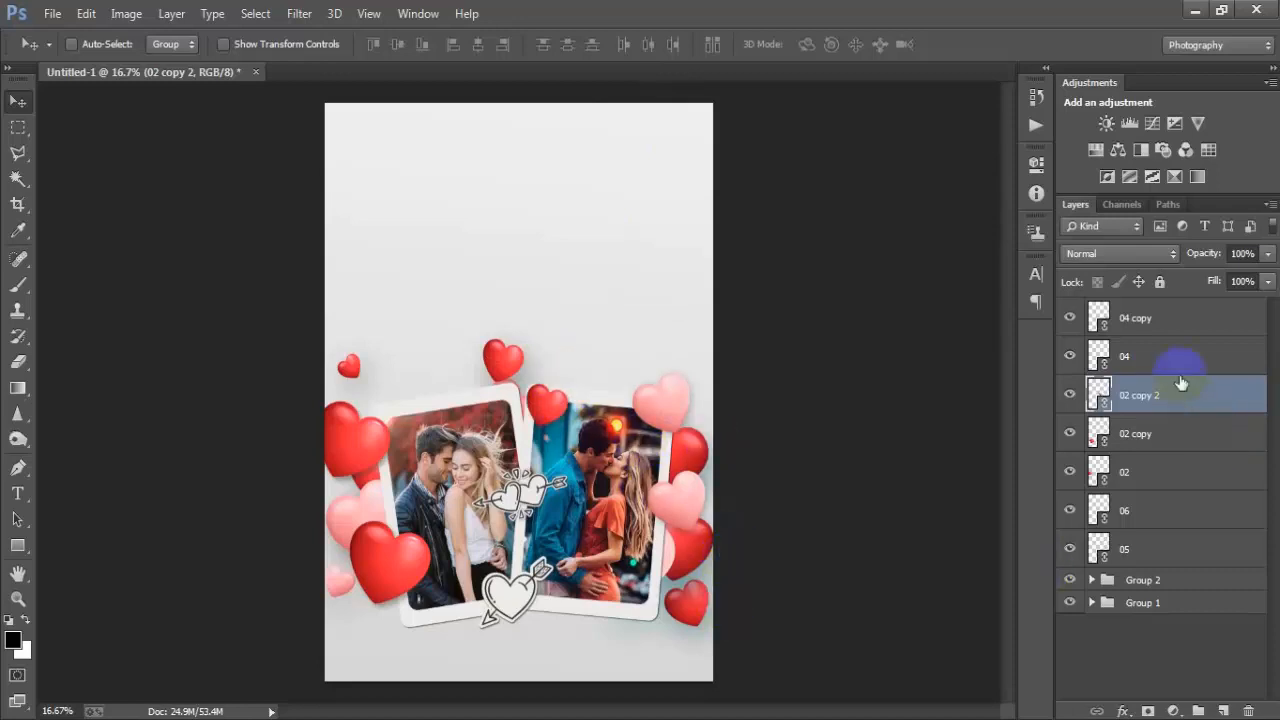
# - Group all the heart and arrow-heart layers into a new group
pyautogui.click(1168, 322)
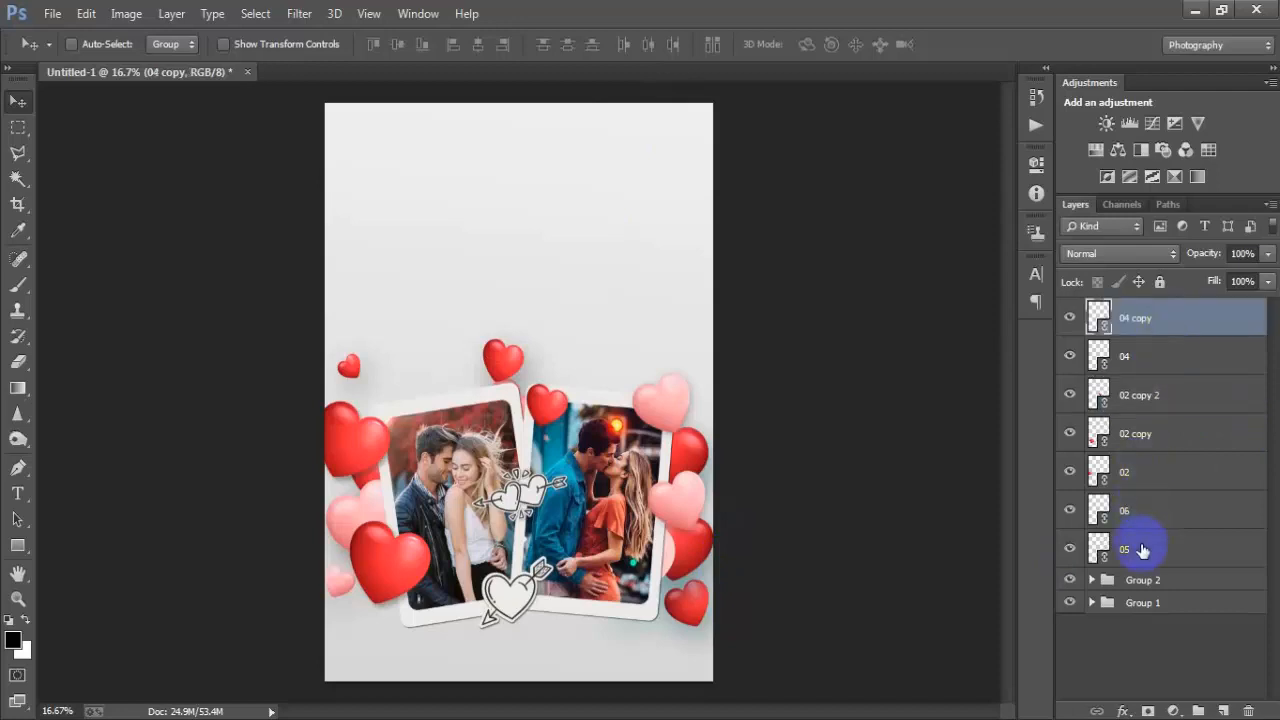
pyautogui.keyDown('shift'); pyautogui.click(1142, 549); pyautogui.keyUp('shift')
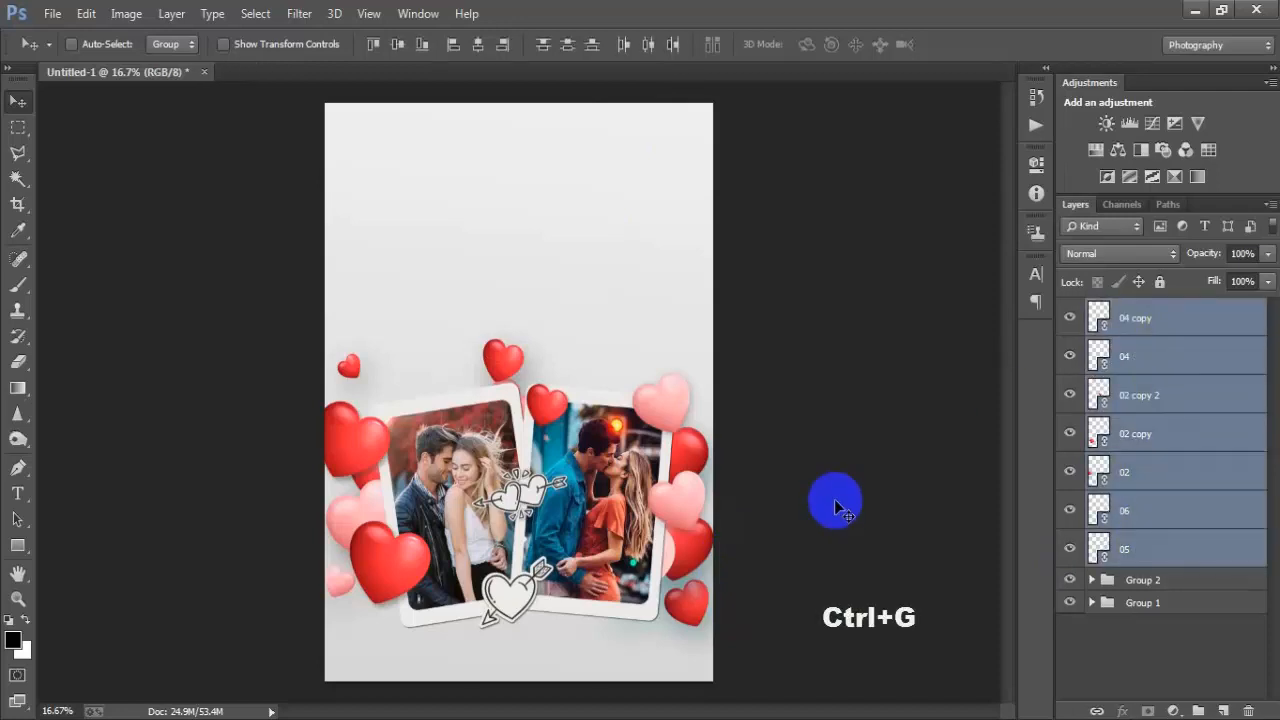
pyautogui.hotkey('ctrl', 'g')
pyautogui.keyDown('shift'); pyautogui.click(1195, 333); pyautogui.keyUp('shift')
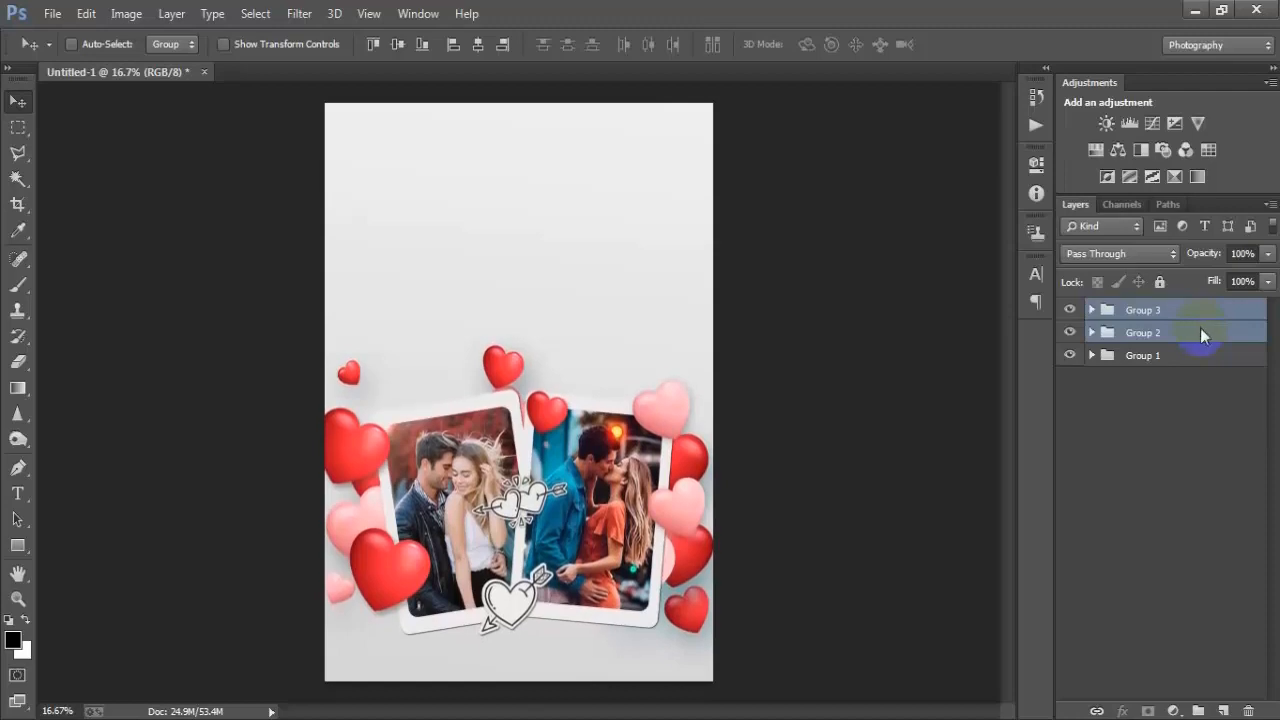
pyautogui.click(1187, 311)
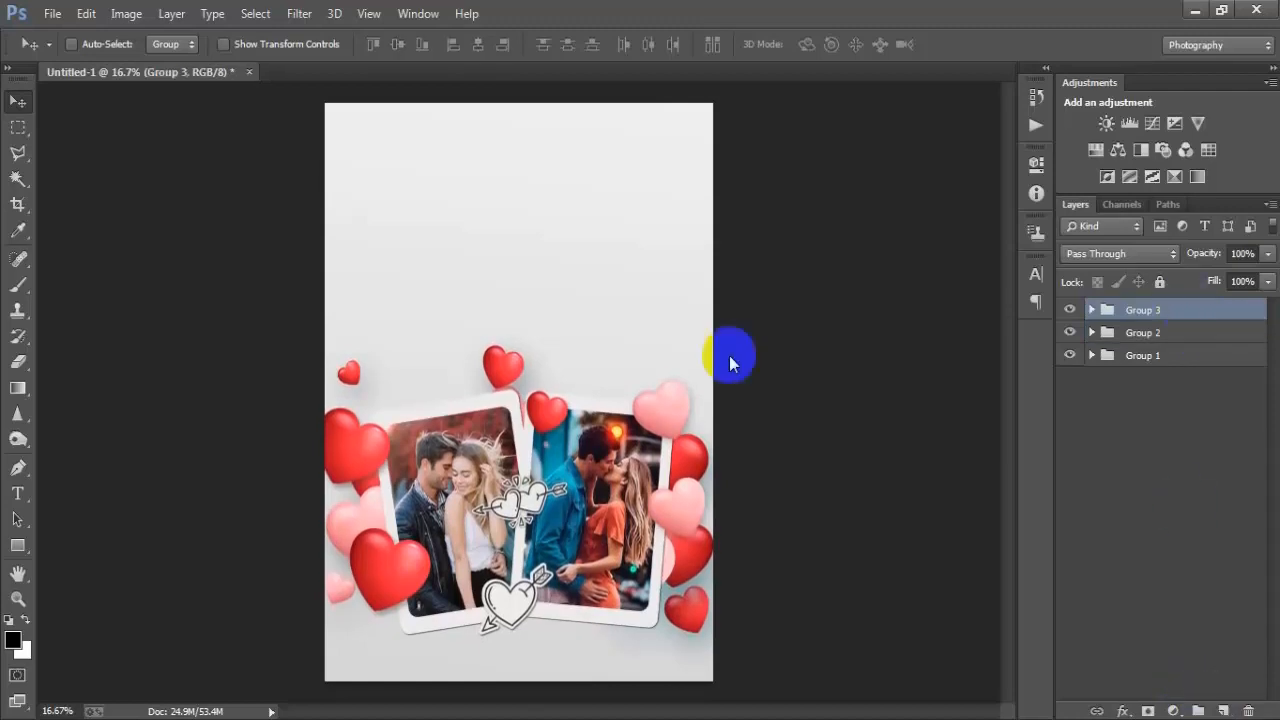
# - Place the linked text image 07, scale it to about 240%, and position it along the bottom of the canvas
pyautogui.click(50, 13)
pyautogui.click(100, 316)
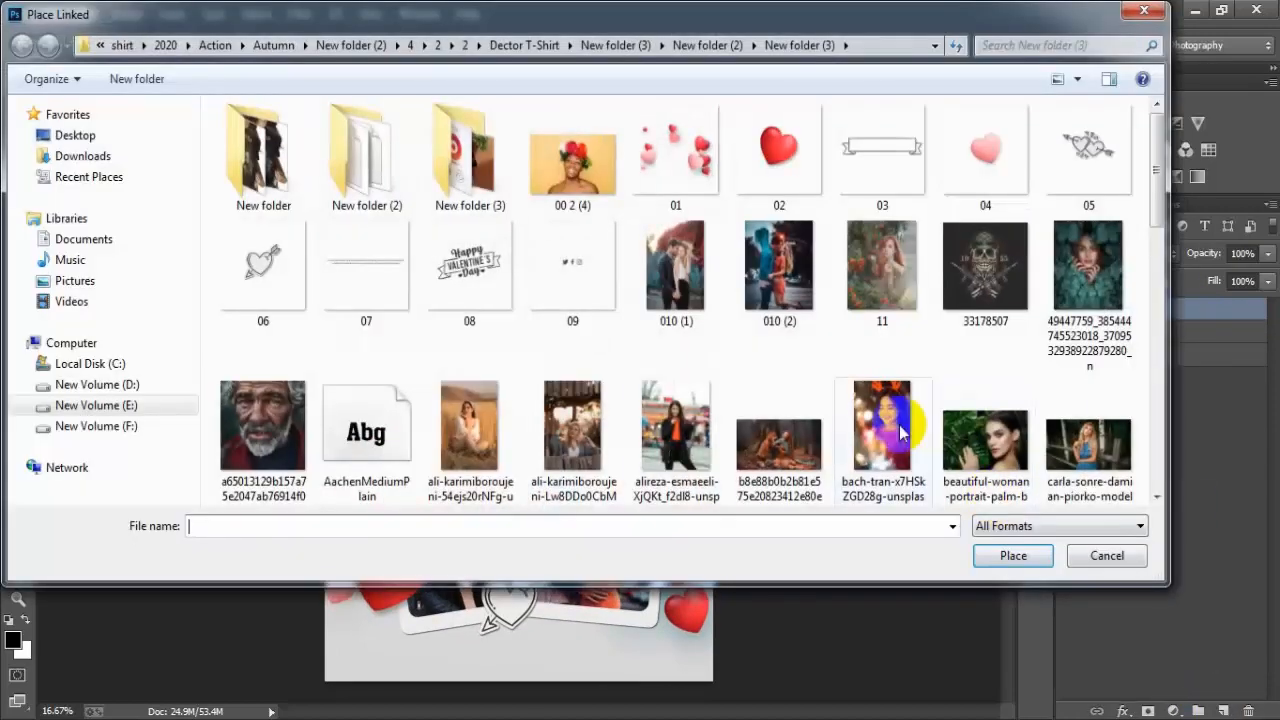
pyautogui.click(366, 268)
pyautogui.click(1008, 555)
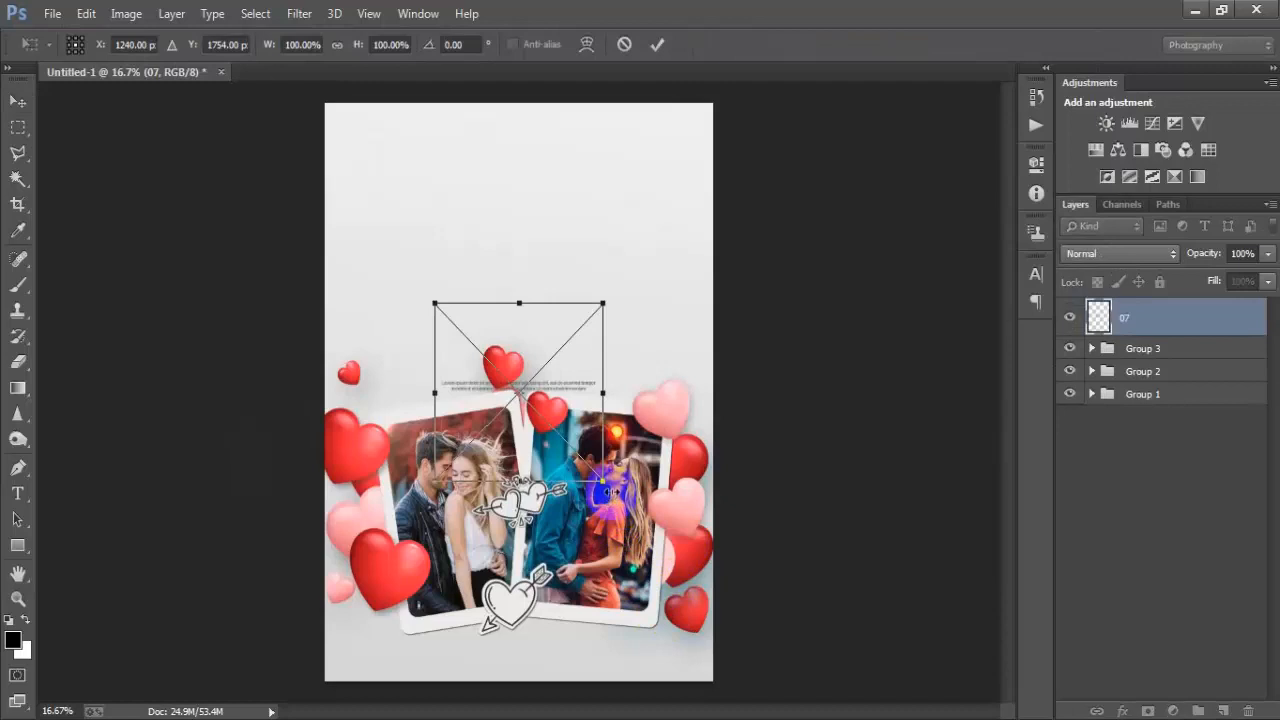
pyautogui.moveTo(606, 486); pyautogui.dragTo(749, 569)
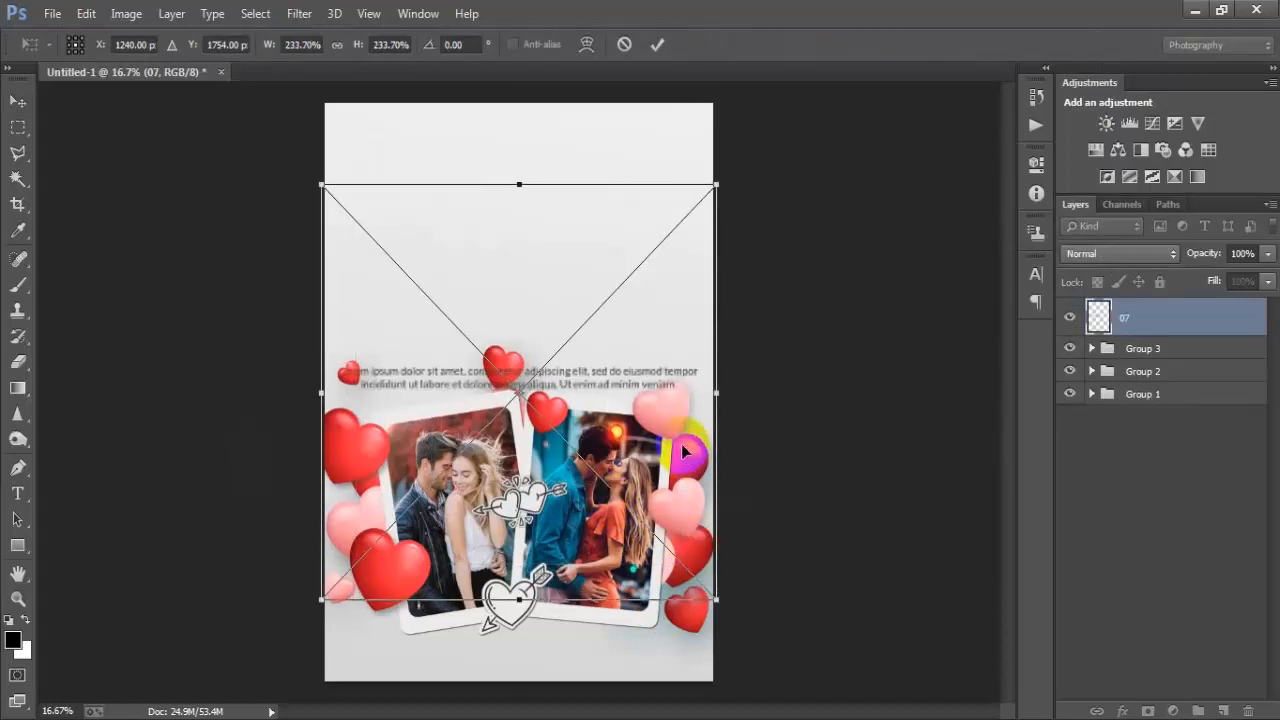
pyautogui.moveTo(686, 451); pyautogui.dragTo(688, 705)
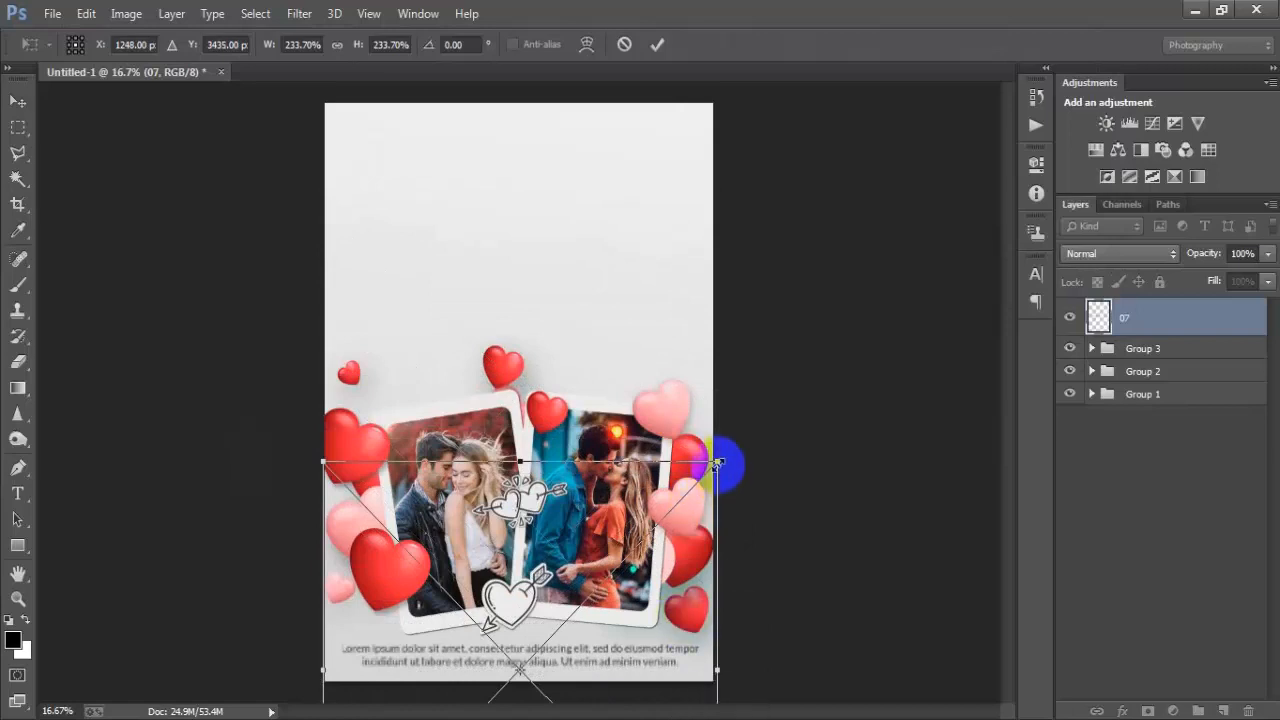
pyautogui.moveTo(717, 462); pyautogui.dragTo(722, 456)
pyautogui.click(656, 44)
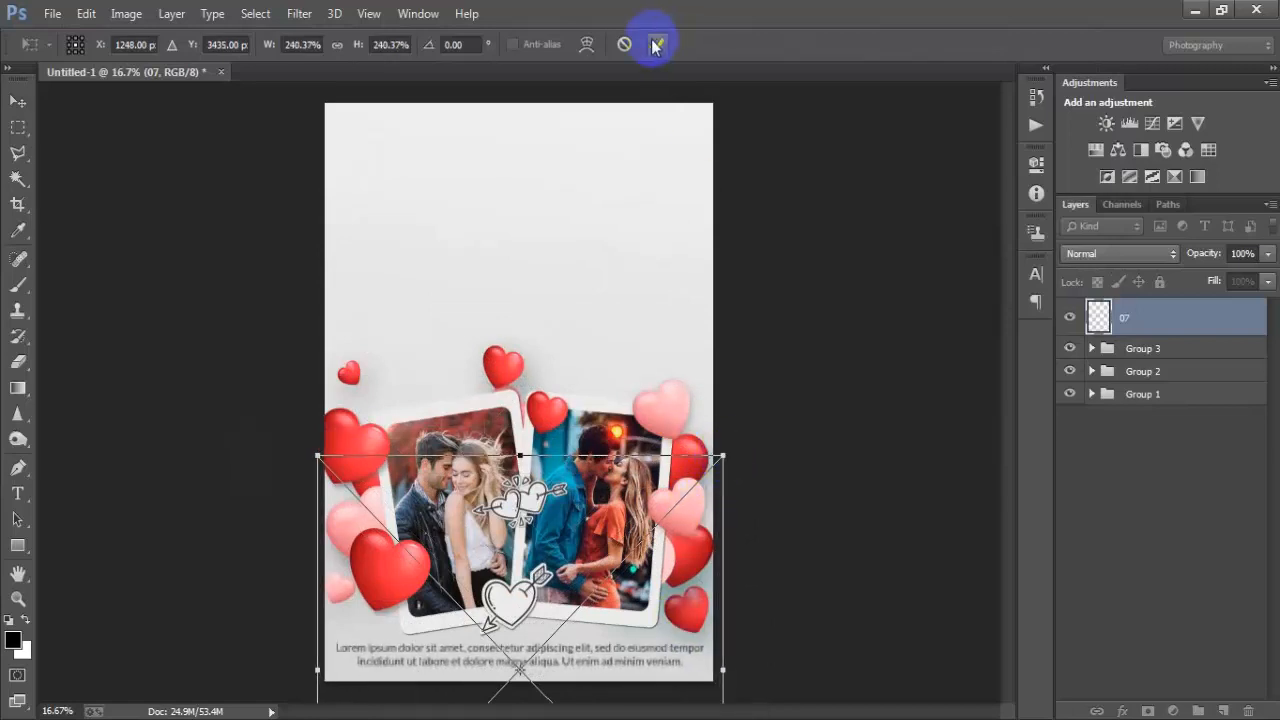
# - Align the text image 07 horizontally centred with the background layer
pyautogui.keyDown('ctrl'); pyautogui.click(1092, 394); pyautogui.keyUp('ctrl')
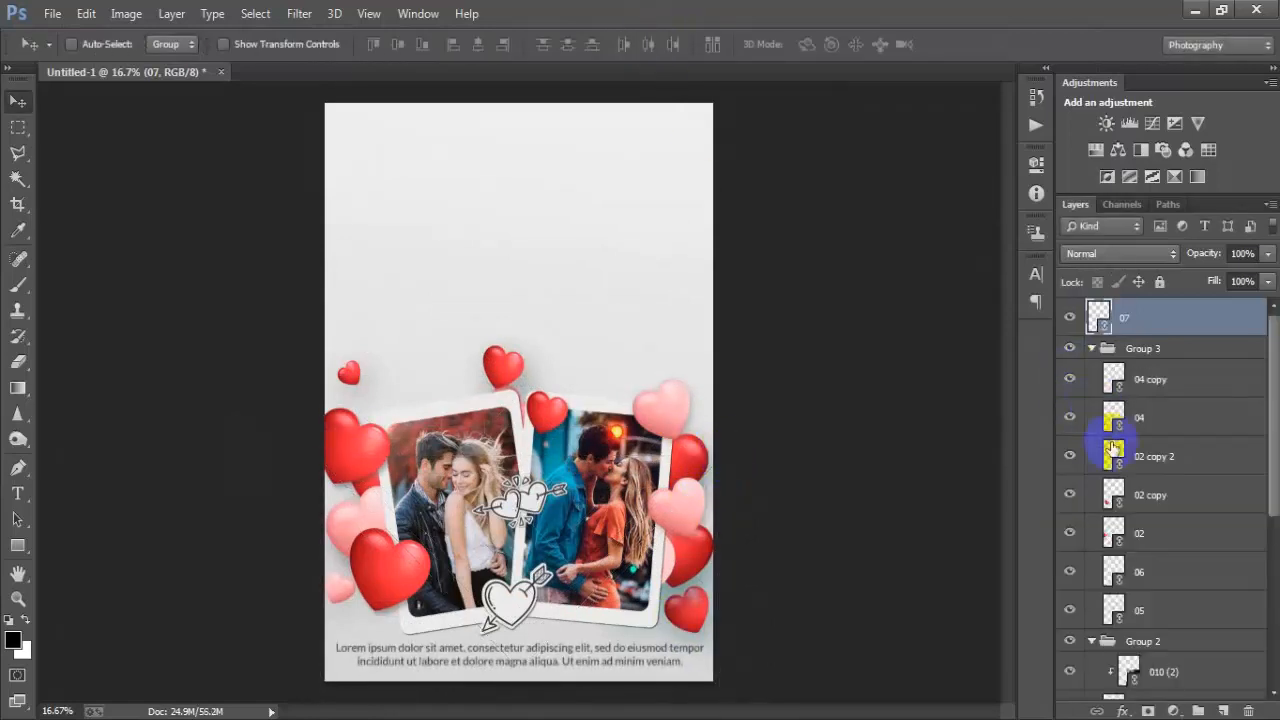
pyautogui.scroll(-5, 1170, 670)
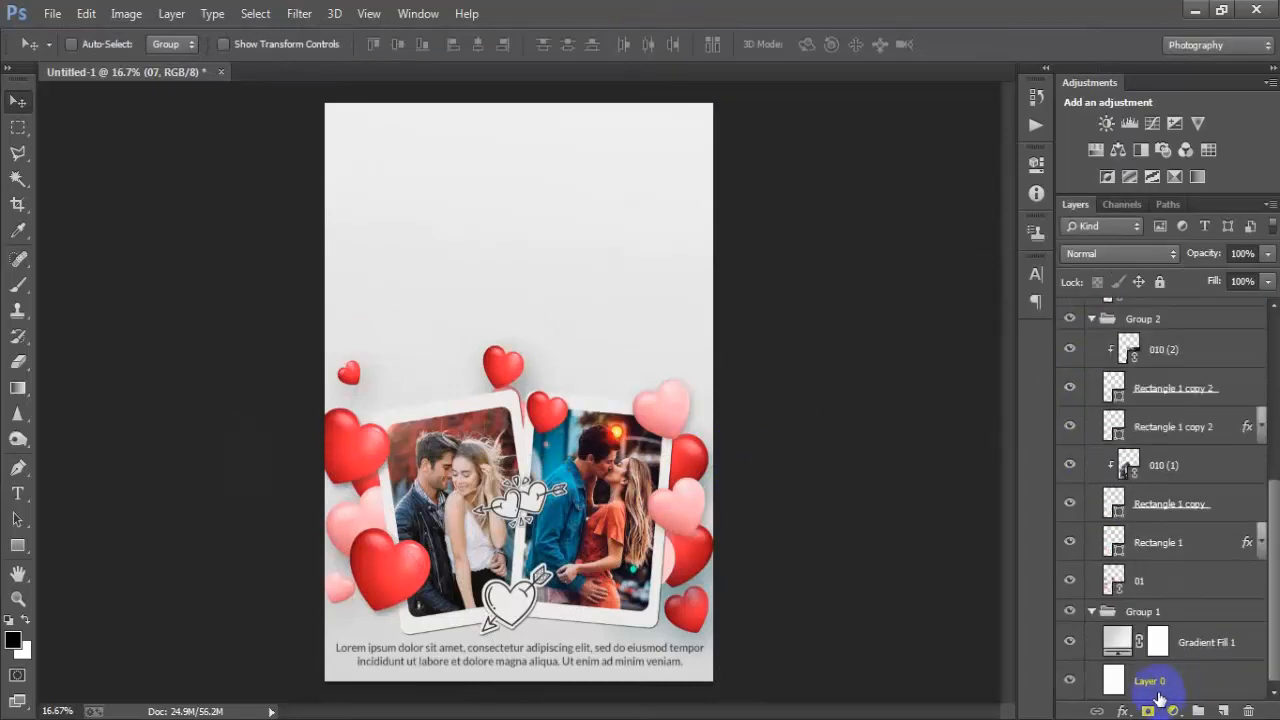
pyautogui.click(1157, 690)
pyautogui.click(478, 46)
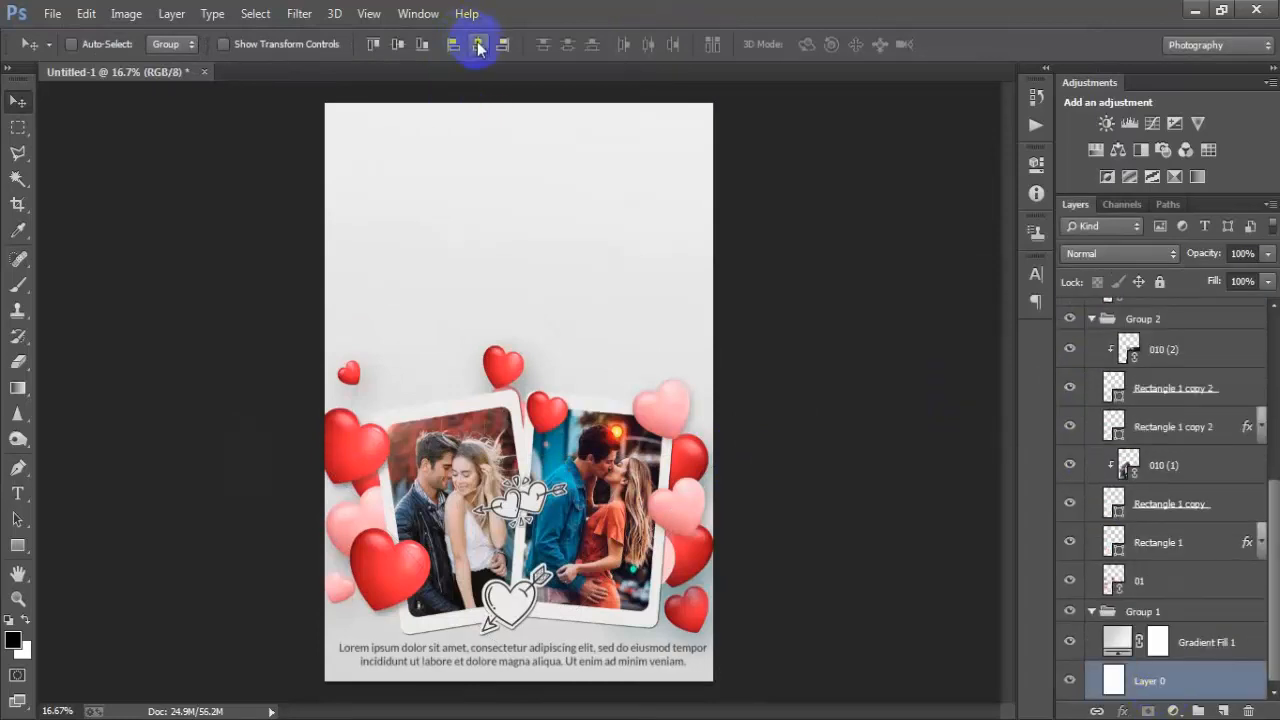
pyautogui.click(1092, 611)
pyautogui.scroll(4, 1131, 600)
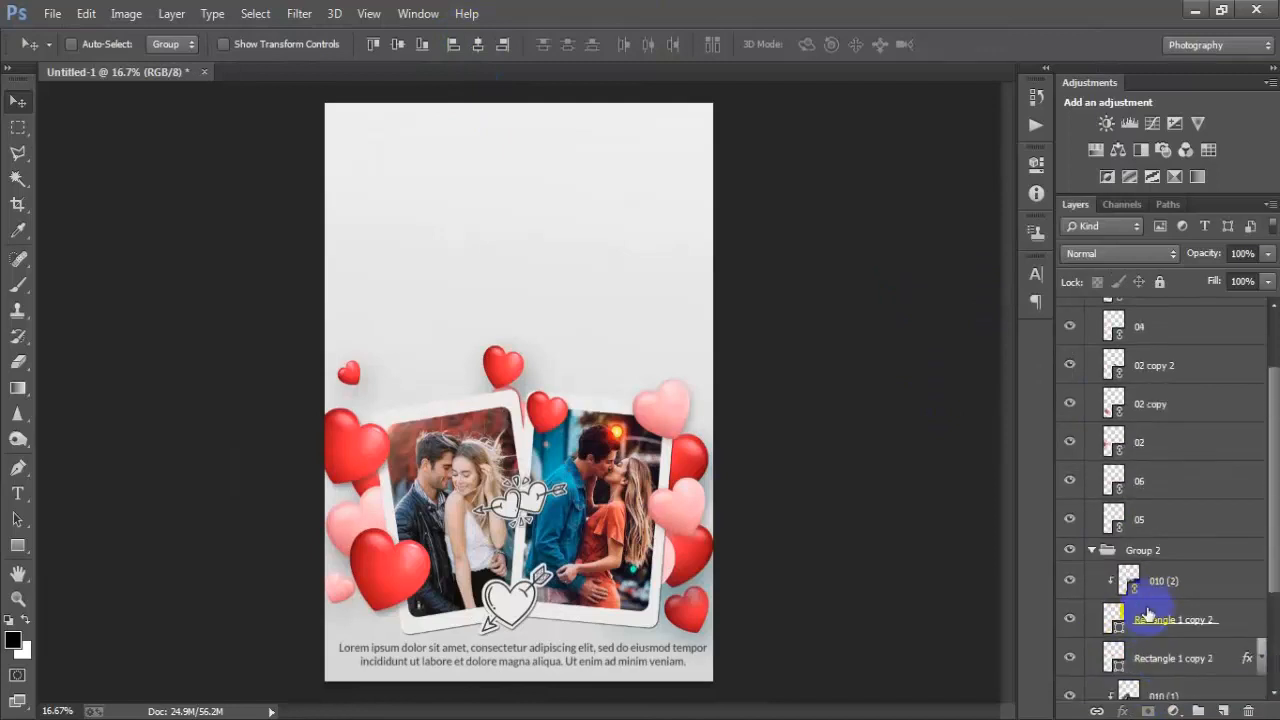
pyautogui.click(1092, 559)
pyautogui.click(1092, 348)
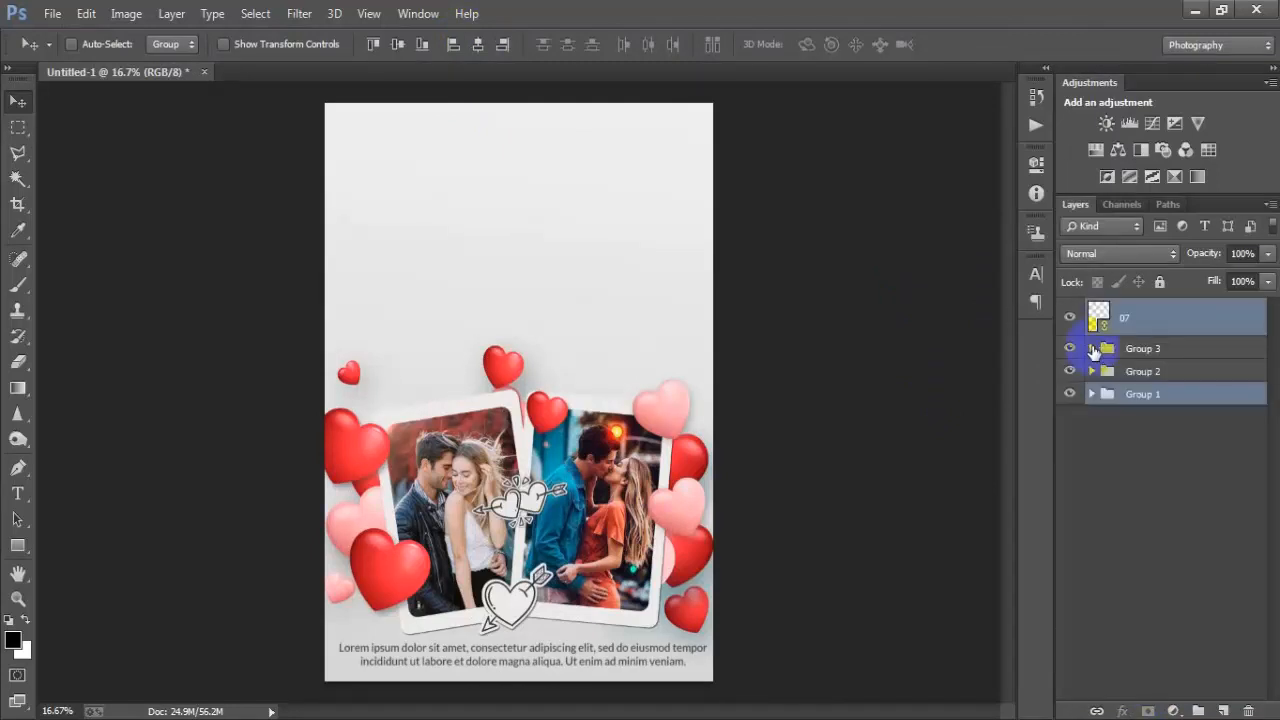
# - Nudge the text image 07 slightly downward
pyautogui.click(1147, 327)
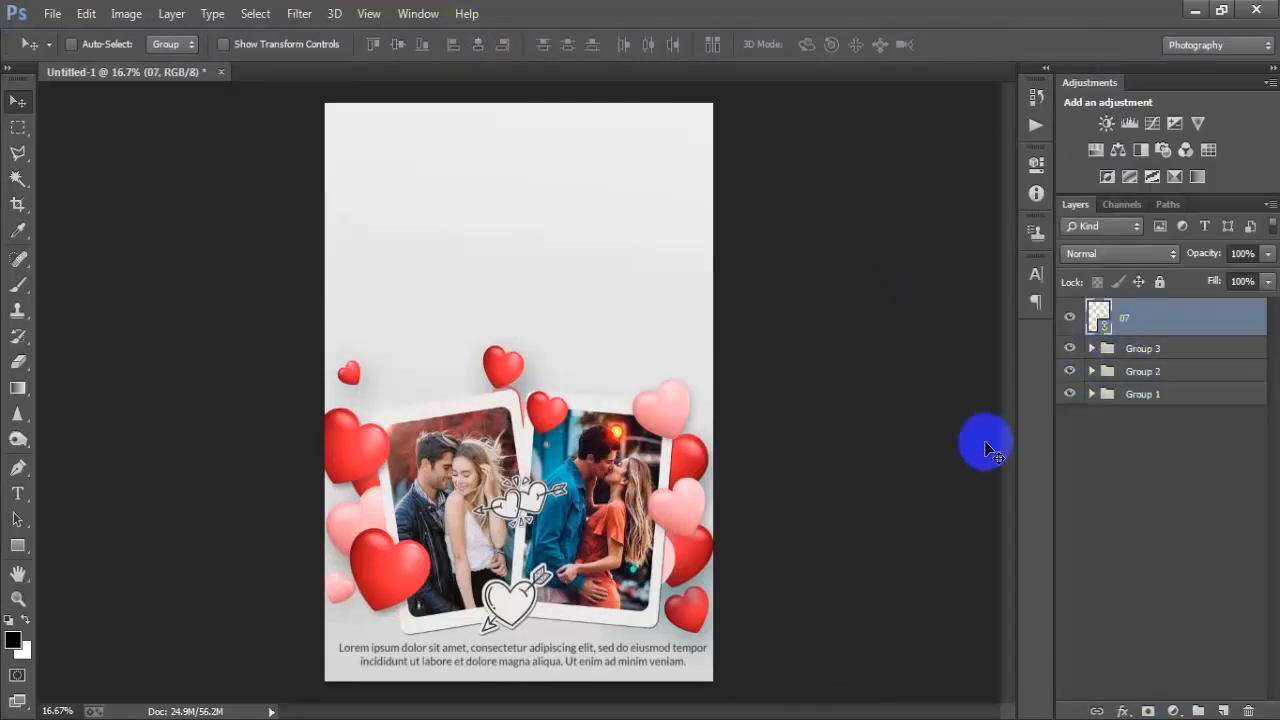
pyautogui.hotkey('shift', 'Down')
pyautogui.hotkey('shift', 'Down')
pyautogui.hotkey('shift', 'Down')
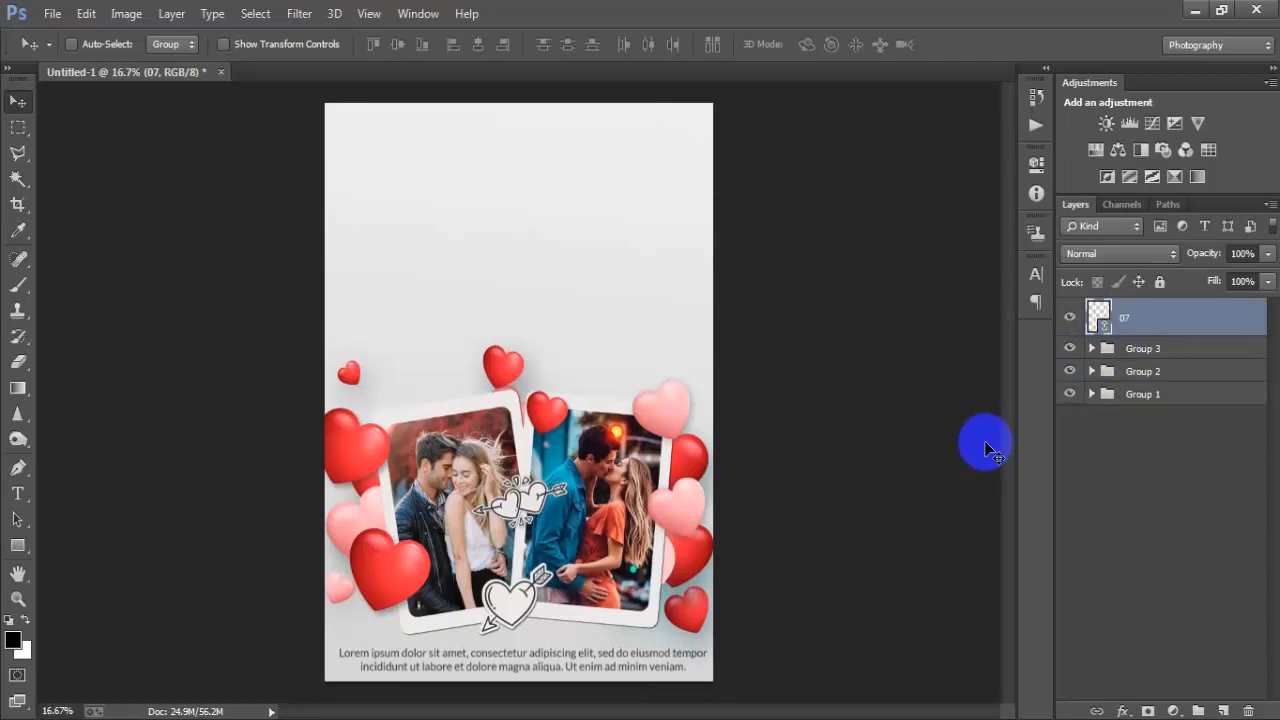
# - Add a text layer reading Valentine's above the photos and scale it up to about 653%
pyautogui.click(1222, 710)
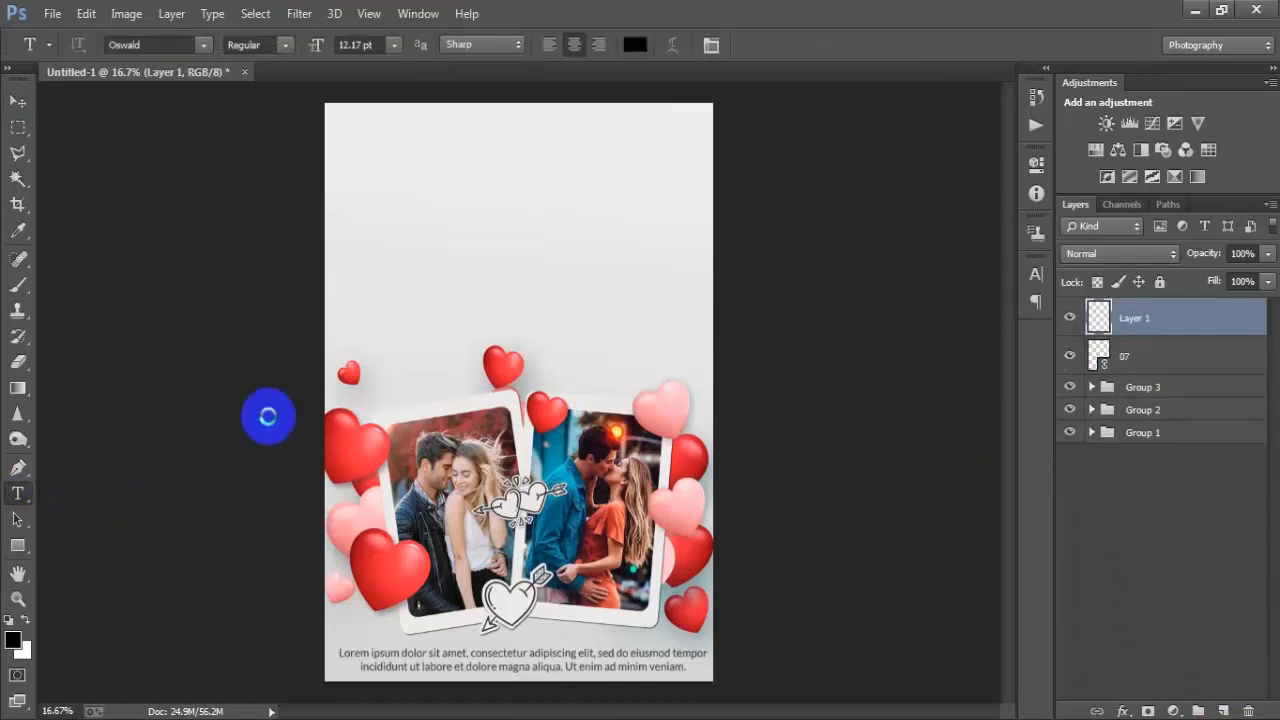
pyautogui.click(555, 281)
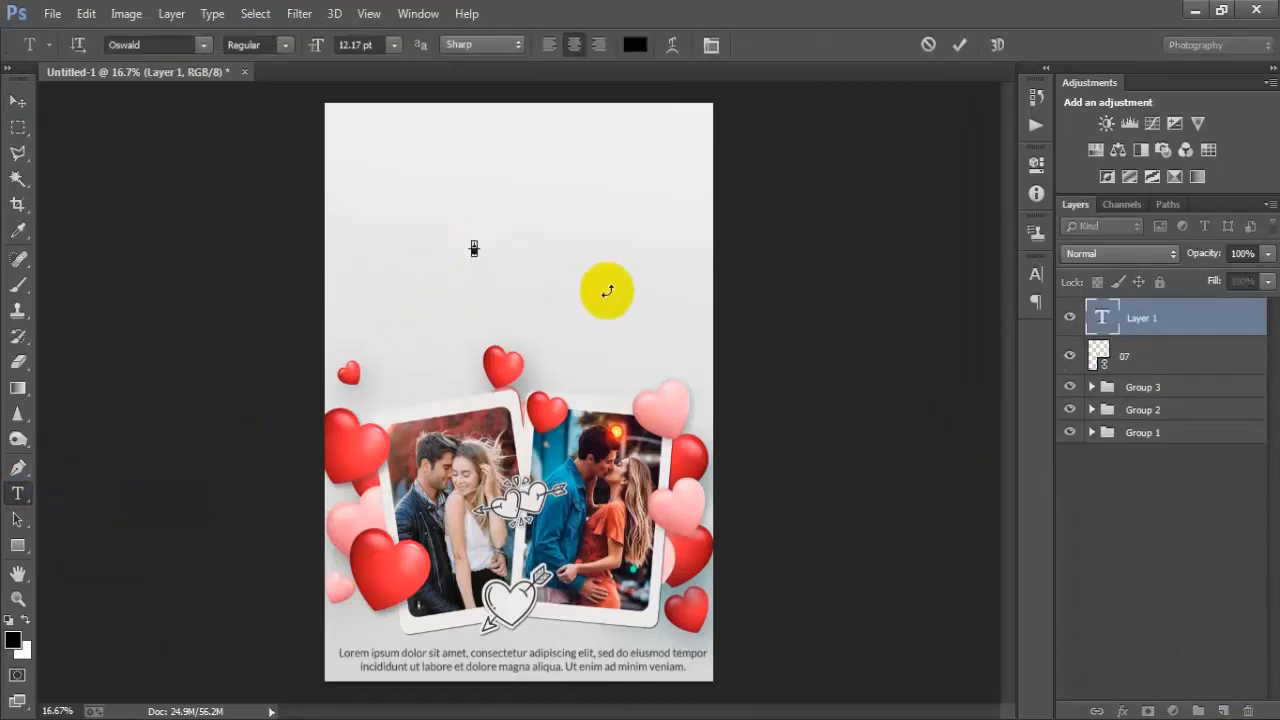
pyautogui.click(25, 115)
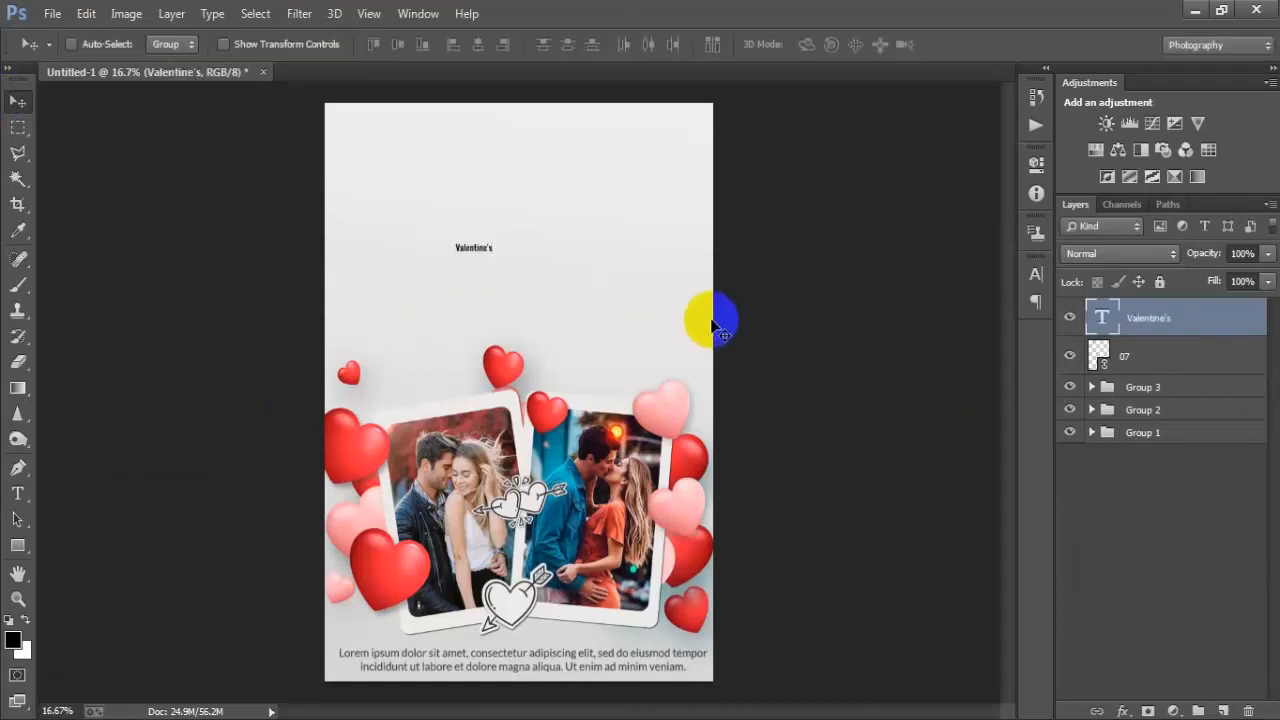
pyautogui.hotkey('ctrl', 't')
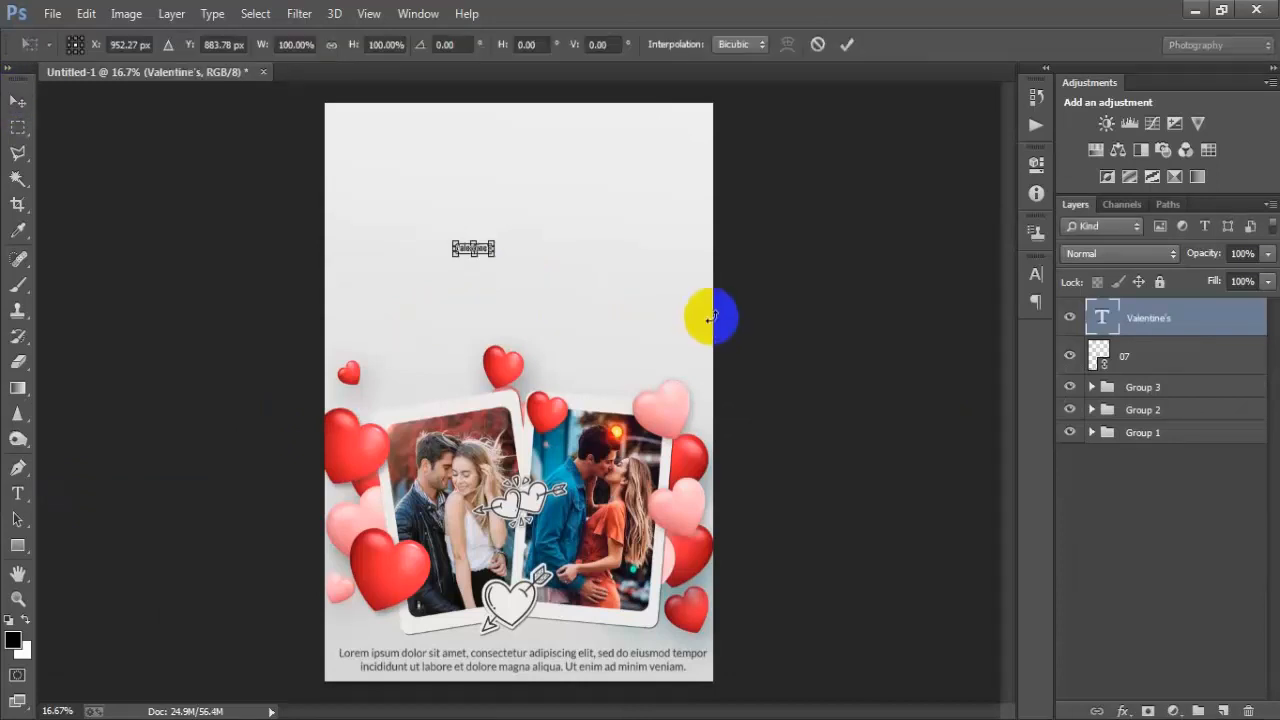
pyautogui.moveTo(494, 253); pyautogui.dragTo(575, 273)
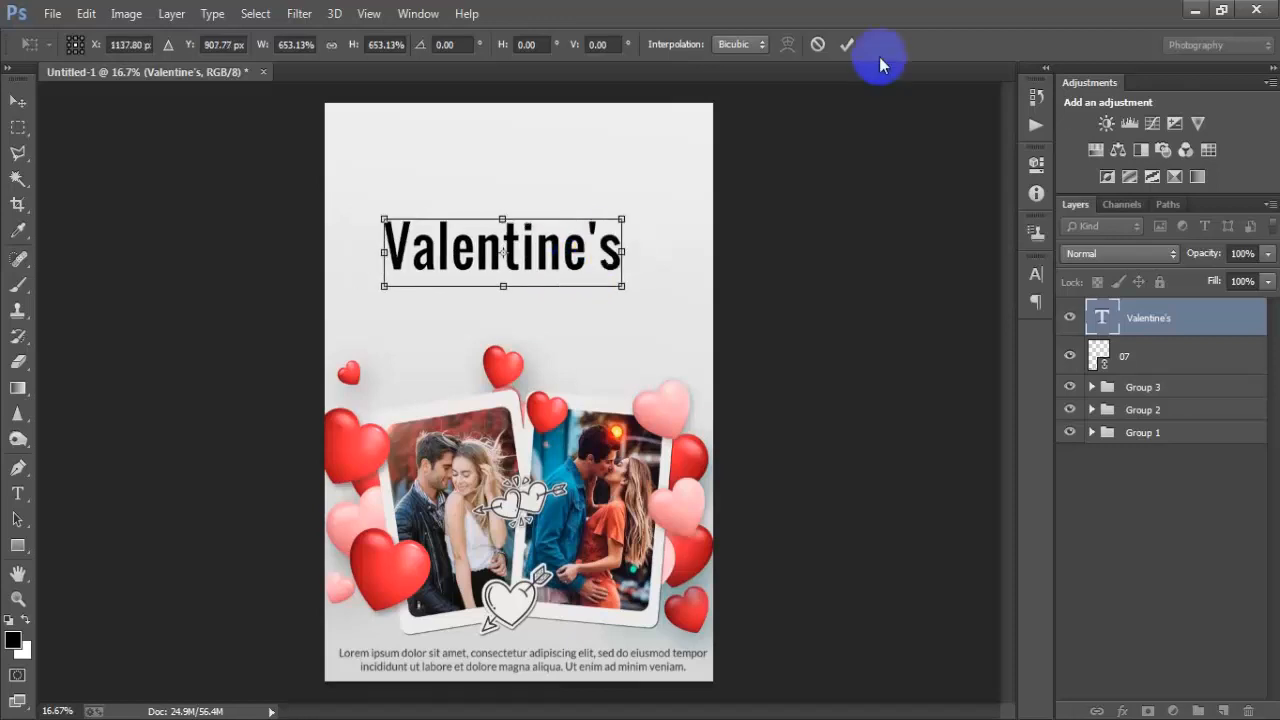
pyautogui.click(846, 44)
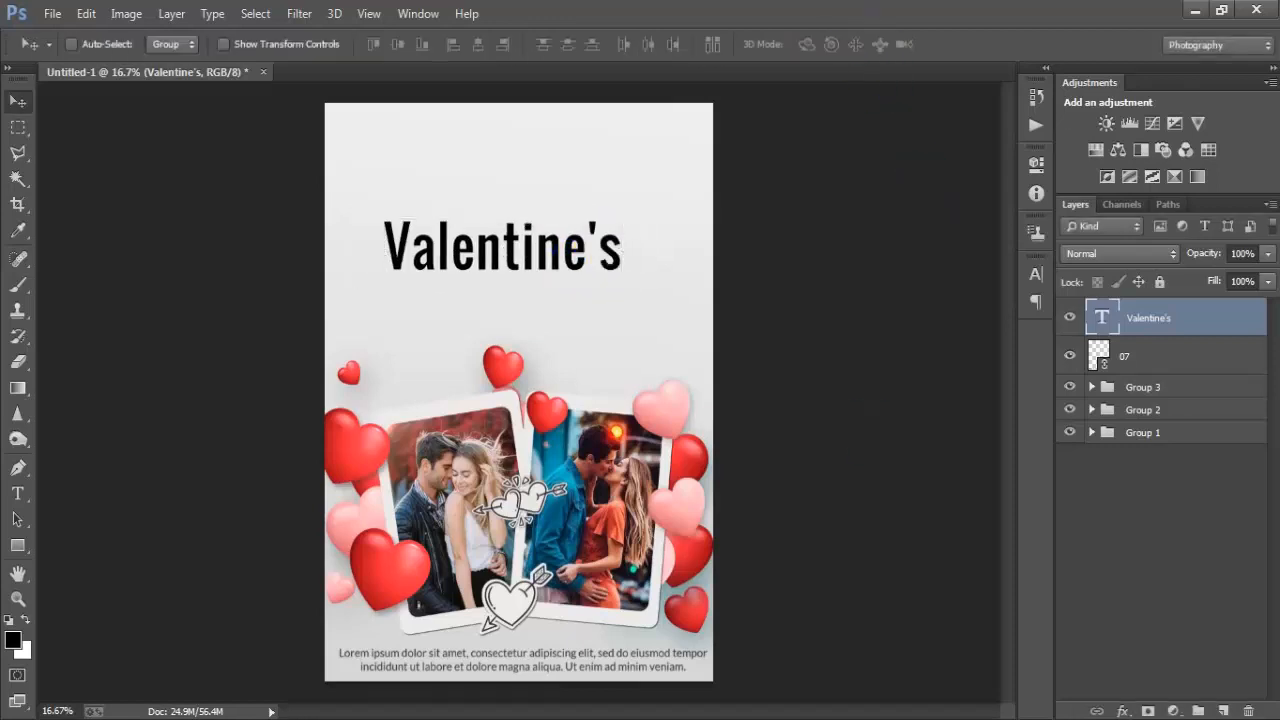
# - Change the title's font to Angeline Vintage
pyautogui.click(1036, 274)
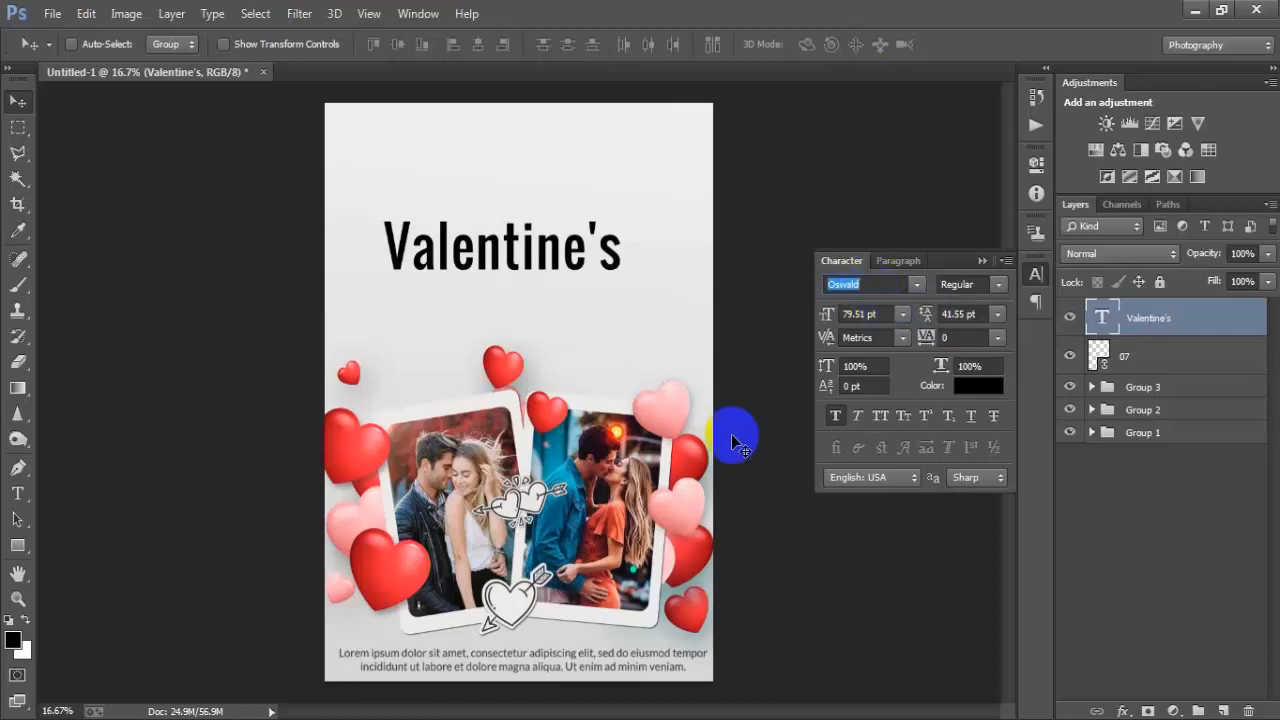
pyautogui.write('Angeline Vintage')
pyautogui.press('Return')
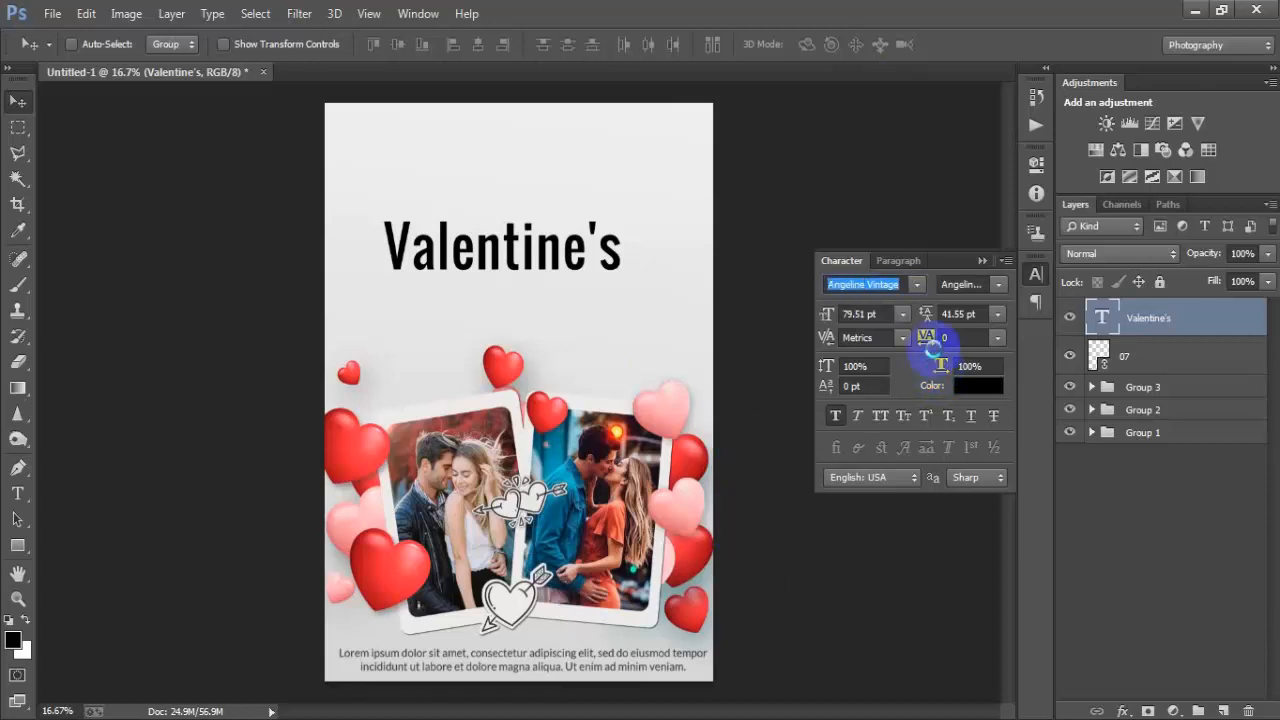
pyautogui.click(972, 261)
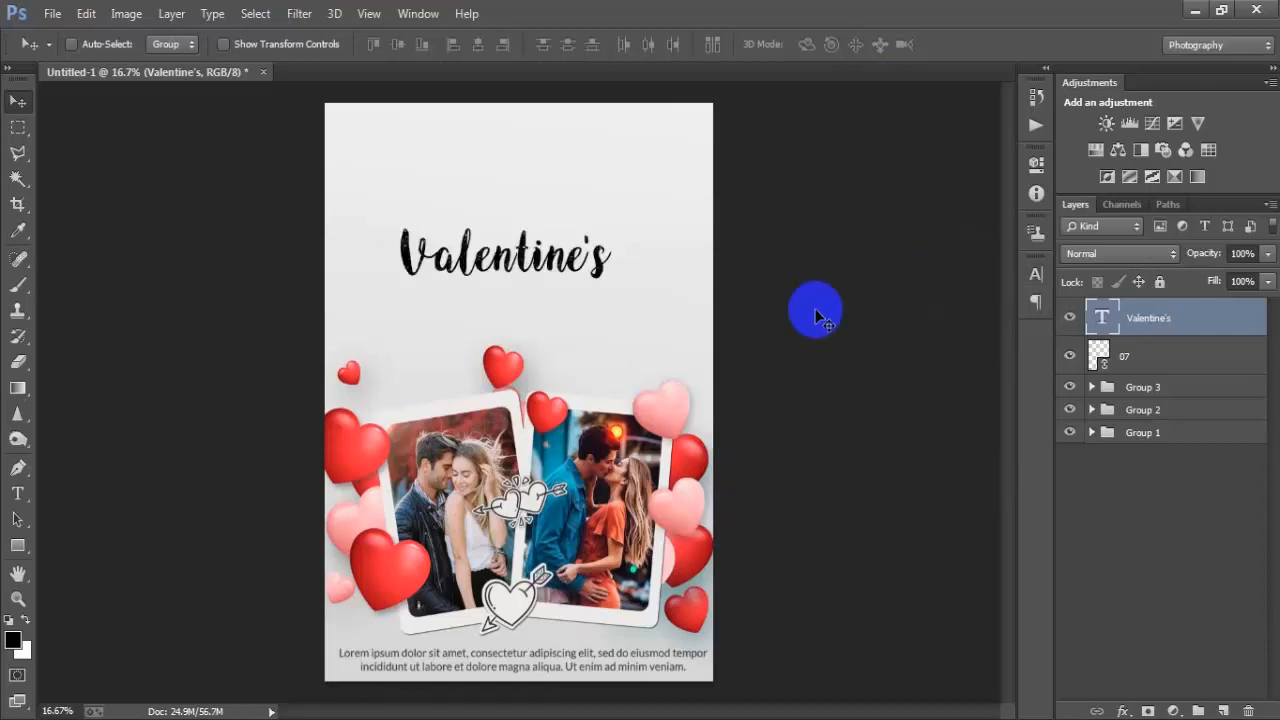
# - Scale the Valentine's title up to about 116%
pyautogui.hotkey('ctrl', 't')
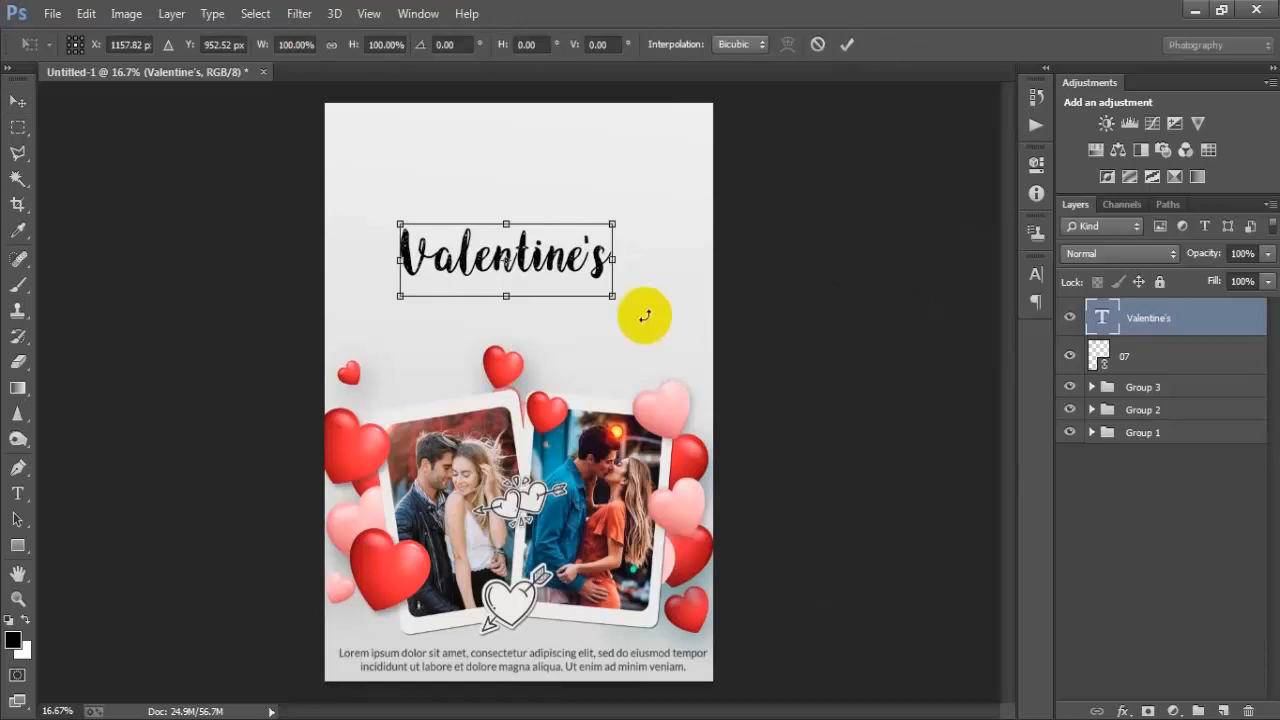
pyautogui.moveTo(612, 296); pyautogui.dragTo(636, 307)
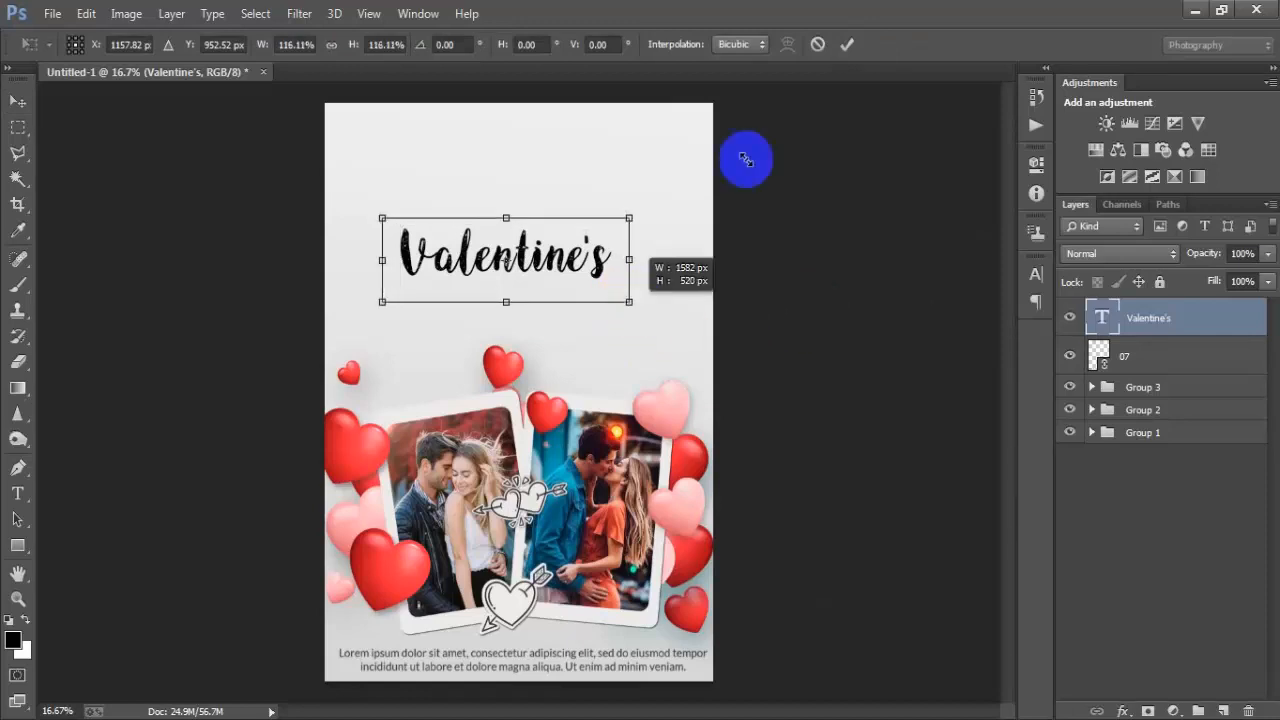
pyautogui.click(847, 45)
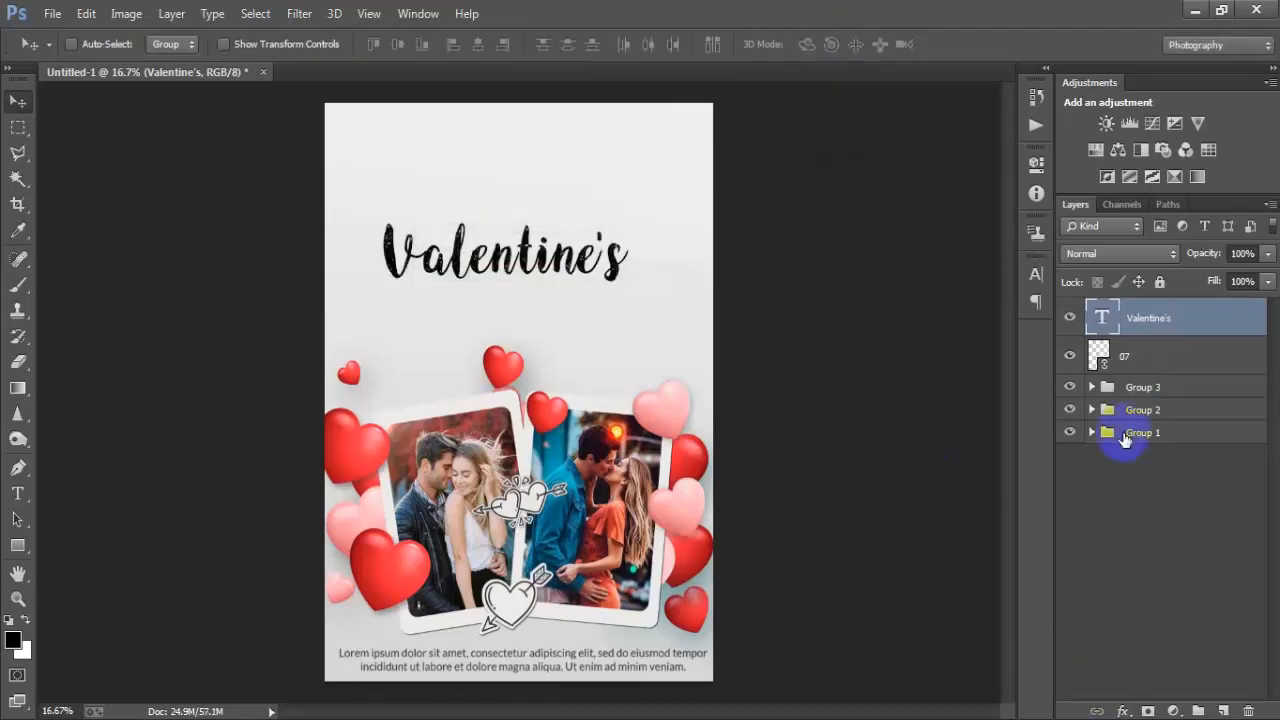
# - Align the Valentine's title horizontally centred with the background layer
pyautogui.click(1092, 433)
pyautogui.click(1130, 504)
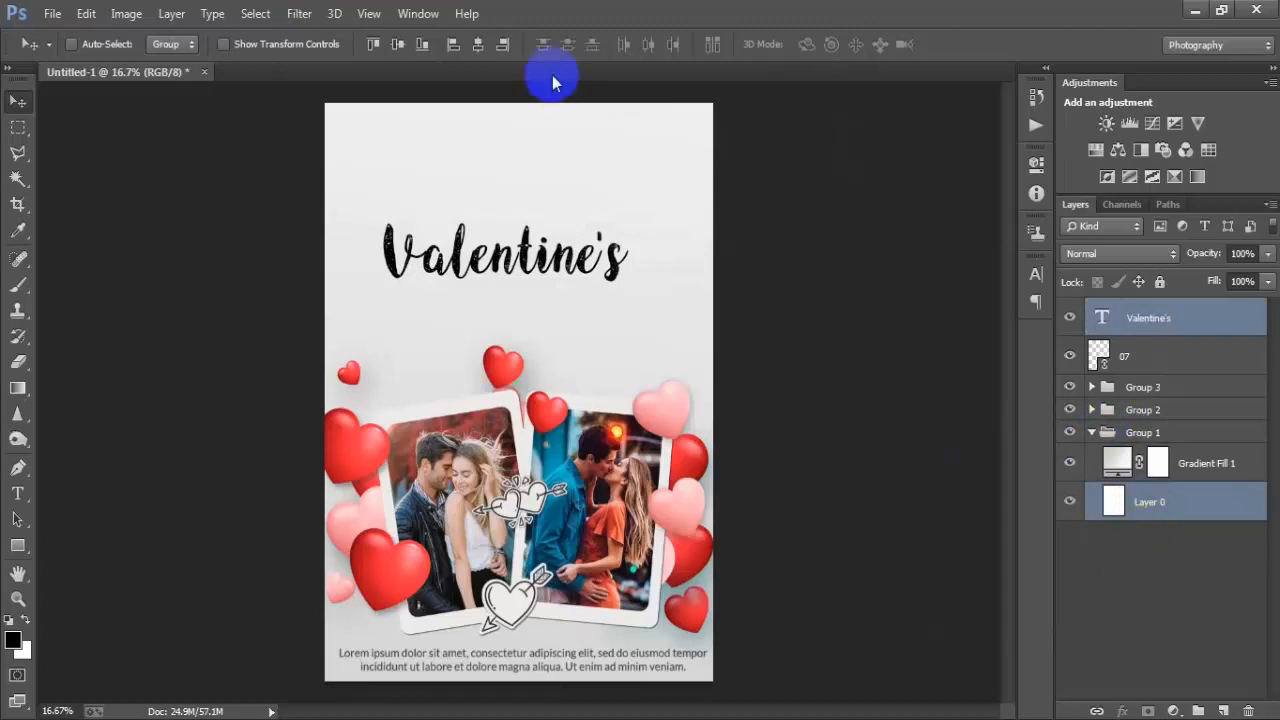
pyautogui.click(479, 47)
pyautogui.click(1102, 320)
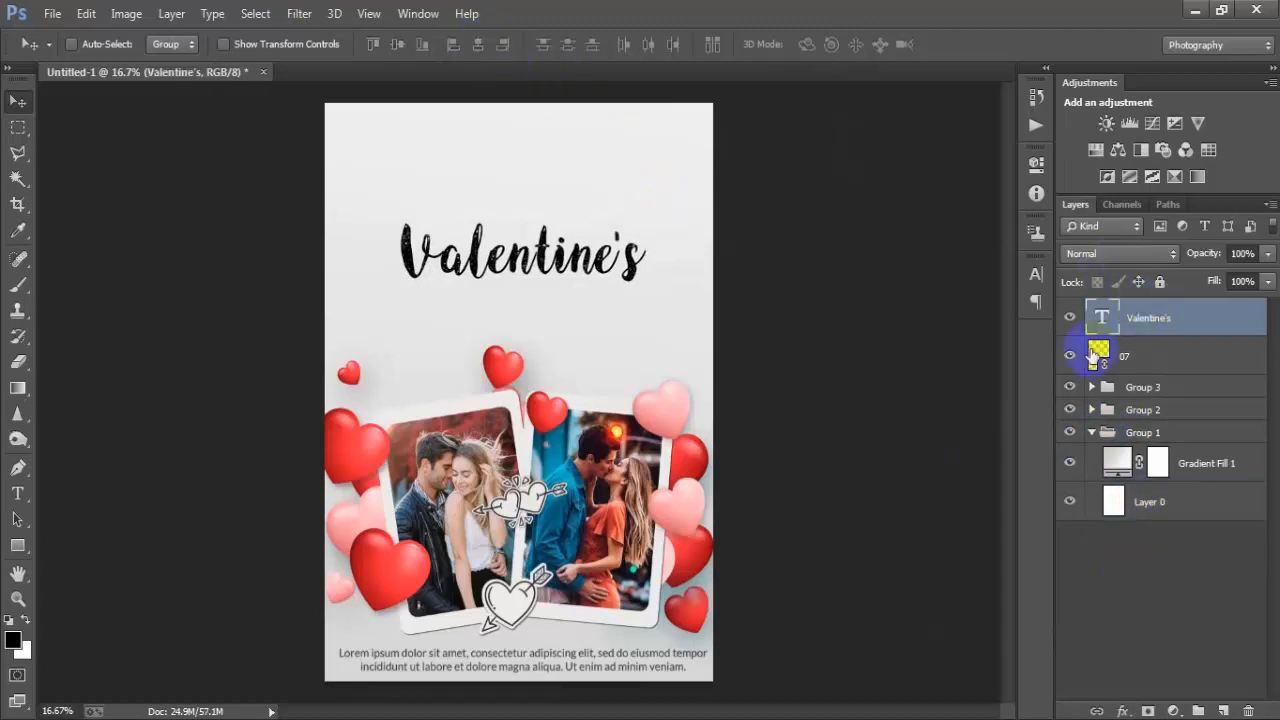
# - Place the ribbon banner image 03 below the Valentine's title, scale it to about 140%, and nudge it into position
pyautogui.click(52, 15)
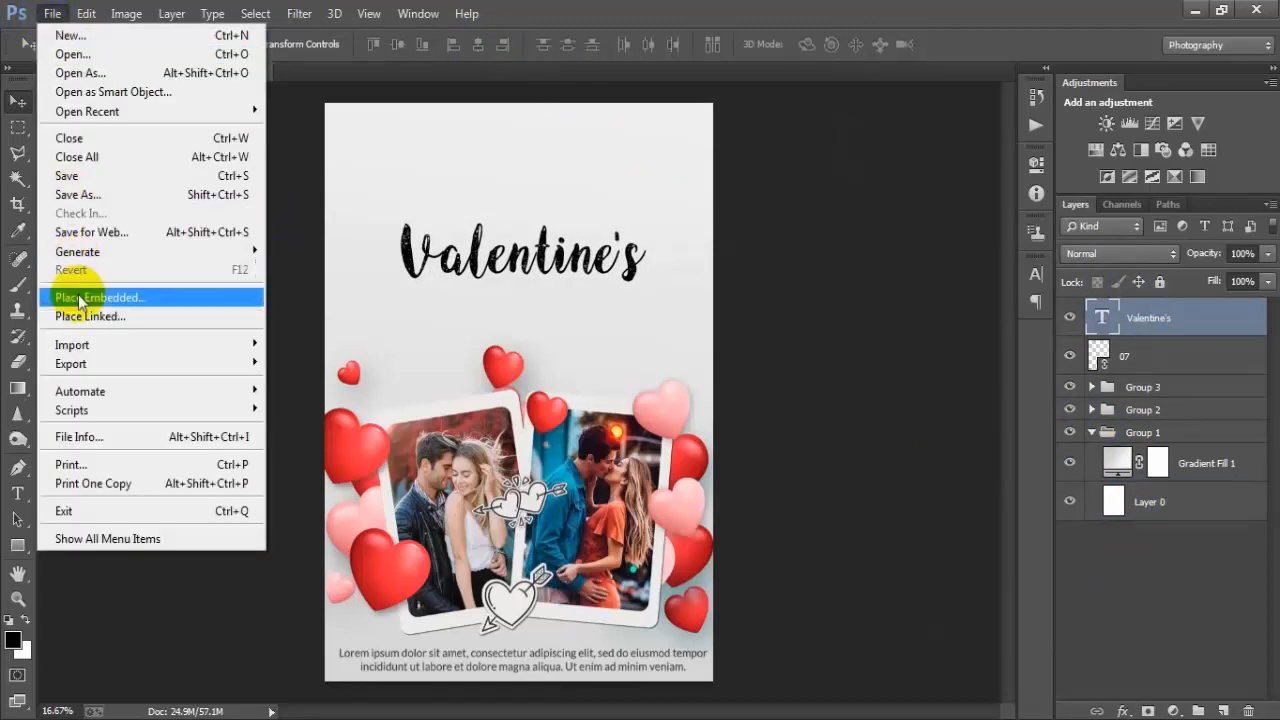
pyautogui.click(81, 311)
pyautogui.click(859, 178)
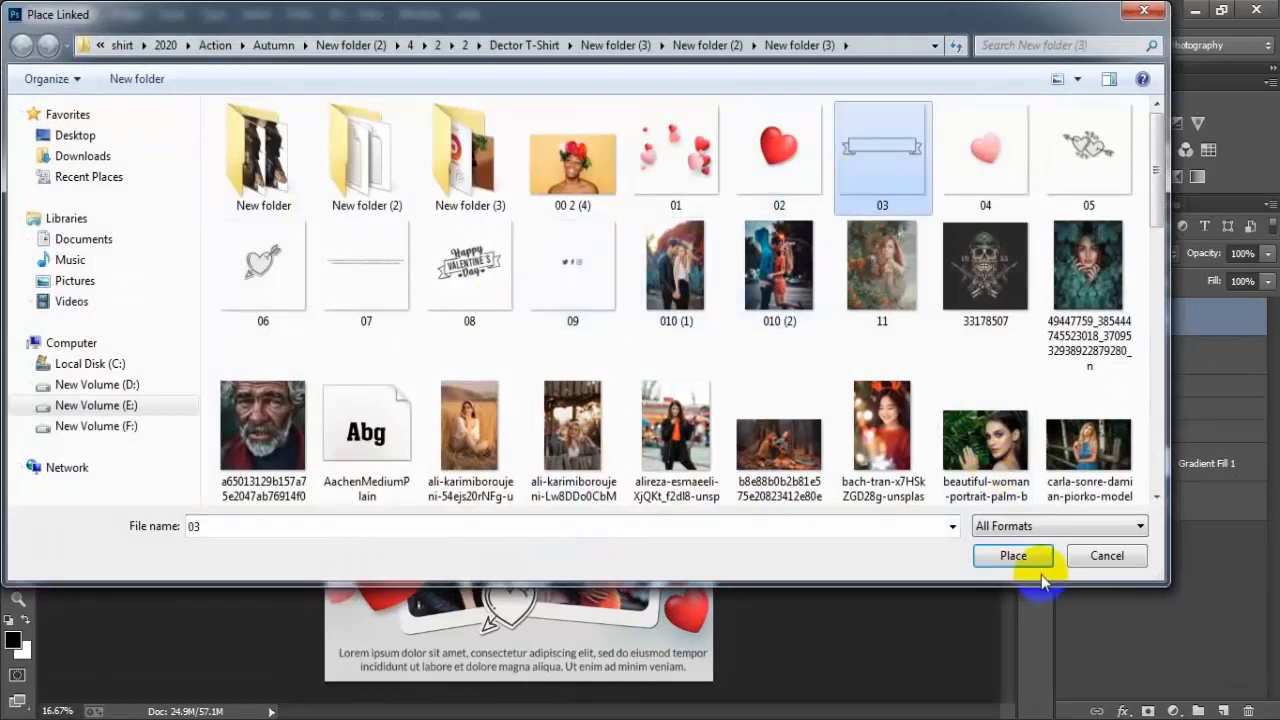
pyautogui.click(1015, 555)
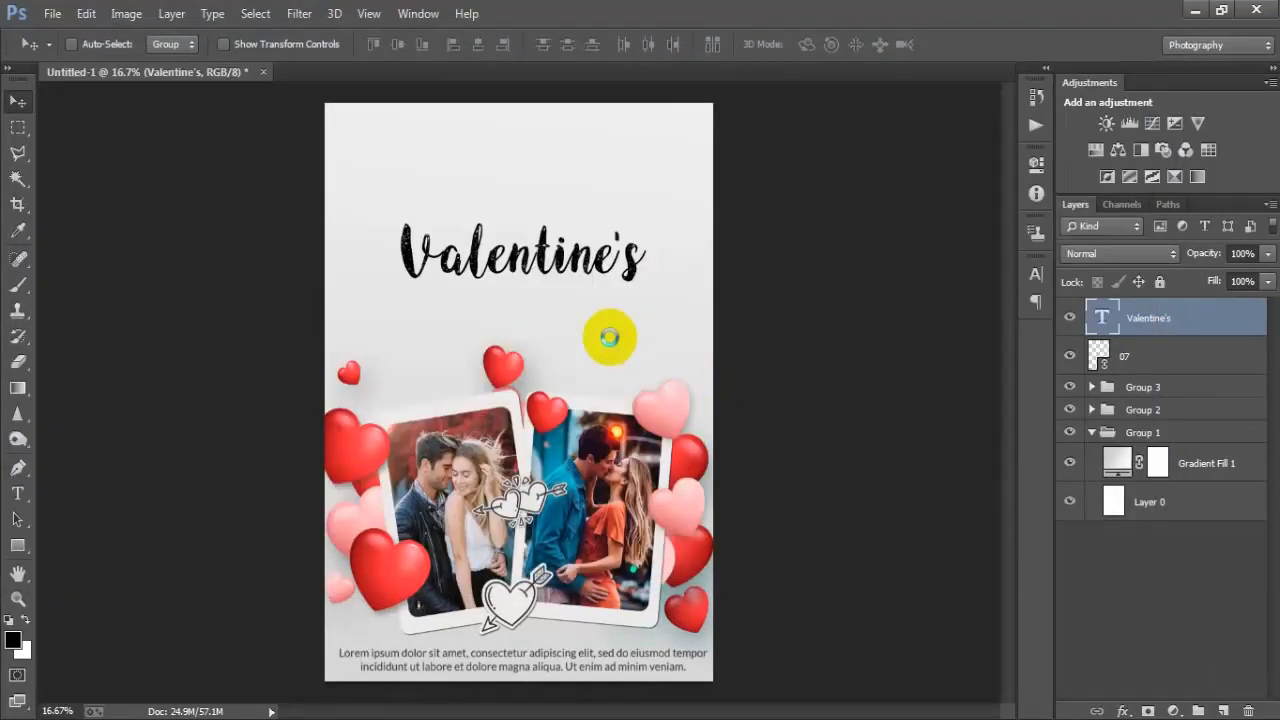
pyautogui.moveTo(571, 390); pyautogui.dragTo(568, 324)
pyautogui.moveTo(604, 405); pyautogui.dragTo(645, 432)
pyautogui.click(657, 44)
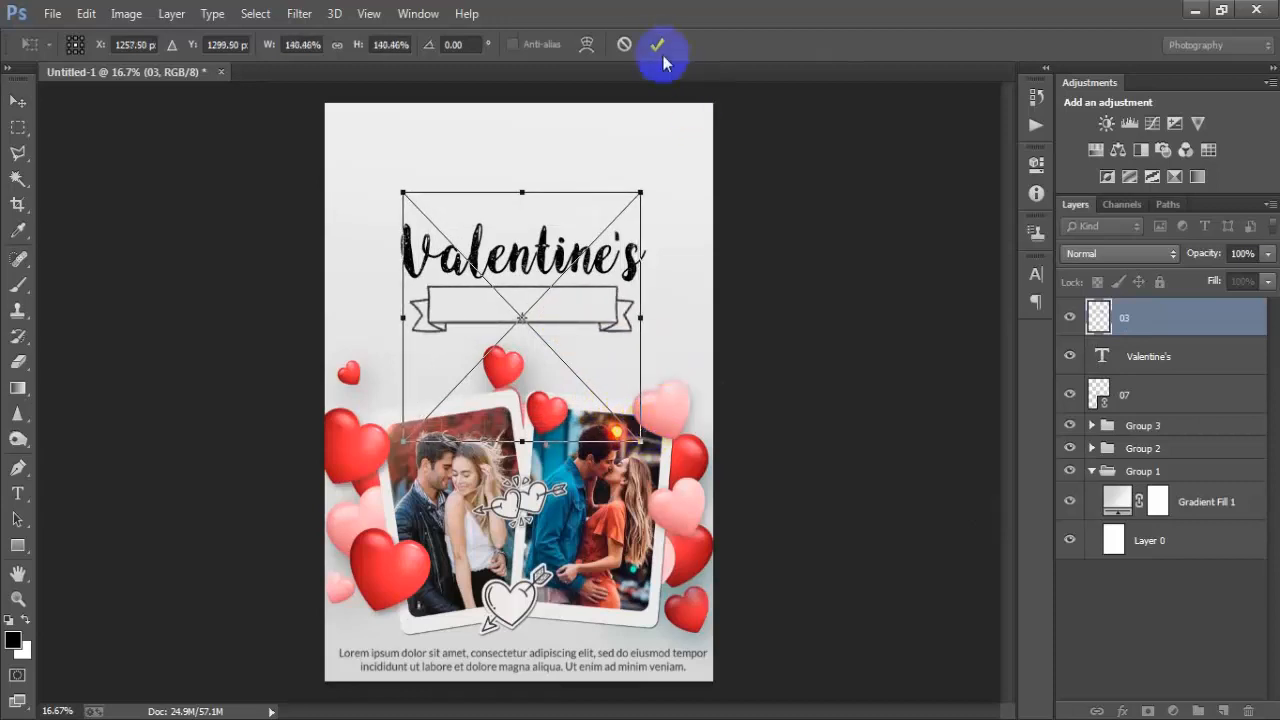
pyautogui.hotkey('shift', 'Up')
pyautogui.hotkey('shift', 'Up')
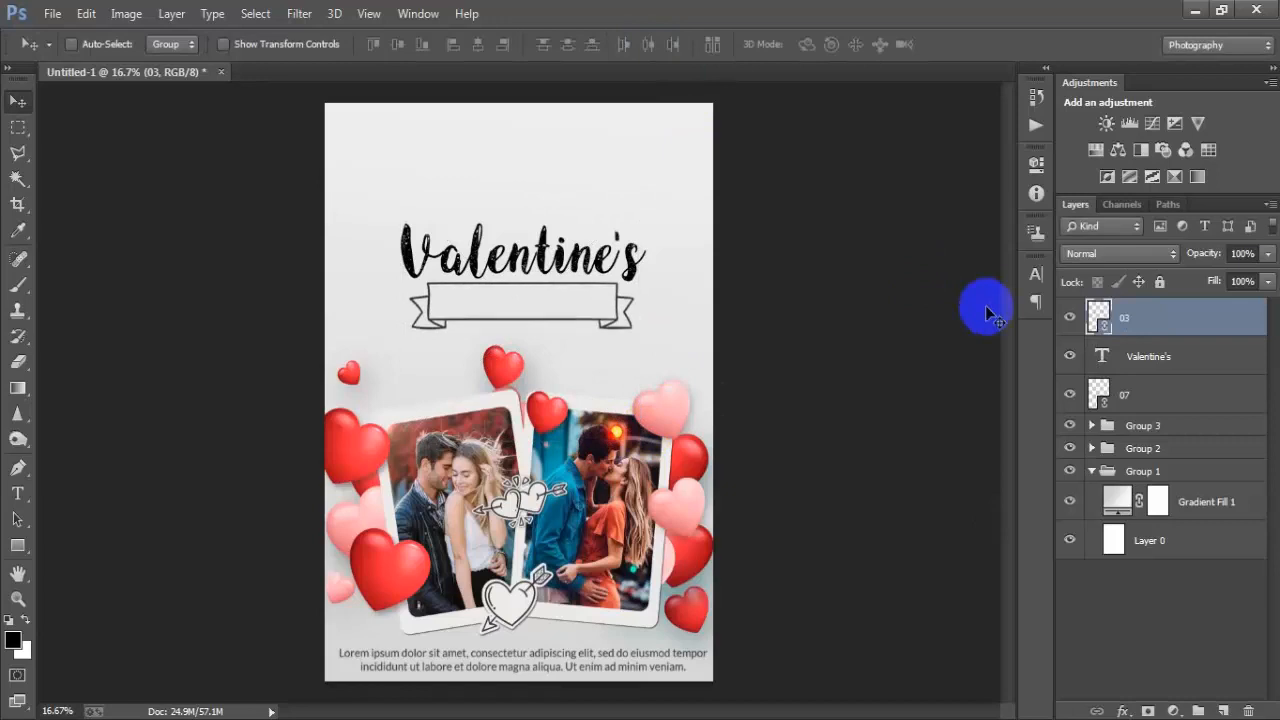
pyautogui.hotkey('shift', 'Down')
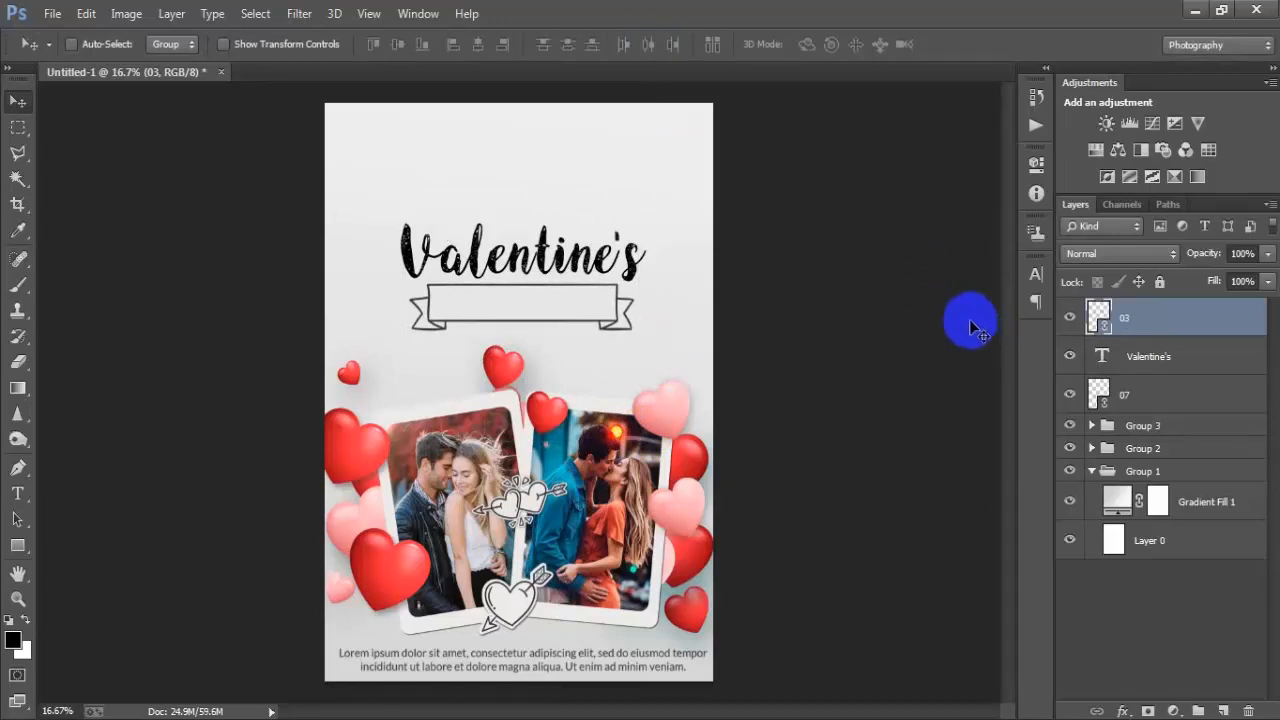
# - Add a new layer and paste the text BIG DISCOUNT as a text layer near the top-left of the canvas
pyautogui.click(1222, 711)
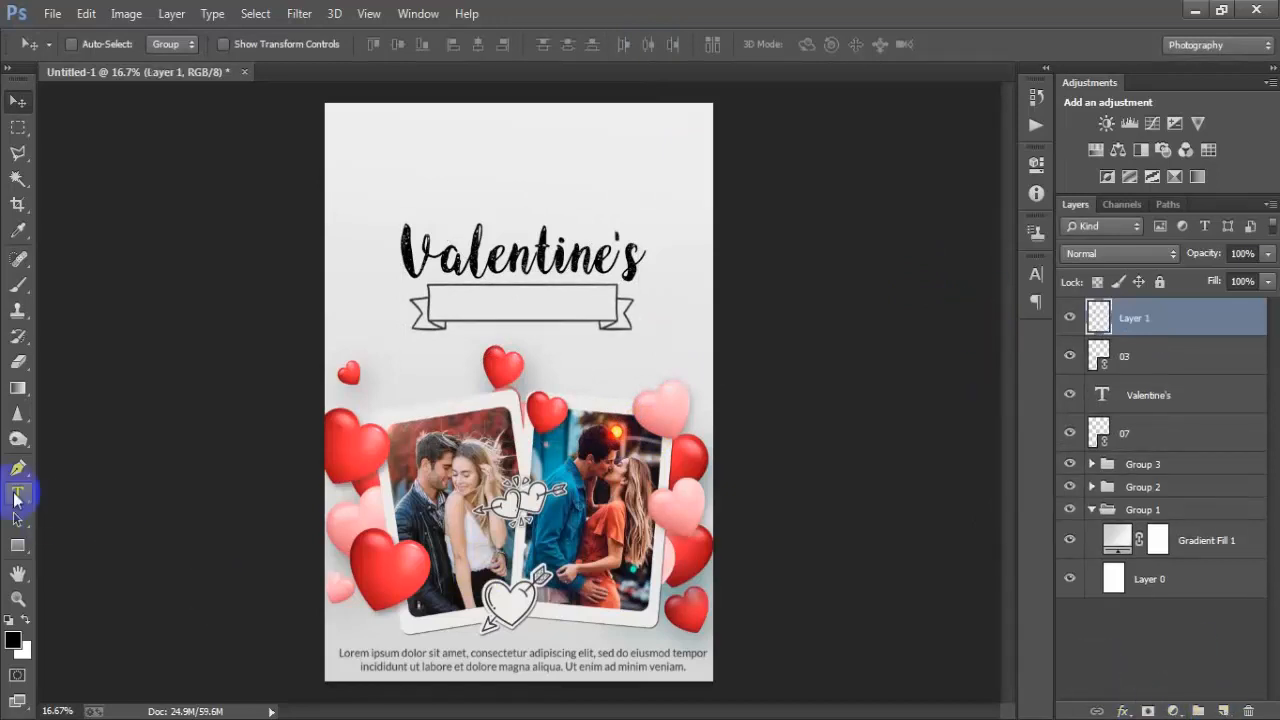
pyautogui.click(379, 167)
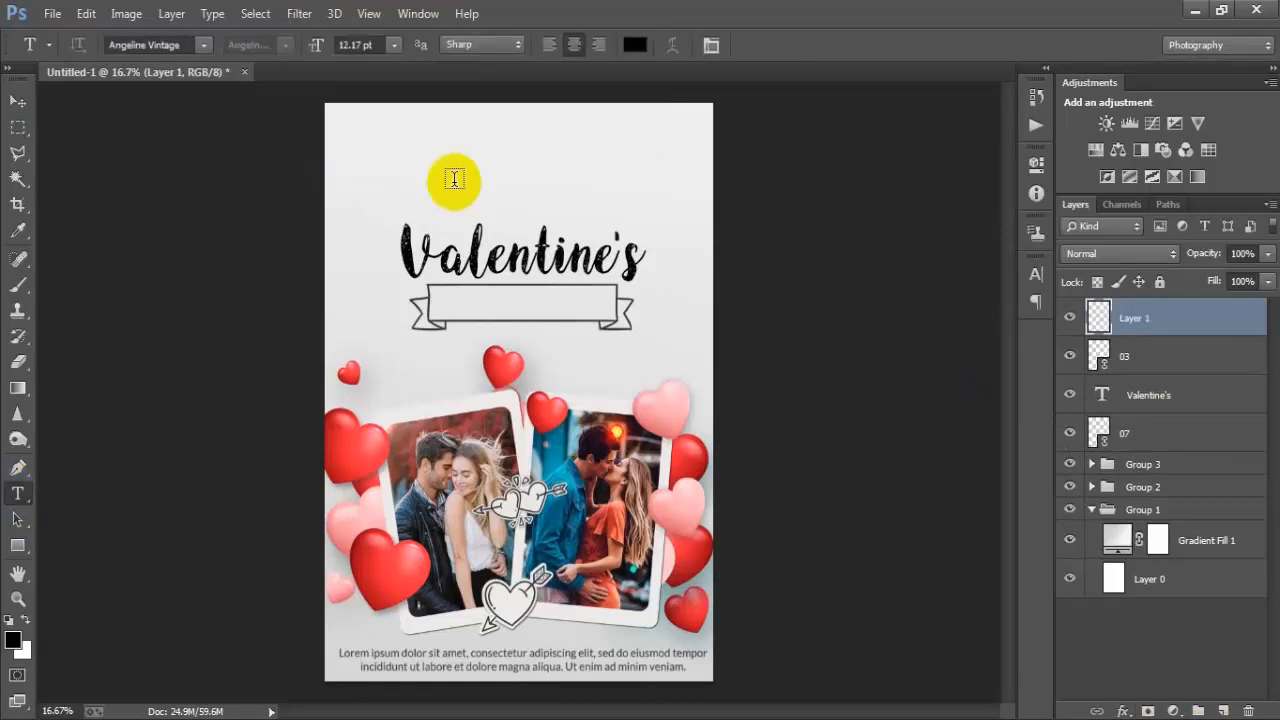
pyautogui.hotkey('ctrl', 'v')
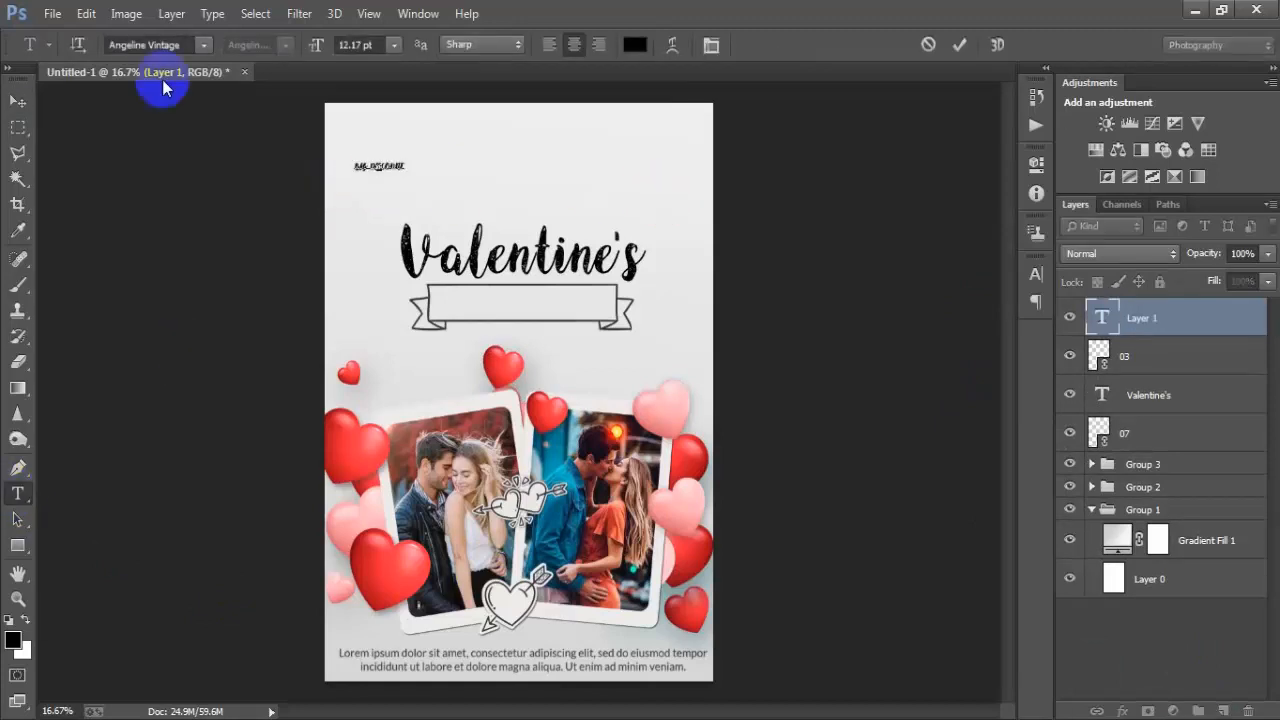
pyautogui.click(17, 102)
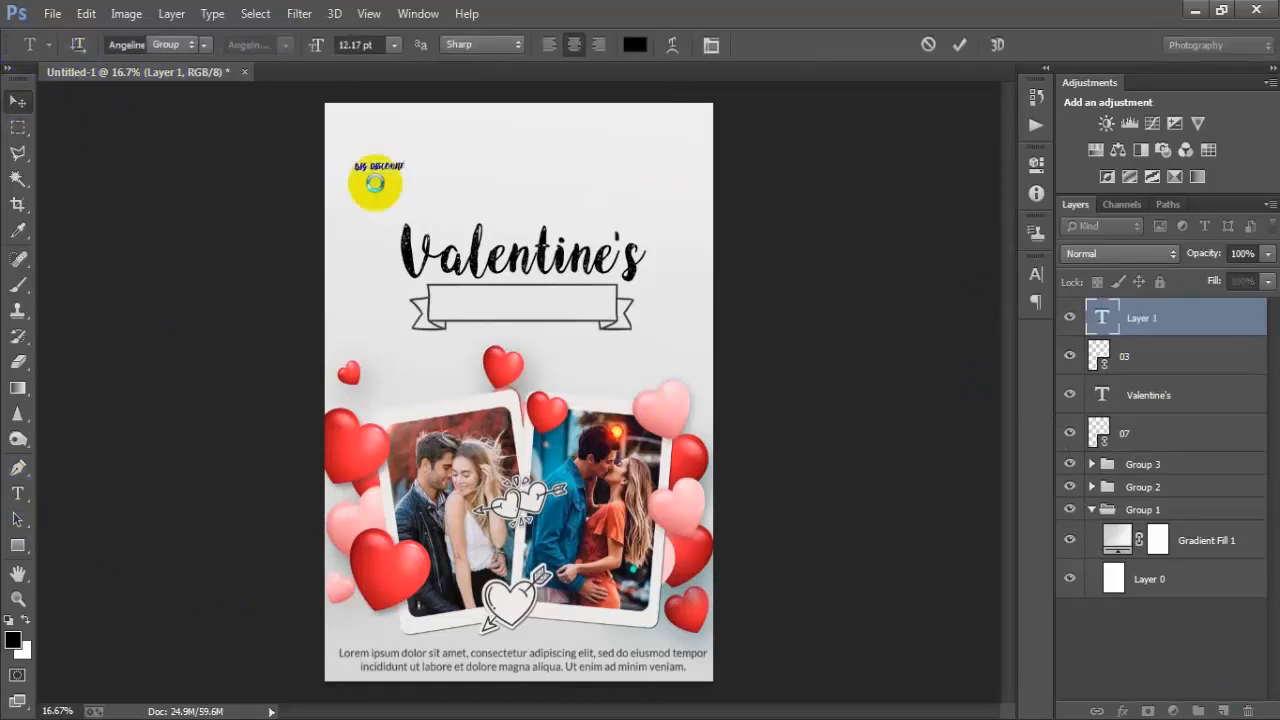
# - Change the BIG DISCOUNT text's font to Oswald
pyautogui.click(1037, 275)
pyautogui.write('Oswald')
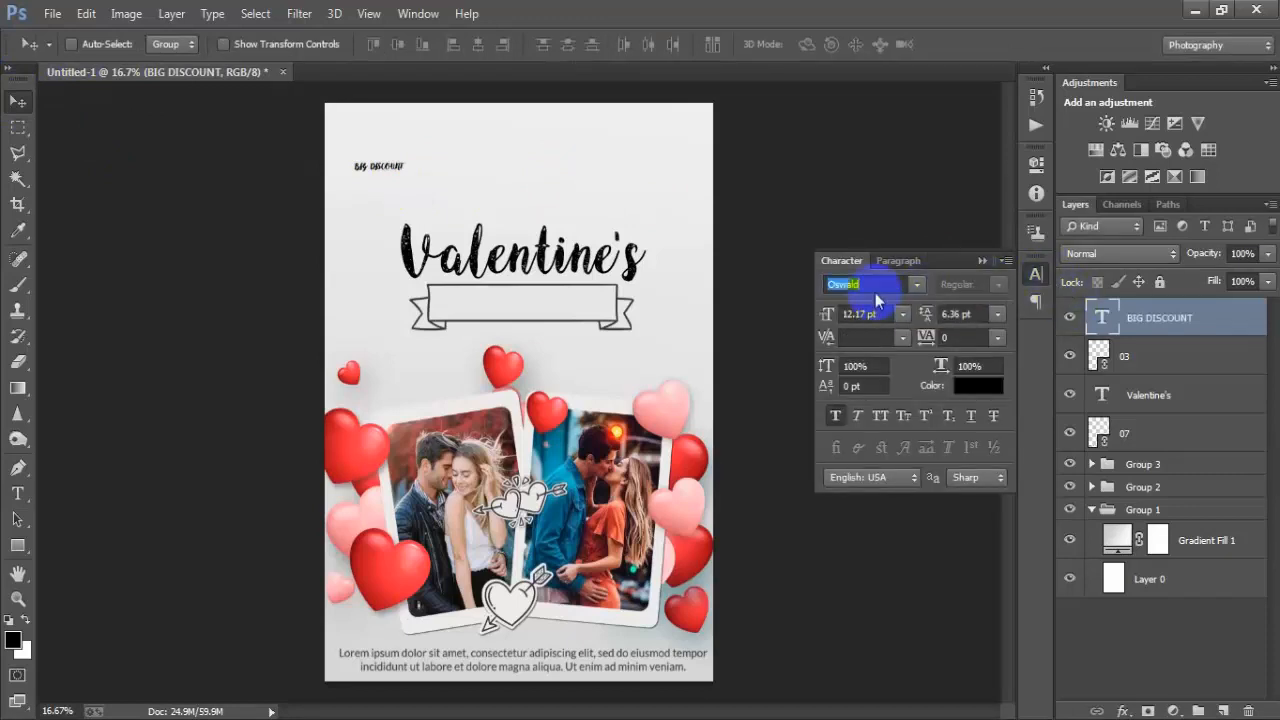
pyautogui.press('Return')
# - Move the BIG DISCOUNT text onto the ribbon banner and scale it up to fill the banner
pyautogui.moveTo(397, 182); pyautogui.dragTo(540, 320)
pyautogui.hotkey('ctrl', 't')
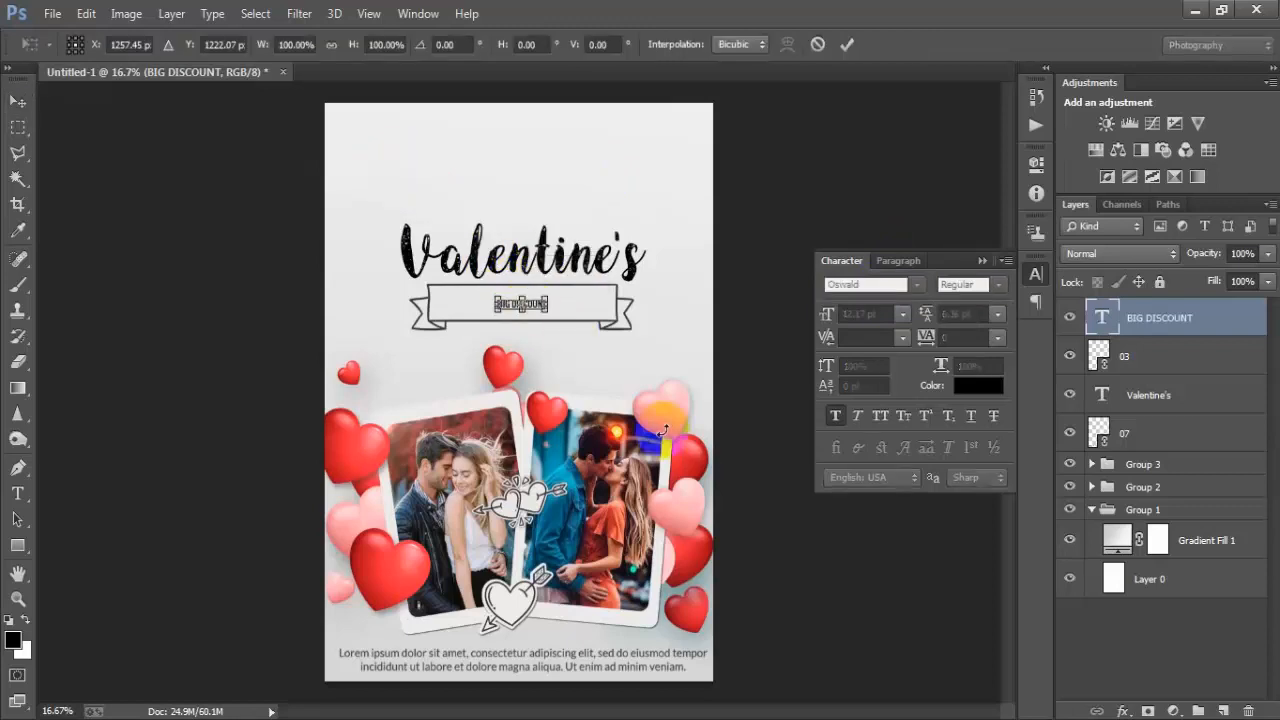
pyautogui.moveTo(548, 313); pyautogui.dragTo(602, 335)
pyautogui.click(847, 44)
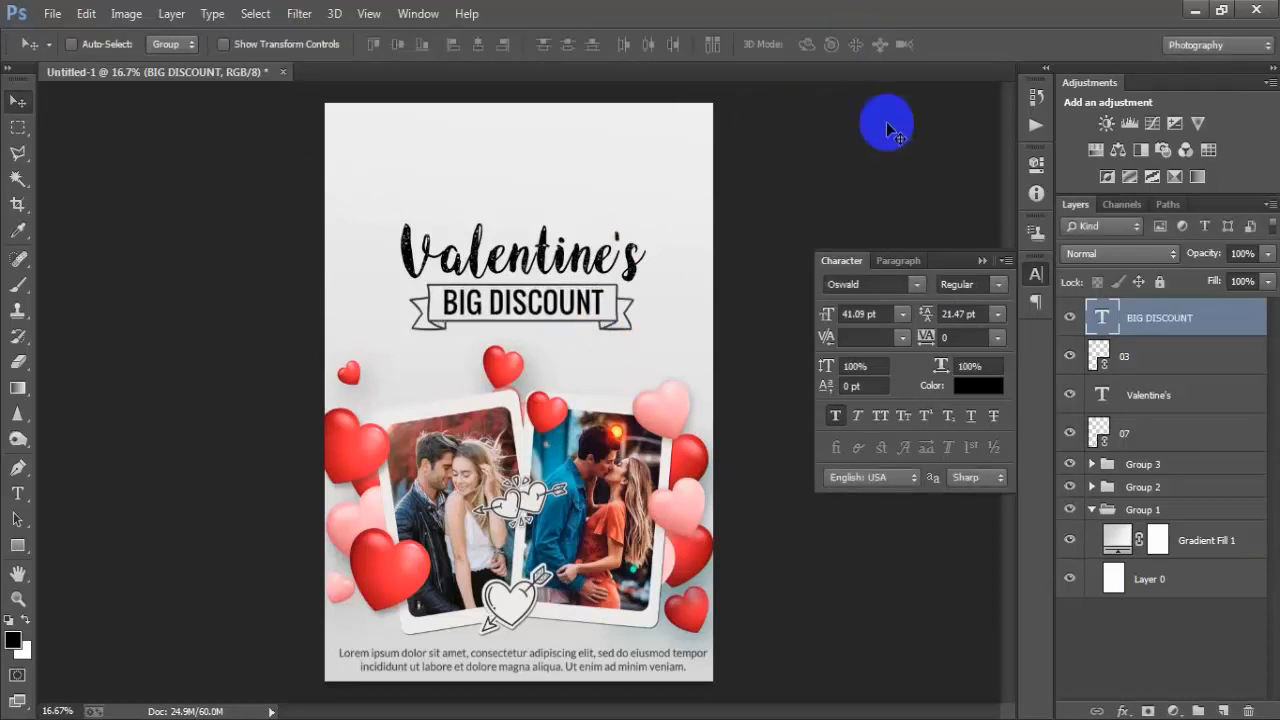
# - Align the BIG DISCOUNT, banner, Valentine's title and doodle layers horizontally centred with the background layer
pyautogui.keyDown('shift'); pyautogui.click(1171, 433); pyautogui.keyUp('shift')
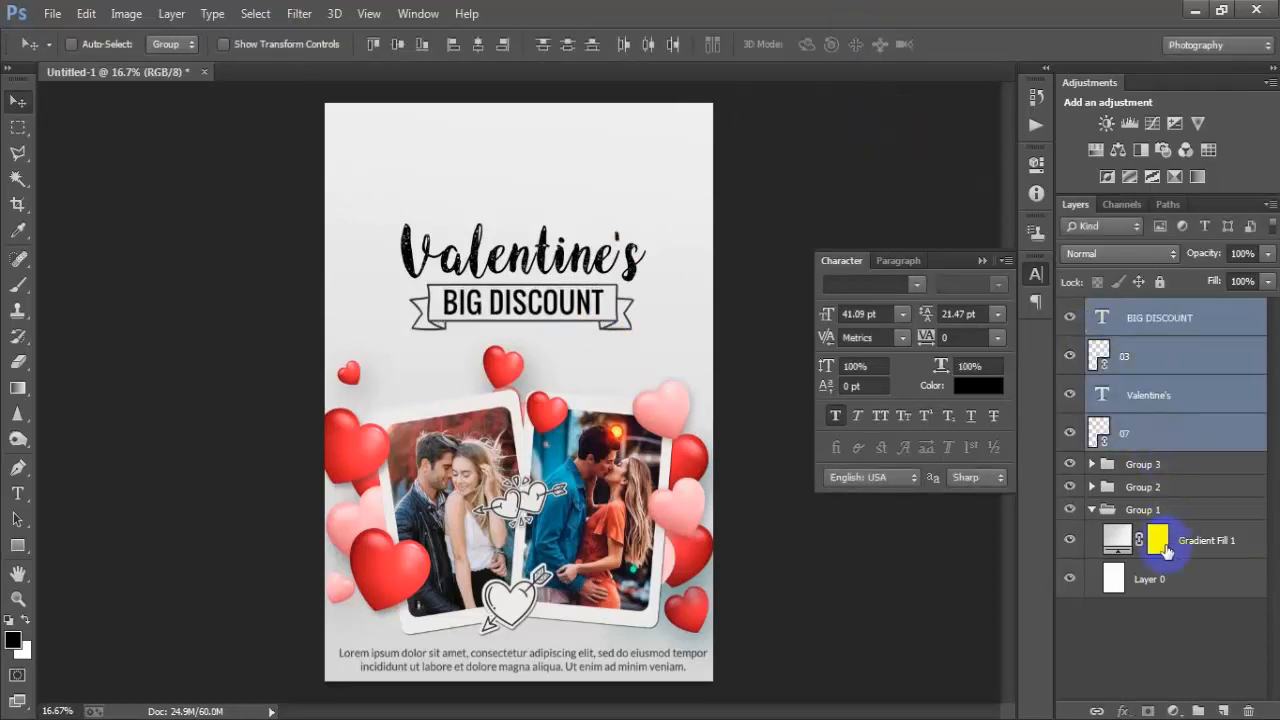
pyautogui.keyDown('ctrl'); pyautogui.click(1159, 583); pyautogui.keyUp('ctrl')
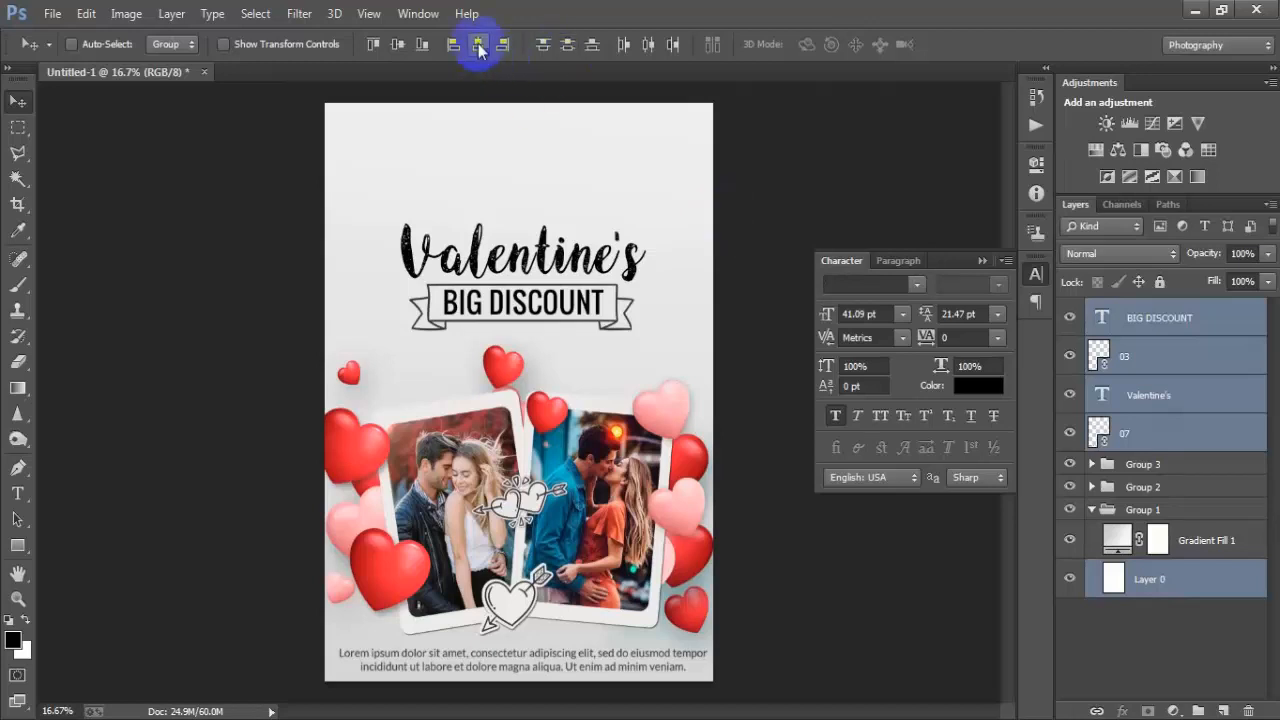
pyautogui.click(479, 46)
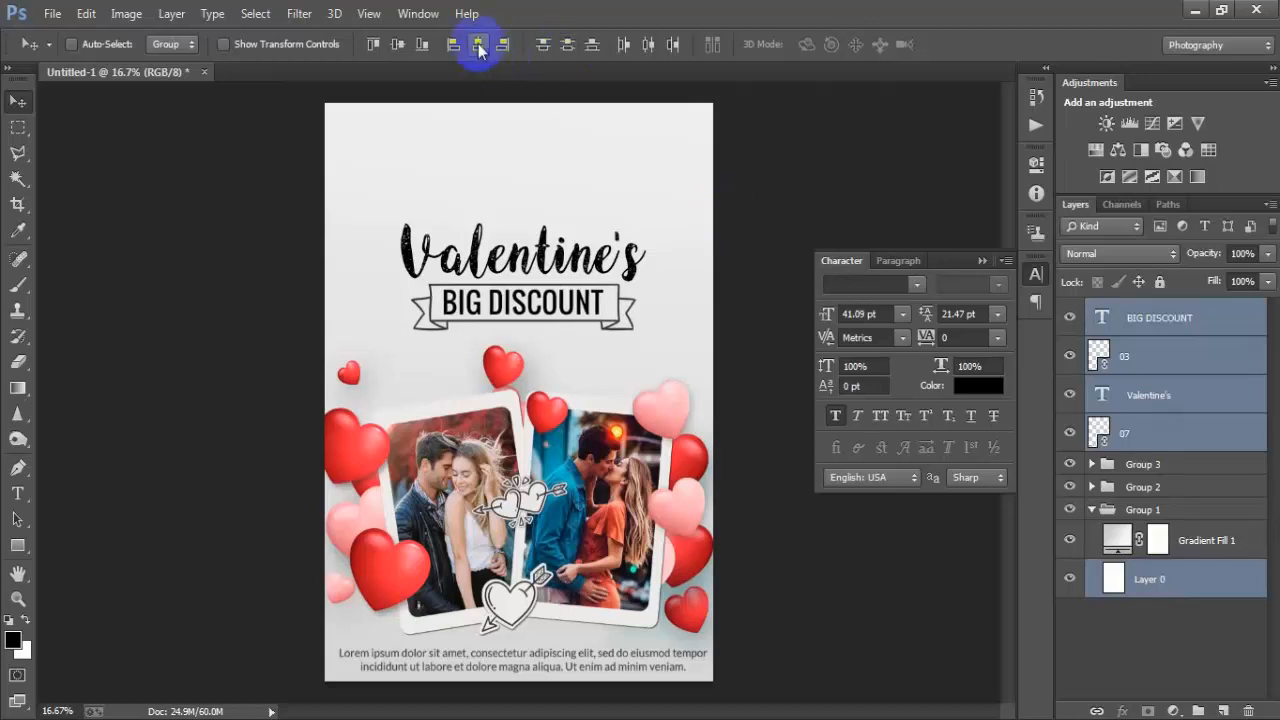
# - Nudge the BIG DISCOUNT, banner, title and doodle layers up a few pixels and group them together
pyautogui.click(1146, 319)
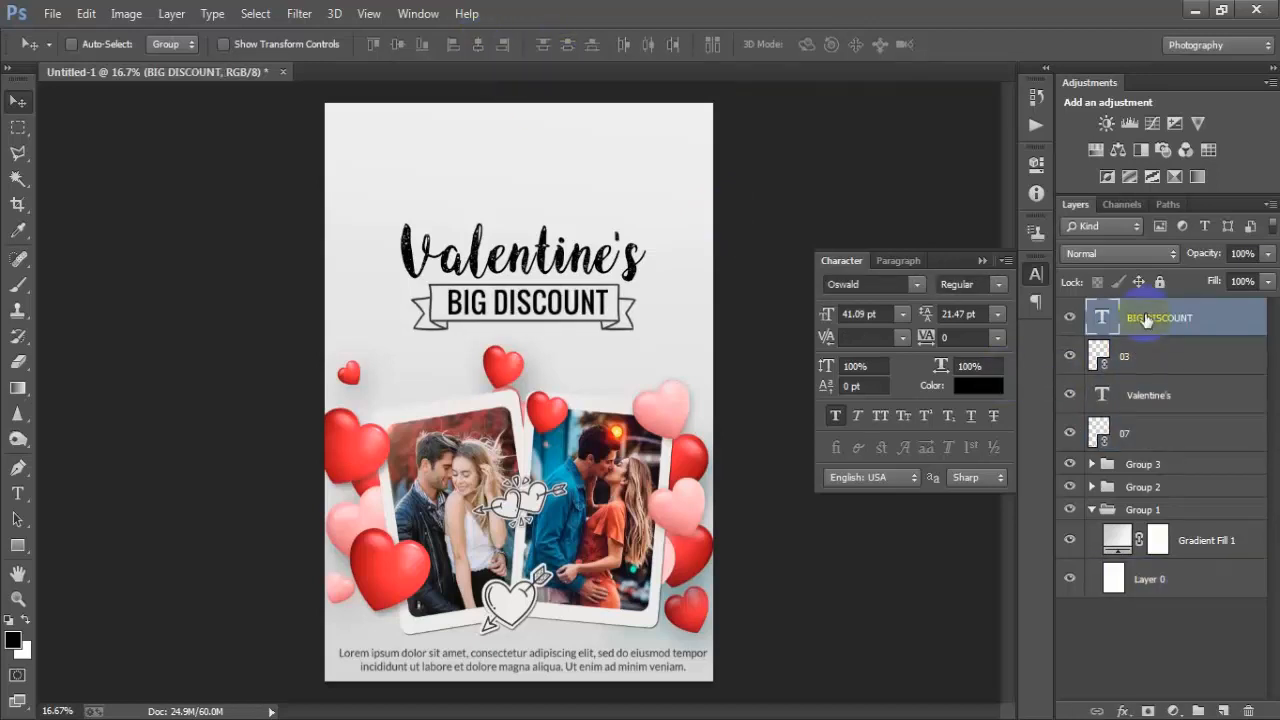
pyautogui.click(982, 261)
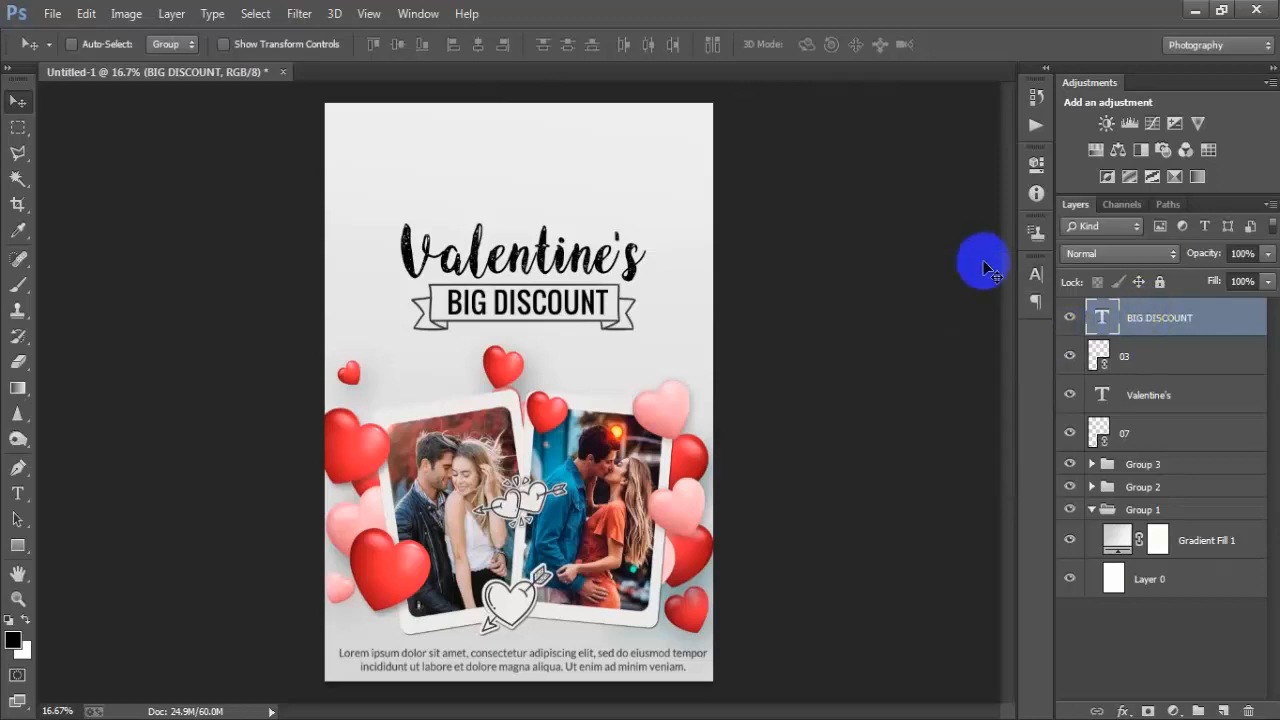
pyautogui.keyDown('shift'); pyautogui.click(1143, 430); pyautogui.keyUp('shift')
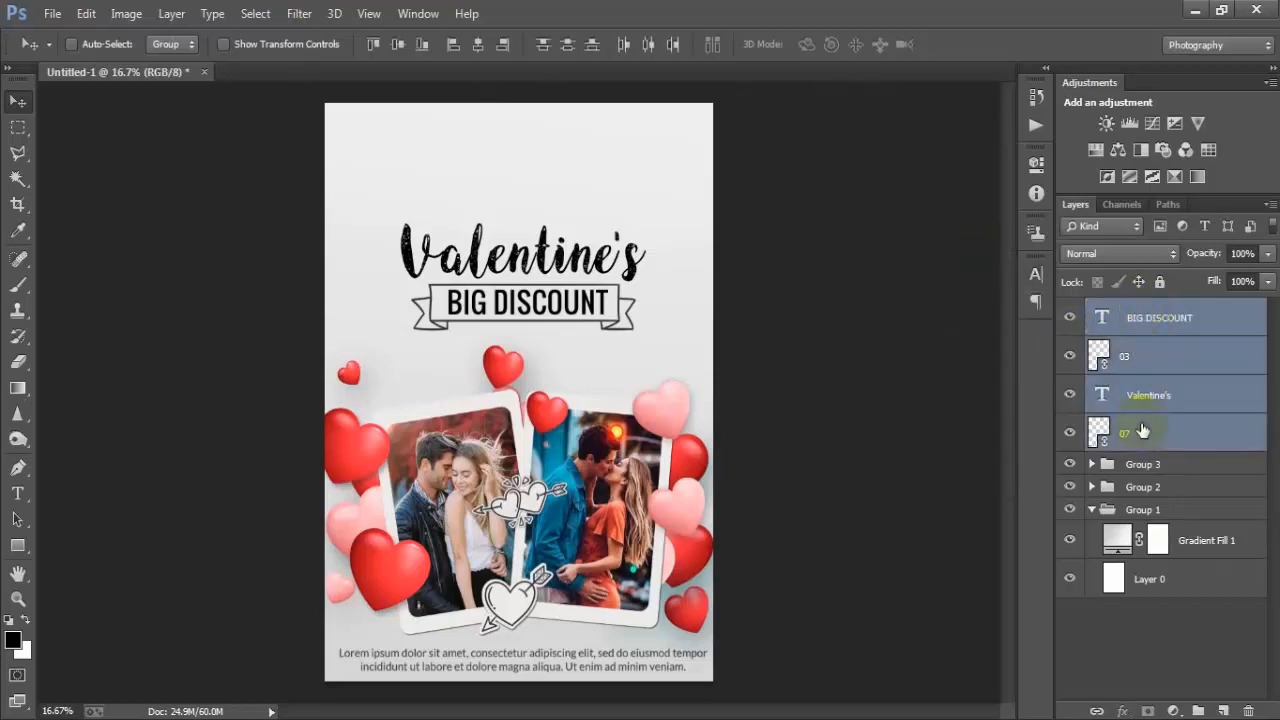
pyautogui.press('Up')
pyautogui.press('Up')
pyautogui.press('Up')
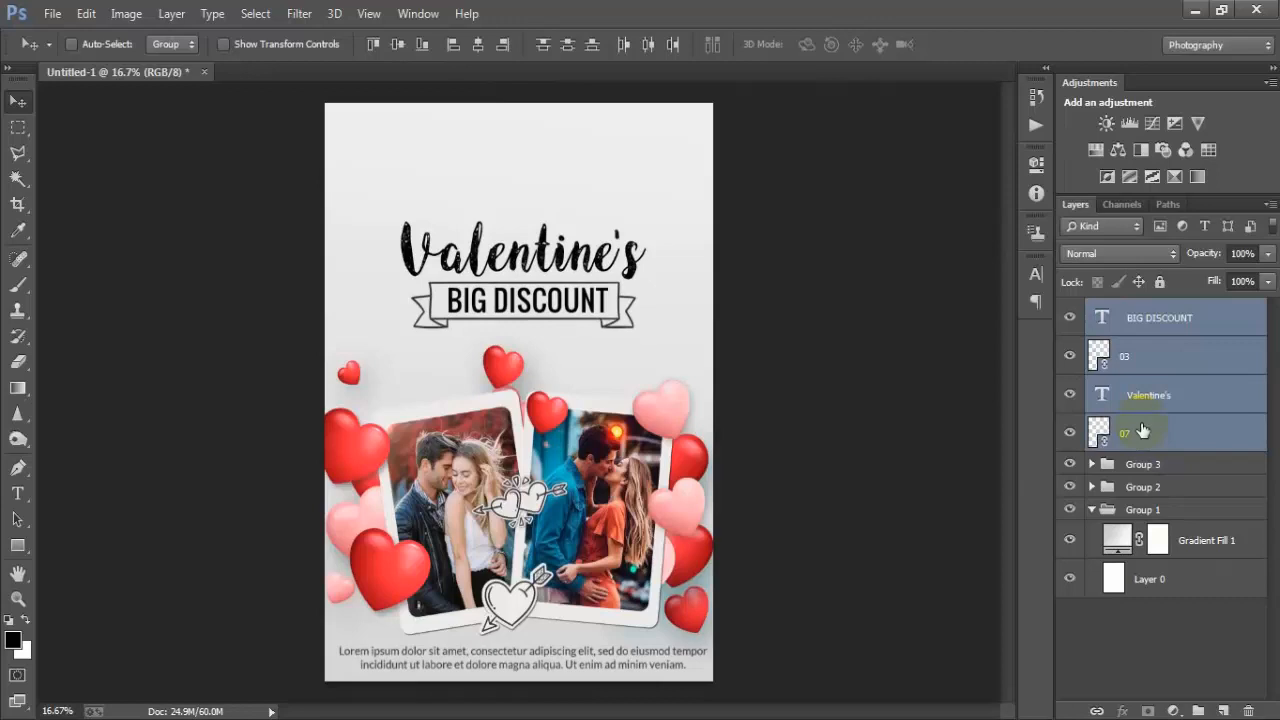
pyautogui.press('Up')
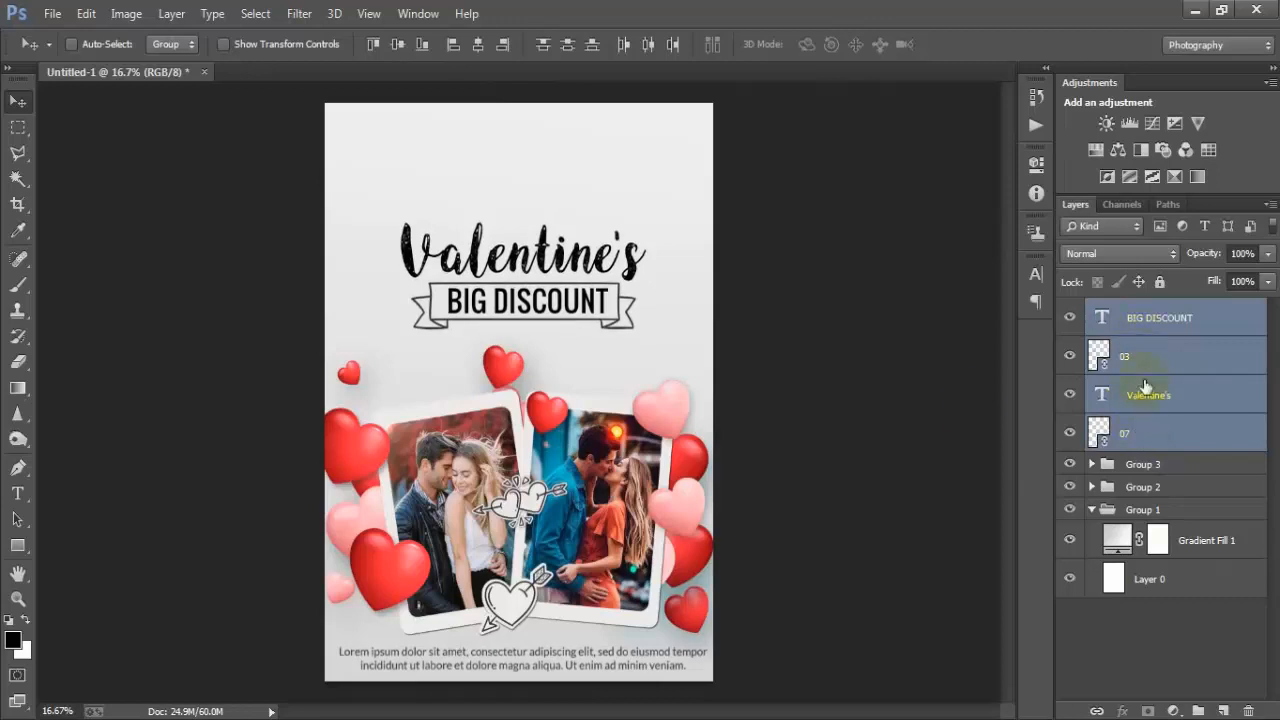
pyautogui.click(824, 478)
pyautogui.hotkey('ctrl', 'g')
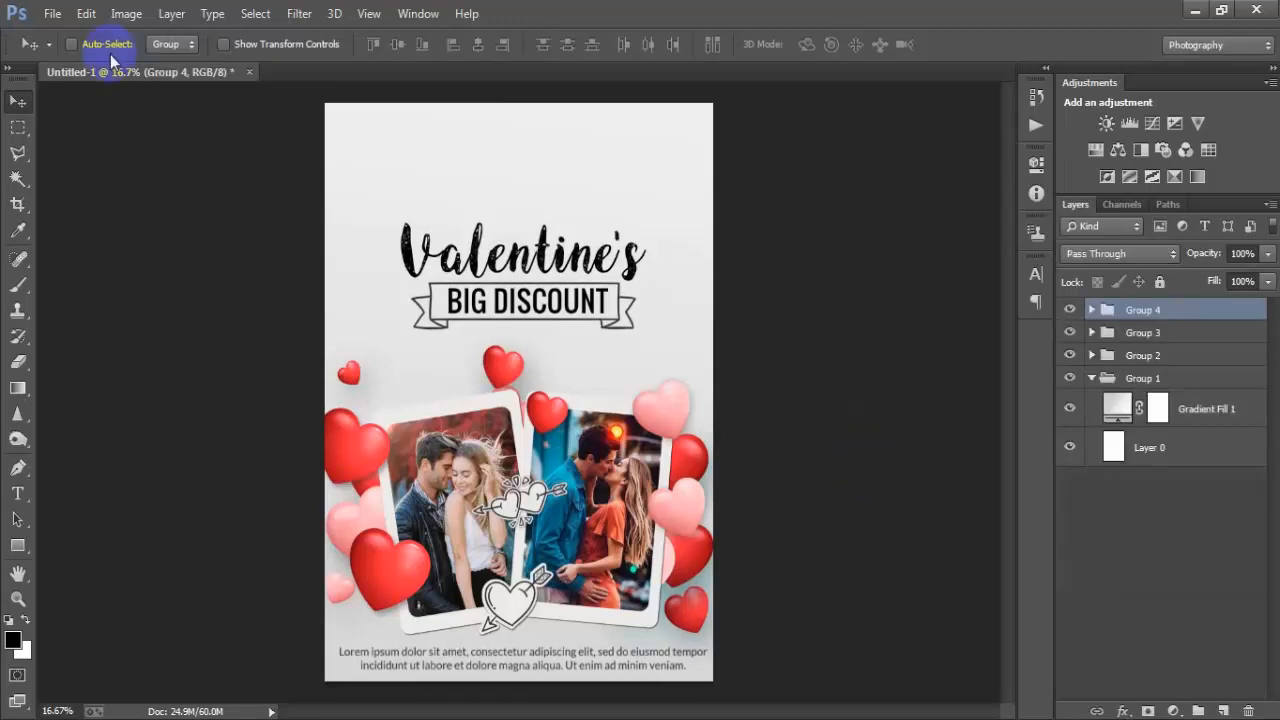
# - Place the Happy Valentine's Day badge image 08 at the top centre of the canvas and scale it to about 84%
pyautogui.click(52, 13)
pyautogui.click(147, 320)
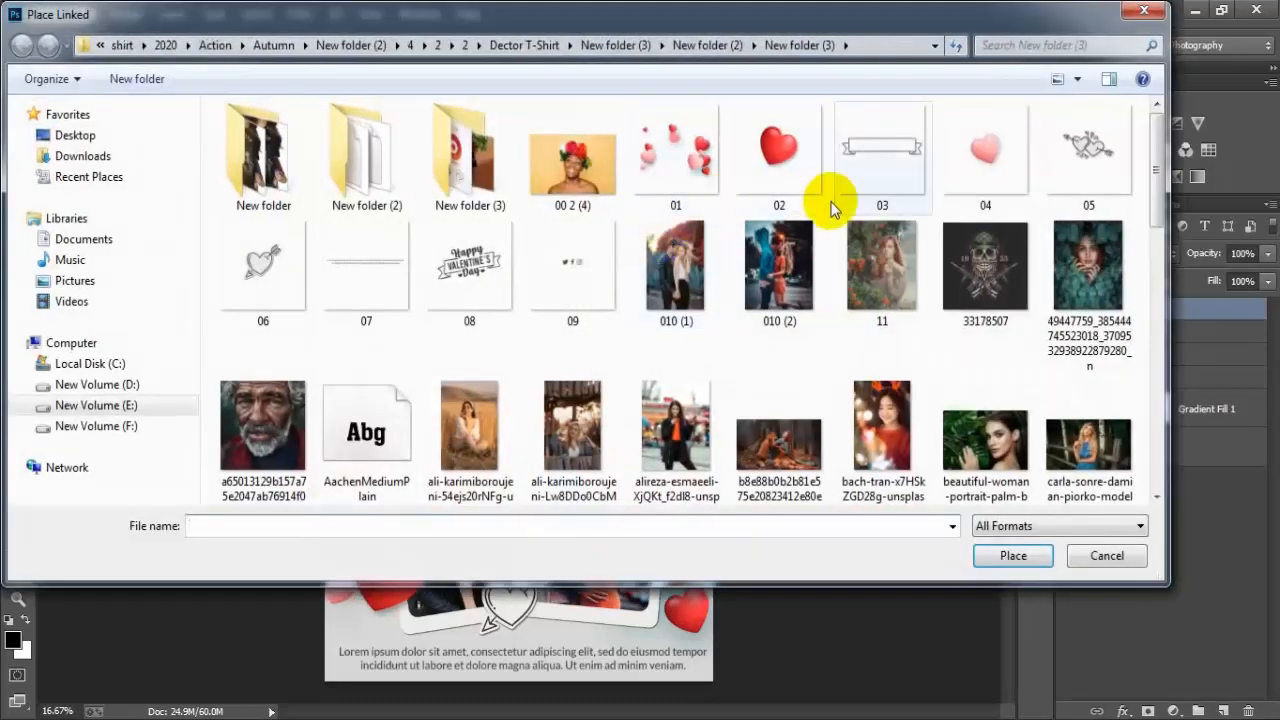
pyautogui.click(482, 299)
pyautogui.click(1016, 556)
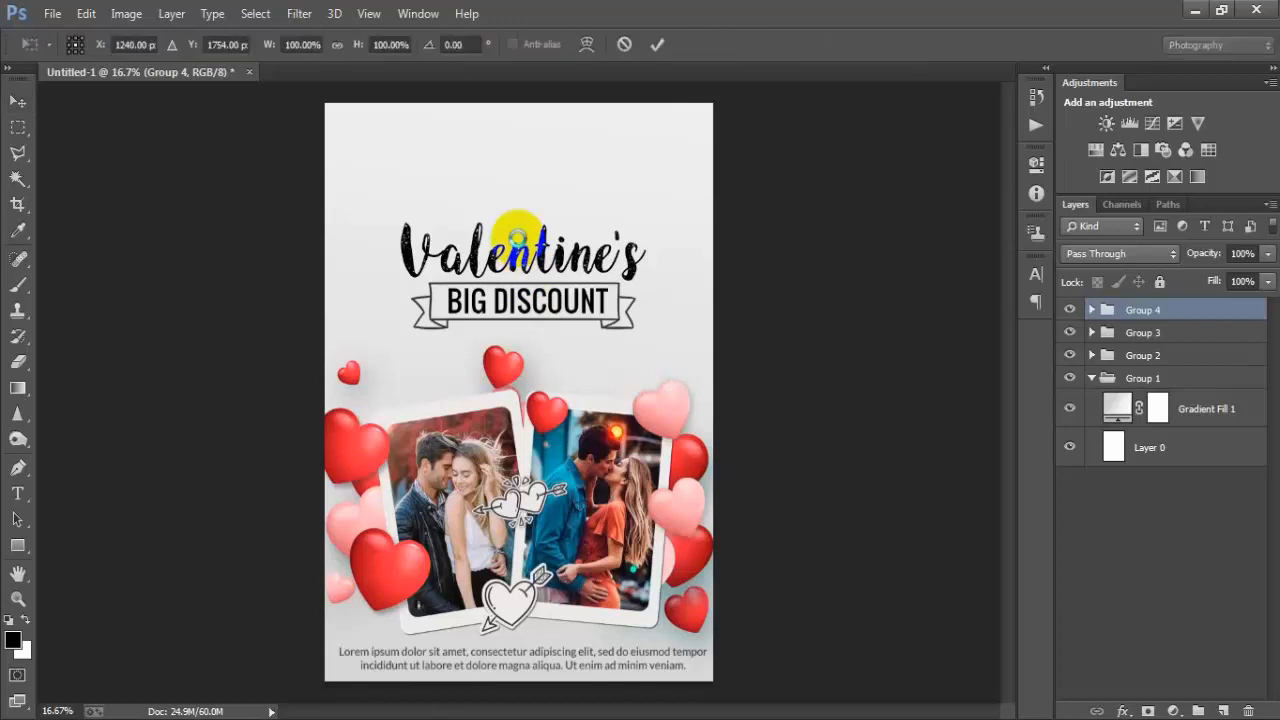
pyautogui.moveTo(563, 317); pyautogui.dragTo(565, 150)
pyautogui.click(657, 44)
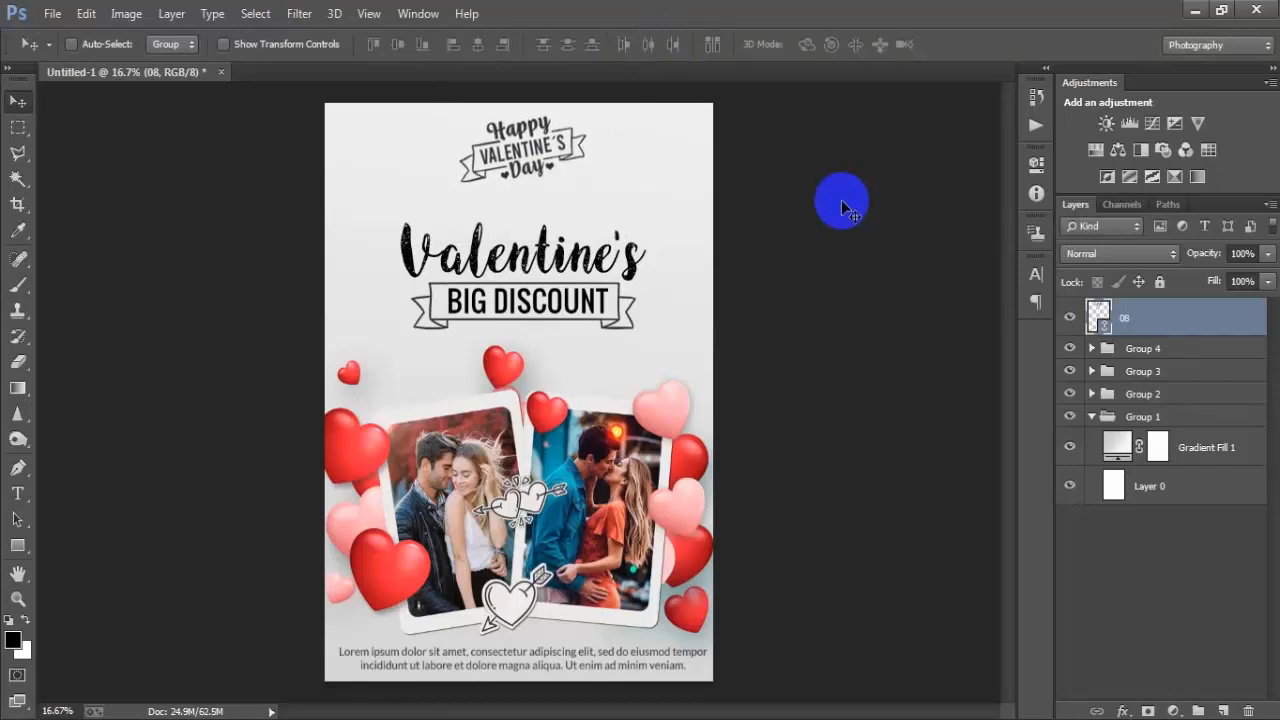
pyautogui.hotkey('ctrl', 't')
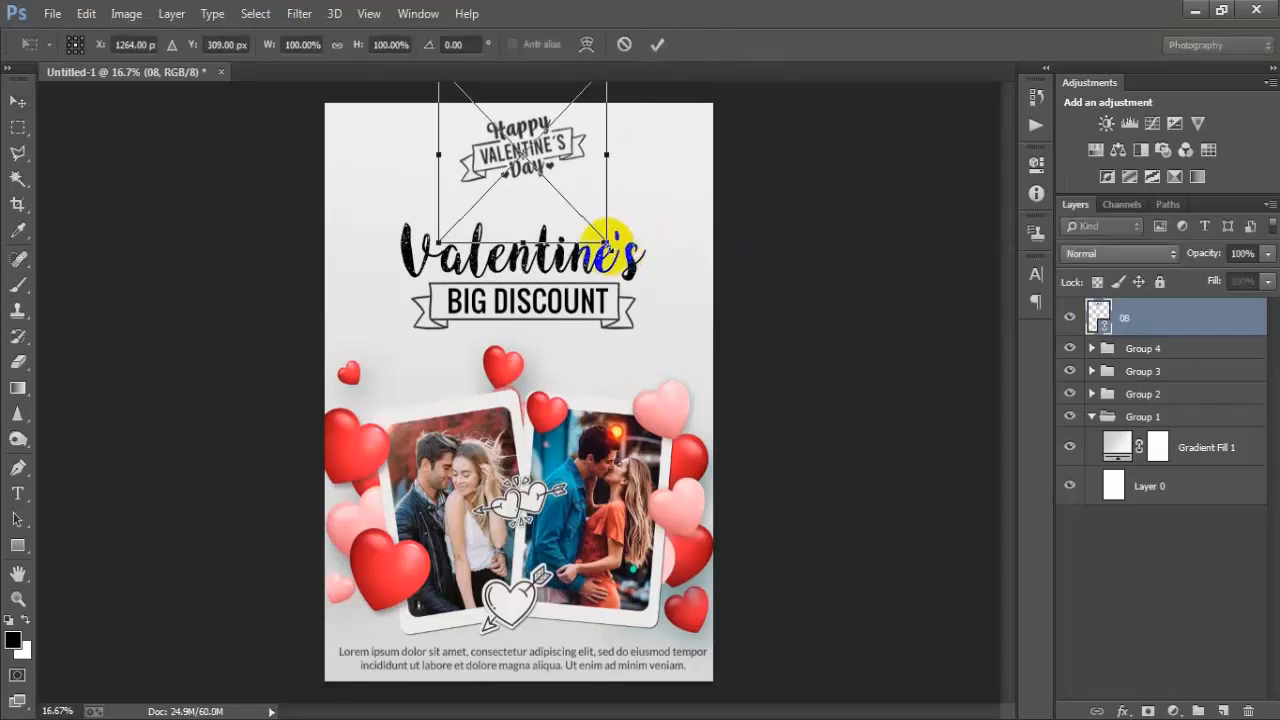
pyautogui.moveTo(605, 241); pyautogui.dragTo(595, 228)
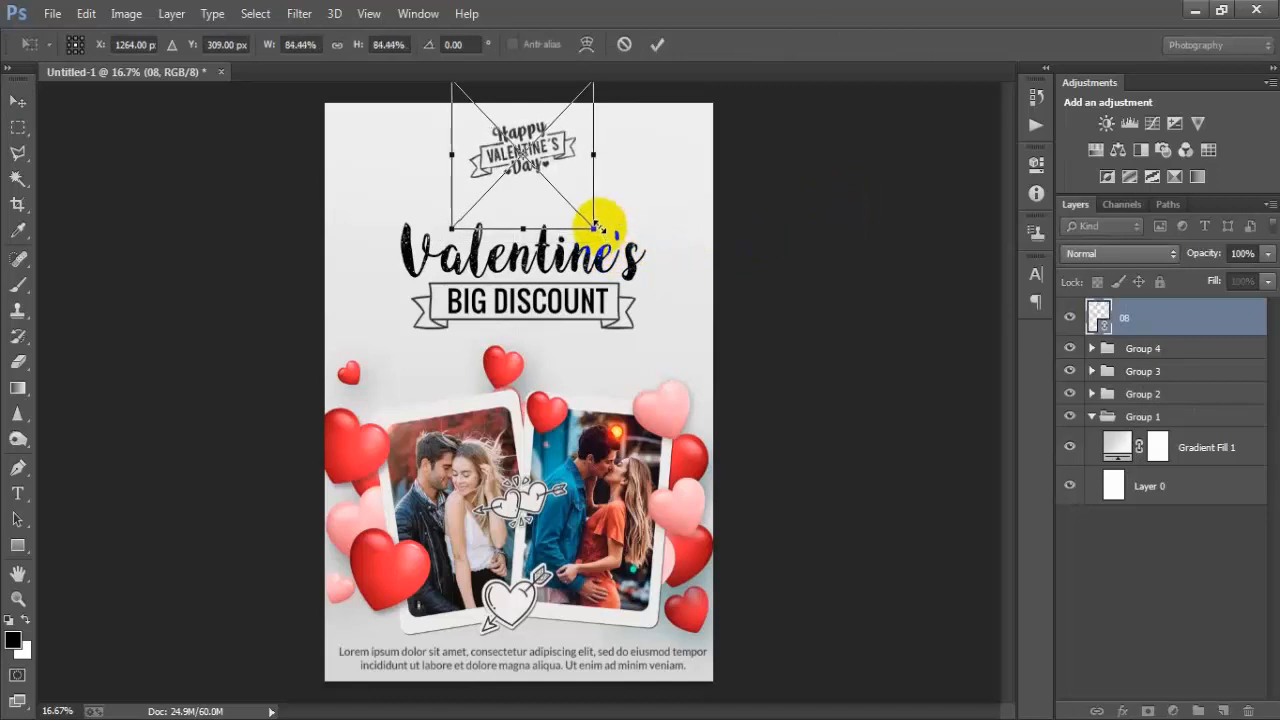
pyautogui.click(659, 44)
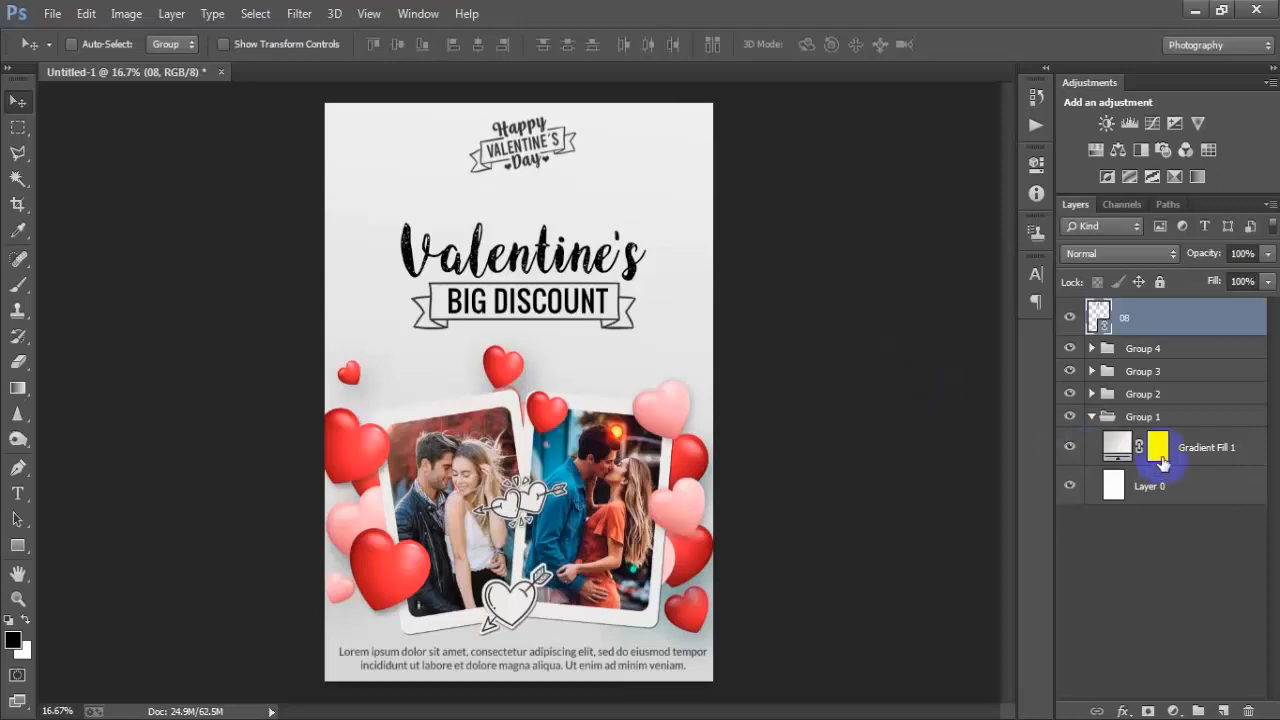
pyautogui.keyDown('ctrl'); pyautogui.click(1180, 488); pyautogui.keyUp('ctrl')
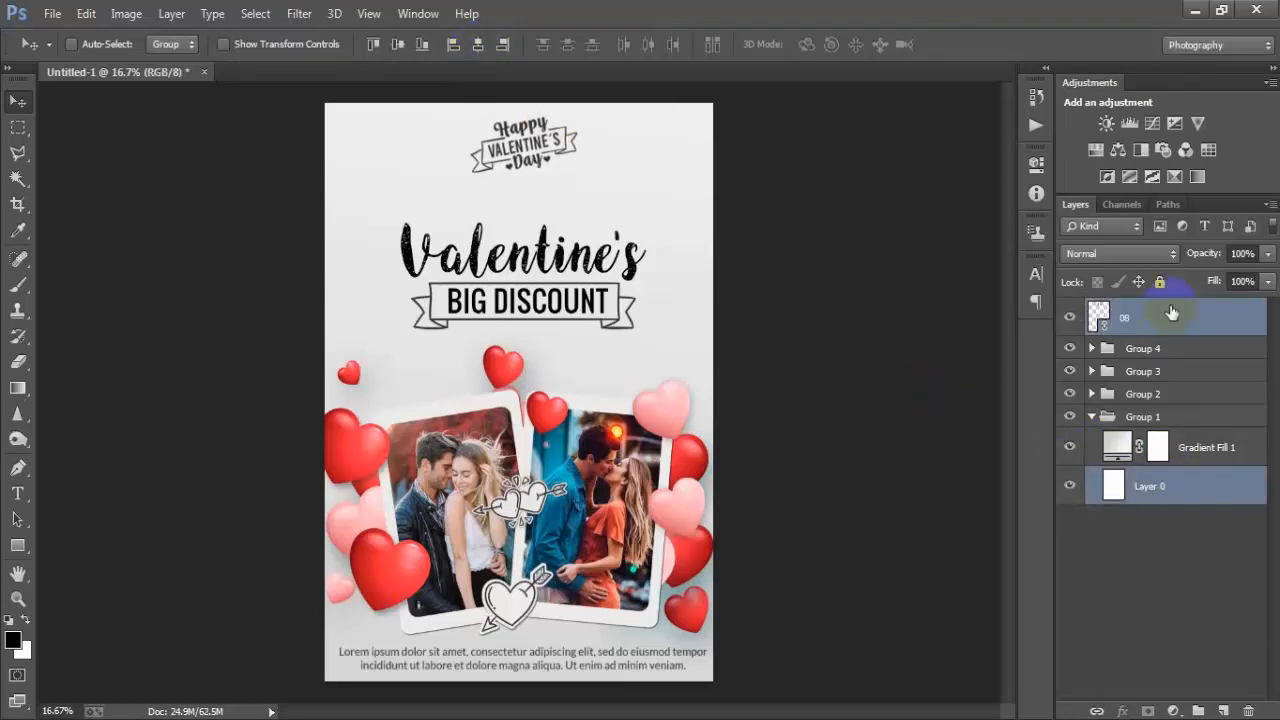
# - Place the social icons image 09 in the top-left corner beside the badge
pyautogui.click(52, 13)
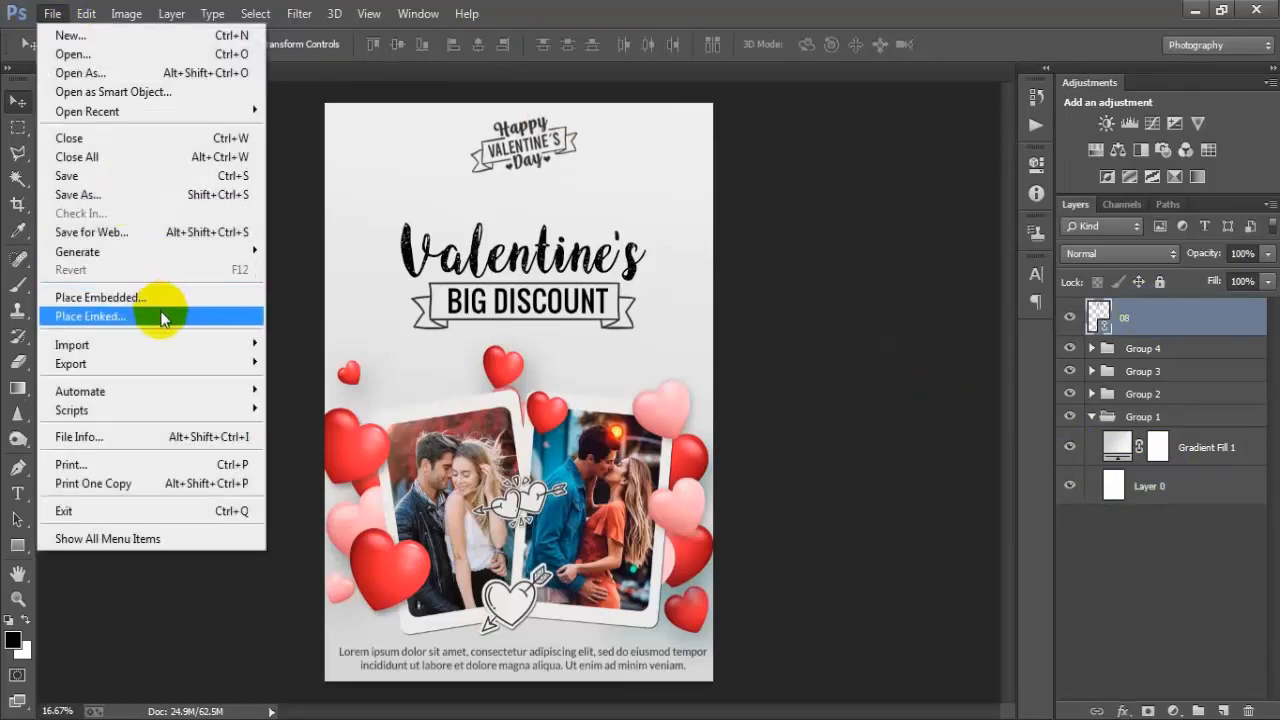
pyautogui.click(165, 316)
pyautogui.click(572, 268)
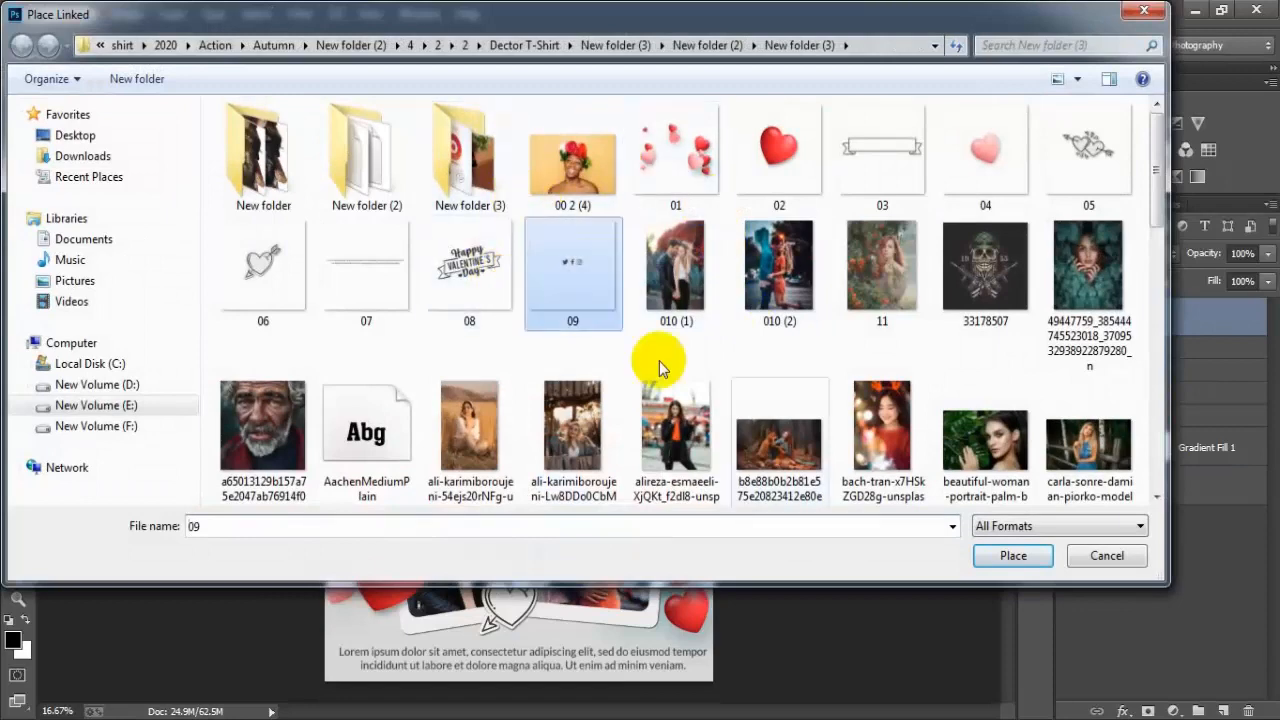
pyautogui.click(1012, 556)
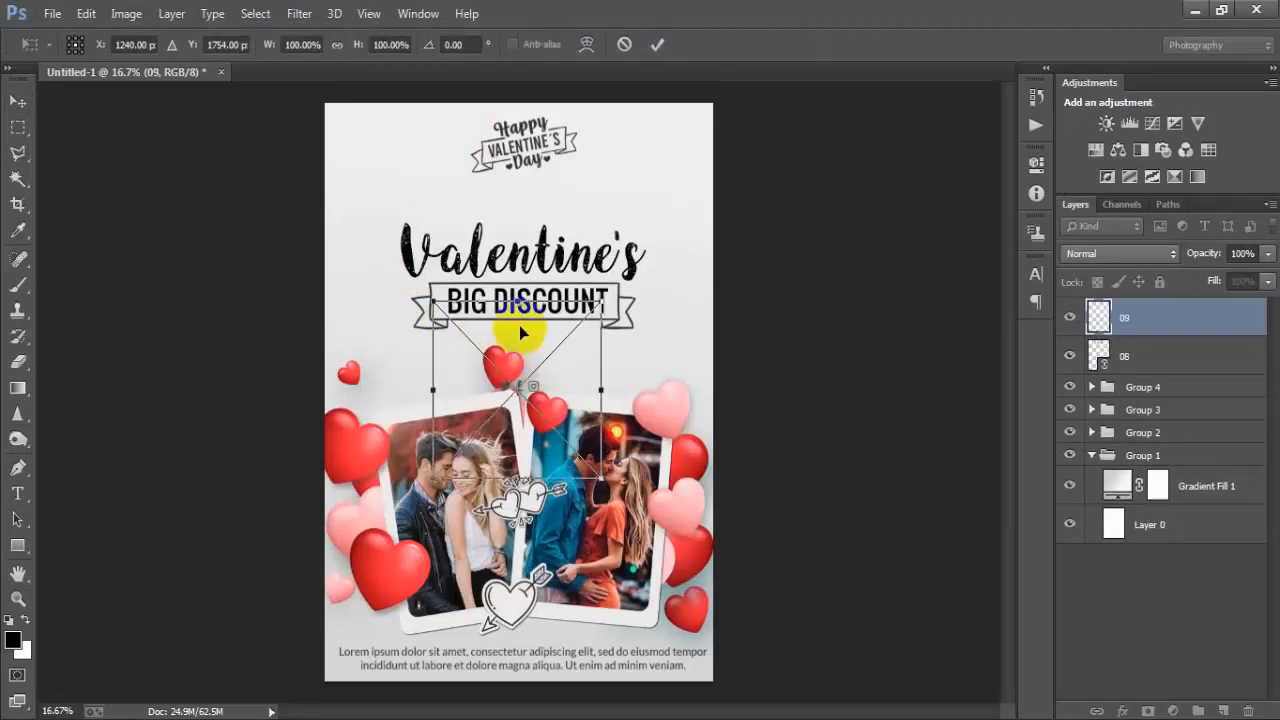
pyautogui.moveTo(519, 325); pyautogui.dragTo(411, 140)
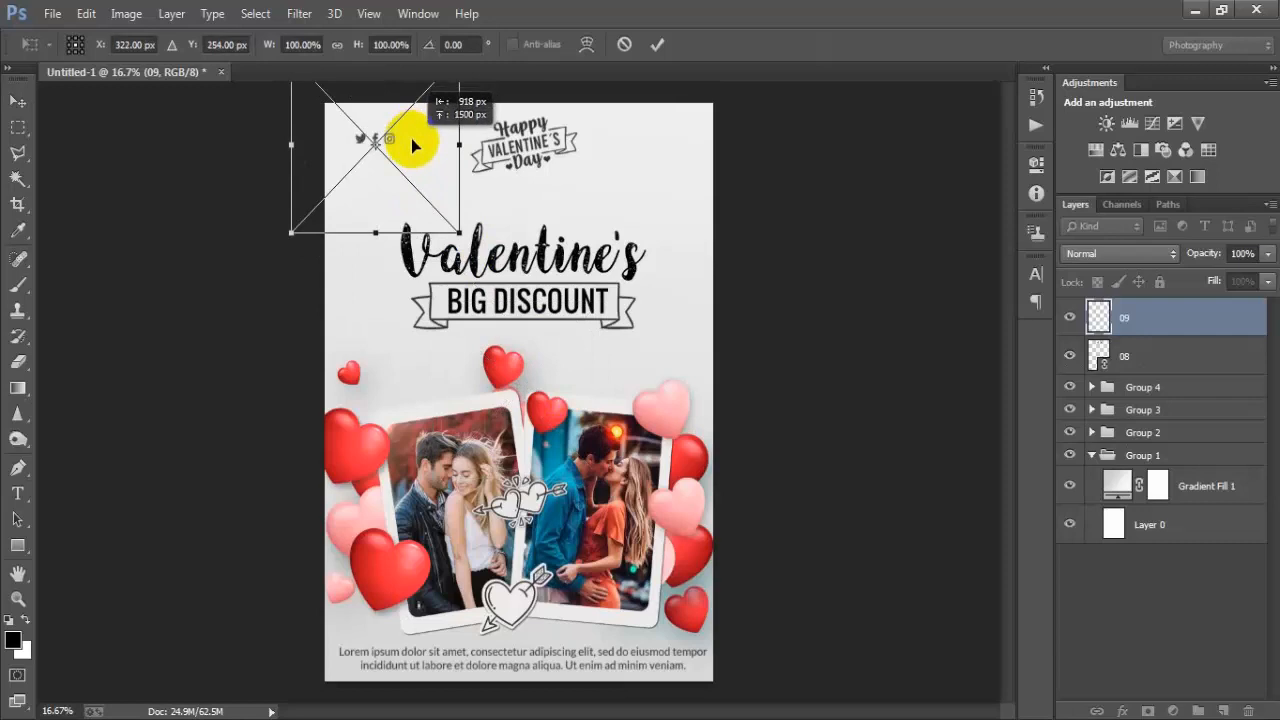
pyautogui.click(656, 44)
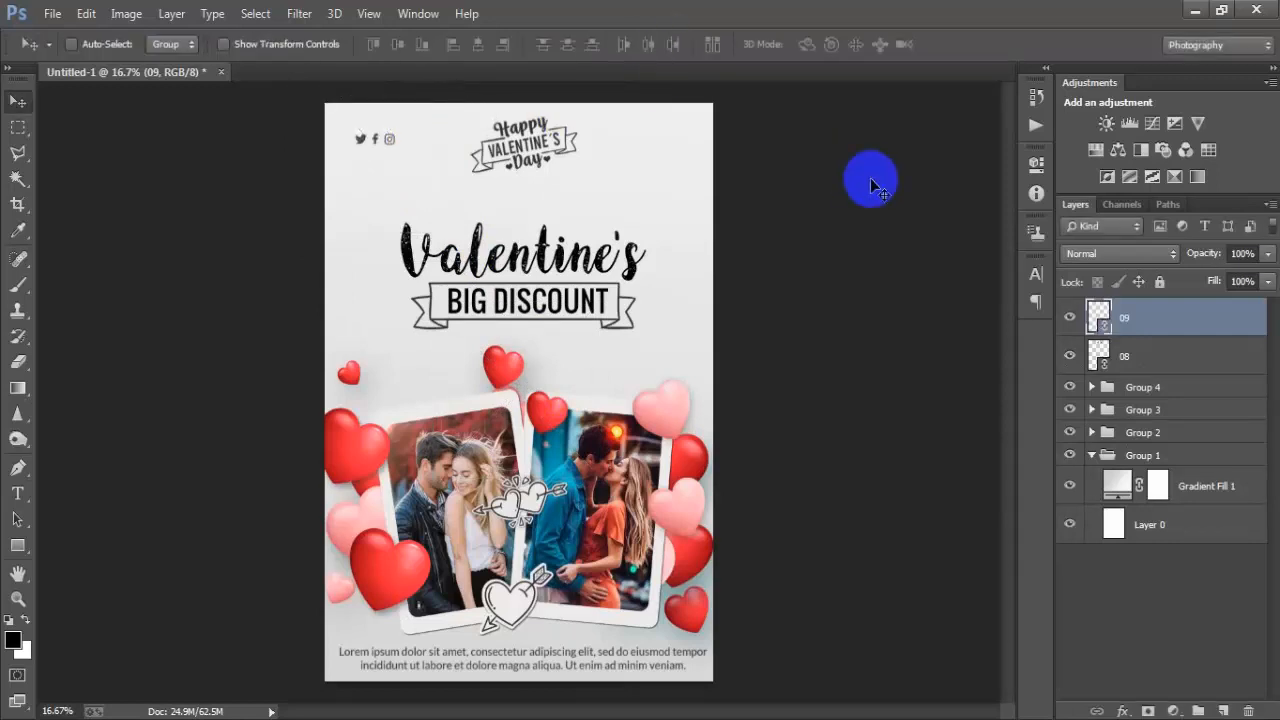
pyautogui.hotkey('shift', 'Down')
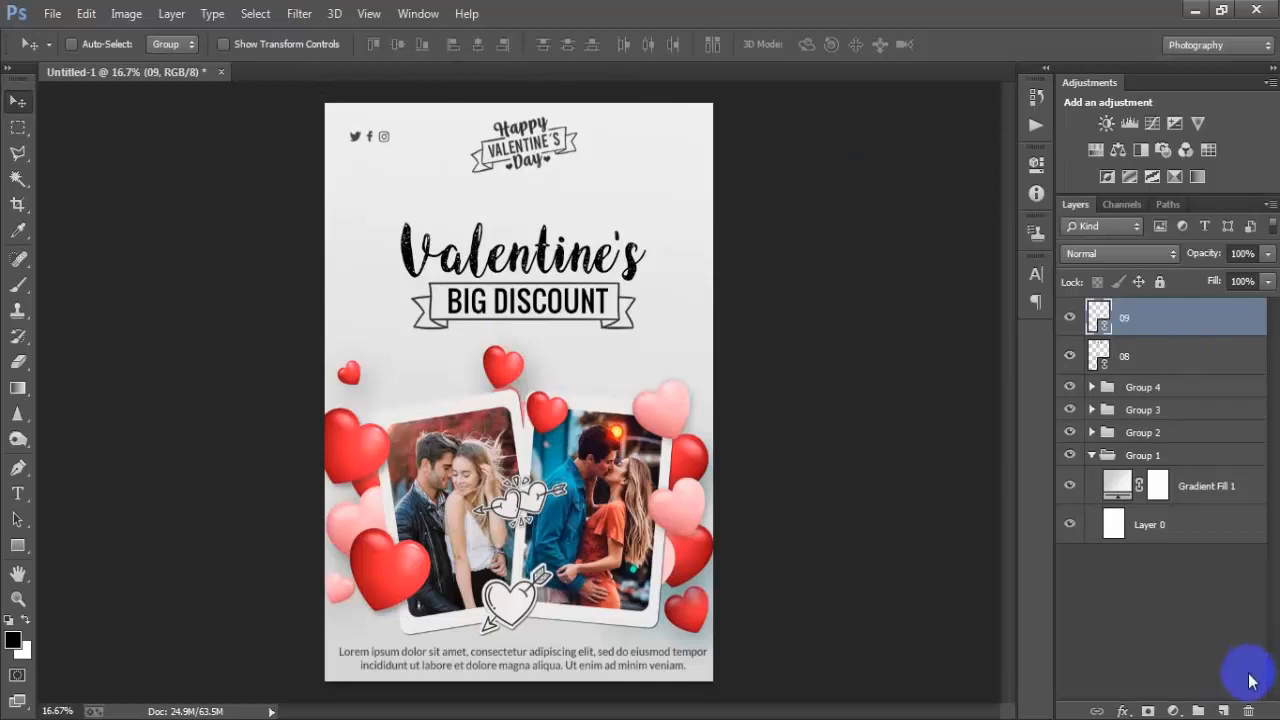
pyautogui.click(1222, 711)
pyautogui.click(17, 493)
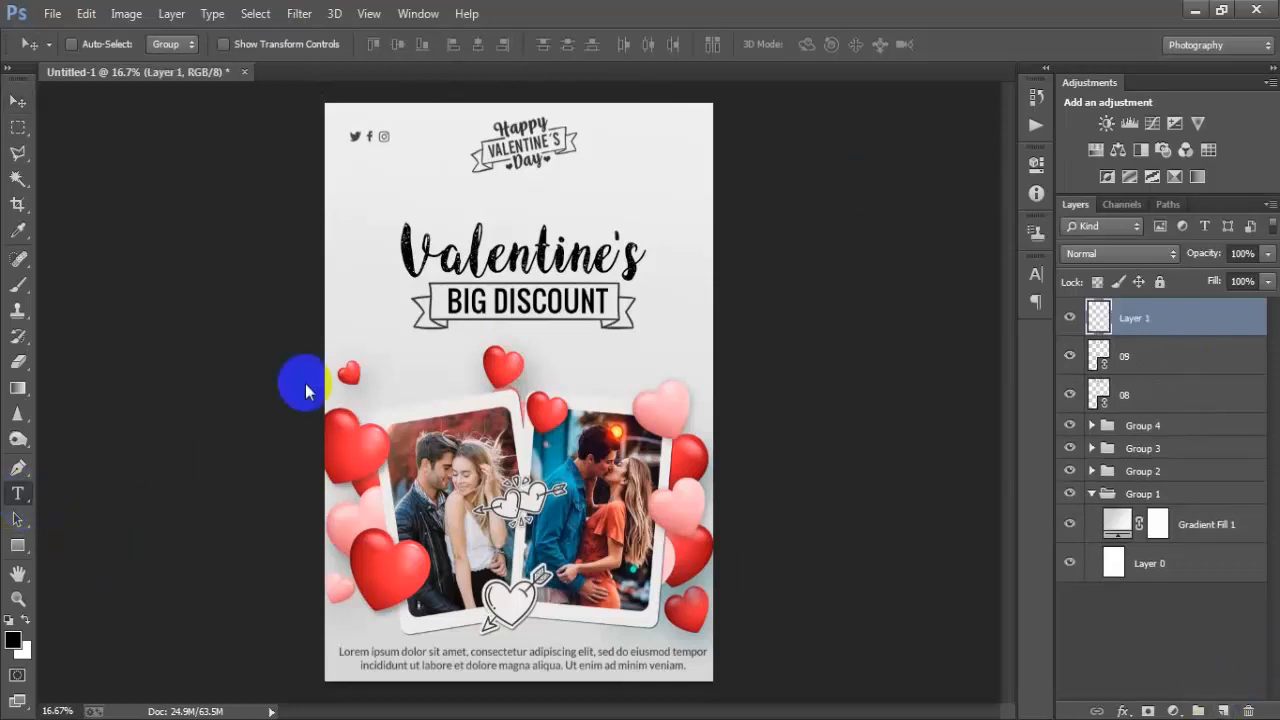
pyautogui.click(424, 398)
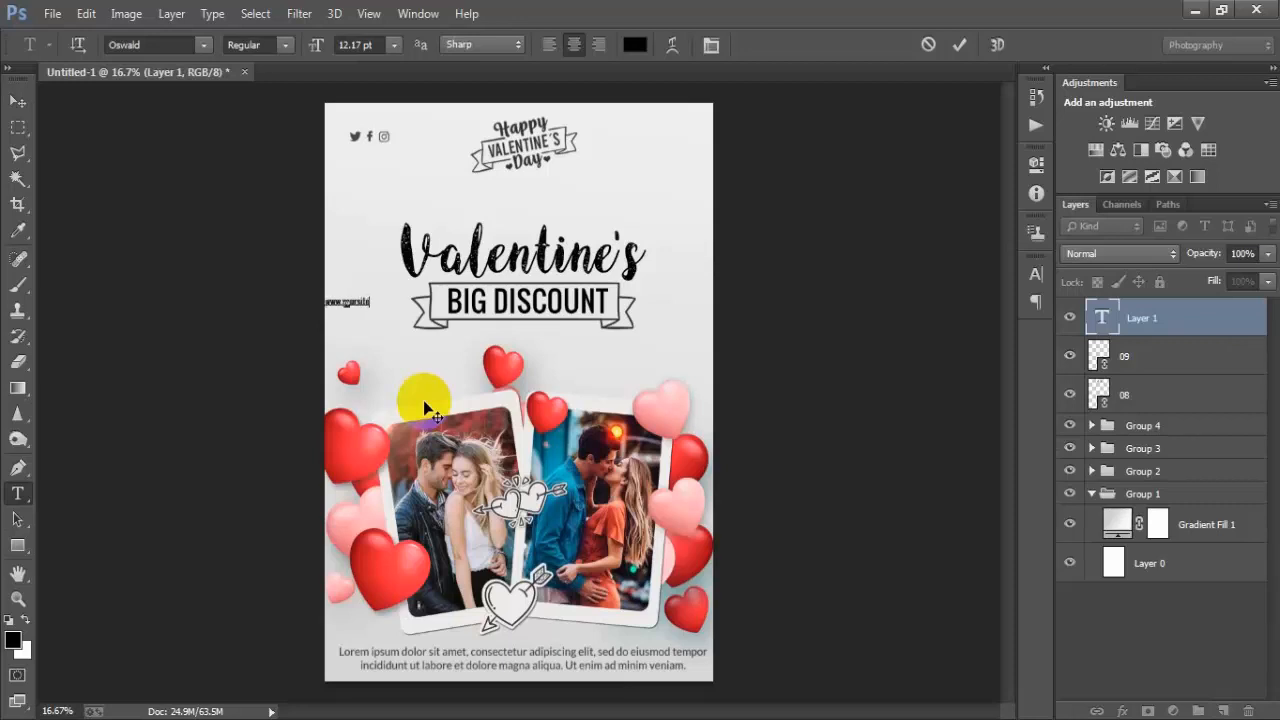
pyautogui.write('www.yoursitename.com')
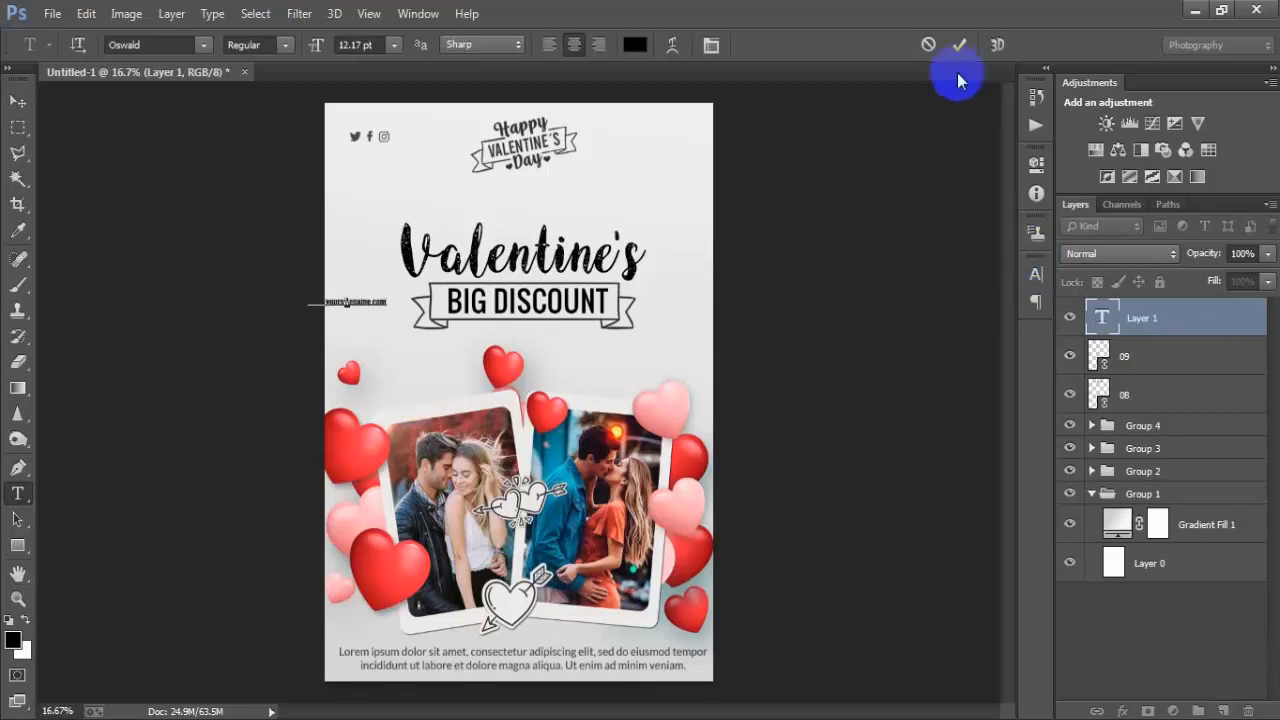
pyautogui.click(329, 294)
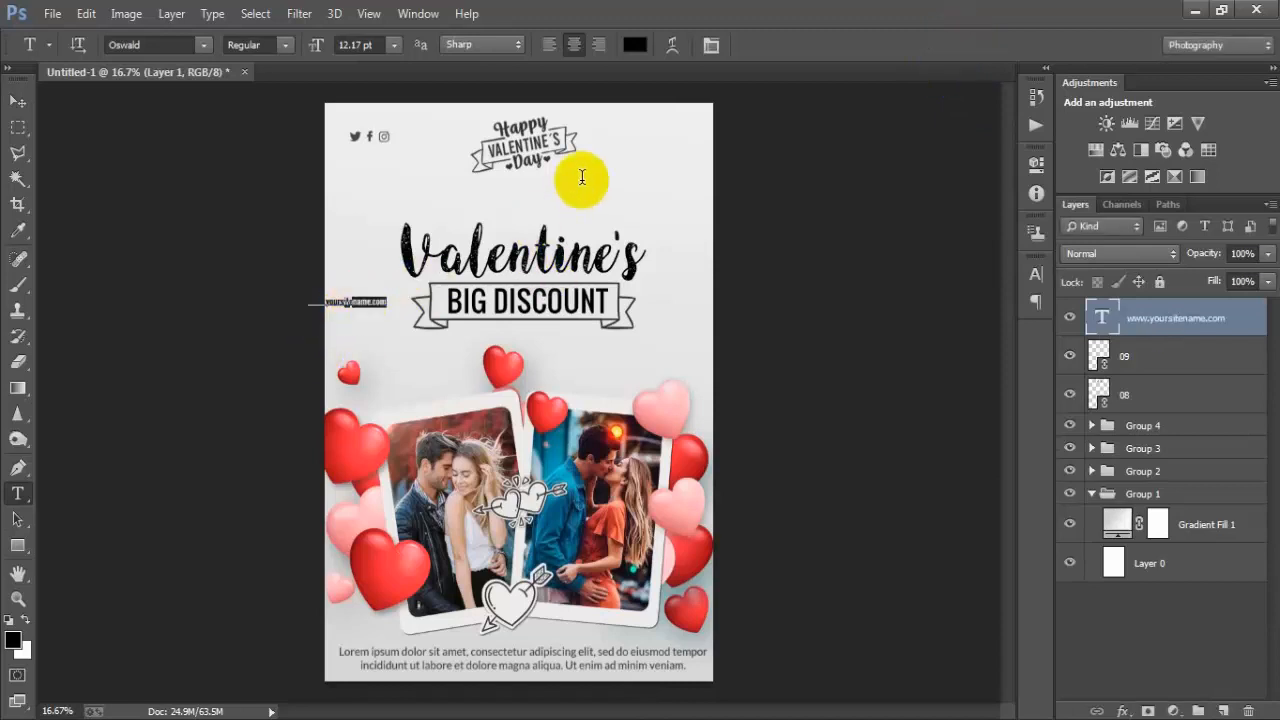
# - Move the website text to the top-right corner of the canvas, nudging it into place
pyautogui.click(17, 101)
pyautogui.moveTo(360, 312); pyautogui.dragTo(676, 134)
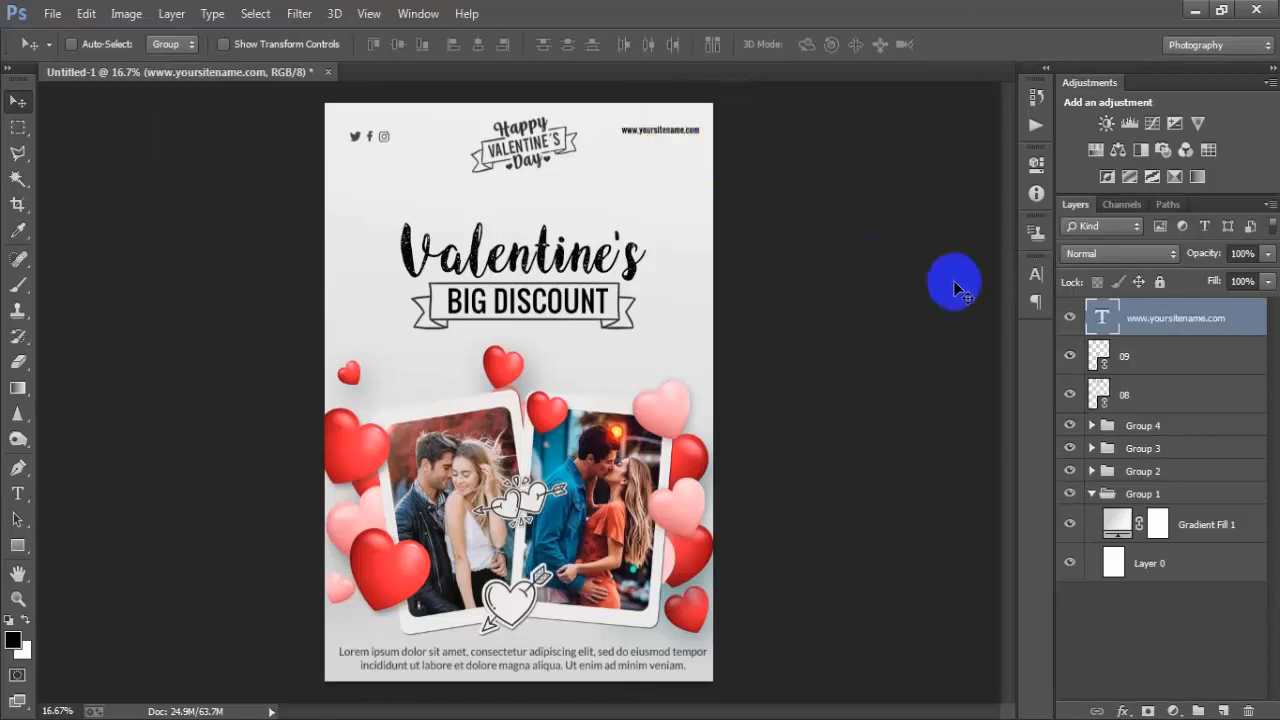
pyautogui.hotkey('shift', 'Right')
pyautogui.hotkey('shift', 'Right')
pyautogui.hotkey('shift', 'Down')
pyautogui.hotkey('shift', 'Down')
pyautogui.hotkey('shift', 'Right')
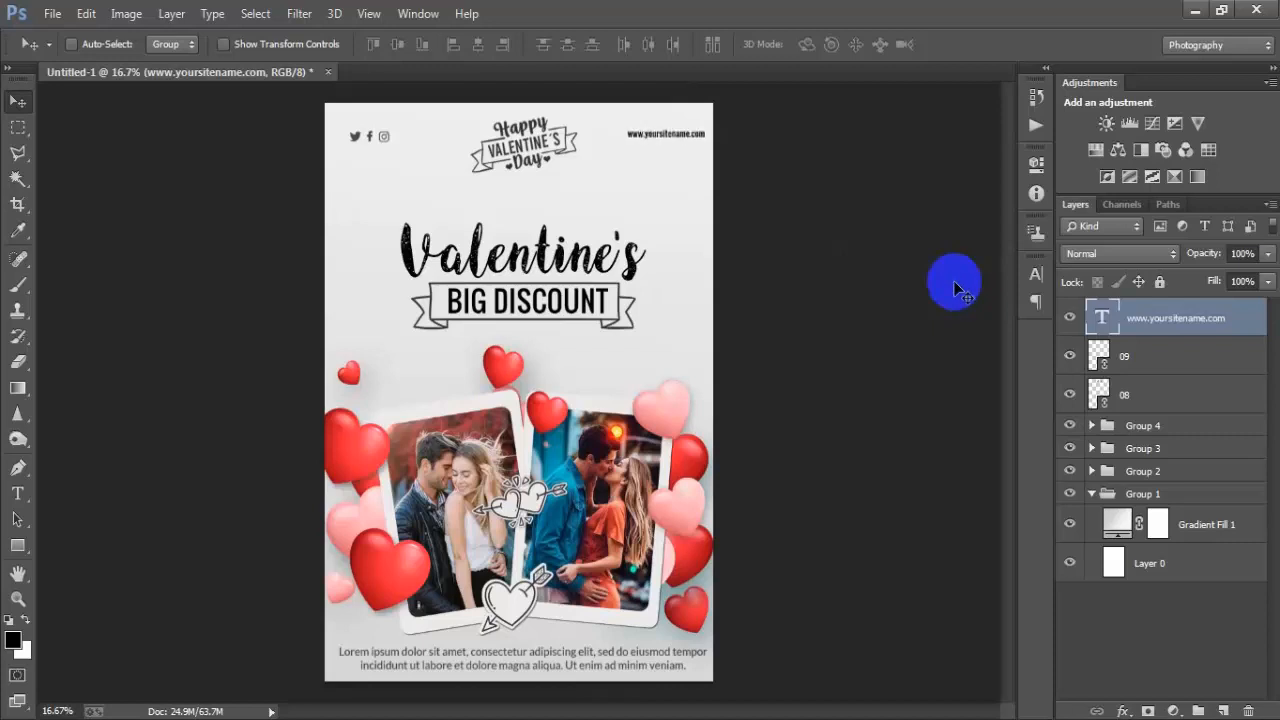
# - Distribute the social icons, badge and website text layers by horizontal centres, then nudge the badge slightly right
pyautogui.keyDown('shift'); pyautogui.click(1140, 394); pyautogui.keyUp('shift')
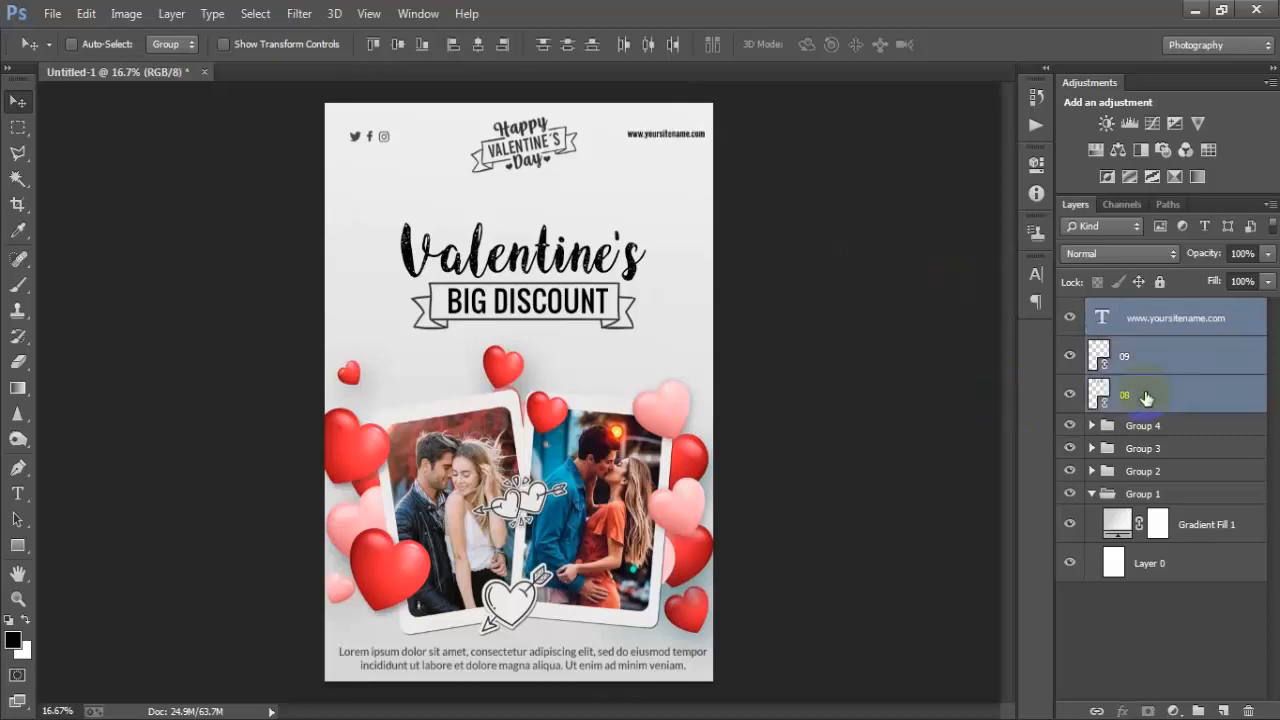
pyautogui.click(646, 45)
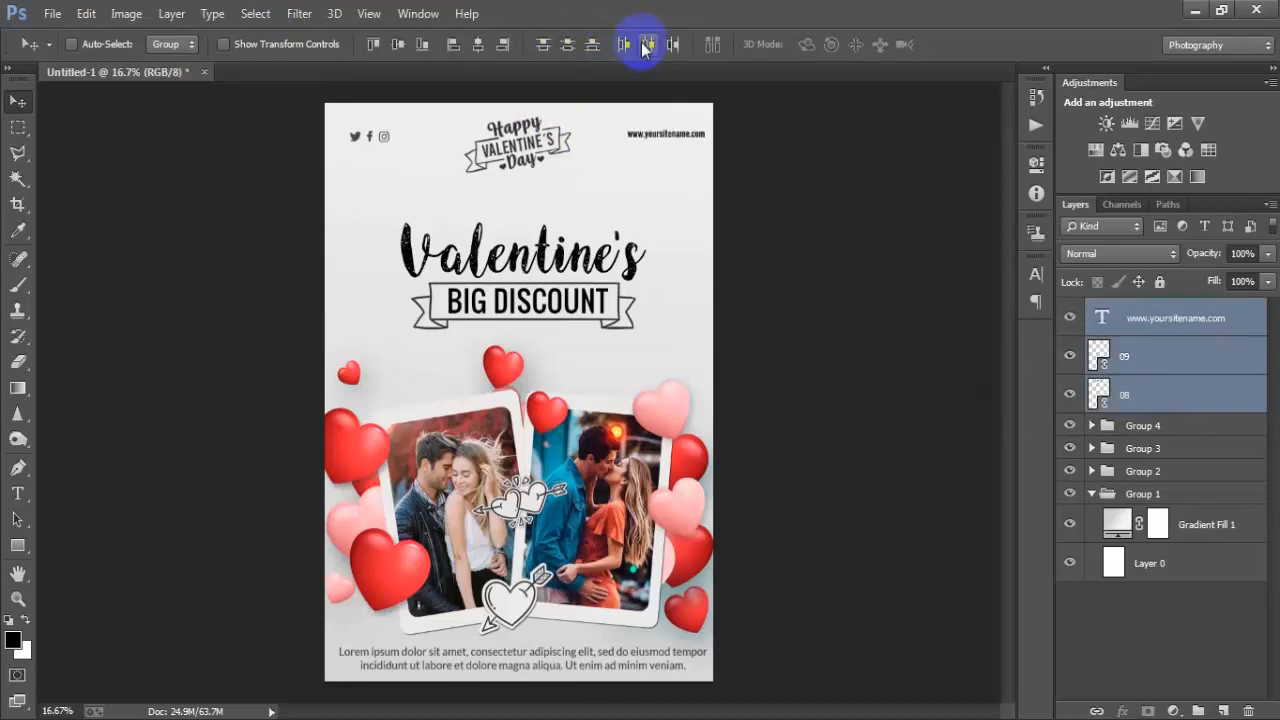
pyautogui.click(1175, 400)
pyautogui.hotkey('shift', 'Right')
pyautogui.hotkey('shift', 'Right')
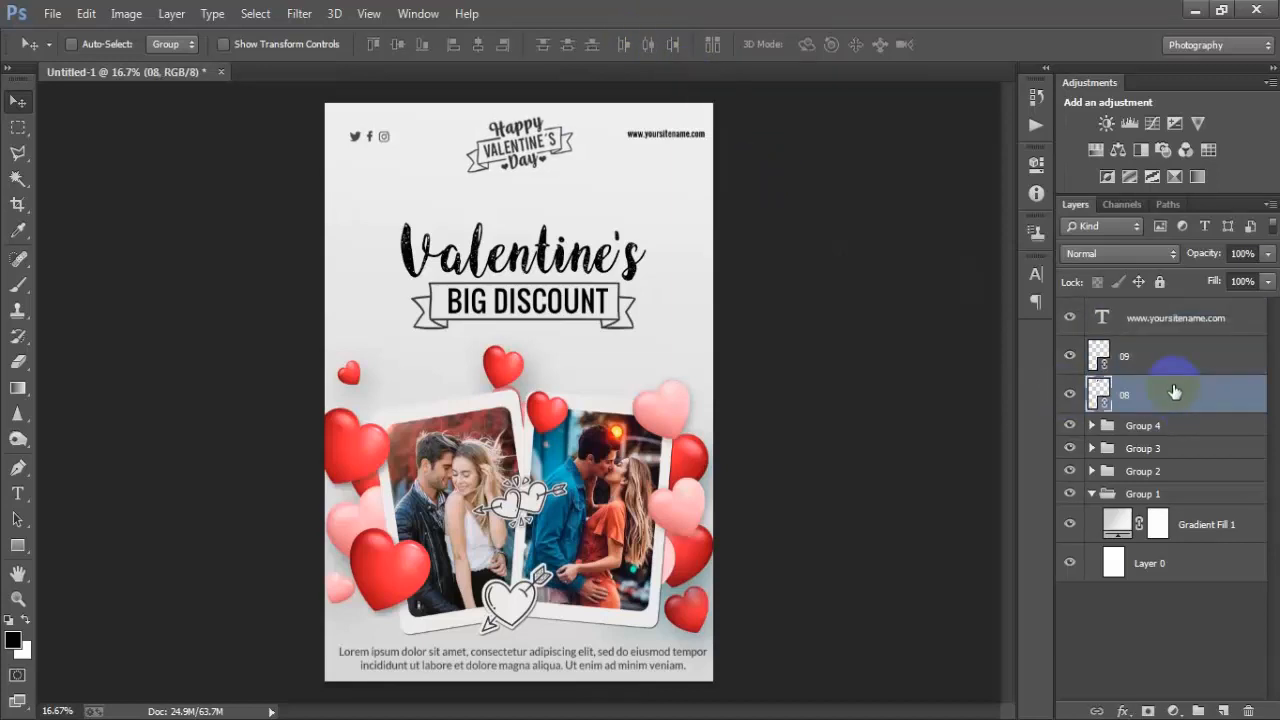
# - Group the website text, social icons and badge layers and centre the group horizontally with the background layer
pyautogui.click(1160, 320)
pyautogui.keyDown('shift'); pyautogui.click(1168, 396); pyautogui.keyUp('shift')
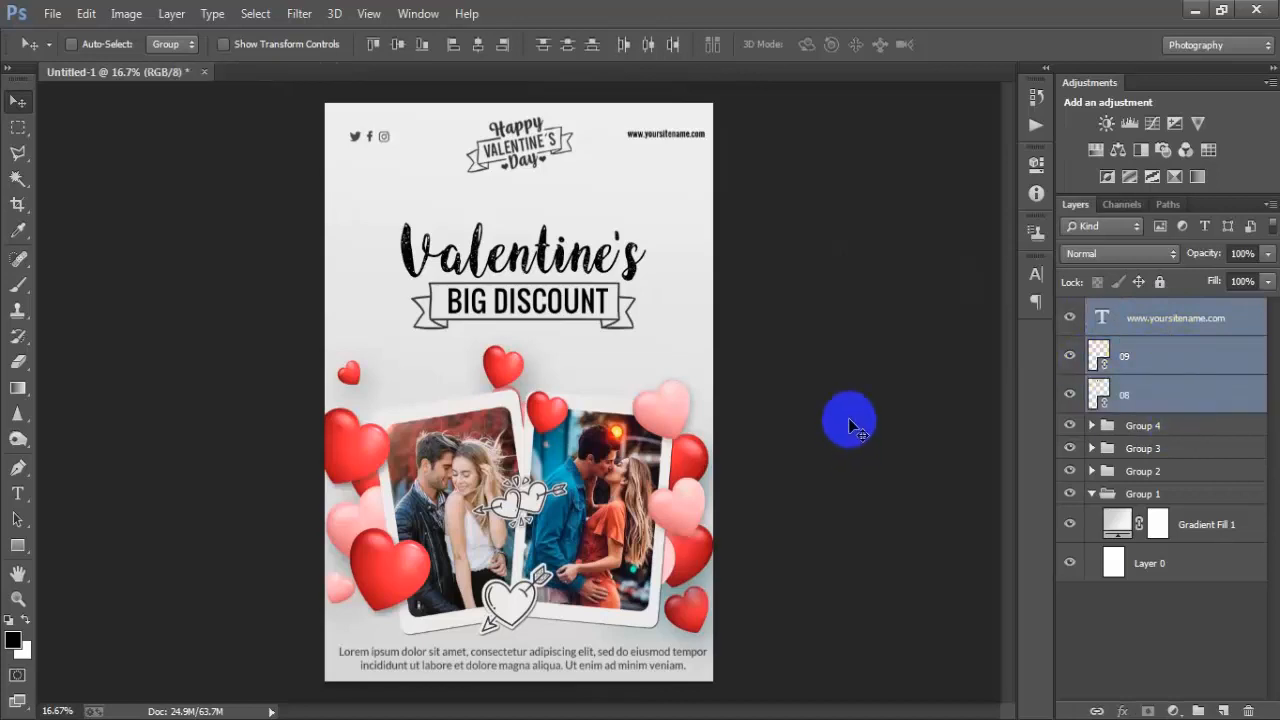
pyautogui.hotkey('ctrl', 'g')
pyautogui.keyDown('ctrl'); pyautogui.click(1110, 472); pyautogui.keyUp('ctrl')
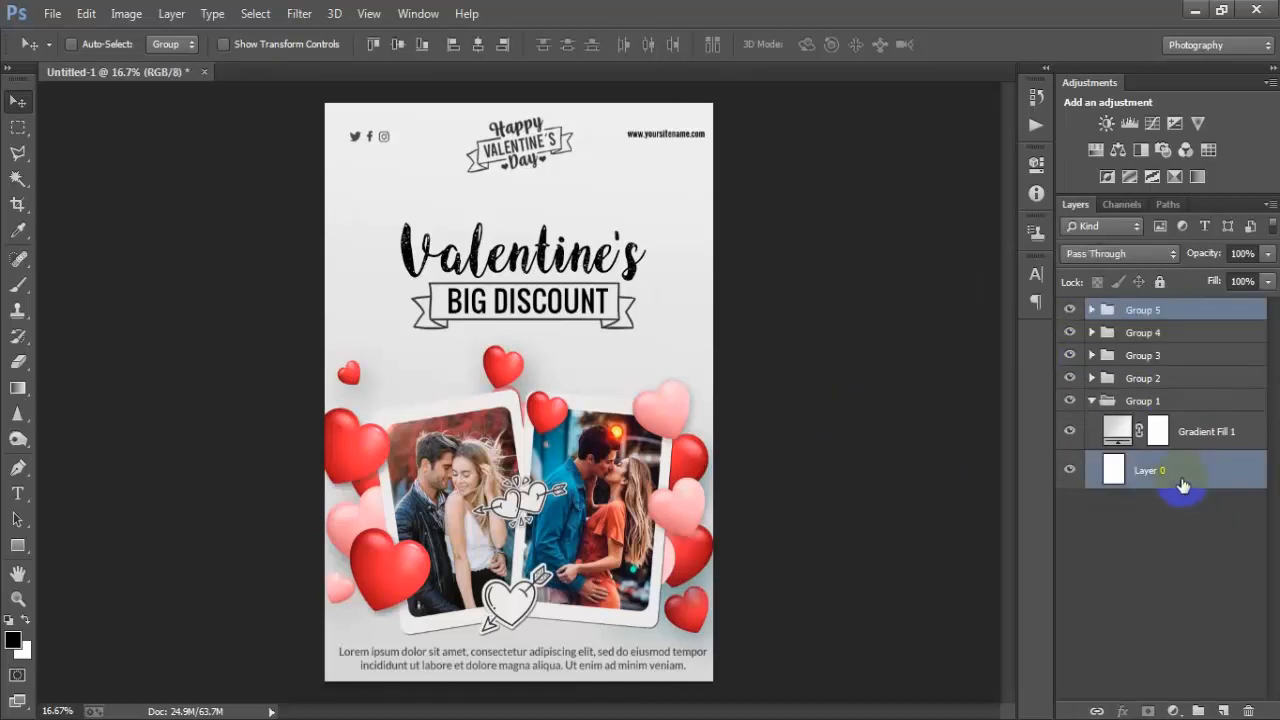
pyautogui.click(479, 46)
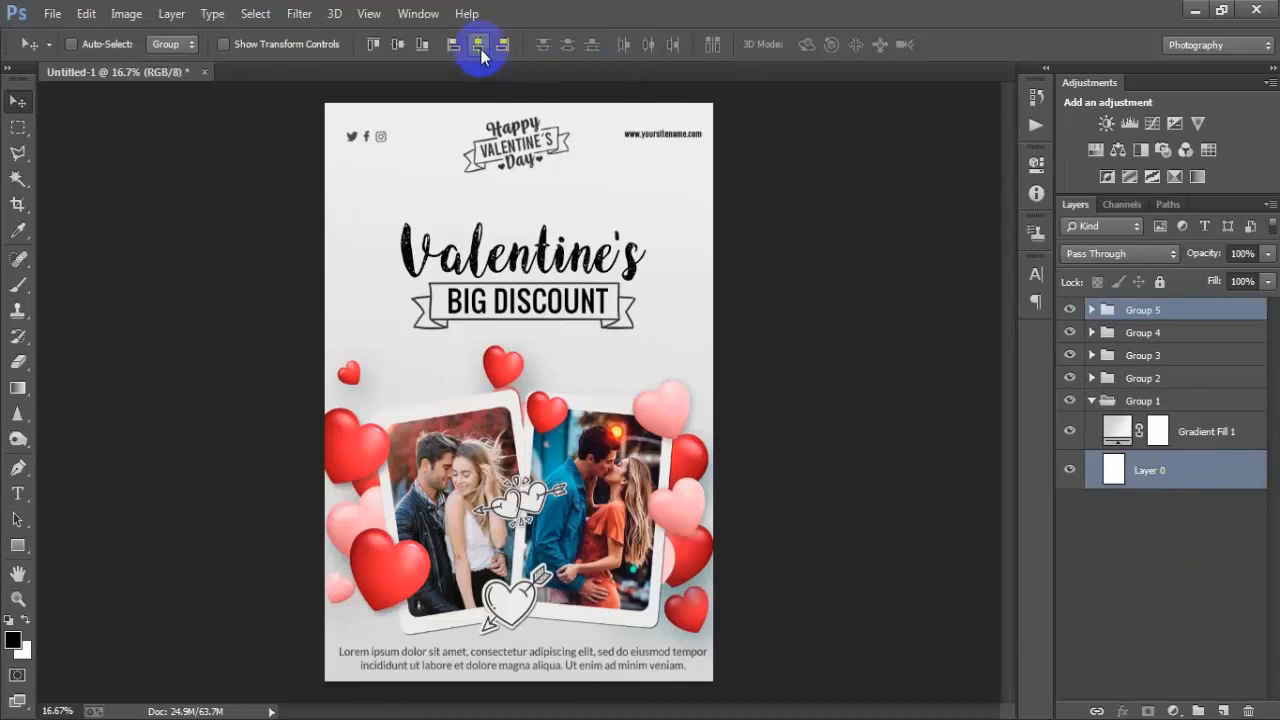
# - Collapse Group 1 and zoom in to review the whole poster from top to bottom
pyautogui.click(1178, 318)
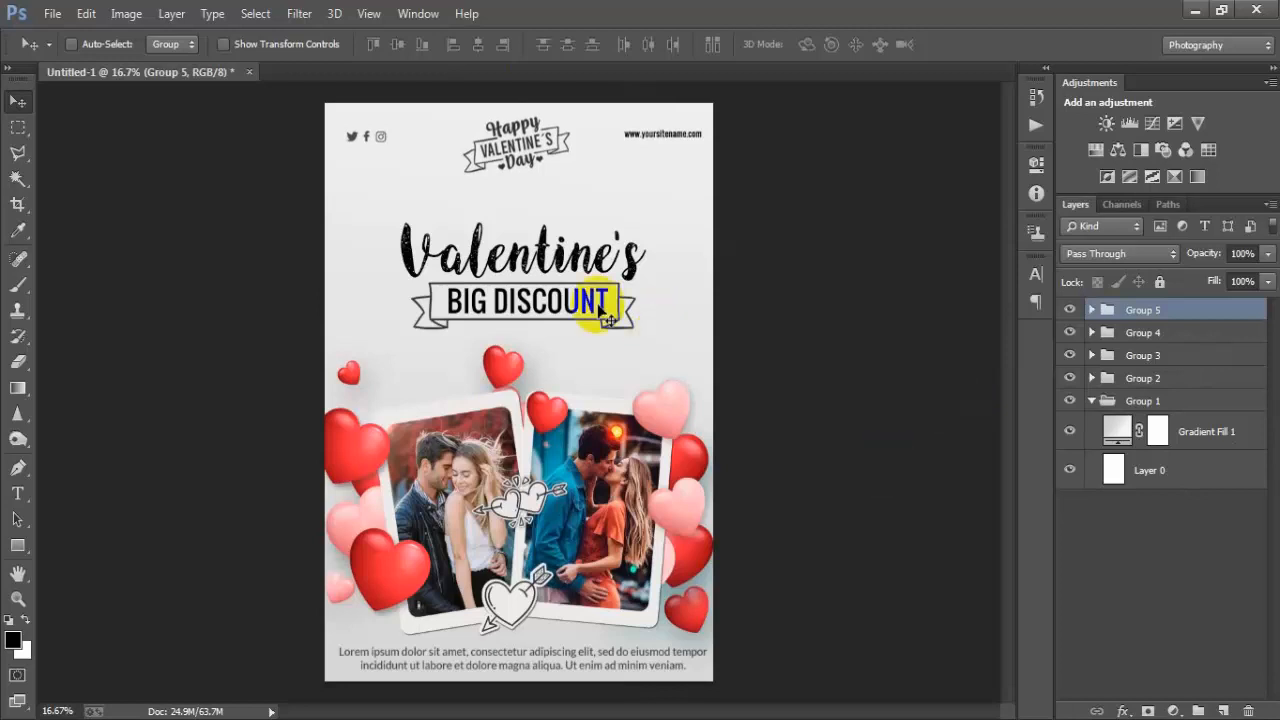
pyautogui.click(1092, 401)
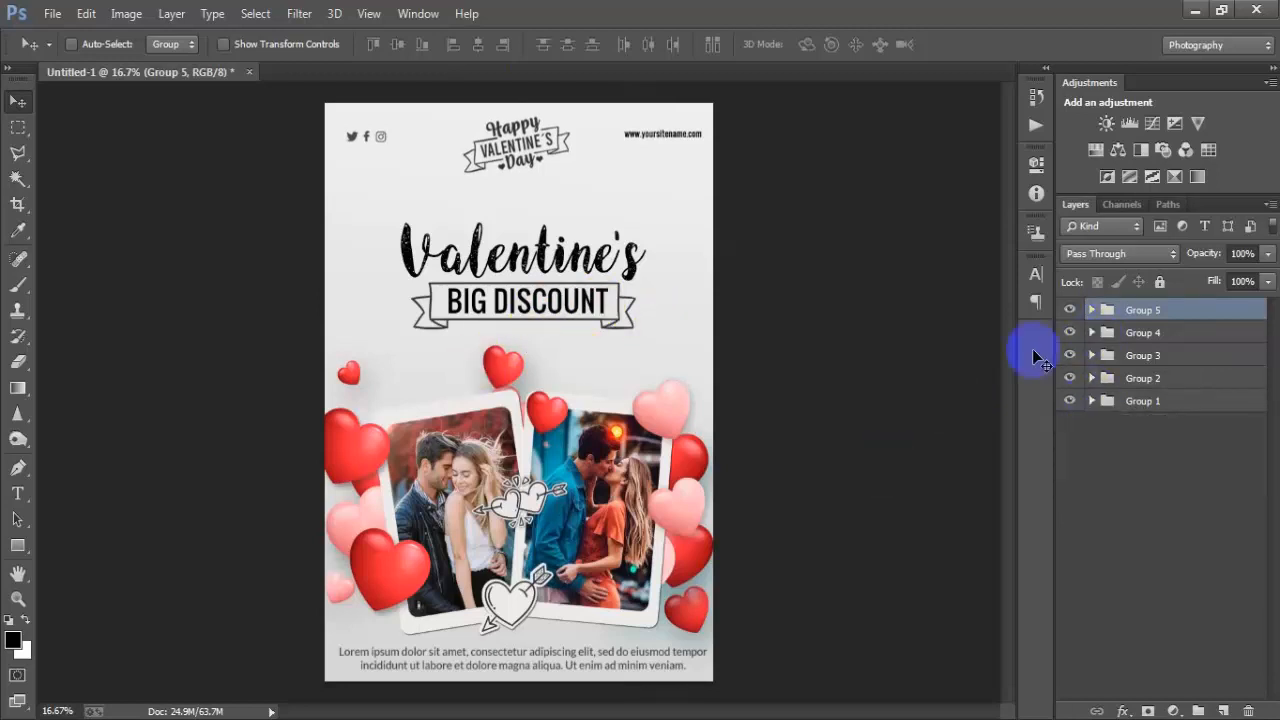
pyautogui.hotkey('ctrl', '+')
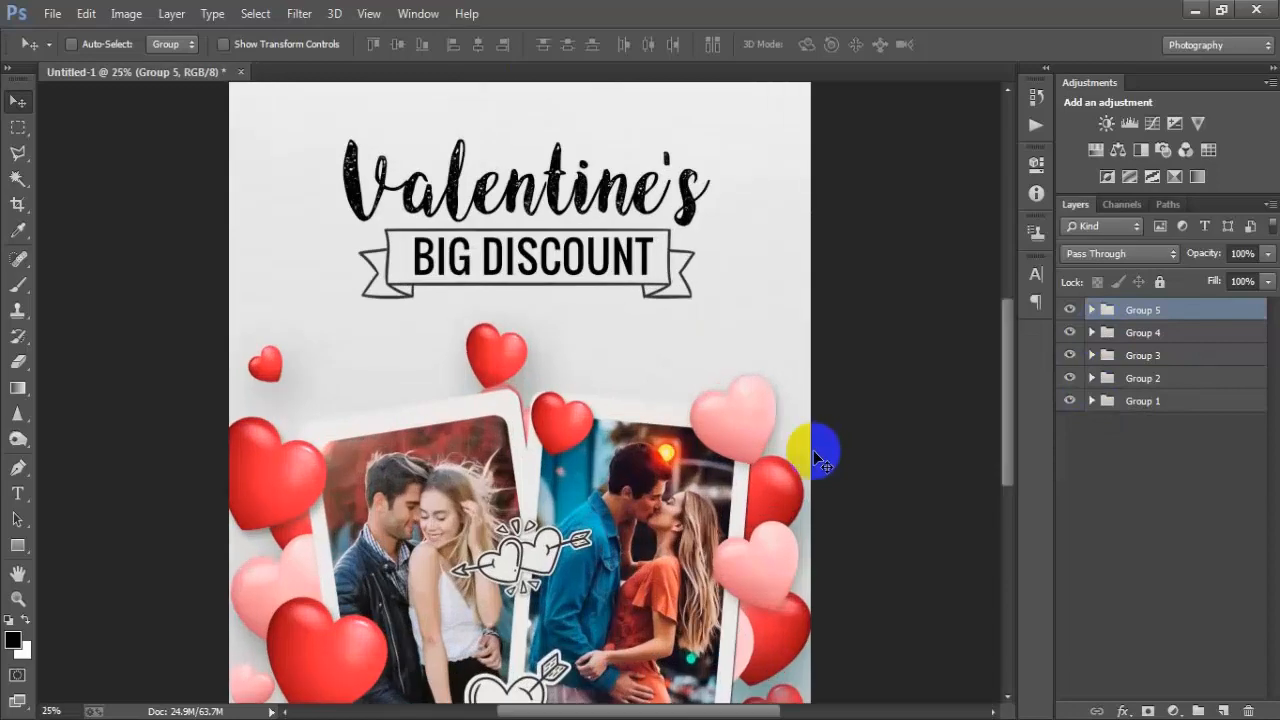
pyautogui.scroll(3, 587, 465)
pyautogui.scroll(-5, 592, 476)
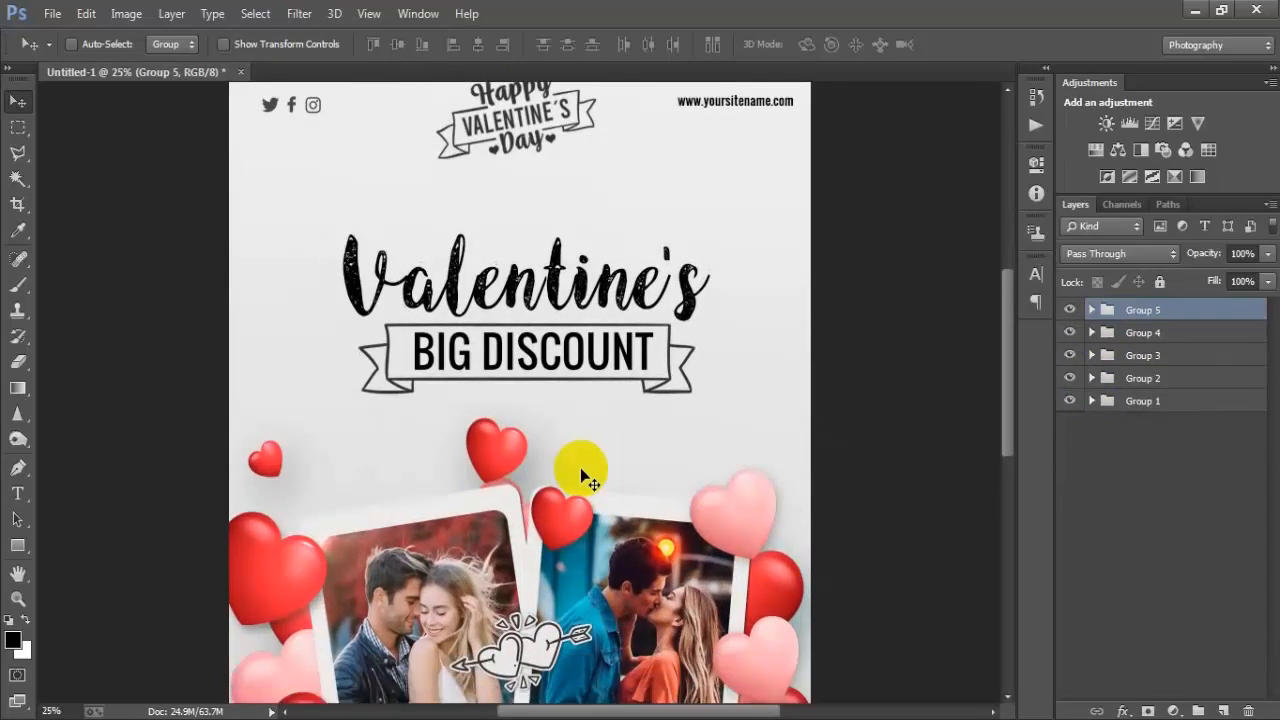
pyautogui.scroll(-2, 588, 480)
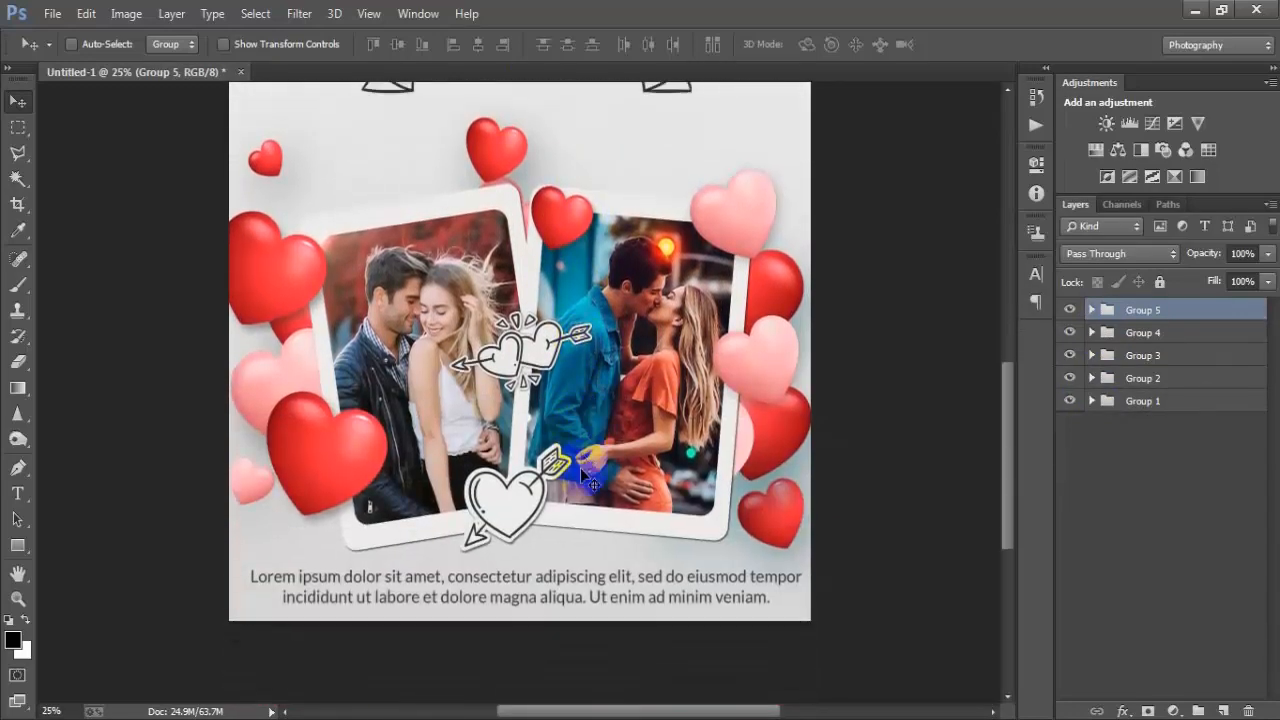
pyautogui.scroll(3, 582, 472)
pyautogui.hotkey('ctrl', '-')
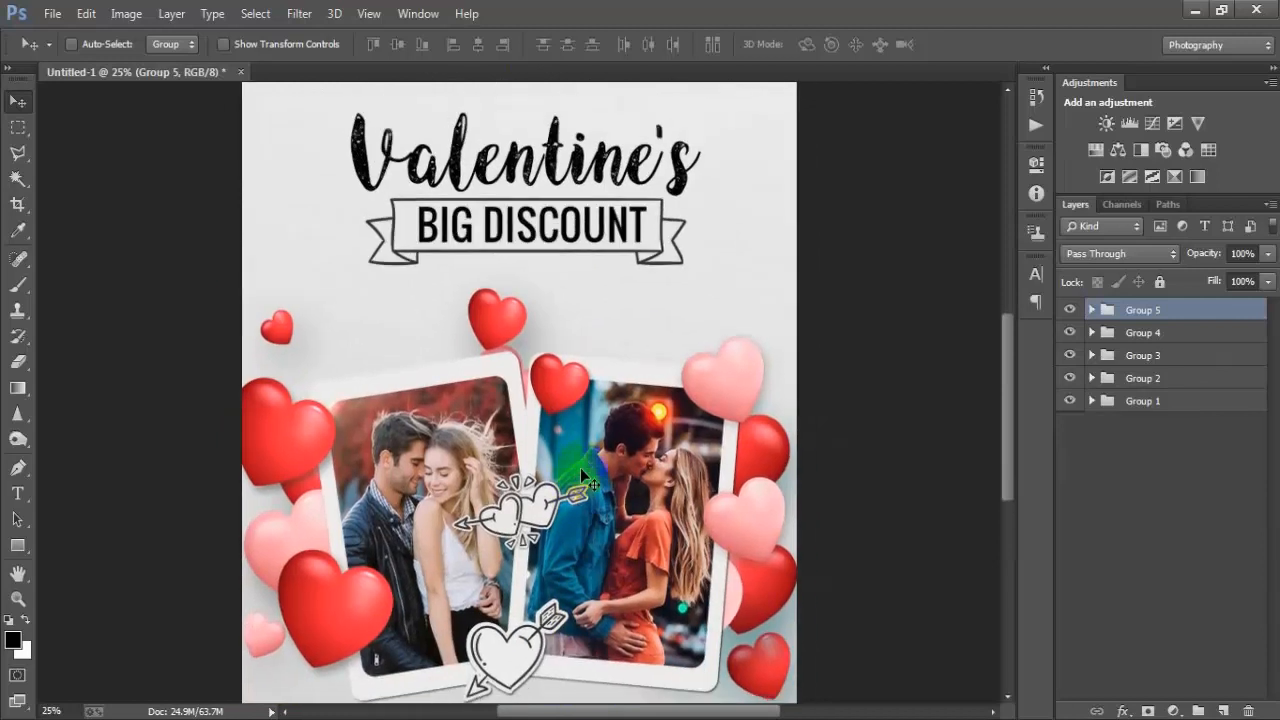
pyautogui.click(883, 458)
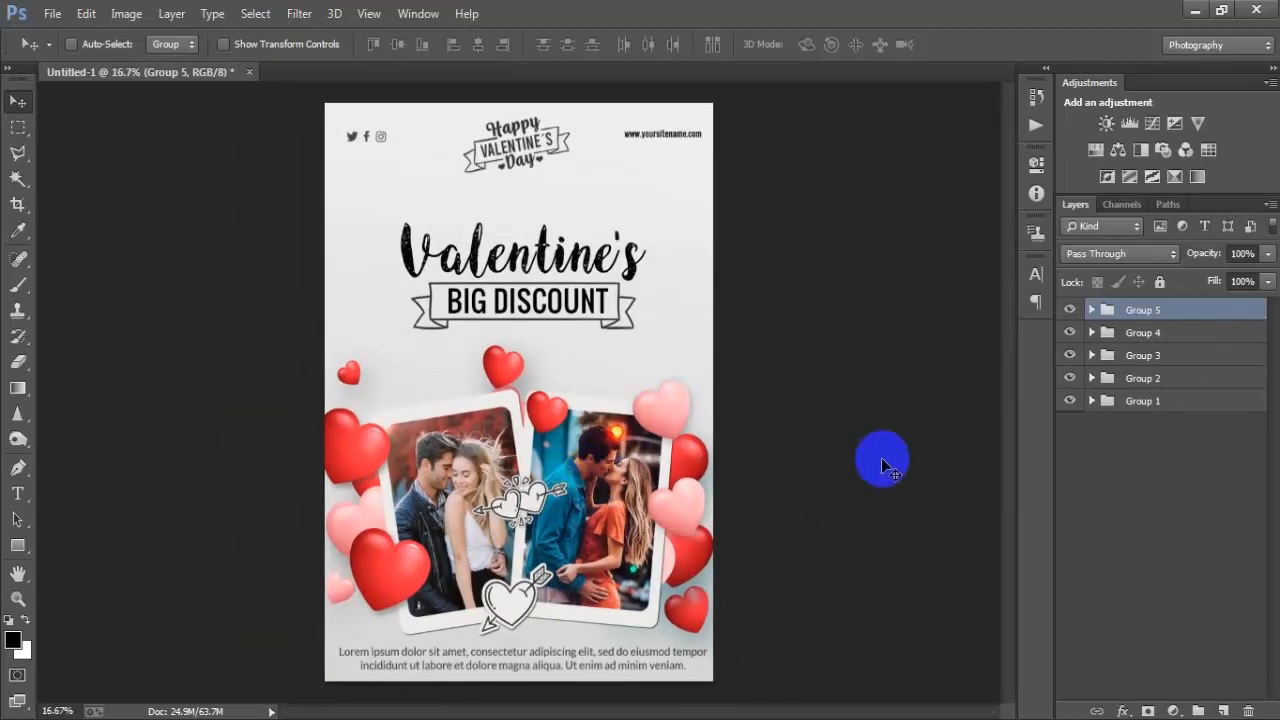